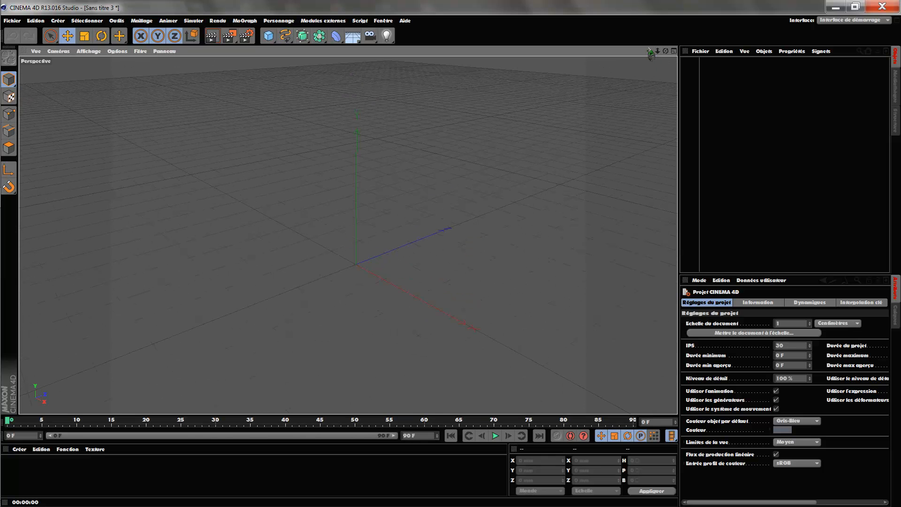
{"action": "mouse_move", "coordinate": [666, 51]}
{"action": "left_mouse_down"}
{"action": "mouse_move", "coordinate": [670, 57]}
{"action": "mouse_move", "coordinate": [667, 39]}
{"action": "mouse_move", "coordinate": [668, 66]}
{"action": "left_mouse_up"}
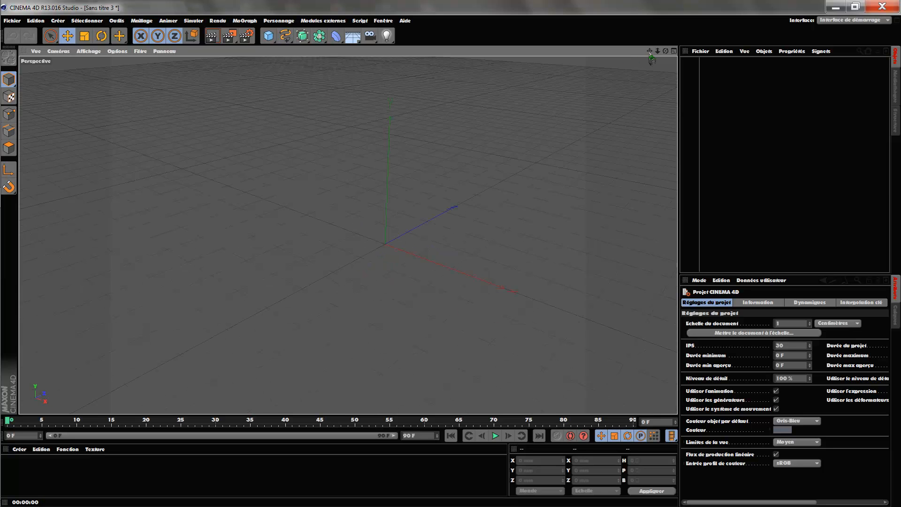
{"action": "left_click_drag", "start_coordinate": [650, 52], "coordinate": [647, 49]}
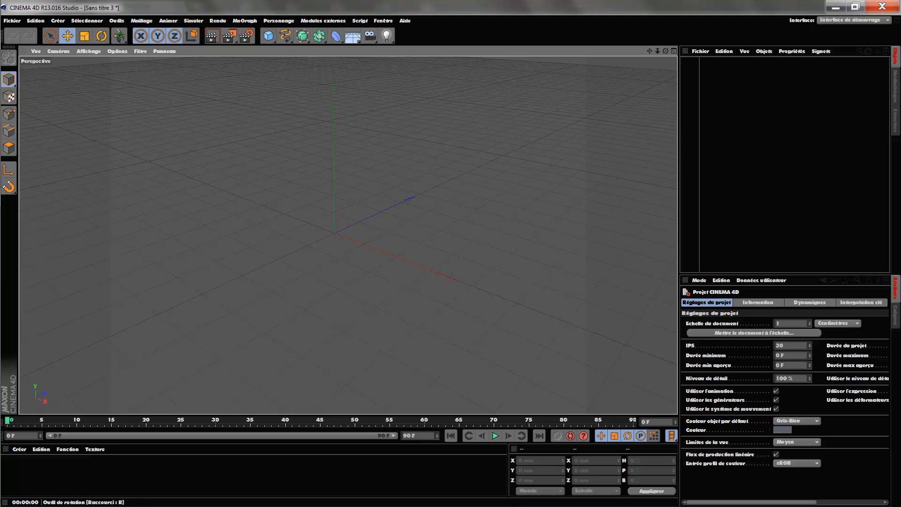
Check the display unit in the Units preferences and set the project's document scale unit to Millimètres.
{"action": "left_click", "coordinate": [35, 21]}
{"action": "left_click", "coordinate": [67, 176]}
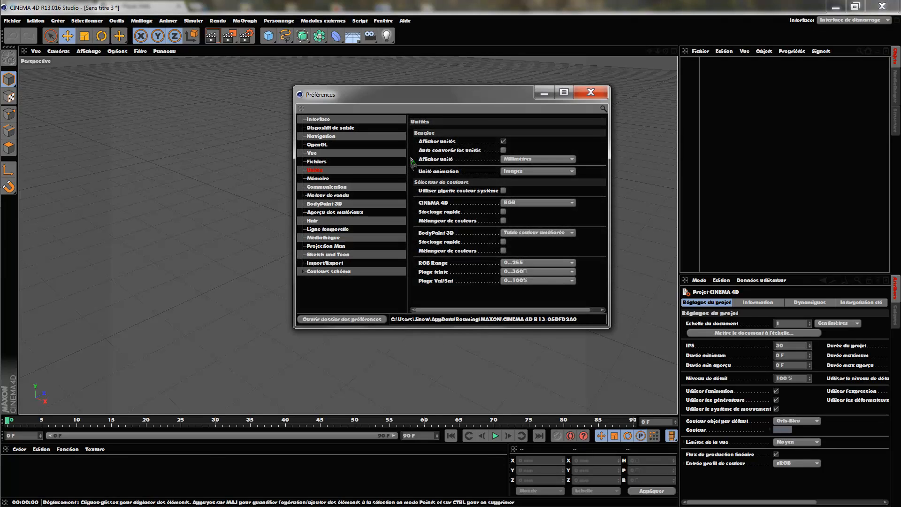
{"action": "left_click_drag", "start_coordinate": [469, 97], "coordinate": [447, 147]}
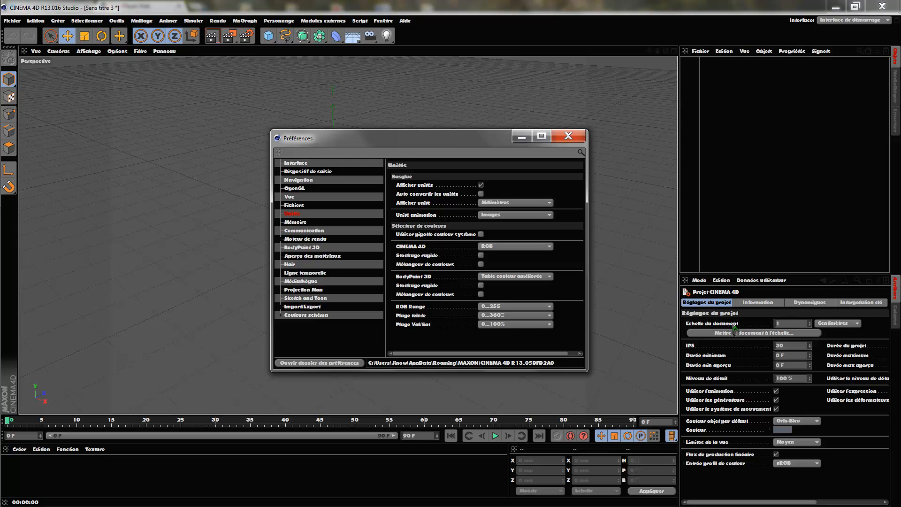
{"action": "left_click", "coordinate": [515, 204]}
{"action": "left_click", "coordinate": [527, 204]}
{"action": "left_click", "coordinate": [856, 324]}
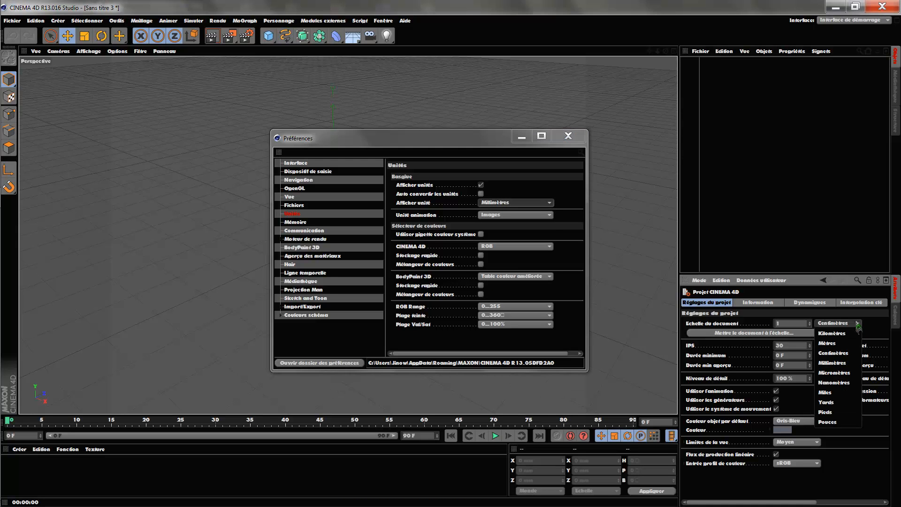
{"action": "left_click", "coordinate": [847, 365]}
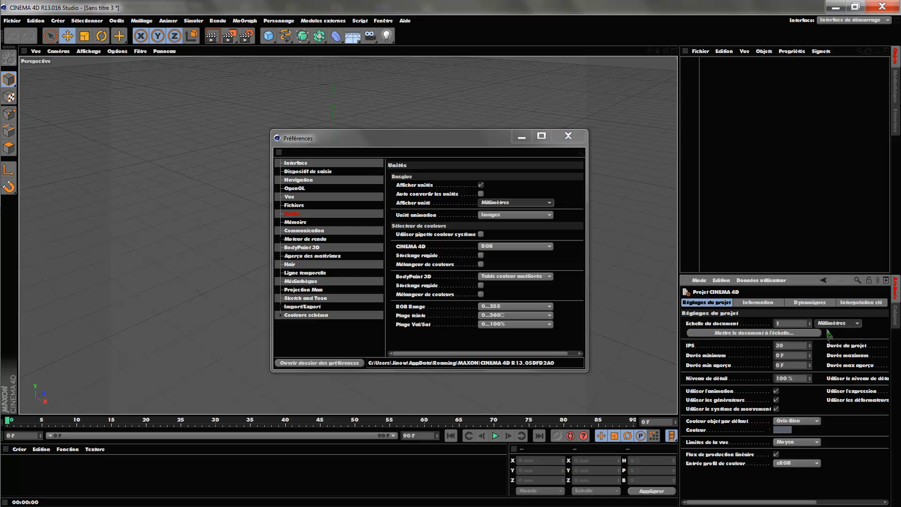
{"action": "left_click", "coordinate": [568, 136]}
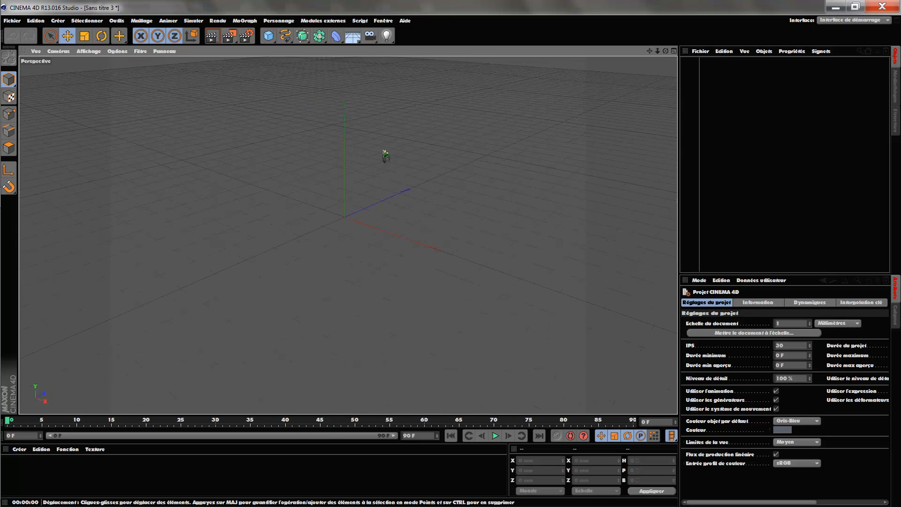
{"action": "left_click_drag", "start_coordinate": [650, 50], "coordinate": [709, 100]}
{"action": "left_click_drag", "start_coordinate": [650, 51], "coordinate": [624, 5]}
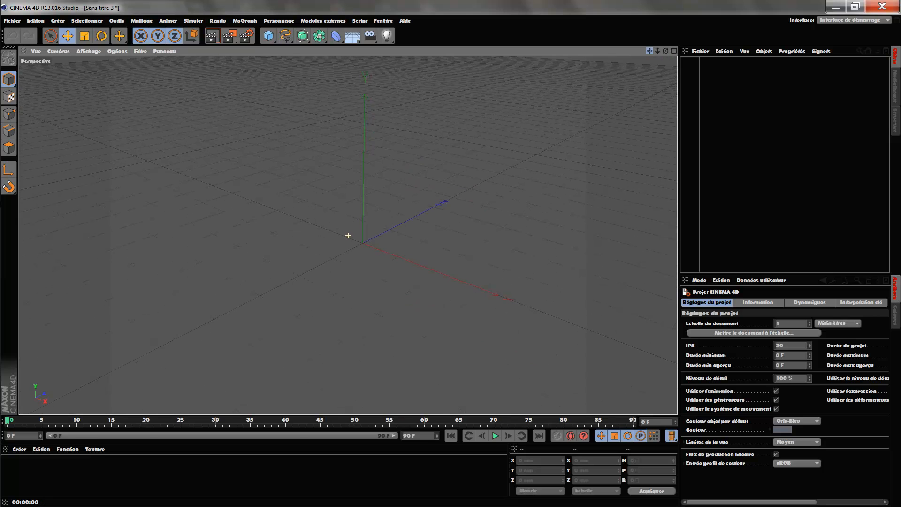
{"action": "left_click_drag", "start_coordinate": [665, 53], "coordinate": [636, 80]}
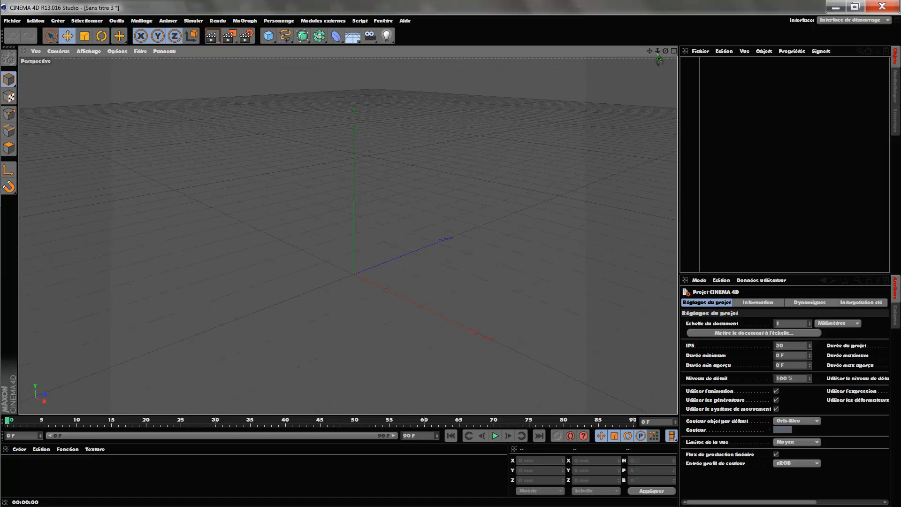
{"action": "left_click_drag", "start_coordinate": [666, 51], "coordinate": [646, 60]}
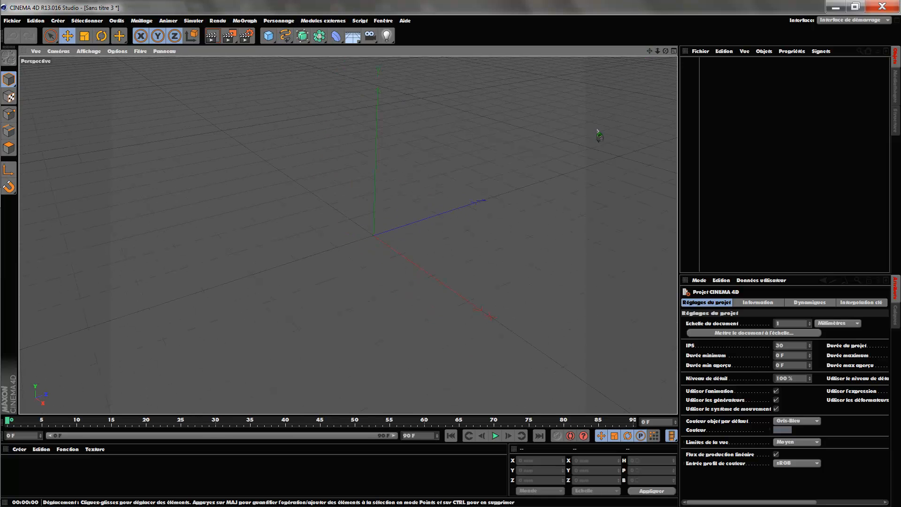
{"action": "left_click_drag", "start_coordinate": [516, 145], "coordinate": [663, 56], "text": "alt"}
{"action": "left_click_drag", "start_coordinate": [650, 52], "coordinate": [647, 57]}
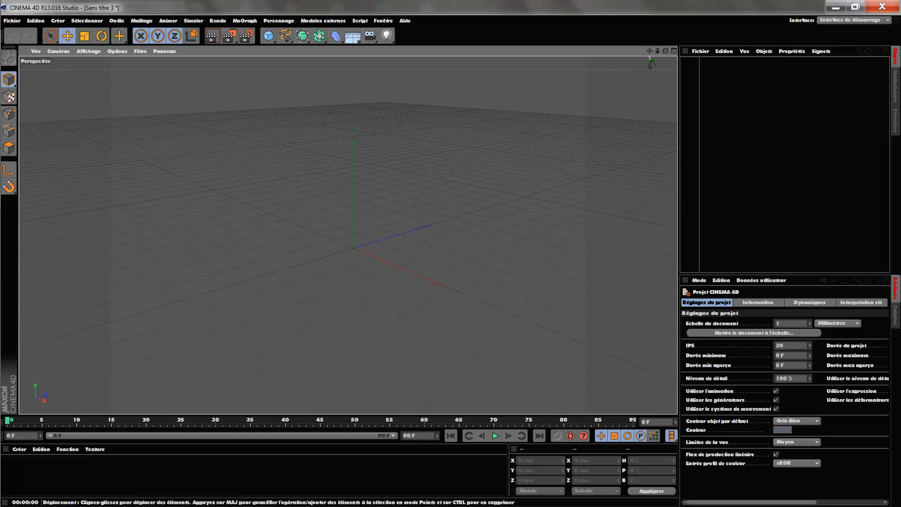
Add a cube and raise it along Y in the Droite view to about 99 mm.
{"action": "left_click", "coordinate": [268, 36]}
{"action": "mouse_move", "coordinate": [666, 51]}
{"action": "left_mouse_down"}
{"action": "mouse_move", "coordinate": [668, 57]}
{"action": "mouse_move", "coordinate": [649, 61]}
{"action": "mouse_move", "coordinate": [668, 60]}
{"action": "left_mouse_up"}
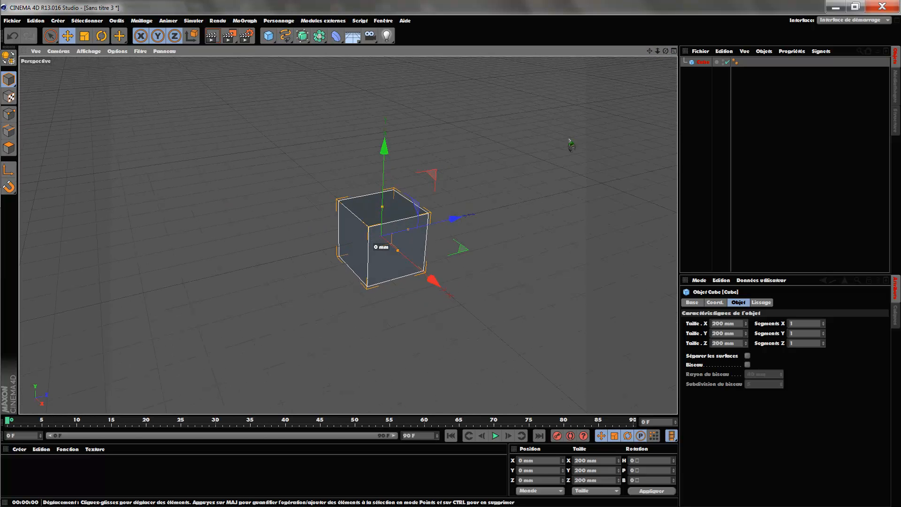
{"action": "left_click", "coordinate": [676, 50]}
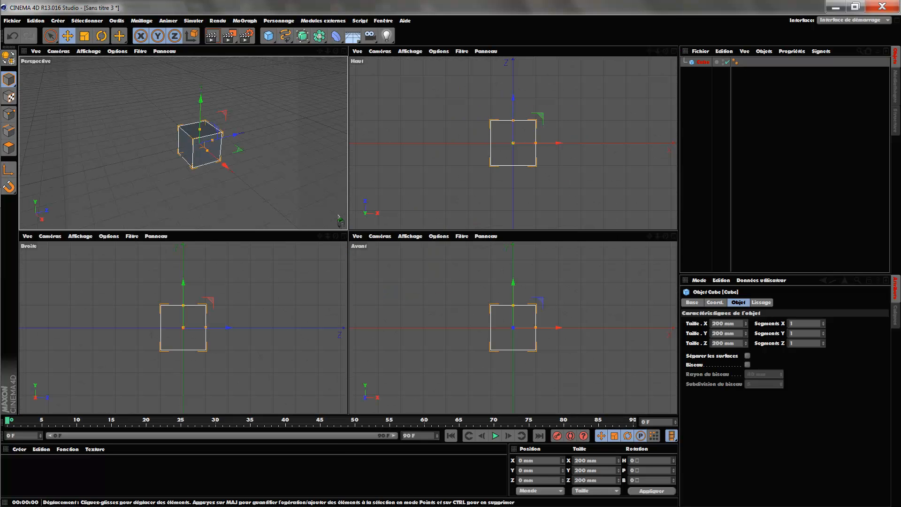
{"action": "left_click", "coordinate": [347, 236]}
{"action": "scroll", "coordinate": [352, 160], "scroll_direction": "up", "scroll_amount": 5}
{"action": "middle_click_drag", "start_coordinate": [348, 235], "coordinate": [367, 187], "text": "alt"}
{"action": "left_click_drag", "start_coordinate": [374, 206], "coordinate": [374, 87]}
Fine-tune the cube's height to about Y 100 mm so its base rests on the ground line.
{"action": "middle_click_drag", "start_coordinate": [564, 65], "coordinate": [446, 89], "text": "alt"}
{"action": "scroll", "coordinate": [446, 89], "scroll_direction": "up", "scroll_amount": 5}
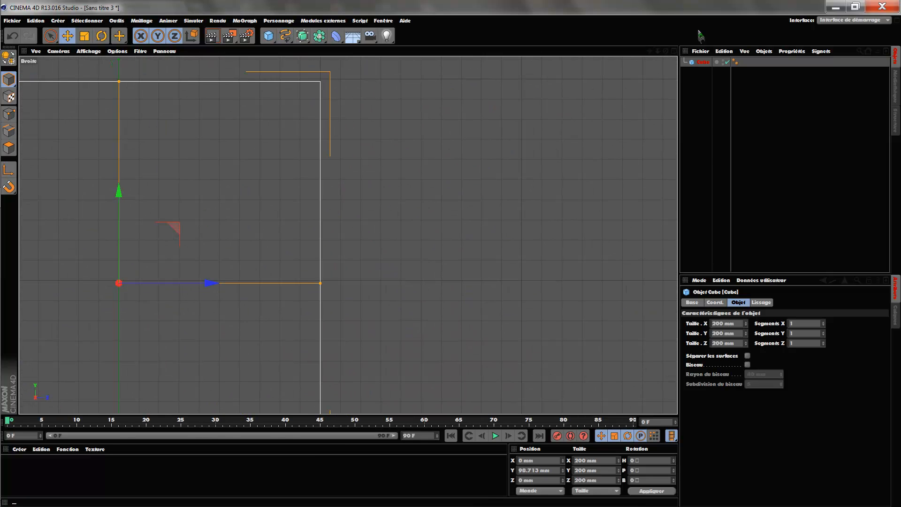
{"action": "left_click_drag", "start_coordinate": [649, 51], "coordinate": [849, 0]}
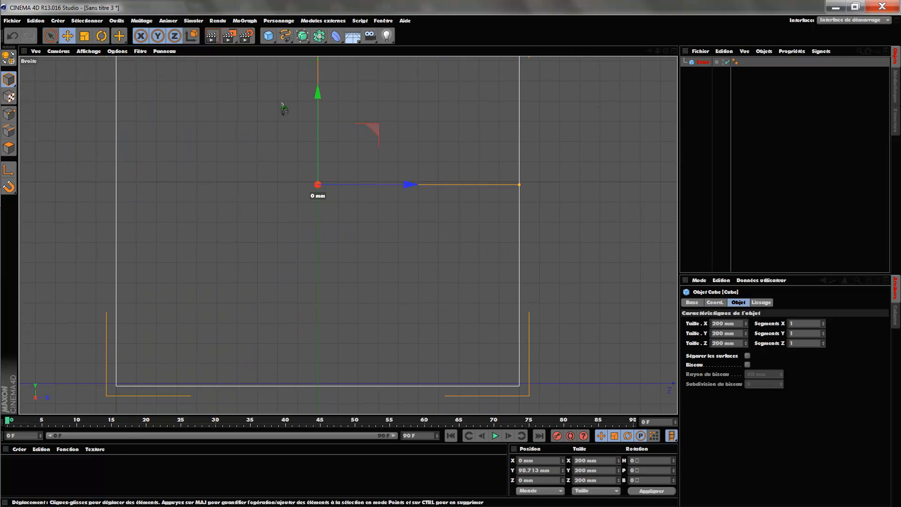
{"action": "left_click_drag", "start_coordinate": [323, 95], "coordinate": [322, 94]}
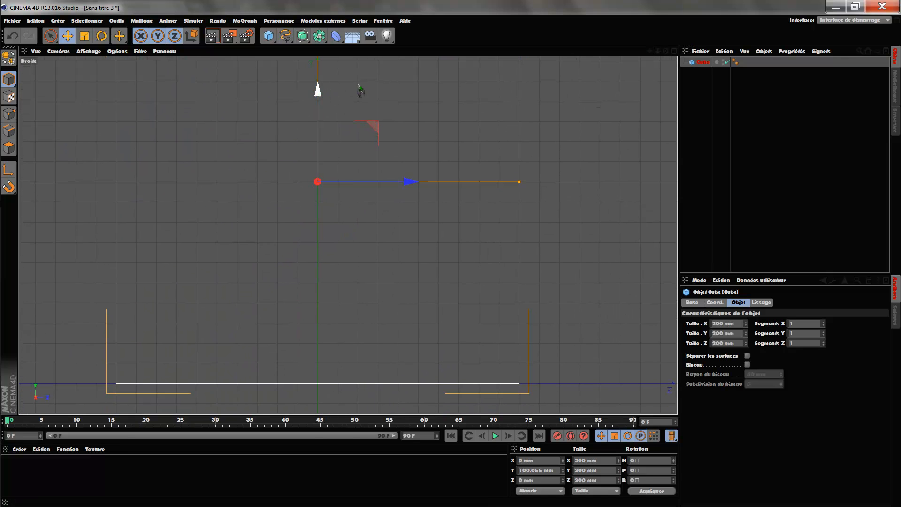
{"action": "left_click", "coordinate": [674, 51]}
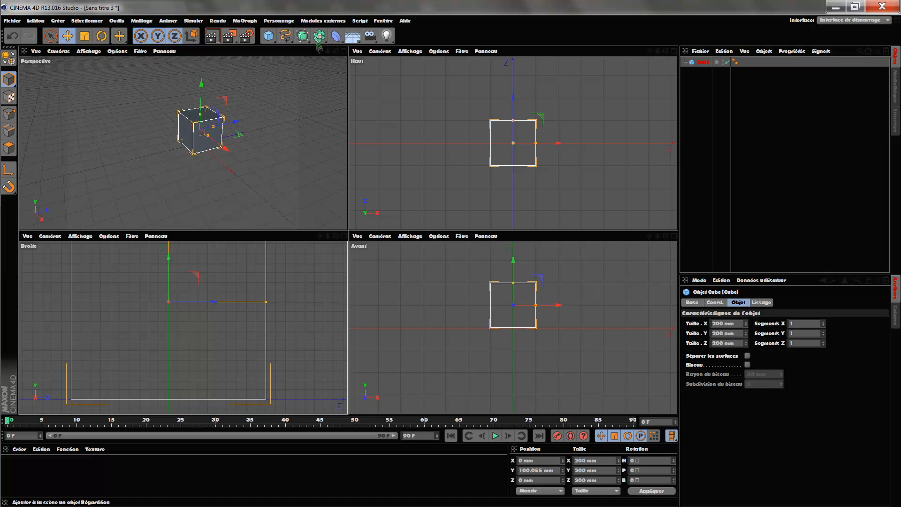
Set the cube's size to 9000 mm in X, 6000 mm in Y and 7000 mm in Z.
{"action": "left_click", "coordinate": [344, 50]}
{"action": "left_click_drag", "start_coordinate": [651, 50], "coordinate": [583, 83]}
{"action": "scroll", "coordinate": [247, 236], "scroll_direction": "up", "scroll_amount": 3}
{"action": "left_click_drag", "start_coordinate": [667, 50], "coordinate": [624, 83]}
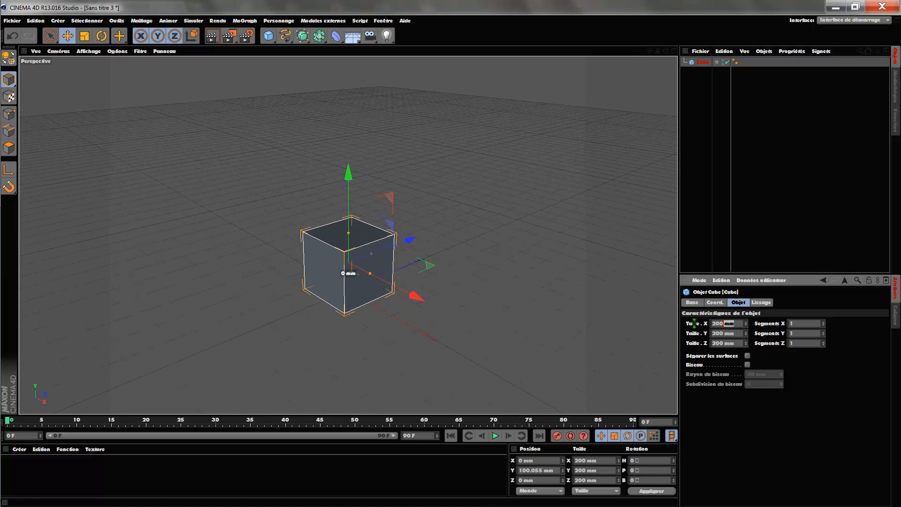
{"action": "left_click", "coordinate": [733, 323]}
{"action": "type", "text": "9"}
{"action": "key", "text": "Return"}
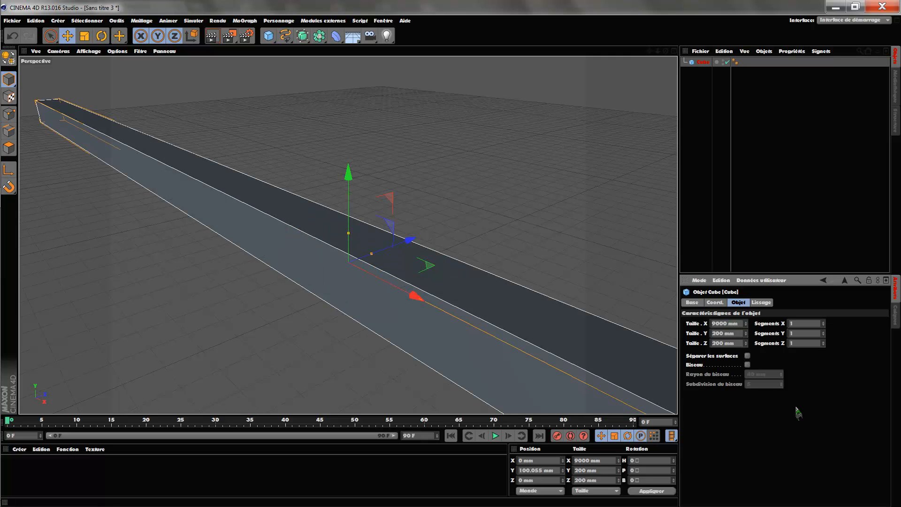
{"action": "left_click", "coordinate": [735, 332]}
{"action": "type", "text": "6000"}
{"action": "key", "text": "Return"}
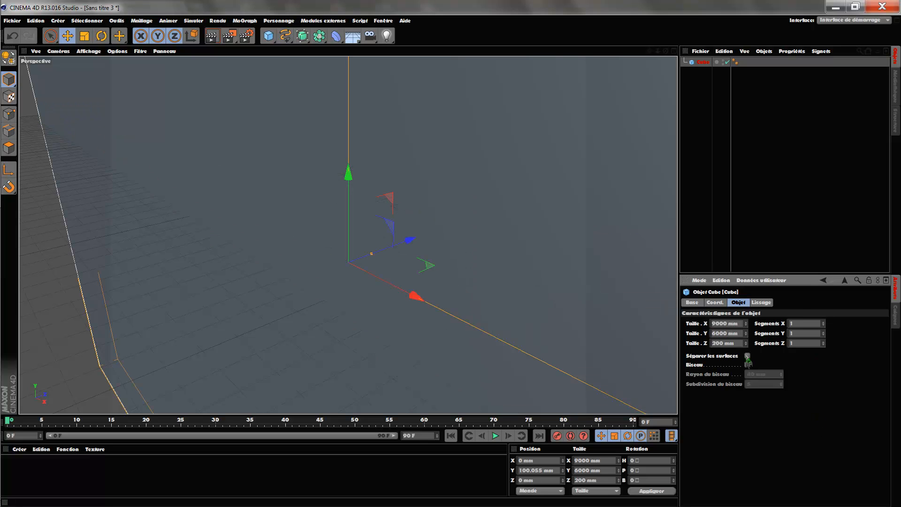
{"action": "left_click", "coordinate": [736, 343]}
{"action": "type", "text": "7000"}
{"action": "key", "text": "Return"}
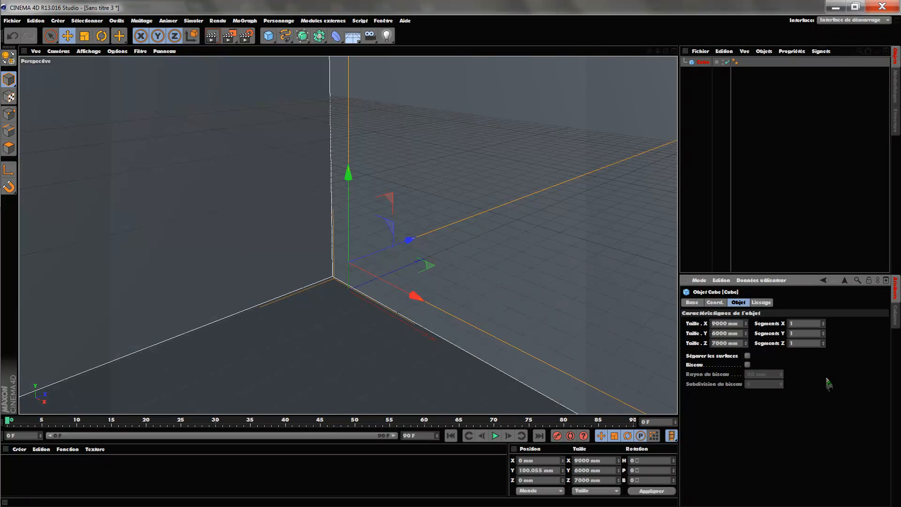
Raise the enlarged cube along Y in the Avant view to about 3011 mm, bringing its base close to the ground line.
{"action": "scroll", "coordinate": [488, 178], "scroll_direction": "down", "scroll_amount": 3}
{"action": "scroll", "coordinate": [518, 160], "scroll_direction": "down", "scroll_amount": 3}
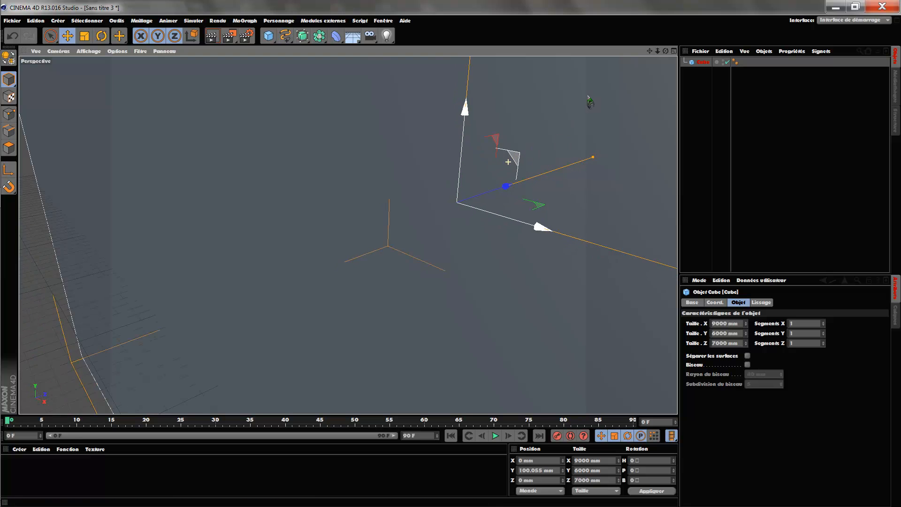
{"action": "mouse_move", "coordinate": [658, 50]}
{"action": "left_mouse_down"}
{"action": "mouse_move", "coordinate": [568, 57]}
{"action": "mouse_move", "coordinate": [659, 54]}
{"action": "mouse_move", "coordinate": [713, 82]}
{"action": "mouse_move", "coordinate": [711, 63]}
{"action": "mouse_move", "coordinate": [669, 68]}
{"action": "mouse_move", "coordinate": [661, 52]}
{"action": "mouse_move", "coordinate": [663, 62]}
{"action": "left_mouse_up"}
{"action": "left_click", "coordinate": [674, 51]}
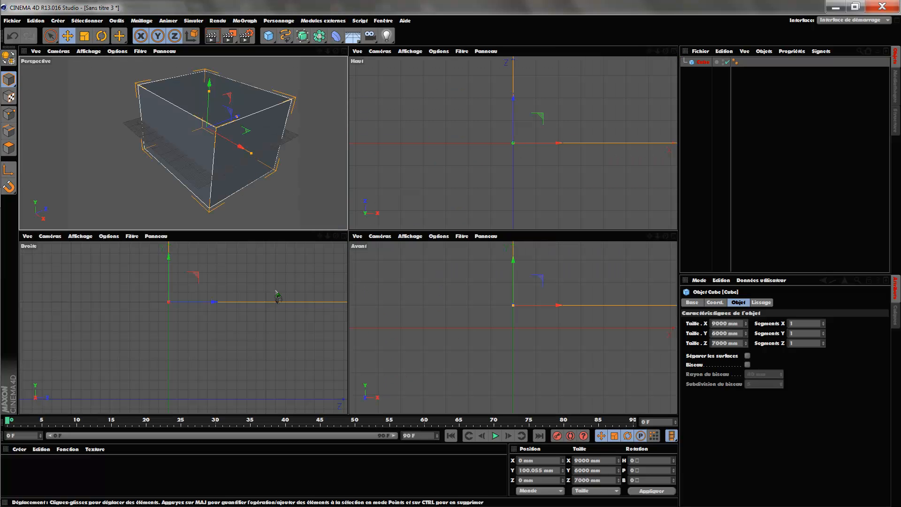
{"action": "left_click", "coordinate": [674, 237]}
{"action": "scroll", "coordinate": [596, 223], "scroll_direction": "down", "scroll_amount": 10}
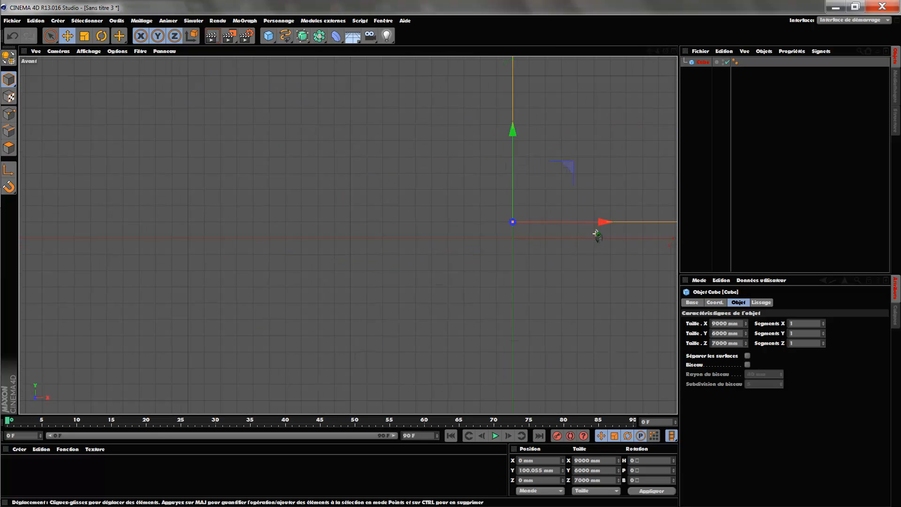
{"action": "scroll", "coordinate": [600, 223], "scroll_direction": "down", "scroll_amount": 6}
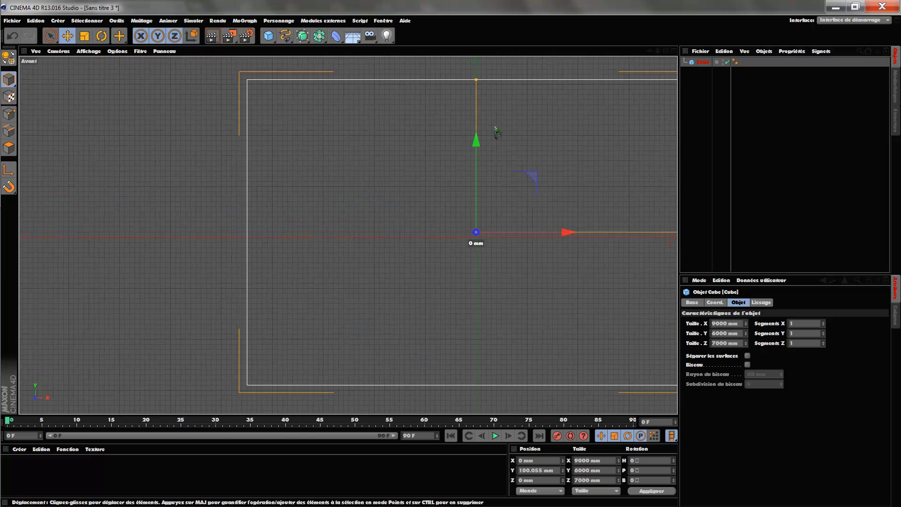
{"action": "left_click_drag", "start_coordinate": [479, 149], "coordinate": [478, 2]}
{"action": "scroll", "coordinate": [494, 125], "scroll_direction": "up", "scroll_amount": 5}
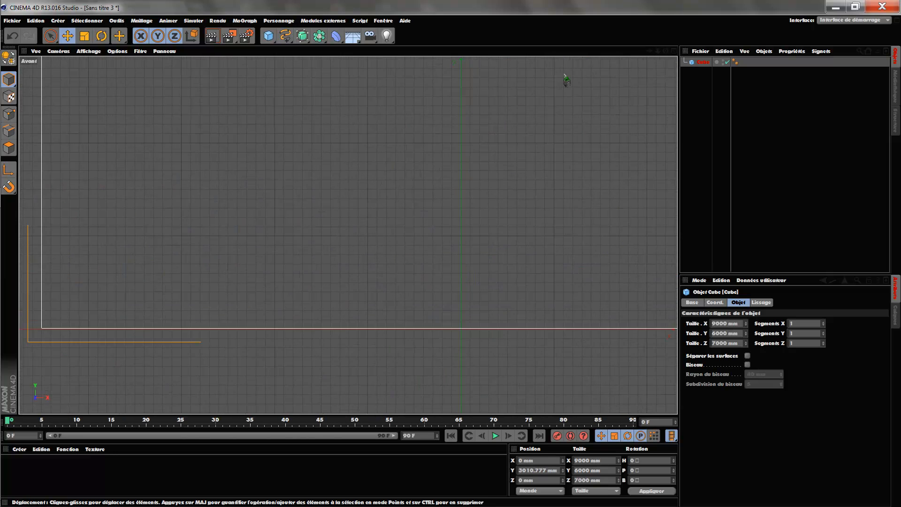
Fine-tune the enlarged cube's vertical position to about Y 3006 mm, closer to the ground line.
{"action": "left_click_drag", "start_coordinate": [650, 51], "coordinate": [609, 118]}
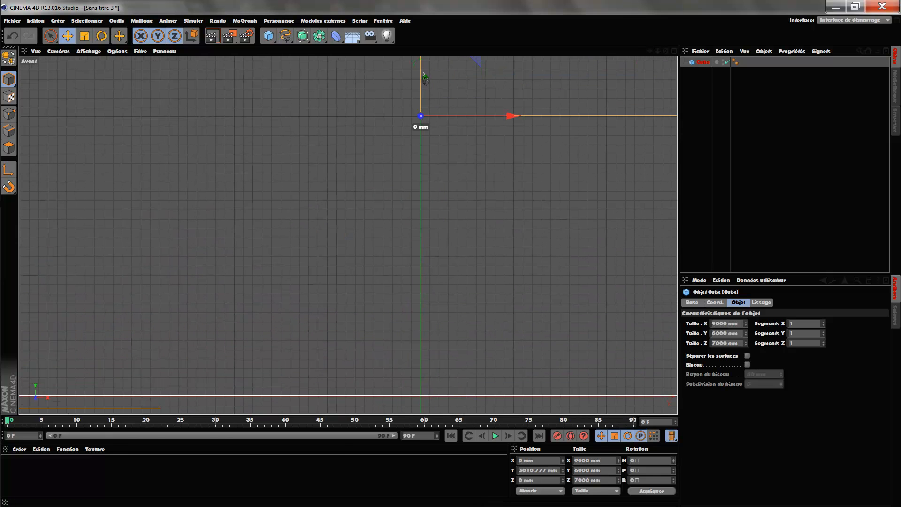
{"action": "left_click_drag", "start_coordinate": [422, 78], "coordinate": [422, 79]}
{"action": "left_click", "coordinate": [670, 52]}
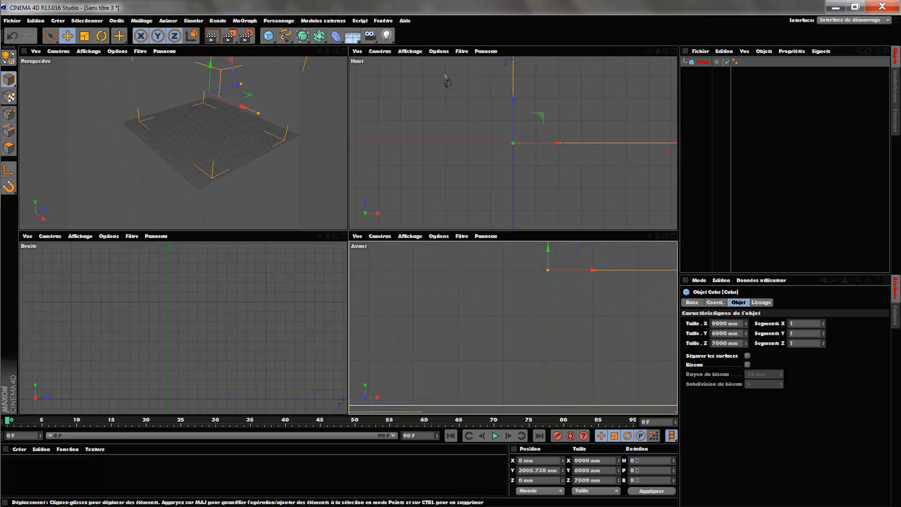
Convert the parametric cube into an editable polygon object.
{"action": "left_click", "coordinate": [343, 52]}
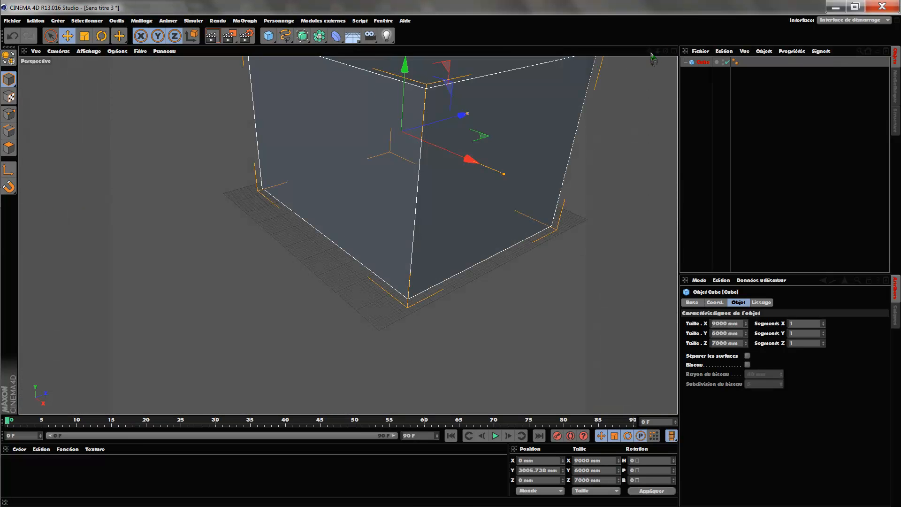
{"action": "left_click_drag", "start_coordinate": [650, 52], "coordinate": [575, 145]}
{"action": "scroll", "coordinate": [575, 146], "scroll_direction": "down", "scroll_amount": 2}
{"action": "mouse_move", "coordinate": [649, 50]}
{"action": "left_mouse_down"}
{"action": "mouse_move", "coordinate": [651, 65]}
{"action": "mouse_move", "coordinate": [667, 41]}
{"action": "mouse_move", "coordinate": [671, 49]}
{"action": "mouse_move", "coordinate": [624, 70]}
{"action": "mouse_move", "coordinate": [699, 64]}
{"action": "mouse_move", "coordinate": [655, 70]}
{"action": "mouse_move", "coordinate": [642, 51]}
{"action": "left_mouse_up"}
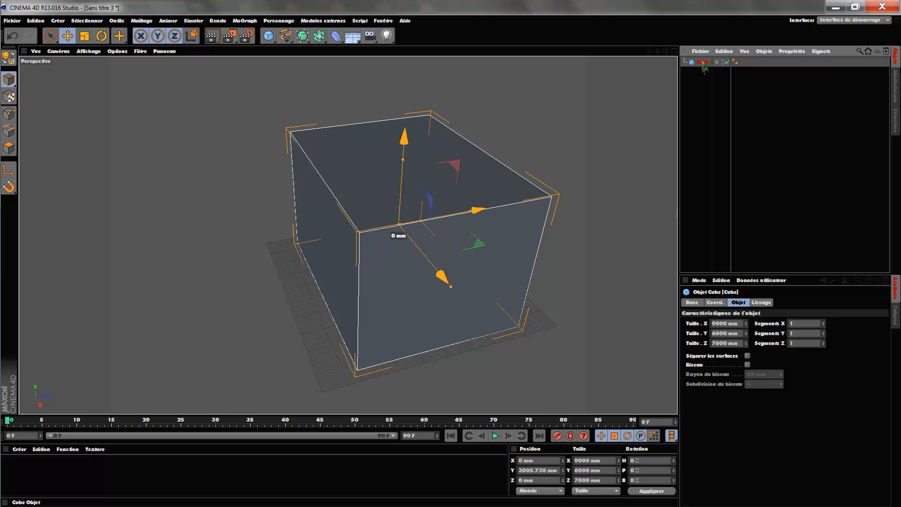
{"action": "key", "text": "c"}
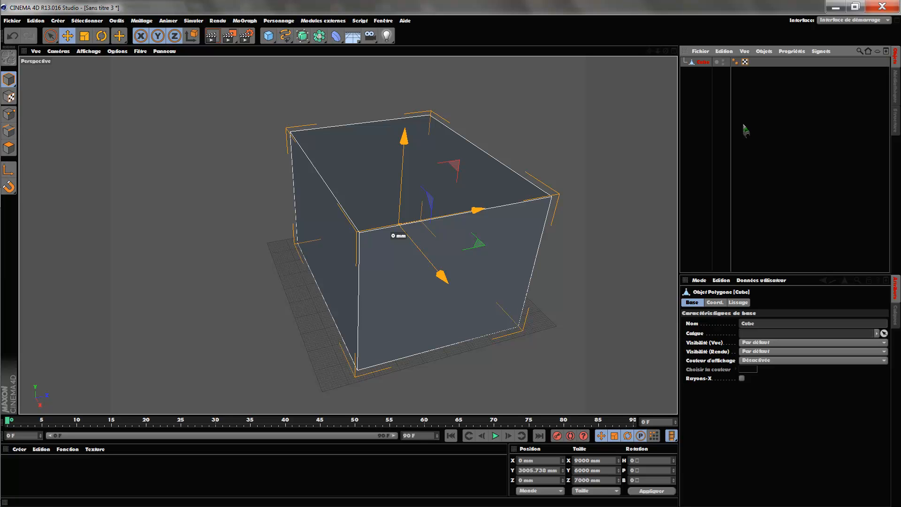
Lower the two upper corner points of one 9000 mm side in point mode to give the box a sloping roof.
{"action": "scroll", "coordinate": [550, 163], "scroll_direction": "up", "scroll_amount": 3}
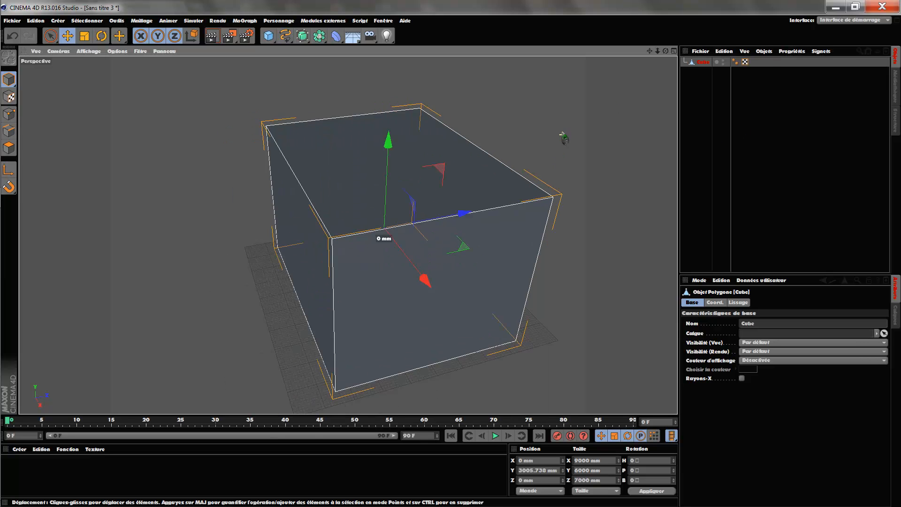
{"action": "scroll", "coordinate": [563, 138], "scroll_direction": "down", "scroll_amount": 1}
{"action": "left_click_drag", "start_coordinate": [665, 51], "coordinate": [623, 84]}
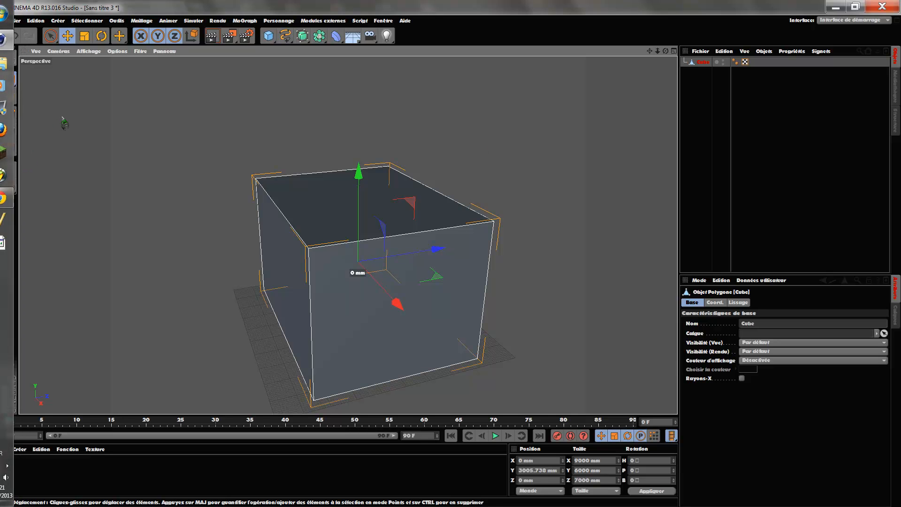
{"action": "left_click", "coordinate": [9, 114]}
{"action": "left_click_drag", "start_coordinate": [666, 52], "coordinate": [211, 74]}
{"action": "left_click", "coordinate": [50, 35]}
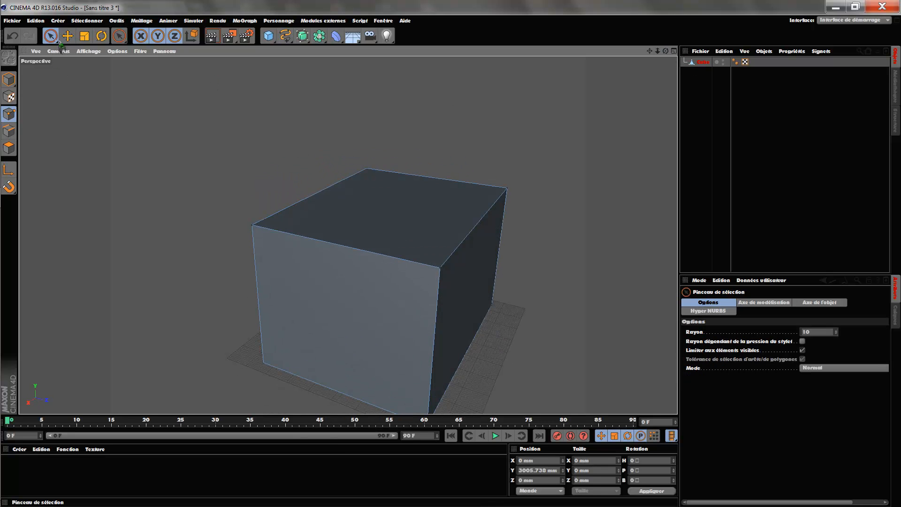
{"action": "left_click_drag", "start_coordinate": [665, 50], "coordinate": [346, 235]}
{"action": "left_click_drag", "start_coordinate": [495, 190], "coordinate": [447, 257]}
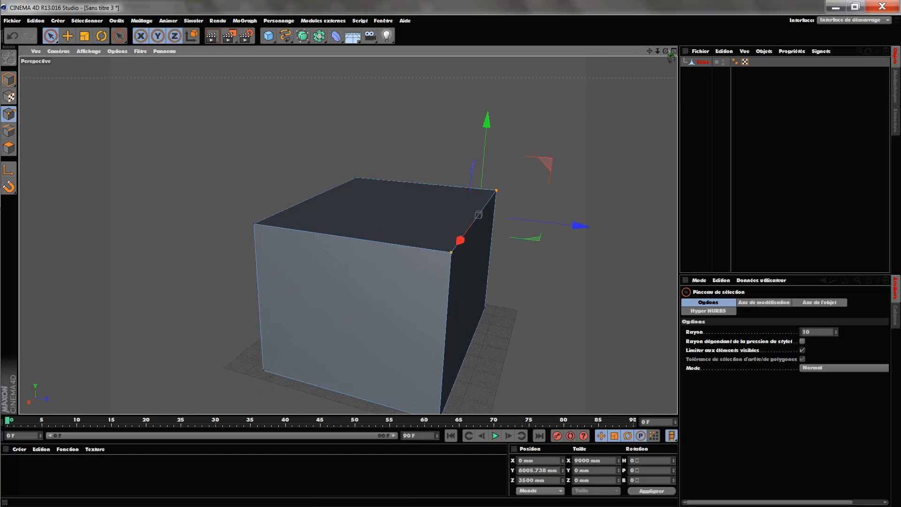
{"action": "left_click_drag", "start_coordinate": [666, 51], "coordinate": [346, 234]}
{"action": "left_click_drag", "start_coordinate": [474, 112], "coordinate": [487, 191]}
{"action": "left_click", "coordinate": [146, 108]}
{"action": "left_click_drag", "start_coordinate": [666, 51], "coordinate": [562, 52]}
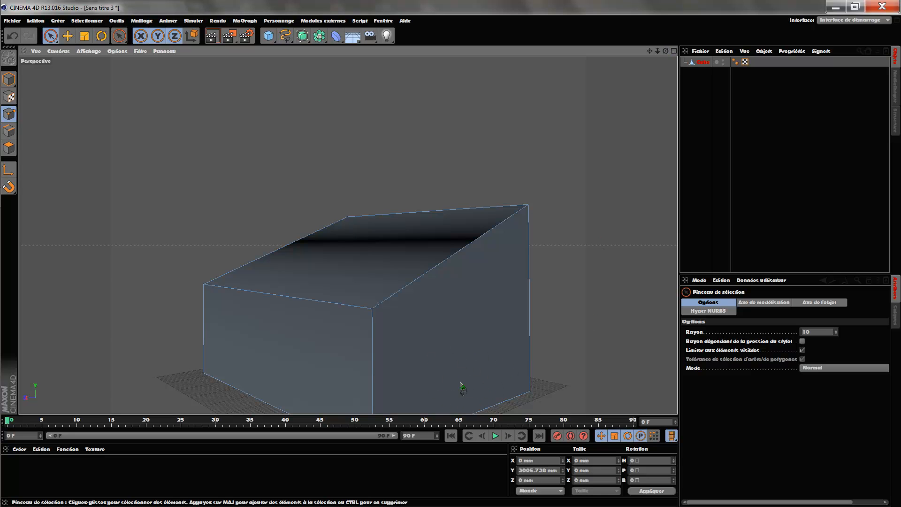
Examine the sloped-roof box from several angles outside and from within its interior.
{"action": "mouse_move", "coordinate": [665, 51]}
{"action": "left_mouse_down"}
{"action": "mouse_move", "coordinate": [620, 54]}
{"action": "mouse_move", "coordinate": [663, 52]}
{"action": "left_mouse_up"}
{"action": "left_click_drag", "start_coordinate": [665, 52], "coordinate": [670, 75]}
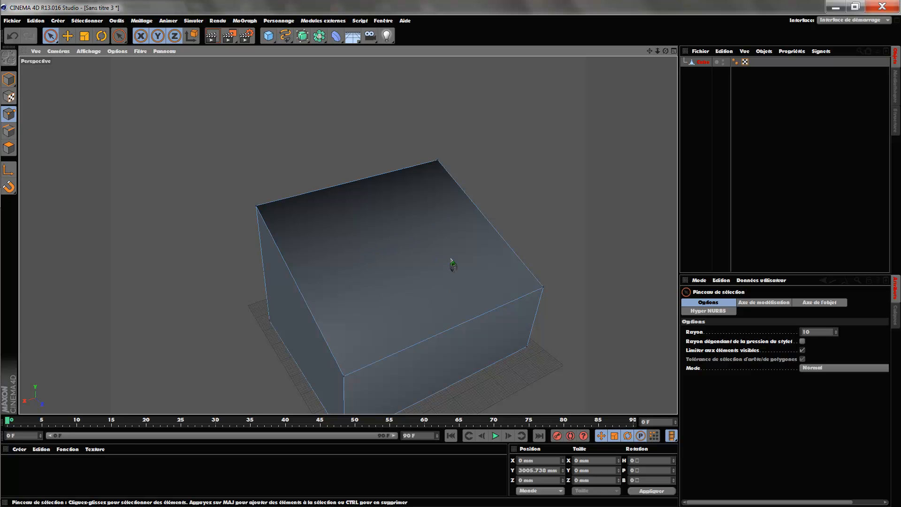
{"action": "left_click_drag", "start_coordinate": [665, 51], "coordinate": [718, 28]}
{"action": "scroll", "coordinate": [341, 314], "scroll_direction": "up", "scroll_amount": 6}
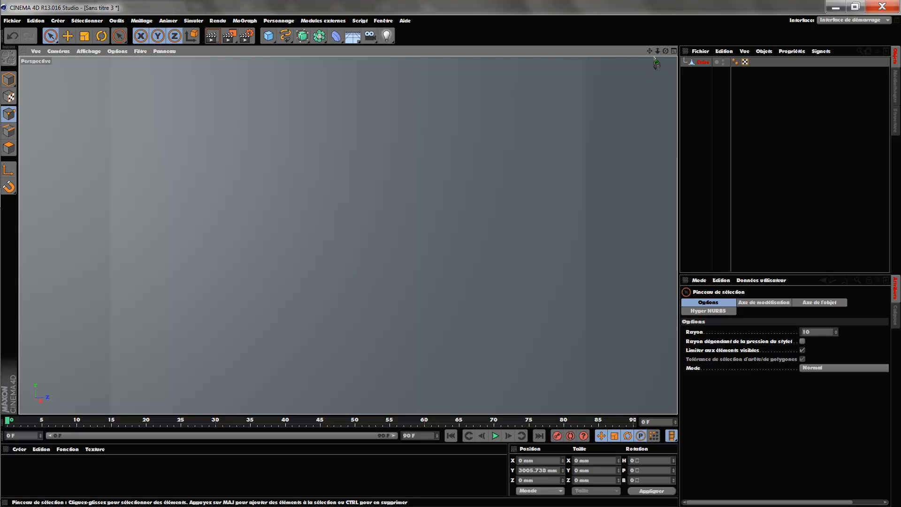
{"action": "left_click_drag", "start_coordinate": [657, 50], "coordinate": [650, 52]}
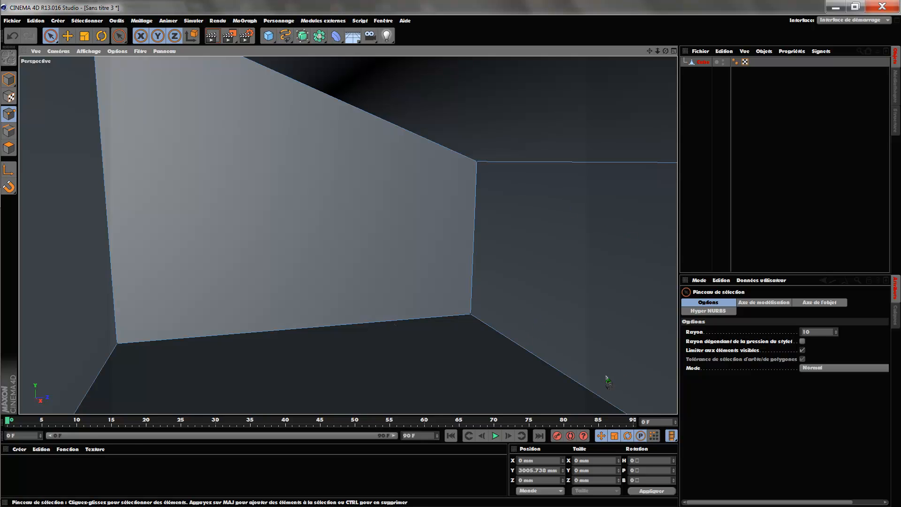
{"action": "scroll", "coordinate": [469, 239], "scroll_direction": "down", "scroll_amount": 8}
{"action": "left_click_drag", "start_coordinate": [650, 51], "coordinate": [627, 141]}
{"action": "left_click_drag", "start_coordinate": [348, 235], "coordinate": [623, 84]}
{"action": "left_click_drag", "start_coordinate": [650, 51], "coordinate": [558, 9]}
{"action": "scroll", "coordinate": [449, 160], "scroll_direction": "down", "scroll_amount": 5}
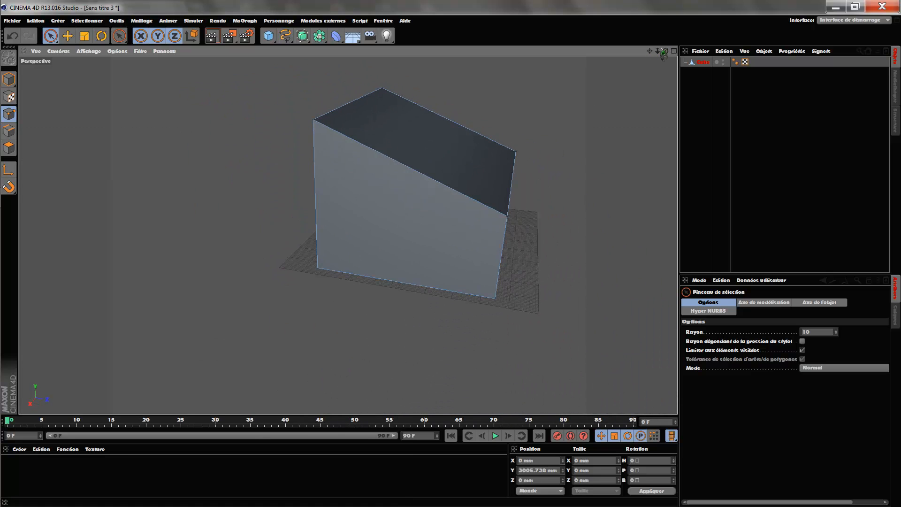
{"action": "scroll", "coordinate": [648, 81], "scroll_direction": "up", "scroll_amount": 3}
{"action": "left_click_drag", "start_coordinate": [649, 51], "coordinate": [727, 74]}
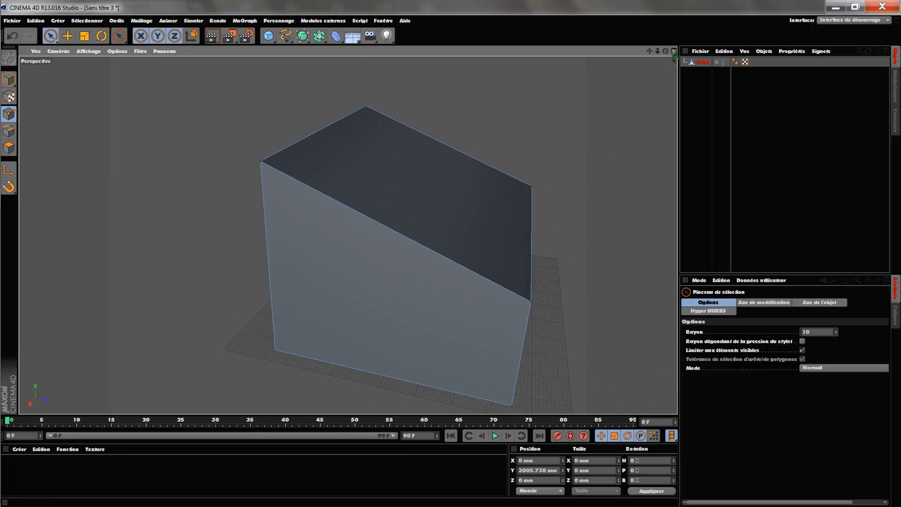
{"action": "left_click_drag", "start_coordinate": [655, 60], "coordinate": [568, 241]}
{"action": "left_click_drag", "start_coordinate": [665, 51], "coordinate": [626, 68]}
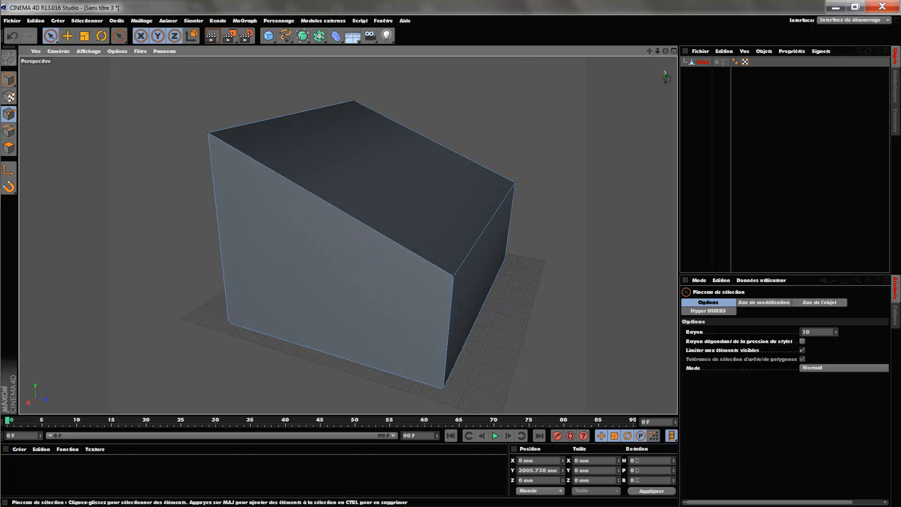
{"action": "left_click_drag", "start_coordinate": [667, 53], "coordinate": [648, 52]}
{"action": "left_click_drag", "start_coordinate": [665, 51], "coordinate": [637, 123]}
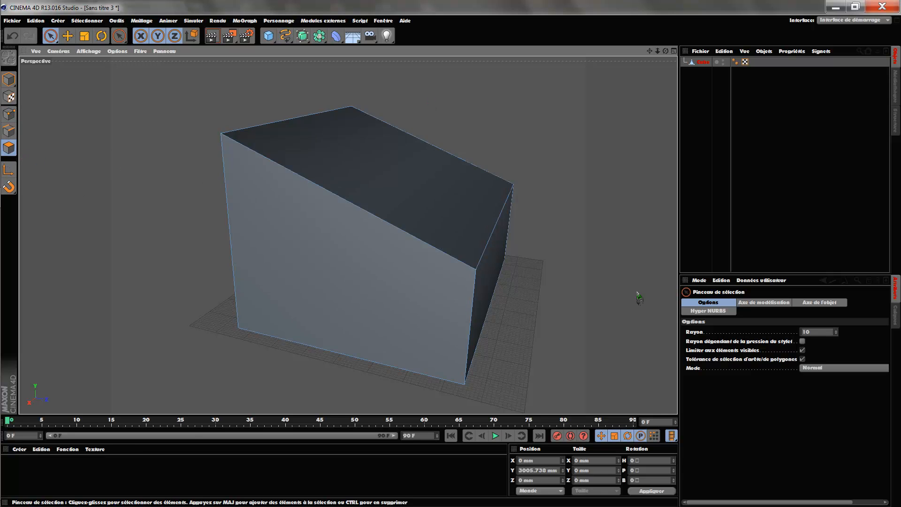
Try a Line-mode Knife cut diagonally across the box's roof and side face.
{"action": "right_click", "coordinate": [547, 126]}
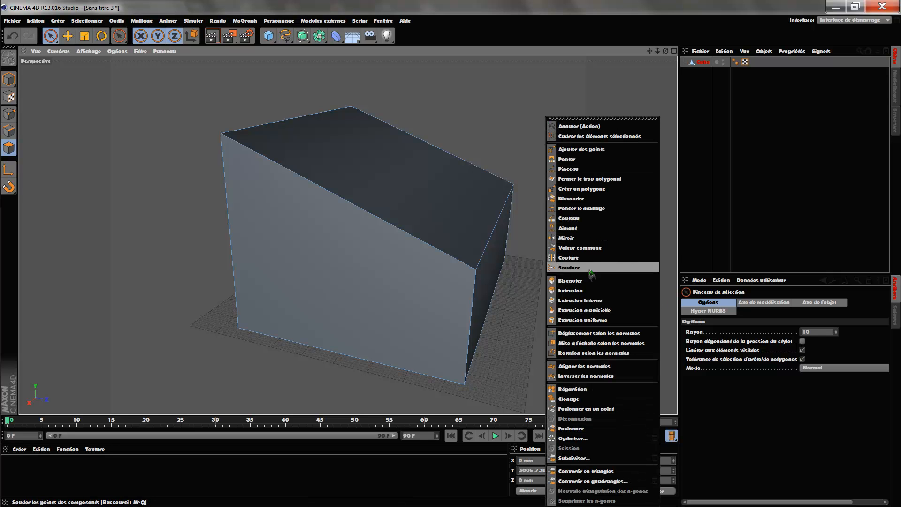
{"action": "left_click", "coordinate": [585, 218]}
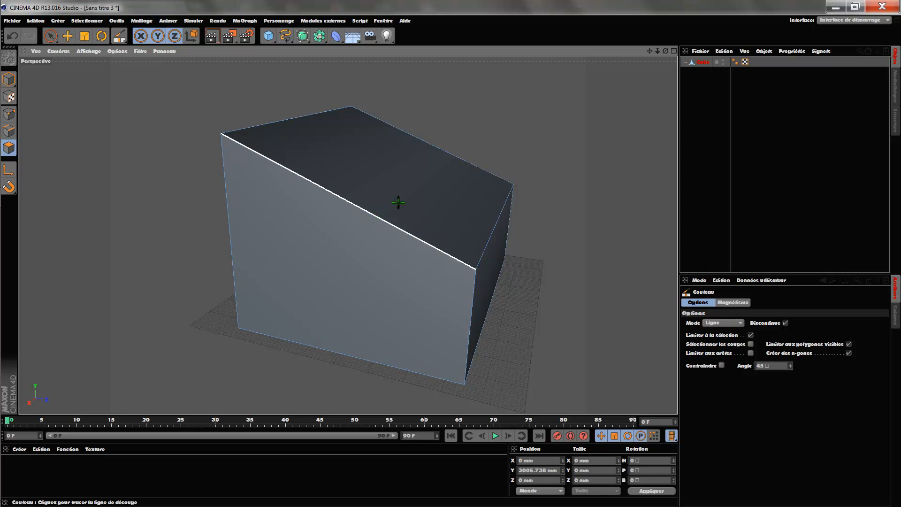
{"action": "mouse_move", "coordinate": [453, 139]}
{"action": "left_mouse_down"}
{"action": "mouse_move", "coordinate": [413, 207]}
{"action": "mouse_move", "coordinate": [281, 353]}
{"action": "mouse_move", "coordinate": [207, 388]}
{"action": "left_mouse_up"}
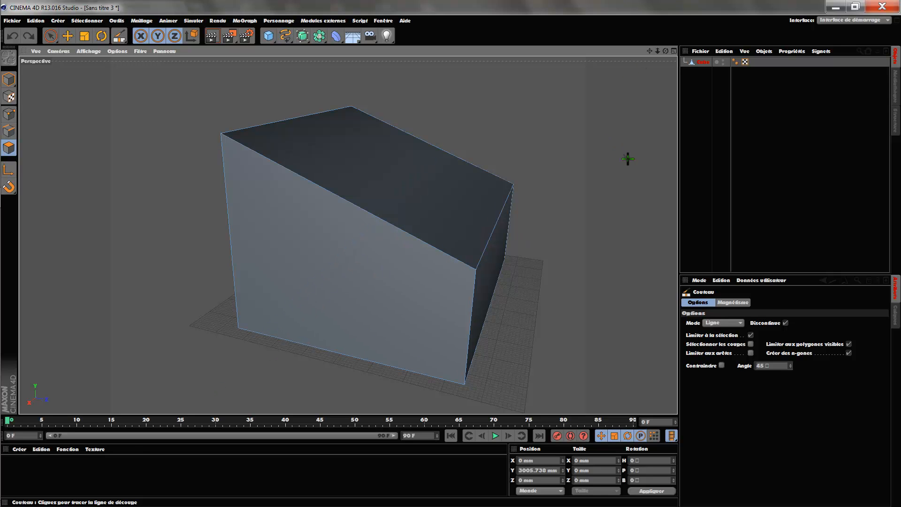
Try cutting a triangular opening in the box's sloped side wall with the Knife in Trou mode.
{"action": "left_click", "coordinate": [738, 323]}
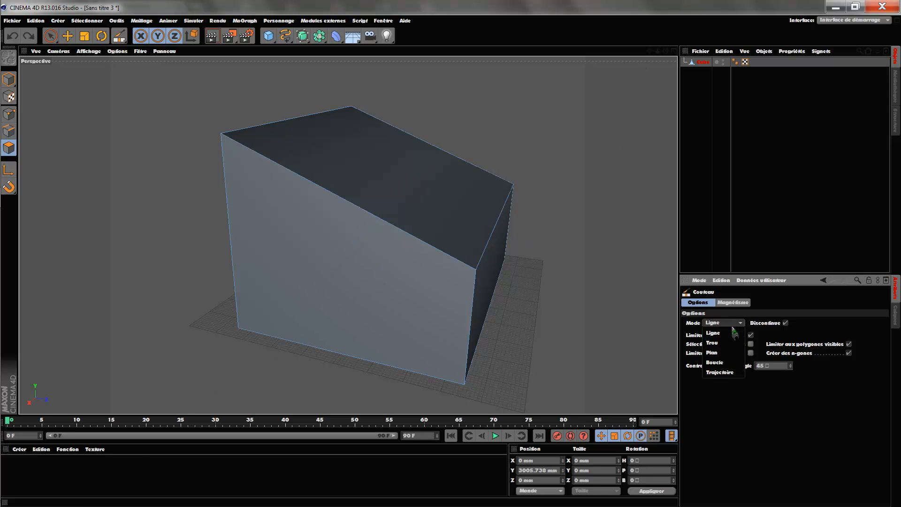
{"action": "left_click", "coordinate": [718, 343]}
{"action": "left_click", "coordinate": [286, 249]}
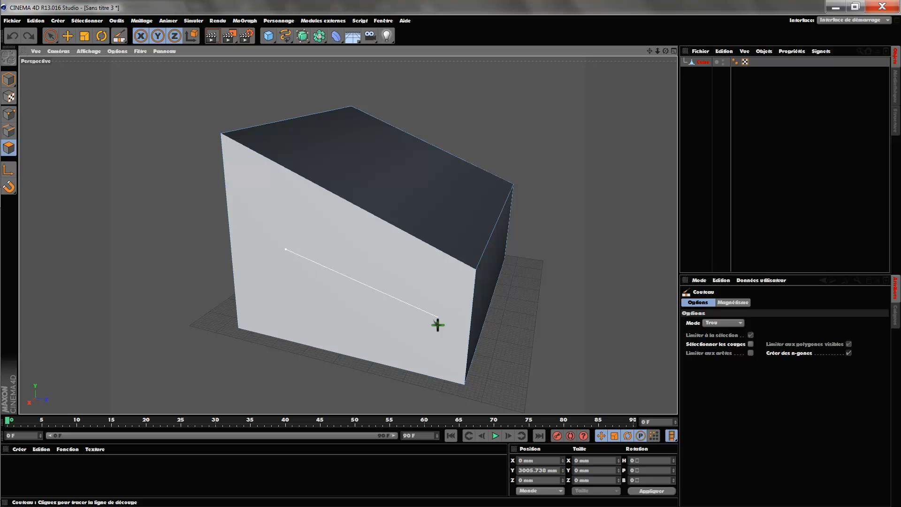
{"action": "right_click", "coordinate": [509, 258]}
{"action": "left_click", "coordinate": [468, 232]}
{"action": "left_click", "coordinate": [519, 221]}
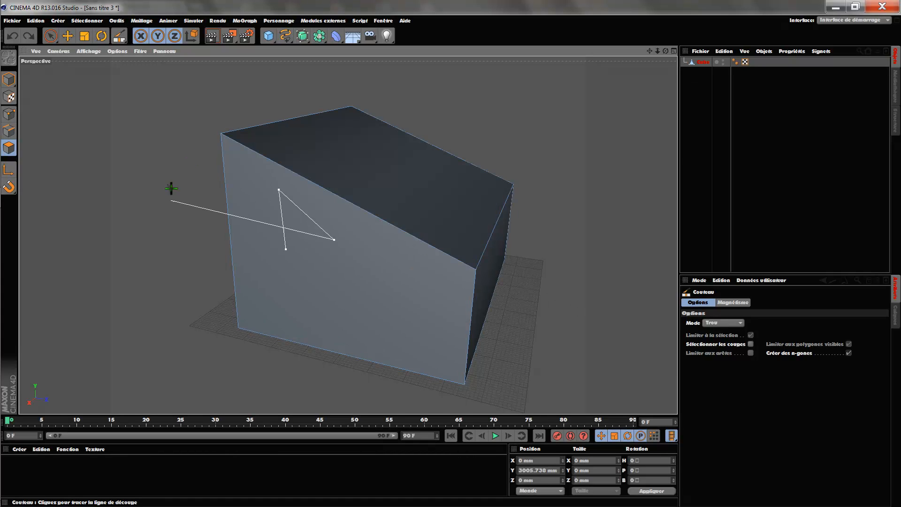
{"action": "right_click", "coordinate": [194, 177]}
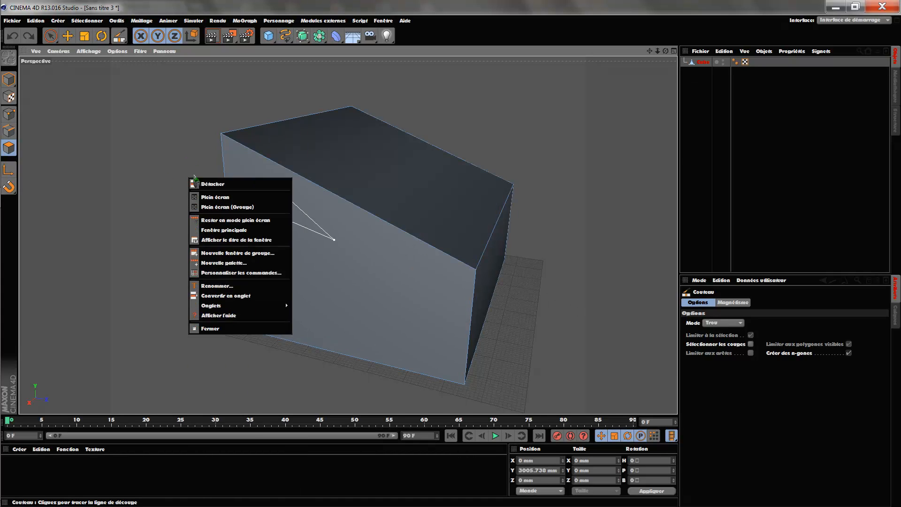
{"action": "left_click", "coordinate": [226, 186]}
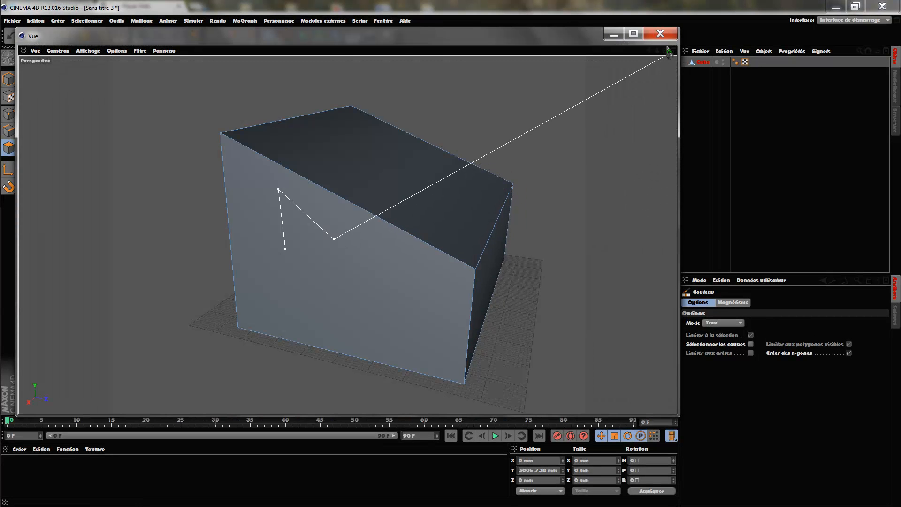
{"action": "left_click", "coordinate": [660, 34]}
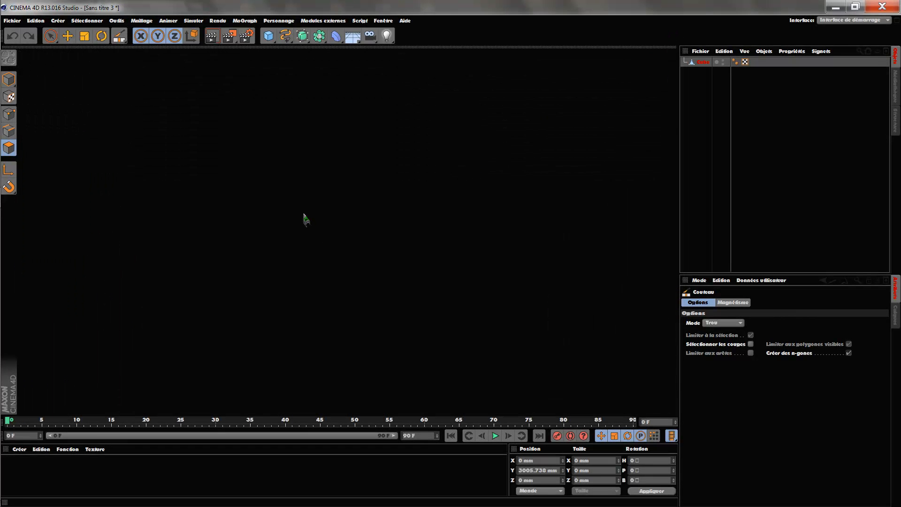
{"action": "left_click", "coordinate": [706, 64]}
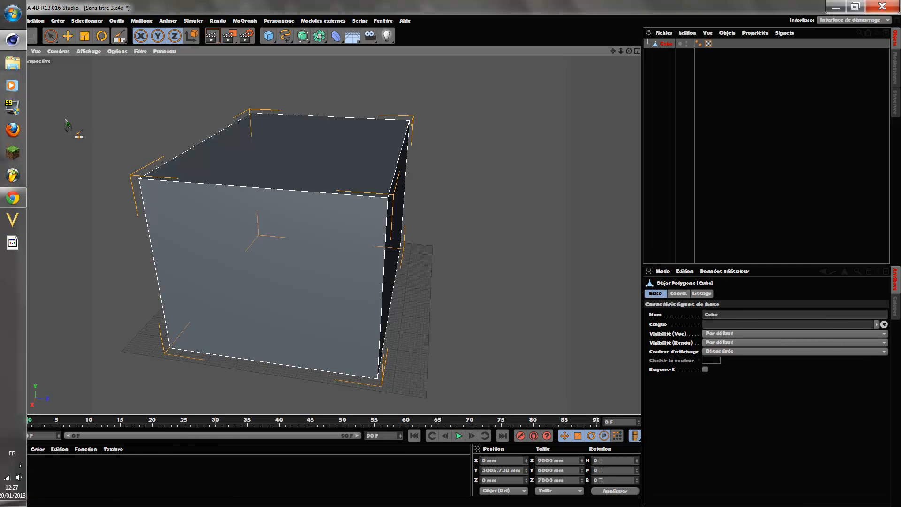
Slope the restored box's roof by lowering the two upper points at Z 3500 mm to about Y 1263 mm in object coordinates.
{"action": "left_click", "coordinate": [66, 34]}
{"action": "left_click", "coordinate": [9, 113]}
{"action": "left_click_drag", "start_coordinate": [406, 64], "coordinate": [415, 135]}
{"action": "mouse_move", "coordinate": [628, 51]}
{"action": "left_mouse_down"}
{"action": "mouse_move", "coordinate": [602, 31]}
{"action": "mouse_move", "coordinate": [635, 58]}
{"action": "left_mouse_up"}
{"action": "left_click", "coordinate": [56, 38]}
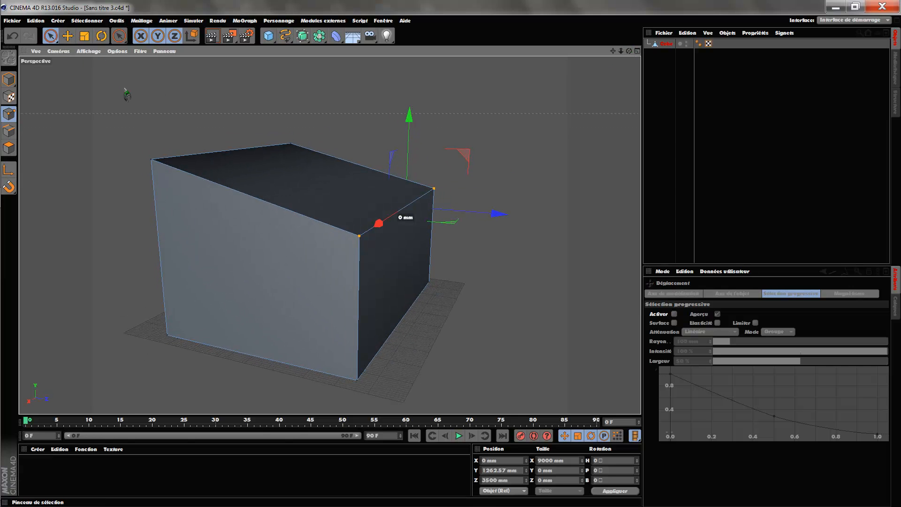
{"action": "left_click_drag", "start_coordinate": [630, 51], "coordinate": [90, 122]}
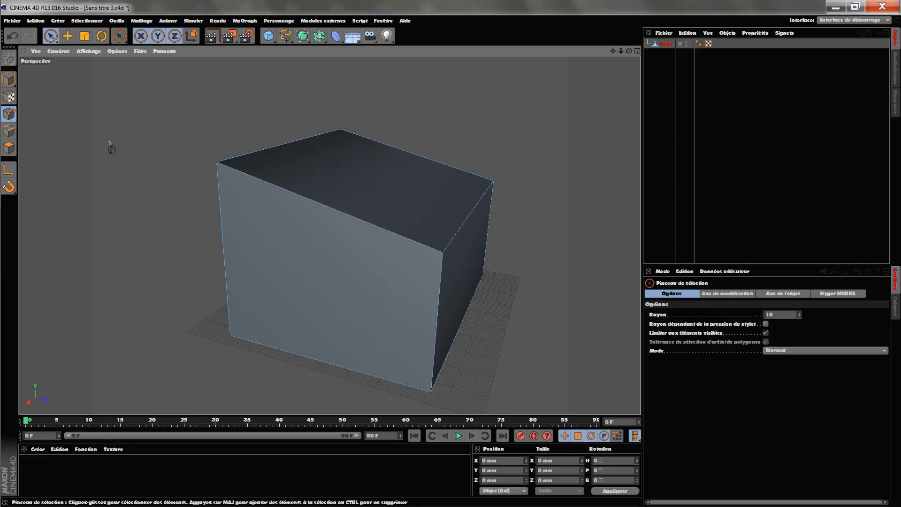
Slice the box with two parallel X-Y cuts using the Knife in Plan mode, dividing the sloped roof into three strips.
{"action": "right_click", "coordinate": [171, 112]}
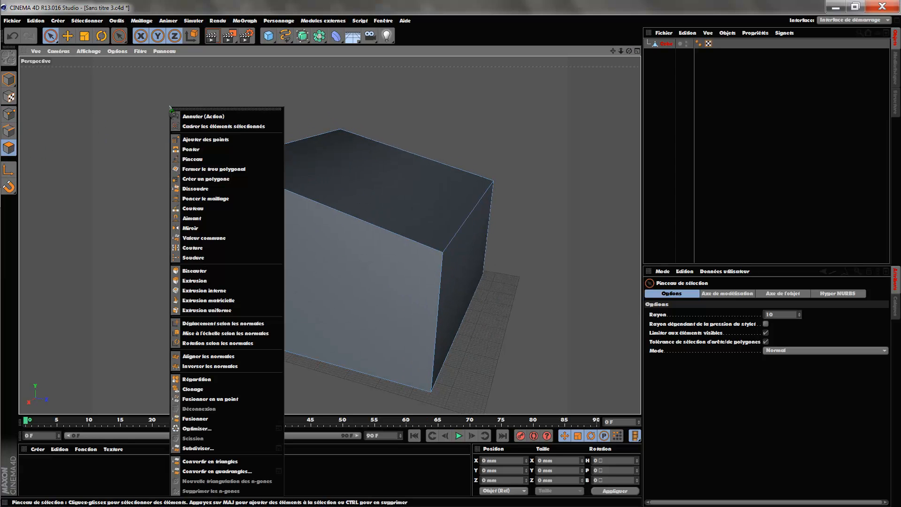
{"action": "left_click", "coordinate": [207, 208]}
{"action": "left_click", "coordinate": [703, 315]}
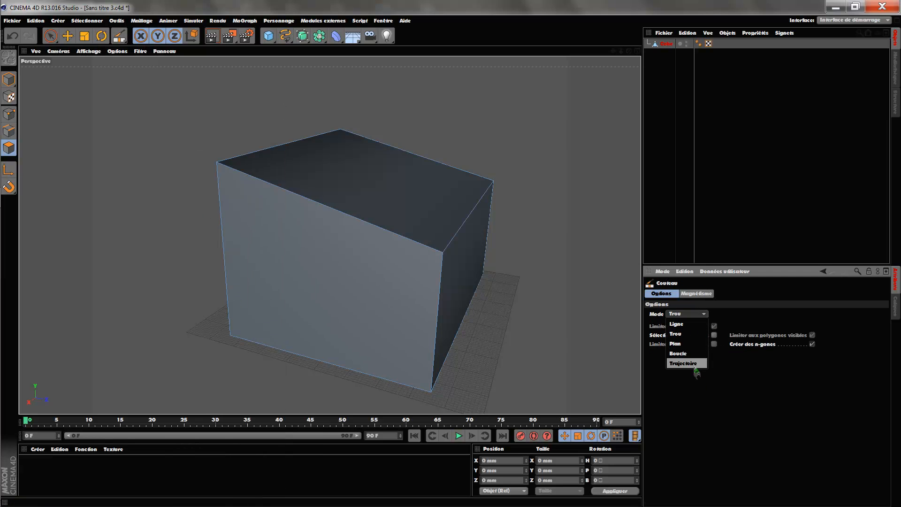
{"action": "left_click", "coordinate": [683, 344]}
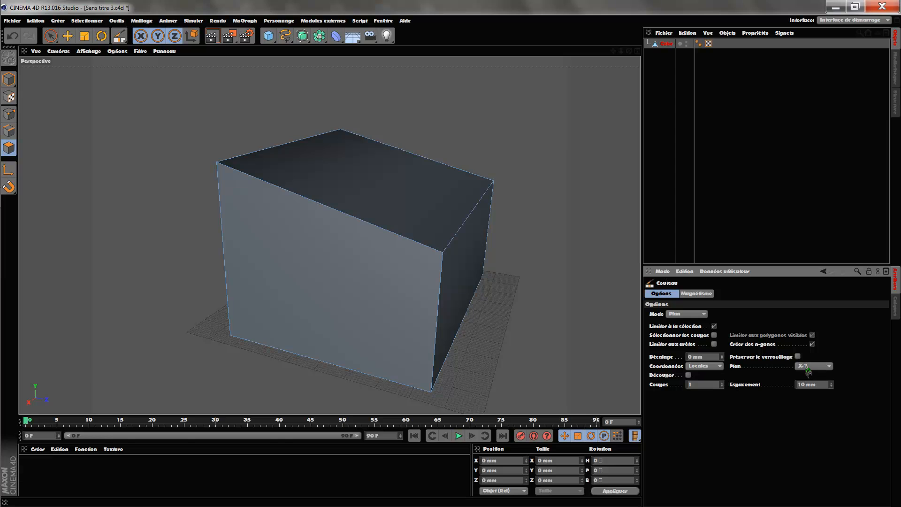
{"action": "left_click_drag", "start_coordinate": [629, 50], "coordinate": [585, 62]}
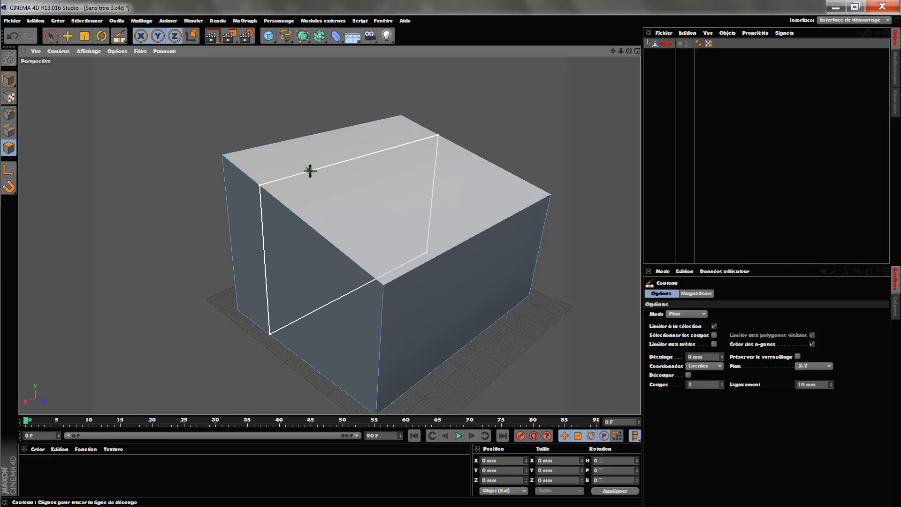
{"action": "left_click", "coordinate": [334, 182]}
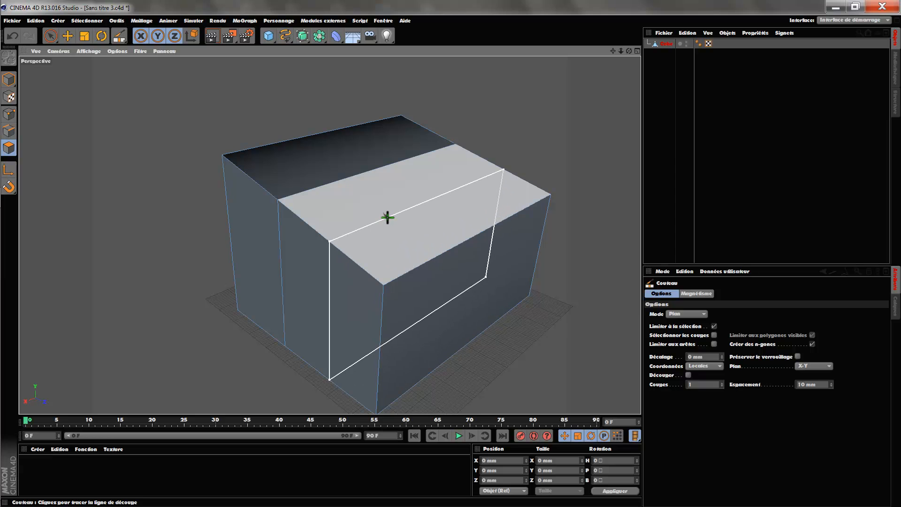
{"action": "left_click", "coordinate": [382, 209]}
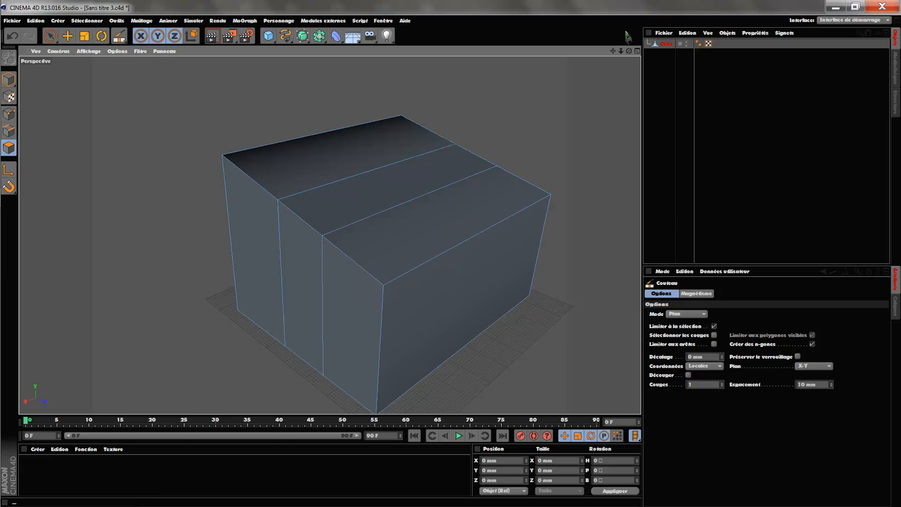
Inspect the sliced box from its tall rear side, the low front and the side wall.
{"action": "left_click_drag", "start_coordinate": [629, 51], "coordinate": [628, 11]}
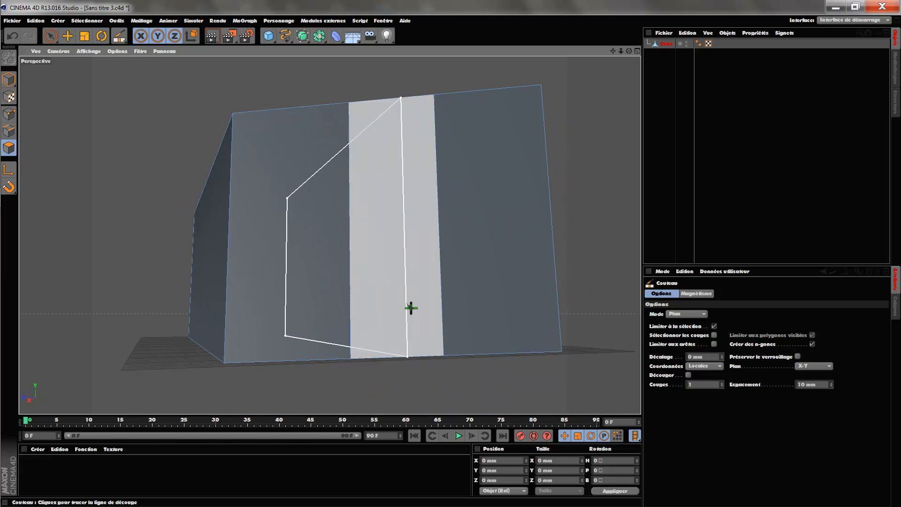
{"action": "left_click", "coordinate": [413, 266]}
{"action": "left_click_drag", "start_coordinate": [629, 52], "coordinate": [554, 170]}
{"action": "left_click", "coordinate": [498, 184]}
{"action": "left_click_drag", "start_coordinate": [629, 51], "coordinate": [463, 309]}
{"action": "left_click_drag", "start_coordinate": [629, 51], "coordinate": [329, 235]}
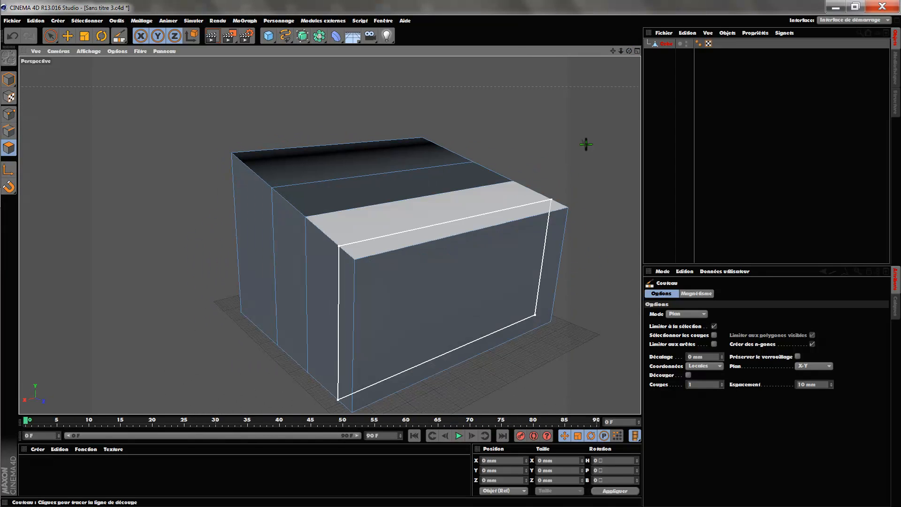
{"action": "left_click_drag", "start_coordinate": [629, 50], "coordinate": [328, 233]}
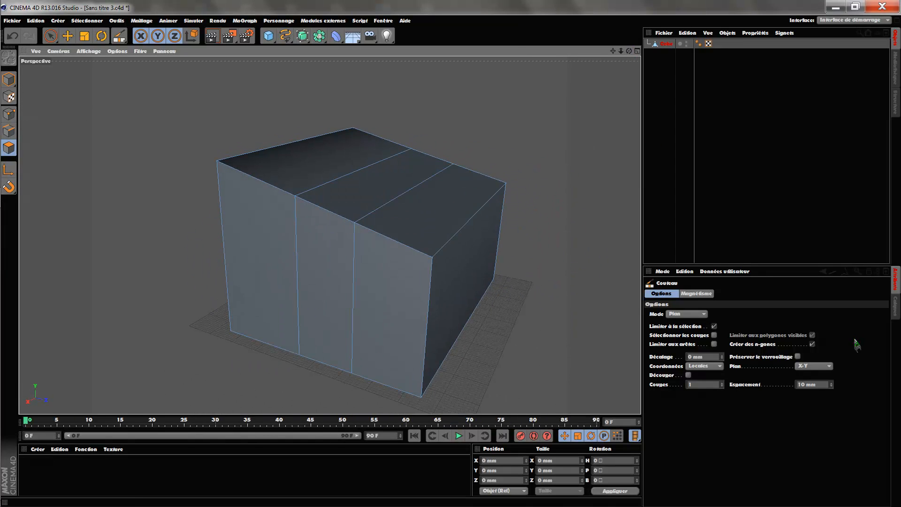
Slice the box with three vertical Y-Z cuts using the Knife in Plan mode, two around the middle and one near a side wall.
{"action": "left_click", "coordinate": [822, 366]}
{"action": "left_click", "coordinate": [811, 386]}
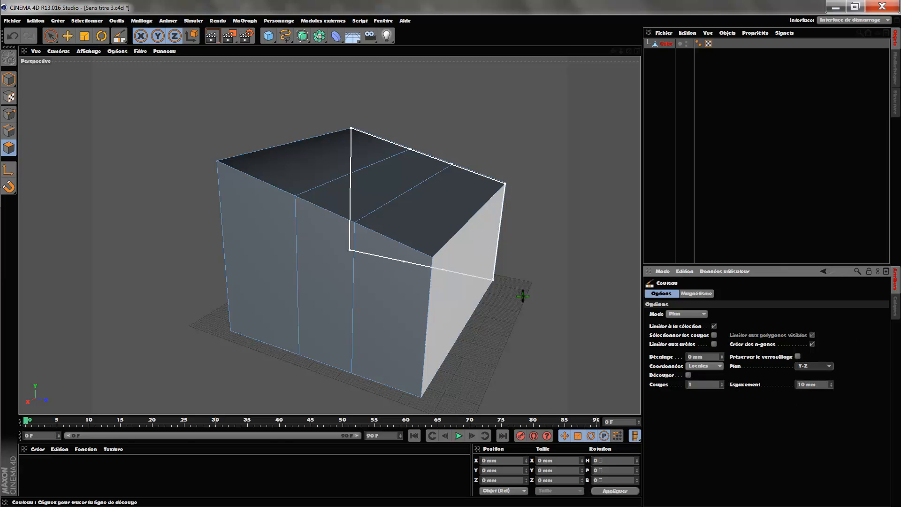
{"action": "left_click_drag", "start_coordinate": [629, 51], "coordinate": [328, 234]}
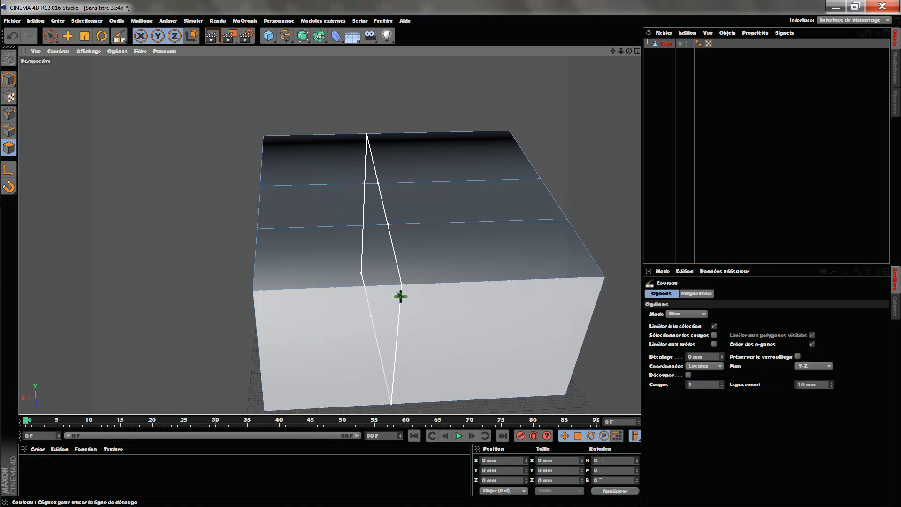
{"action": "left_click_drag", "start_coordinate": [629, 52], "coordinate": [618, 69]}
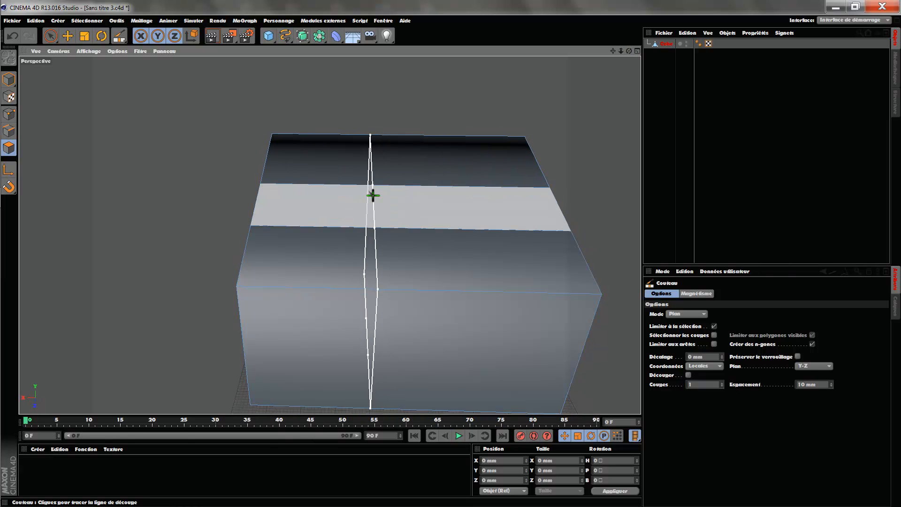
{"action": "left_click", "coordinate": [368, 193]}
{"action": "left_click", "coordinate": [437, 196]}
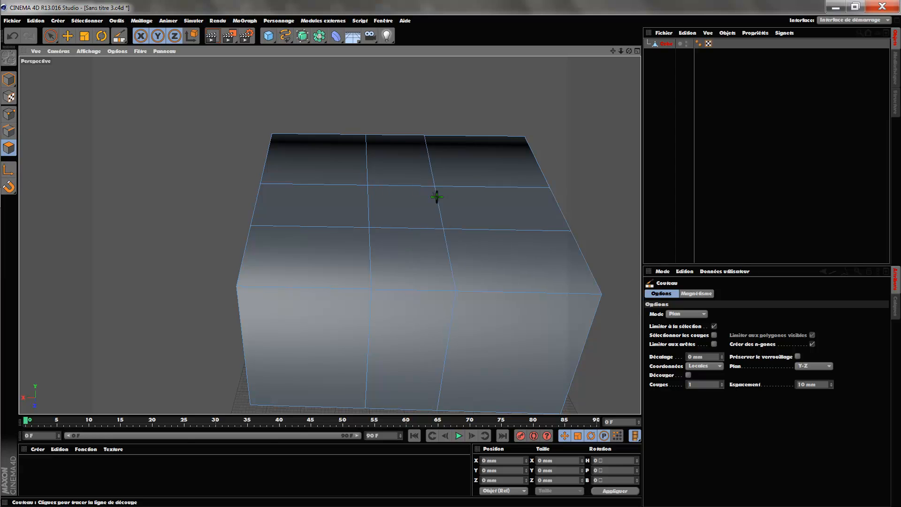
{"action": "left_click_drag", "start_coordinate": [629, 52], "coordinate": [329, 234]}
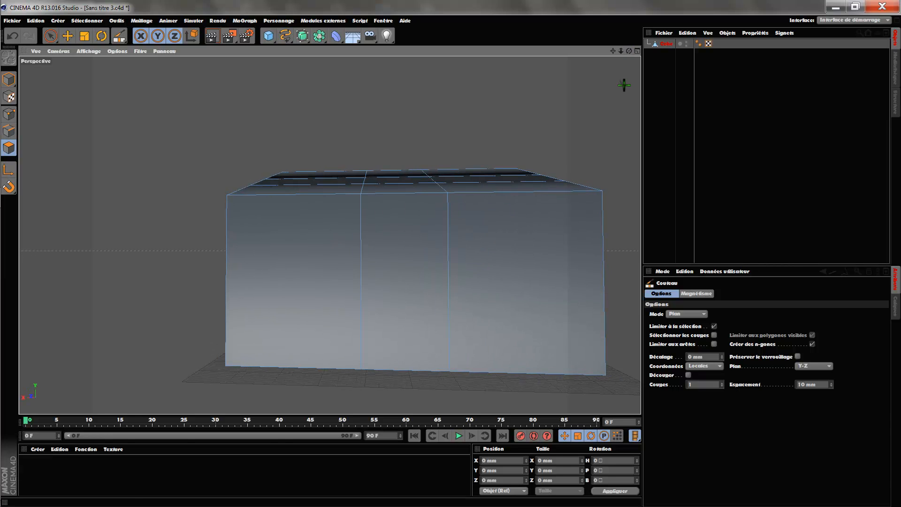
{"action": "left_click_drag", "start_coordinate": [613, 51], "coordinate": [530, 52]}
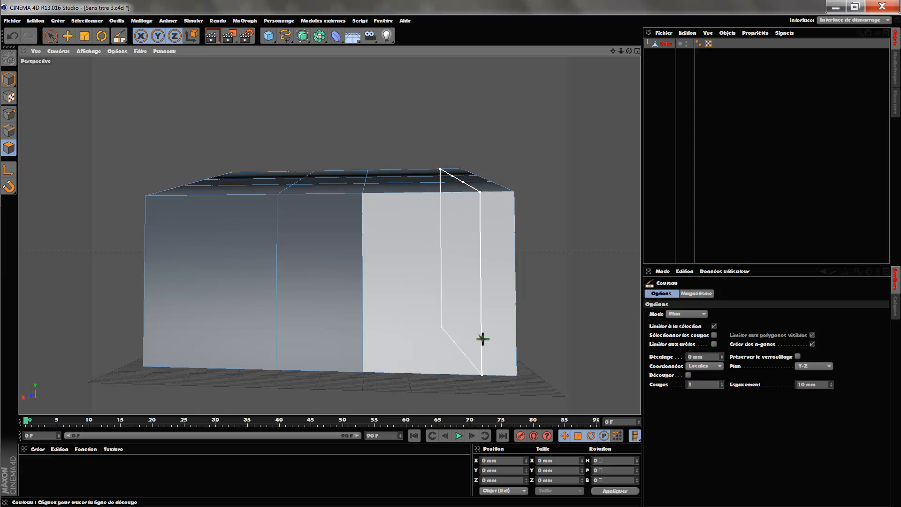
{"action": "left_click", "coordinate": [483, 339]}
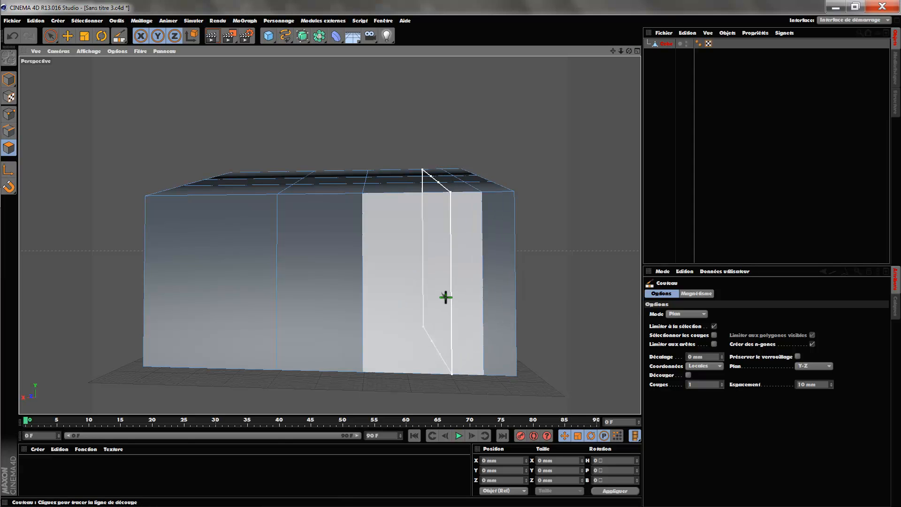
Slice the box with three horizontal X-Z Knife cuts, one around mid-height and two close together near the base.
{"action": "left_click", "coordinate": [816, 366]}
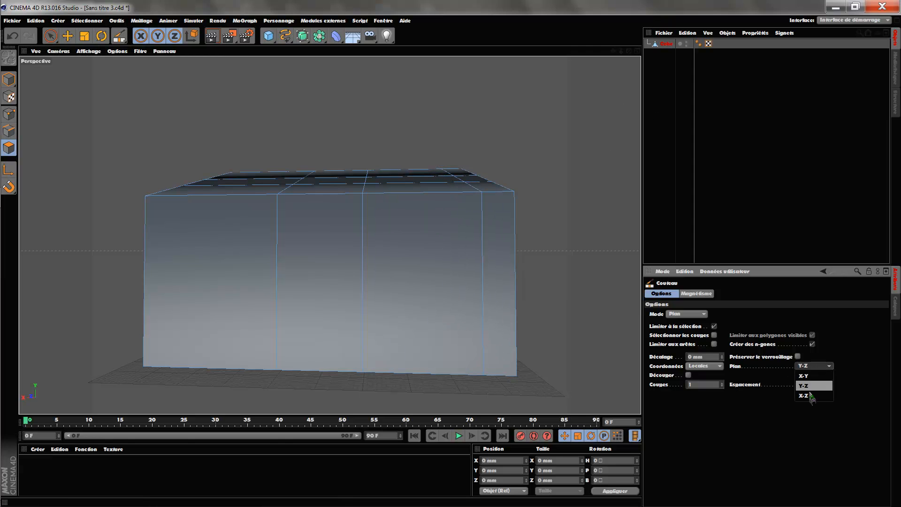
{"action": "mouse_move", "coordinate": [629, 51]}
{"action": "left_mouse_down"}
{"action": "mouse_move", "coordinate": [650, 71]}
{"action": "mouse_move", "coordinate": [699, 50]}
{"action": "mouse_move", "coordinate": [630, 52]}
{"action": "left_mouse_up"}
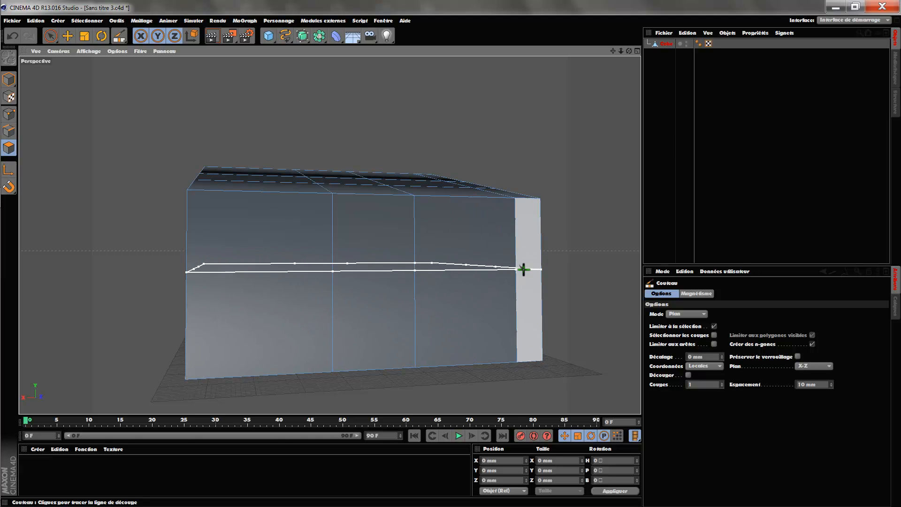
{"action": "left_click", "coordinate": [523, 270]}
{"action": "left_click_drag", "start_coordinate": [631, 55], "coordinate": [328, 235]}
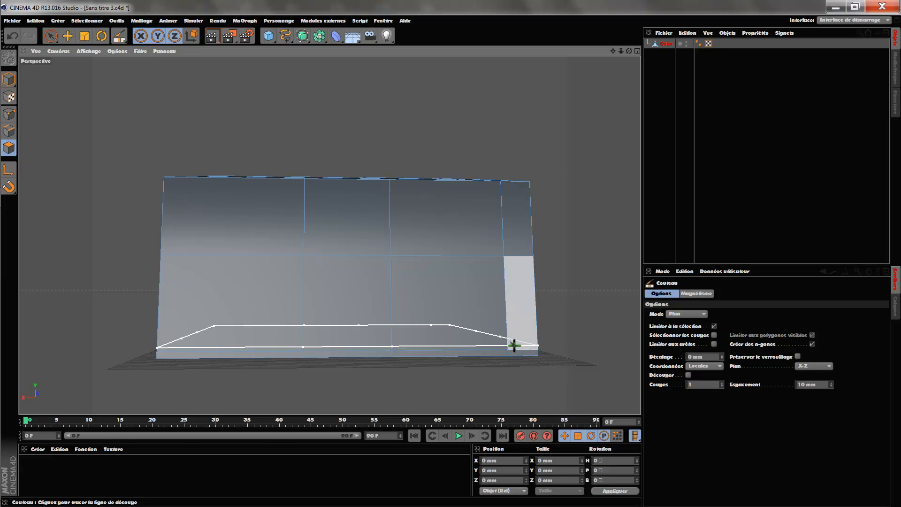
{"action": "left_click", "coordinate": [514, 345]}
{"action": "left_click_drag", "start_coordinate": [628, 51], "coordinate": [699, 59]}
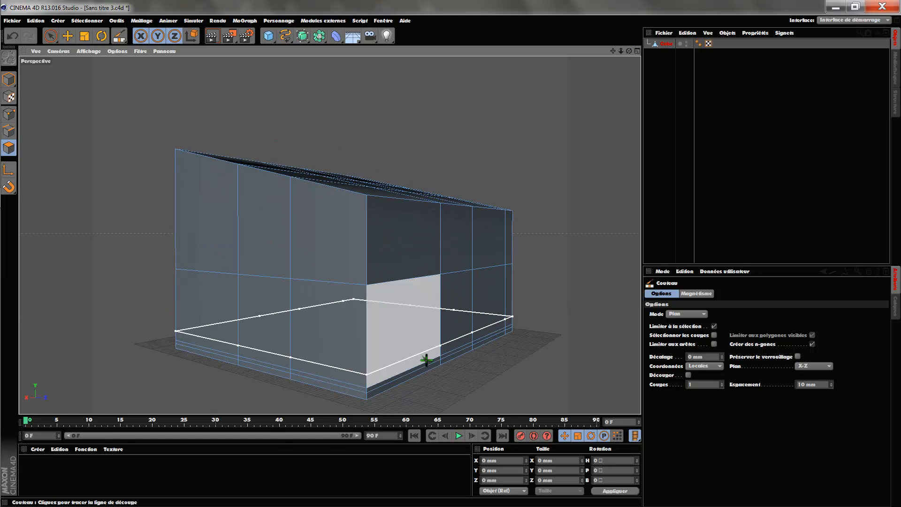
{"action": "left_click_drag", "start_coordinate": [628, 51], "coordinate": [618, 59]}
{"action": "mouse_move", "coordinate": [629, 50]}
{"action": "left_mouse_down"}
{"action": "mouse_move", "coordinate": [623, 43]}
{"action": "mouse_move", "coordinate": [620, 63]}
{"action": "left_mouse_up"}
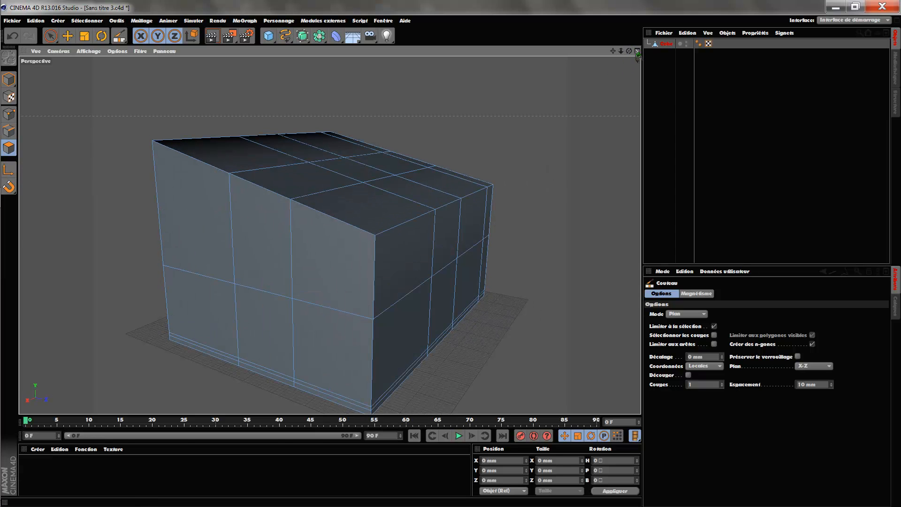
Enlarge the Avant view to fill the viewport, frame the whole box and activate rectangle selection.
{"action": "left_click", "coordinate": [636, 51]}
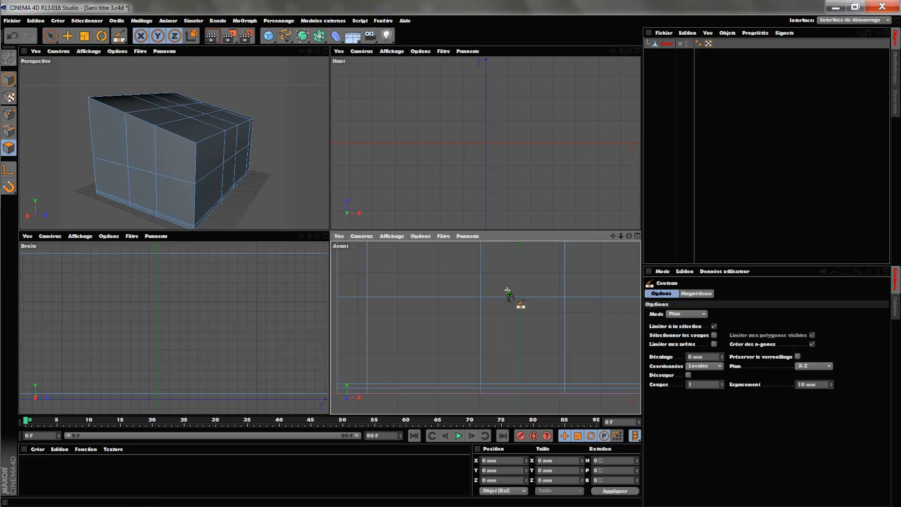
{"action": "scroll", "coordinate": [511, 286], "scroll_direction": "down", "scroll_amount": 4}
{"action": "left_click_drag", "start_coordinate": [613, 236], "coordinate": [557, 275]}
{"action": "left_click", "coordinate": [428, 327]}
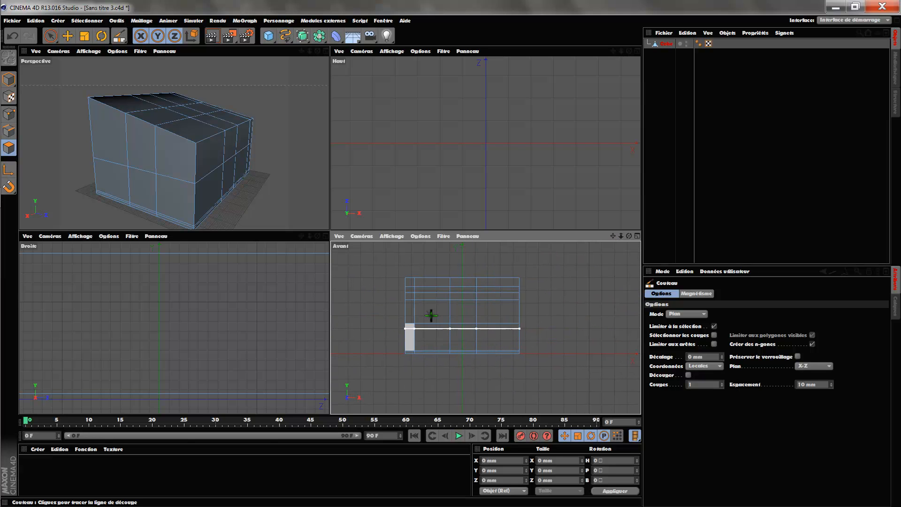
{"action": "left_click", "coordinate": [636, 236]}
{"action": "scroll", "coordinate": [243, 209], "scroll_direction": "up", "scroll_amount": 2}
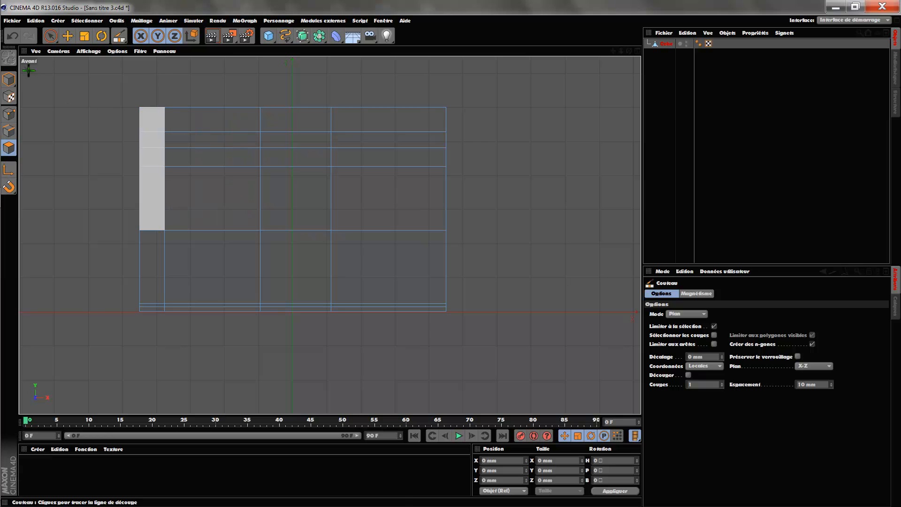
{"action": "left_click", "coordinate": [50, 36]}
{"action": "left_click_drag", "start_coordinate": [613, 51], "coordinate": [664, 53]}
{"action": "left_click_drag", "start_coordinate": [52, 41], "coordinate": [117, 67]}
{"action": "scroll", "coordinate": [75, 316], "scroll_direction": "up", "scroll_amount": 2}
{"action": "scroll", "coordinate": [607, 57], "scroll_direction": "down", "scroll_amount": 2}
{"action": "left_click_drag", "start_coordinate": [613, 51], "coordinate": [421, 165]}
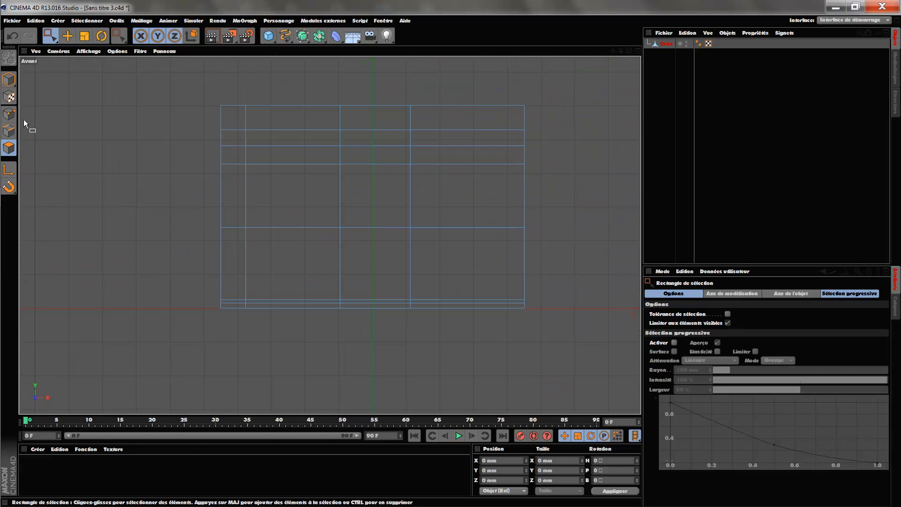
In point mode, turn off Limiter aux éléments visibles and select the whole row of points on the mid-height cut.
{"action": "left_click", "coordinate": [9, 114]}
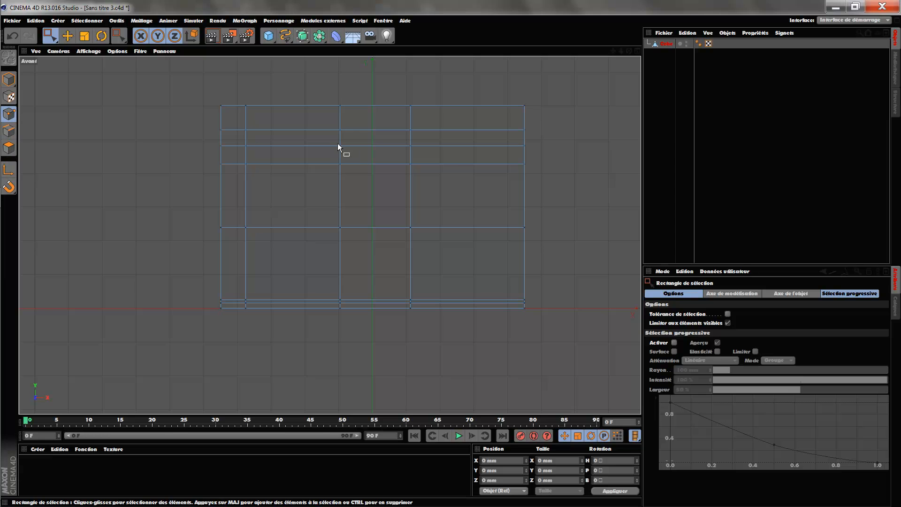
{"action": "scroll", "coordinate": [175, 177], "scroll_direction": "up", "scroll_amount": 1}
{"action": "scroll", "coordinate": [607, 61], "scroll_direction": "down", "scroll_amount": 2}
{"action": "left_click_drag", "start_coordinate": [613, 51], "coordinate": [508, 116]}
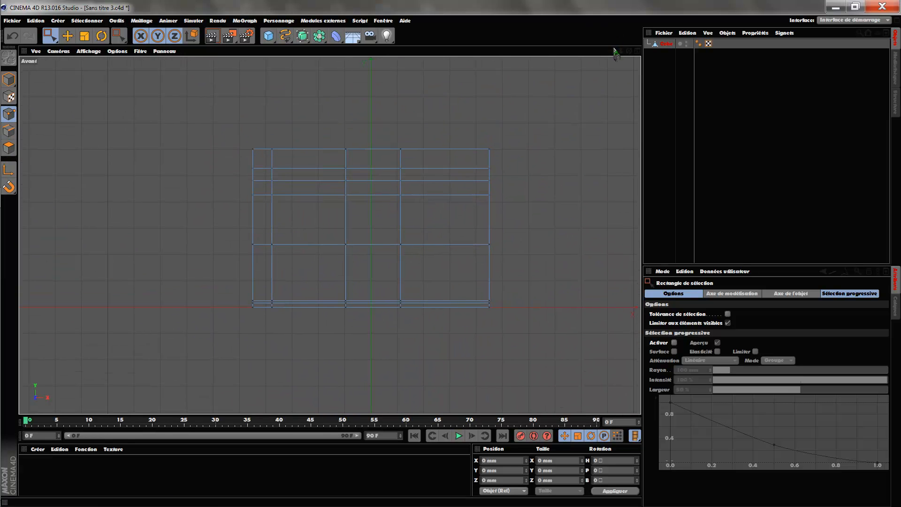
{"action": "left_click", "coordinate": [728, 323]}
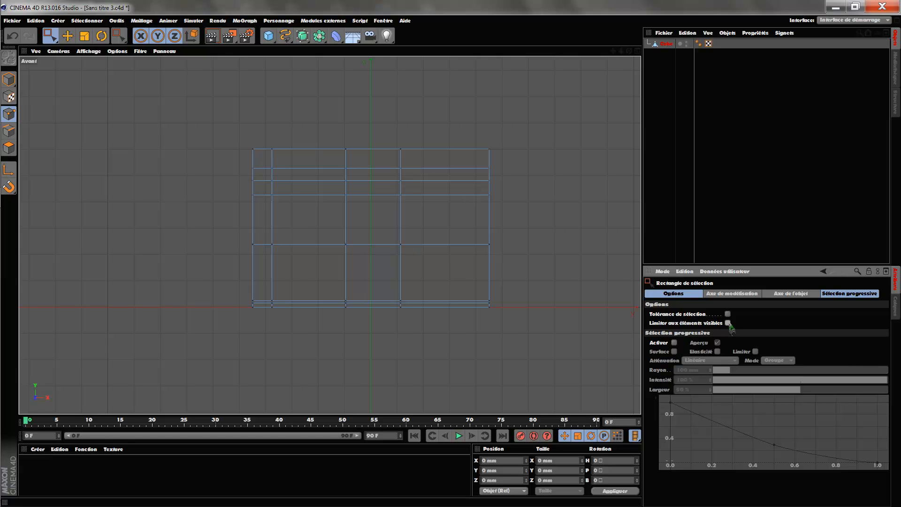
{"action": "left_click_drag", "start_coordinate": [209, 227], "coordinate": [544, 277]}
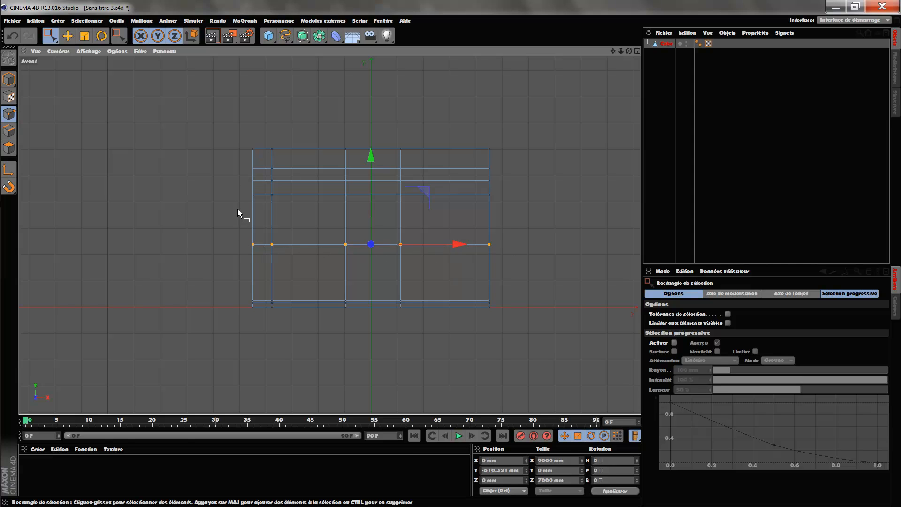
Switch the position coordinates of the selected mid-height points to Monde.
{"action": "scroll", "coordinate": [144, 218], "scroll_direction": "up", "scroll_amount": 4}
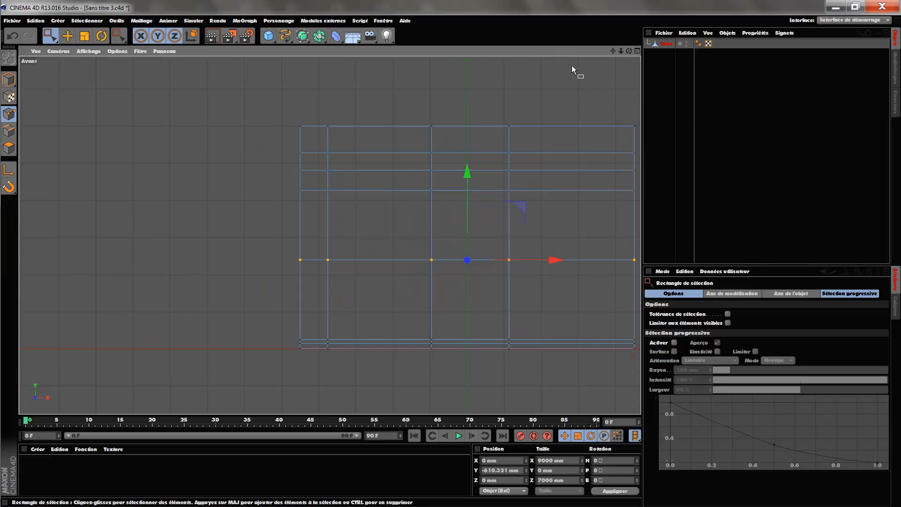
{"action": "left_click_drag", "start_coordinate": [613, 52], "coordinate": [583, 44]}
{"action": "left_click", "coordinate": [524, 491]}
{"action": "left_click", "coordinate": [506, 479]}
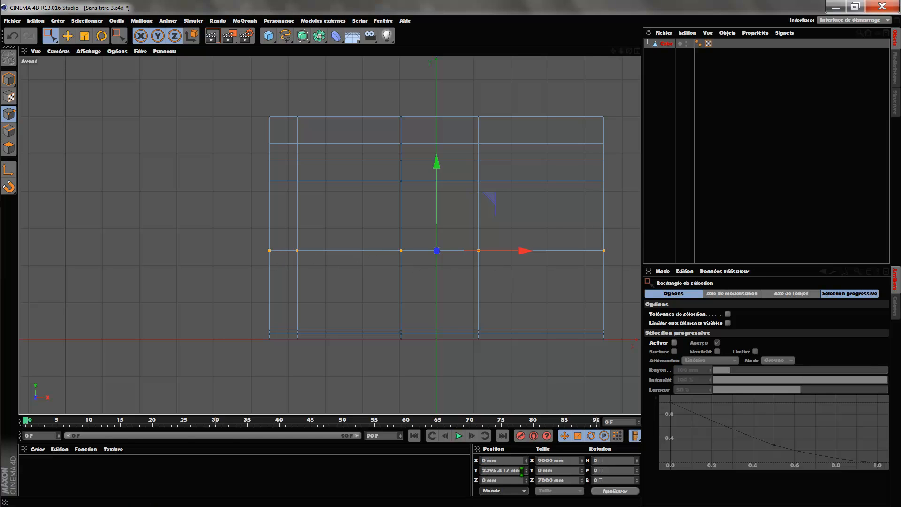
{"action": "left_click", "coordinate": [525, 491]}
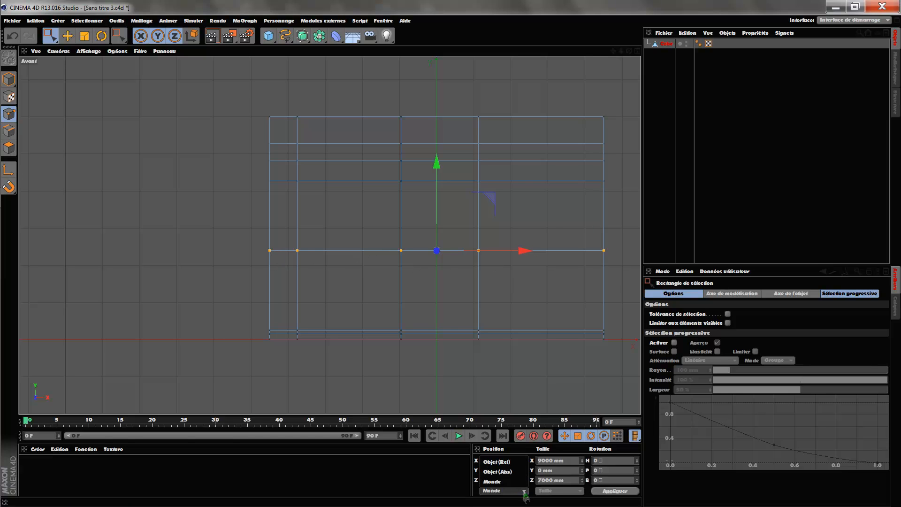
{"action": "left_click", "coordinate": [521, 492]}
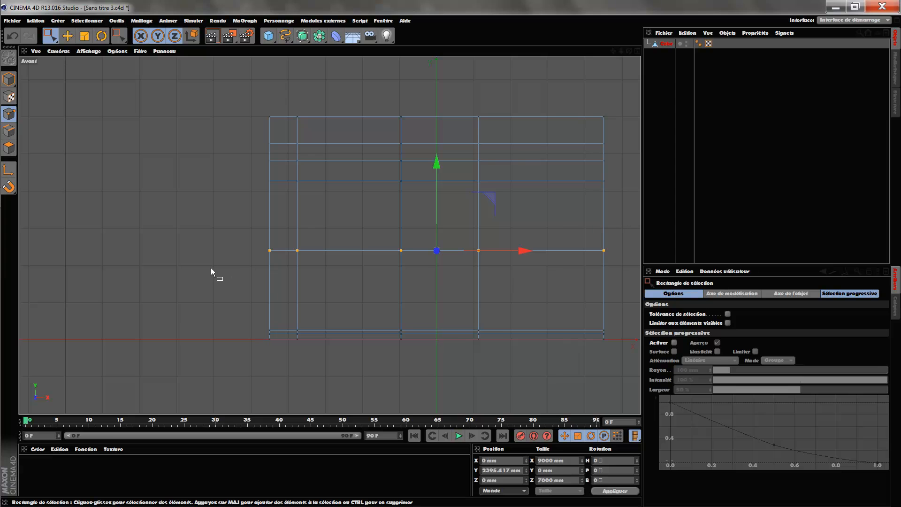
Move the mid-height row of points vertically, finishing with its world Y position set to 2500 mm.
{"action": "left_click_drag", "start_coordinate": [434, 163], "coordinate": [471, 146]}
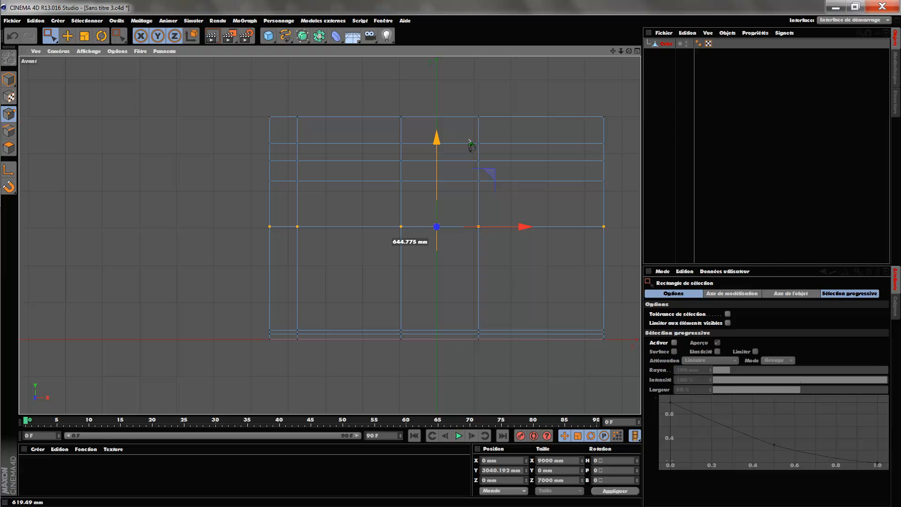
{"action": "left_click_drag", "start_coordinate": [471, 146], "coordinate": [481, 164]}
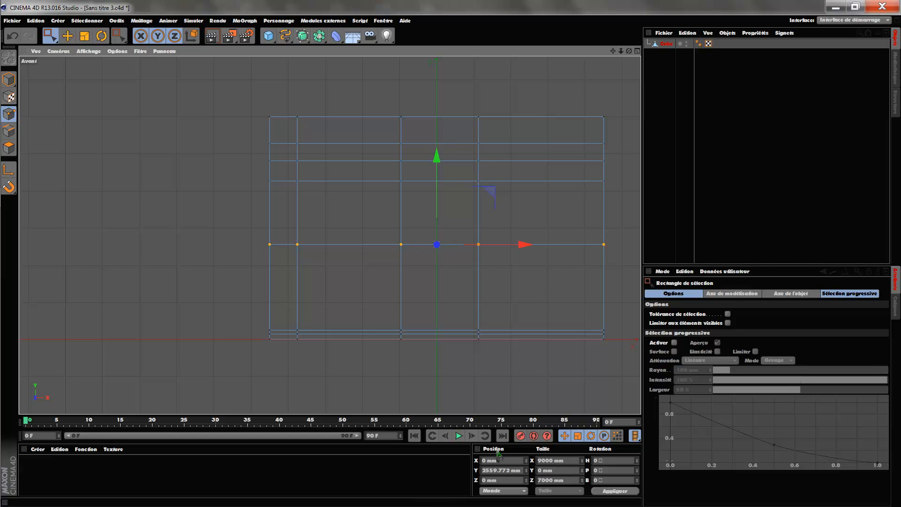
{"action": "double_click", "coordinate": [518, 469]}
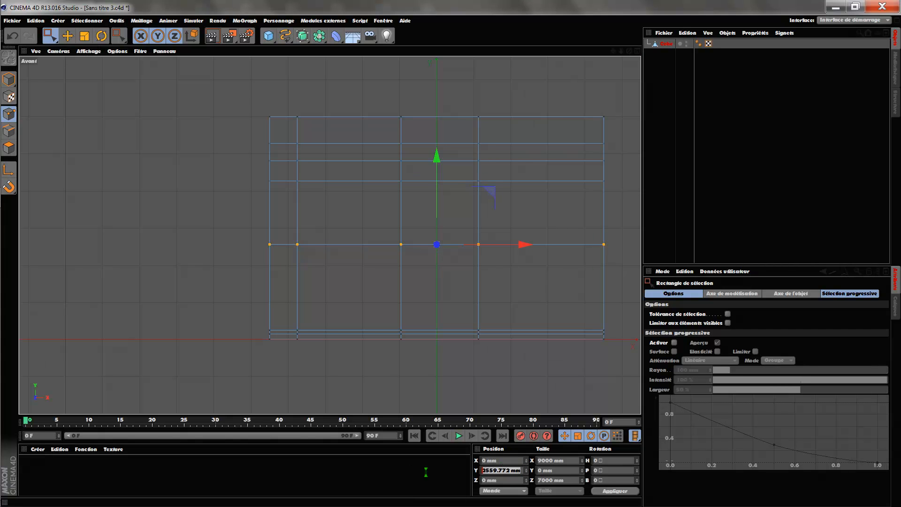
{"action": "type", "text": "2500"}
{"action": "key", "text": "Return"}
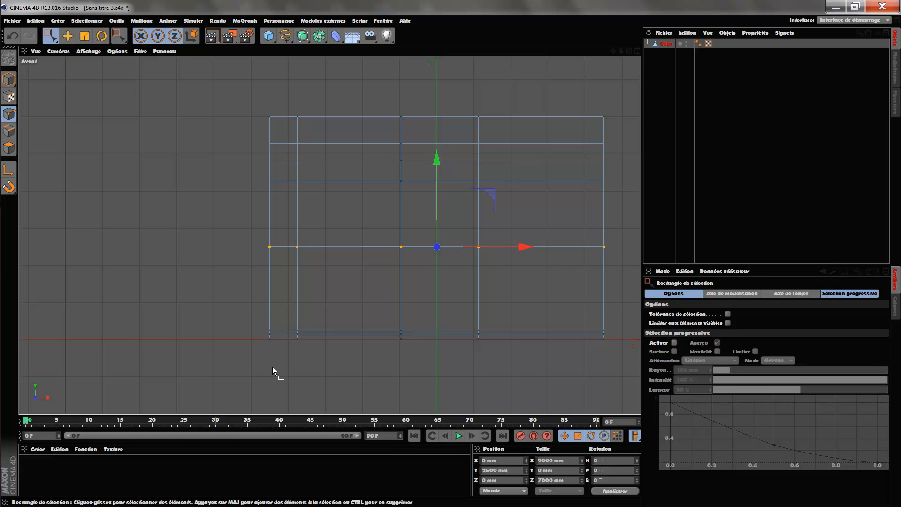
{"action": "scroll", "coordinate": [301, 364], "scroll_direction": "up", "scroll_amount": 3}
{"action": "left_click_drag", "start_coordinate": [613, 51], "coordinate": [506, 64]}
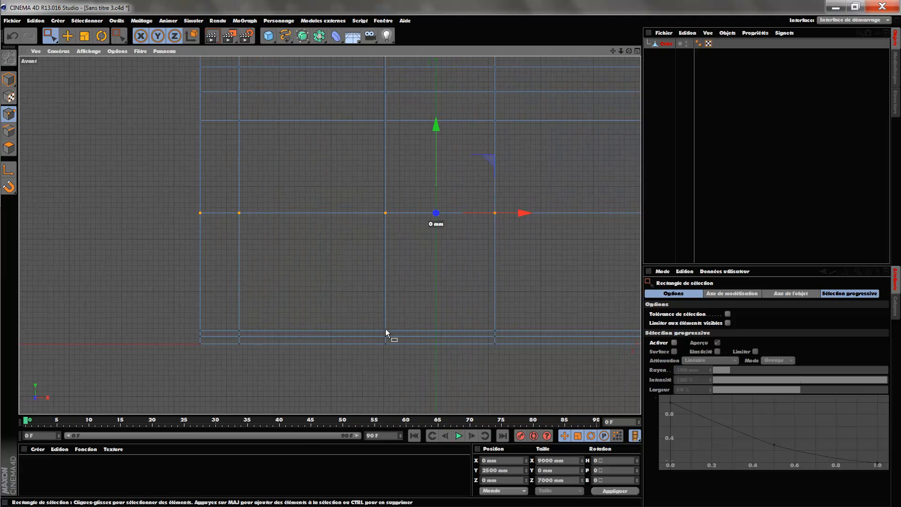
{"action": "left_click_drag", "start_coordinate": [186, 331], "coordinate": [664, 324]}
{"action": "left_click", "coordinate": [109, 232]}
Select the row of points on the upper of the two cuts near the base and set its world Y position to 250 mm.
{"action": "scroll", "coordinate": [360, 221], "scroll_direction": "down", "scroll_amount": 3}
{"action": "scroll", "coordinate": [508, 176], "scroll_direction": "up", "scroll_amount": 2}
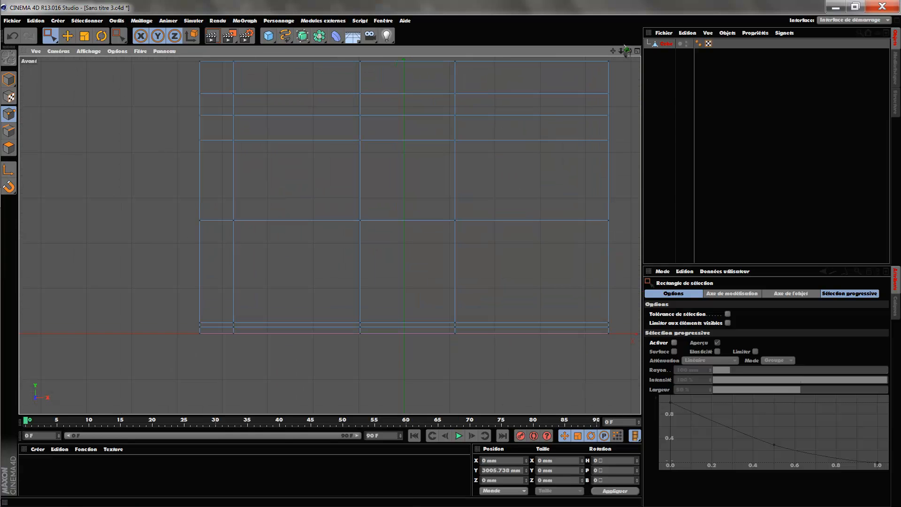
{"action": "scroll", "coordinate": [438, 120], "scroll_direction": "up", "scroll_amount": 2}
{"action": "left_click_drag", "start_coordinate": [130, 333], "coordinate": [611, 347]}
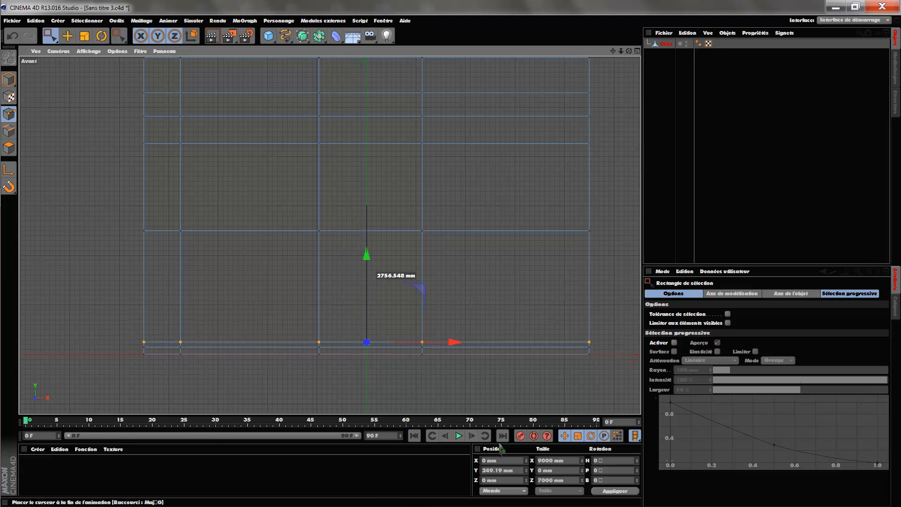
{"action": "left_click", "coordinate": [518, 470]}
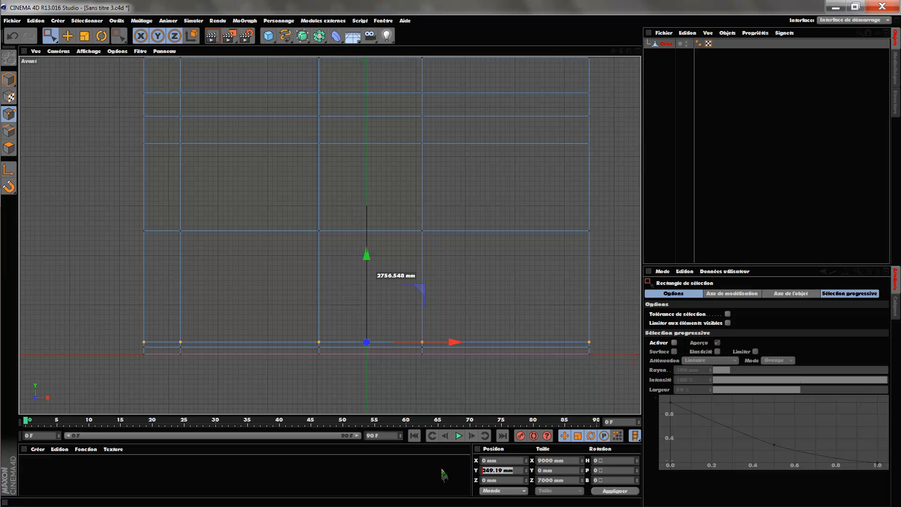
{"action": "type", "text": "250"}
{"action": "key", "text": "Return"}
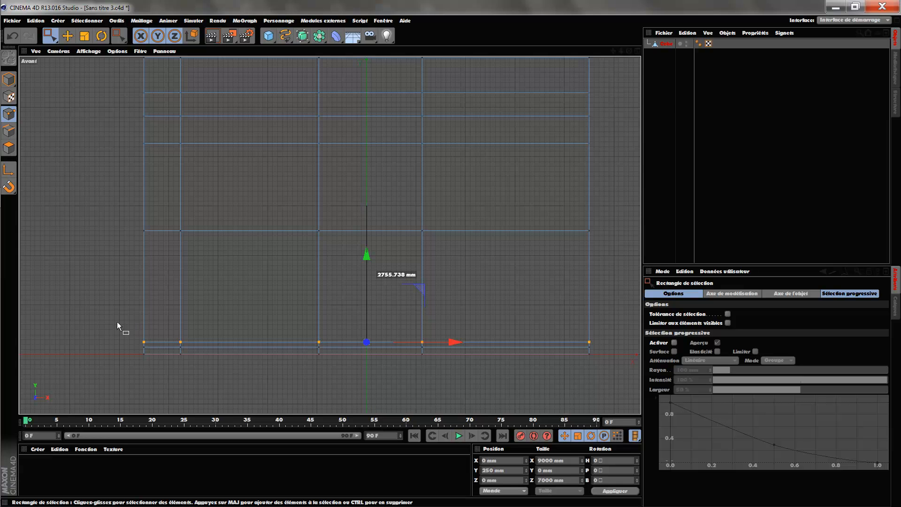
{"action": "scroll", "coordinate": [104, 360], "scroll_direction": "up", "scroll_amount": 2}
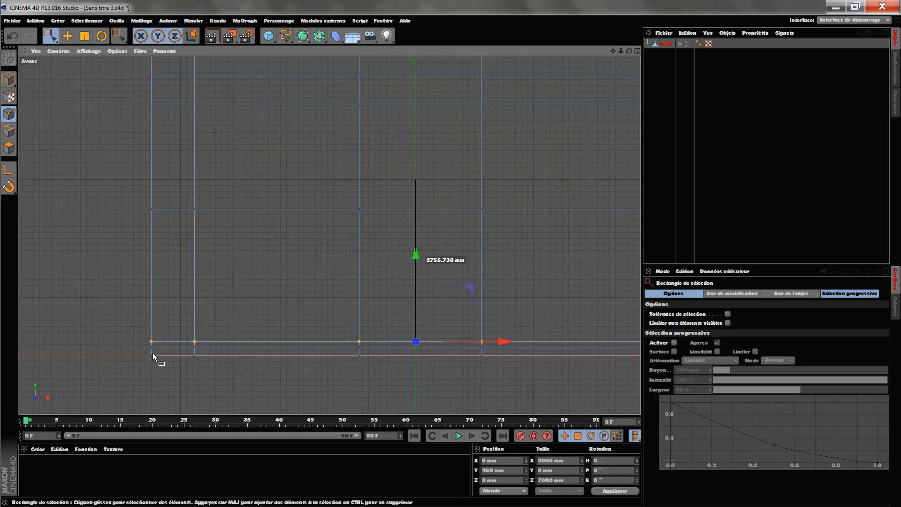
{"action": "scroll", "coordinate": [178, 331], "scroll_direction": "down", "scroll_amount": 1}
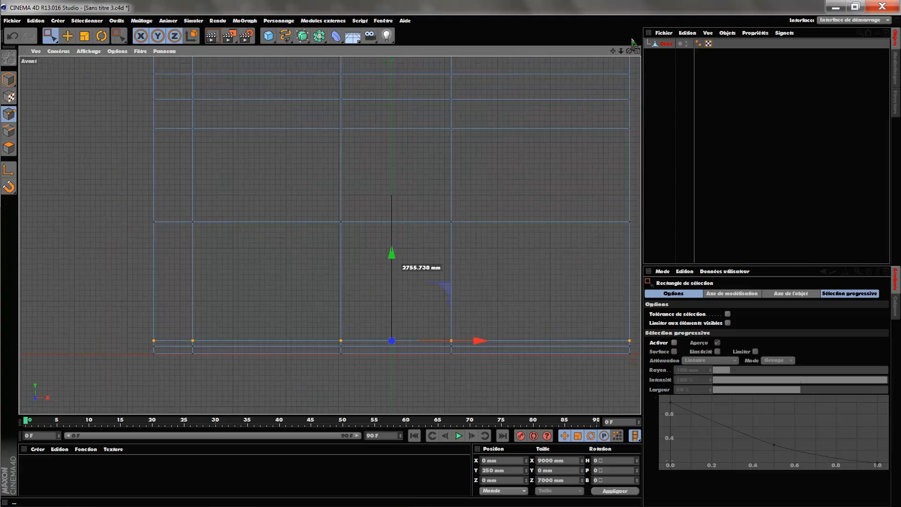
Select the row of points on the lower of the two cuts near the base and set its world Y position to 100 mm.
{"action": "middle_click_drag", "start_coordinate": [486, 219], "coordinate": [480, 193], "text": "alt"}
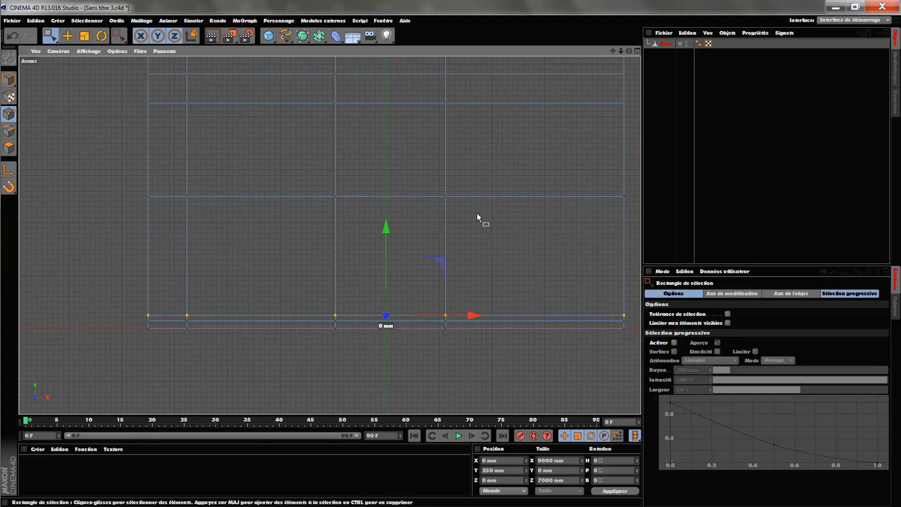
{"action": "scroll", "coordinate": [138, 291], "scroll_direction": "up", "scroll_amount": 1}
{"action": "left_click_drag", "start_coordinate": [612, 51], "coordinate": [586, 36]}
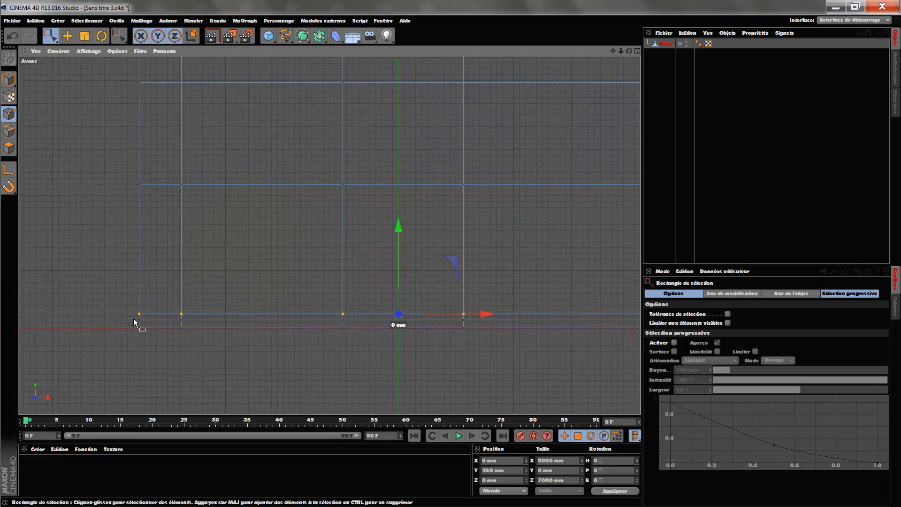
{"action": "left_click_drag", "start_coordinate": [135, 320], "coordinate": [657, 328]}
{"action": "scroll", "coordinate": [556, 237], "scroll_direction": "down", "scroll_amount": 3}
{"action": "left_click", "coordinate": [222, 286]}
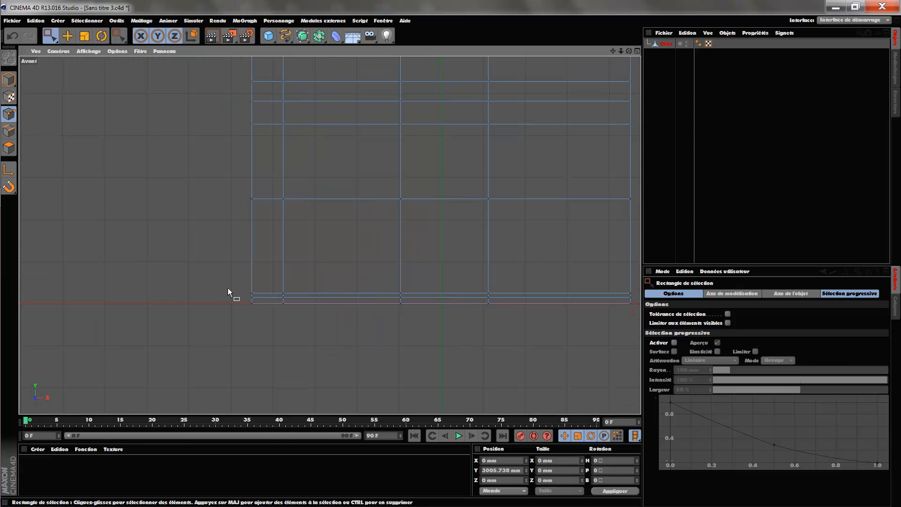
{"action": "left_click_drag", "start_coordinate": [248, 296], "coordinate": [640, 302]}
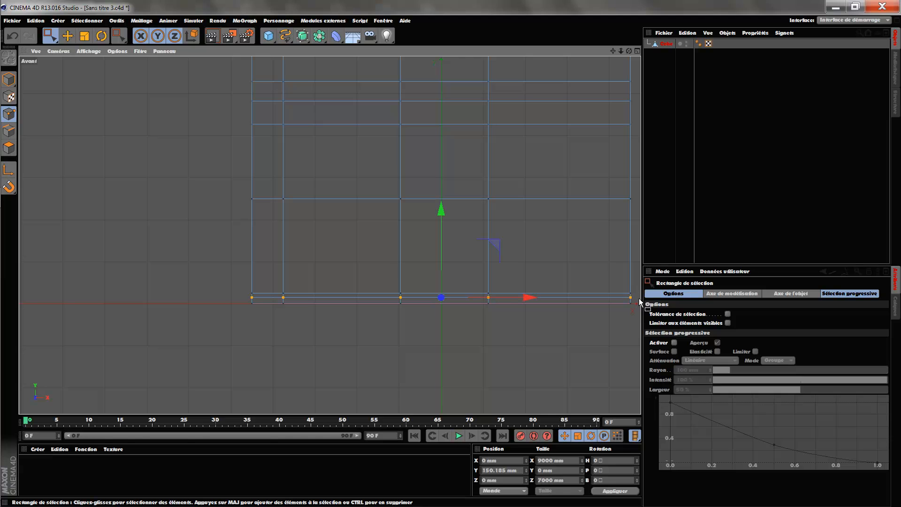
{"action": "double_click", "coordinate": [518, 470]}
{"action": "type", "text": "100"}
{"action": "key", "text": "Return"}
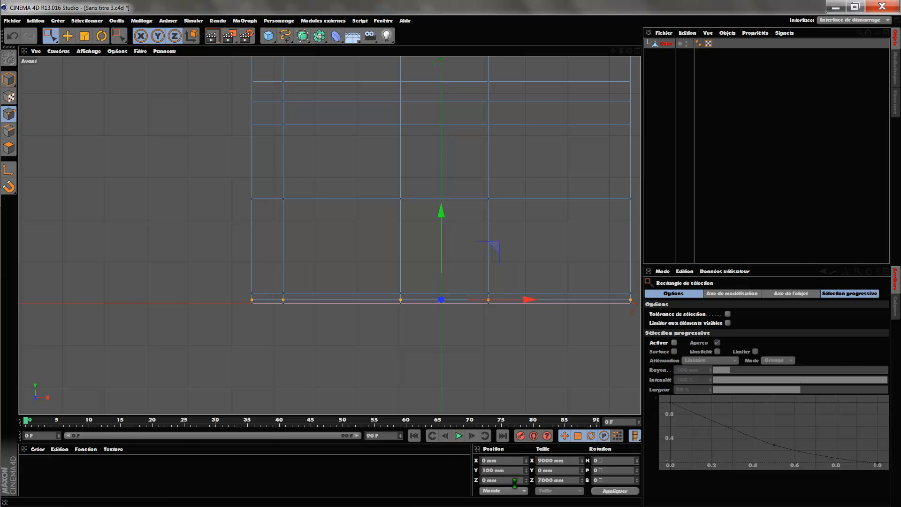
Set the lower cut row's world Y position to 150 mm and check the base strips in the perspective view.
{"action": "left_click_drag", "start_coordinate": [516, 471], "coordinate": [441, 476]}
{"action": "type", "text": "150"}
{"action": "key", "text": "Return"}
{"action": "scroll", "coordinate": [482, 174], "scroll_direction": "up", "scroll_amount": 2}
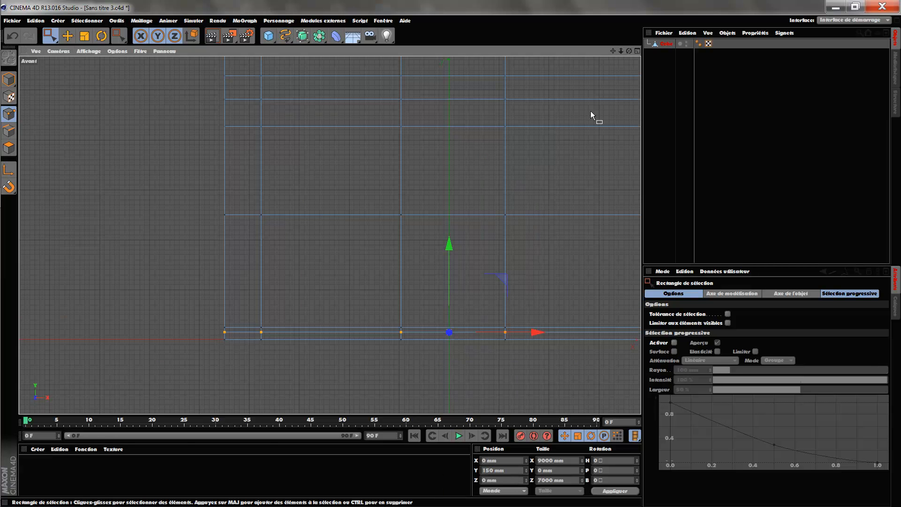
{"action": "left_click", "coordinate": [637, 51]}
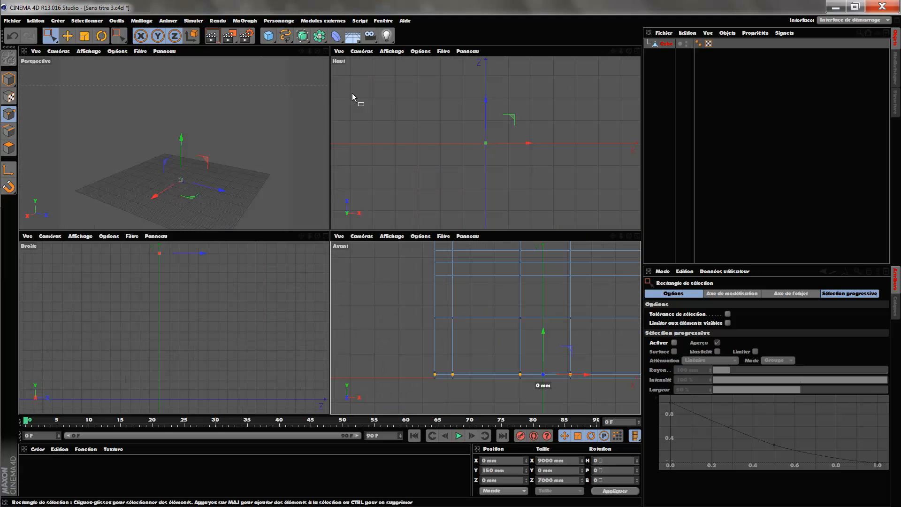
{"action": "left_click", "coordinate": [326, 51]}
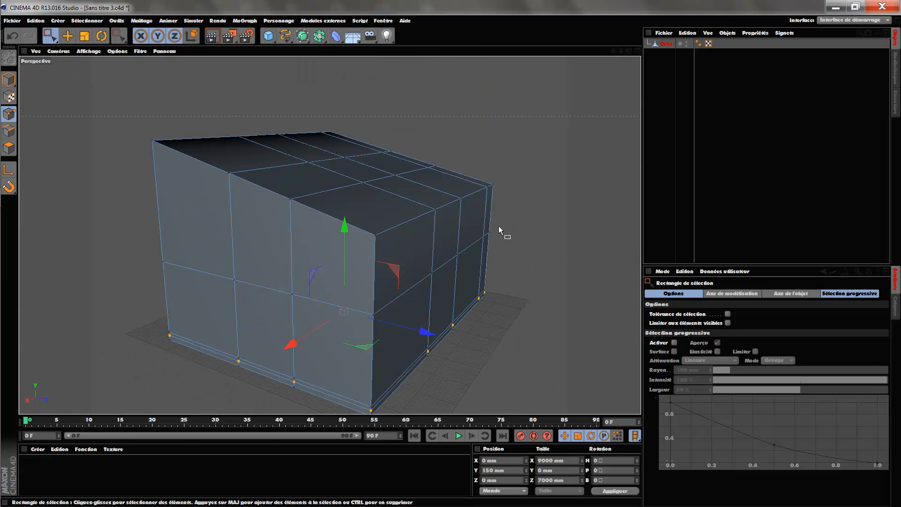
{"action": "mouse_move", "coordinate": [629, 51]}
{"action": "left_mouse_down"}
{"action": "mouse_move", "coordinate": [708, 50]}
{"action": "mouse_move", "coordinate": [620, 50]}
{"action": "mouse_move", "coordinate": [713, 50]}
{"action": "mouse_move", "coordinate": [622, 47]}
{"action": "mouse_move", "coordinate": [616, 66]}
{"action": "mouse_move", "coordinate": [630, 45]}
{"action": "mouse_move", "coordinate": [614, 46]}
{"action": "left_mouse_up"}
{"action": "scroll", "coordinate": [385, 336], "scroll_direction": "up", "scroll_amount": 5}
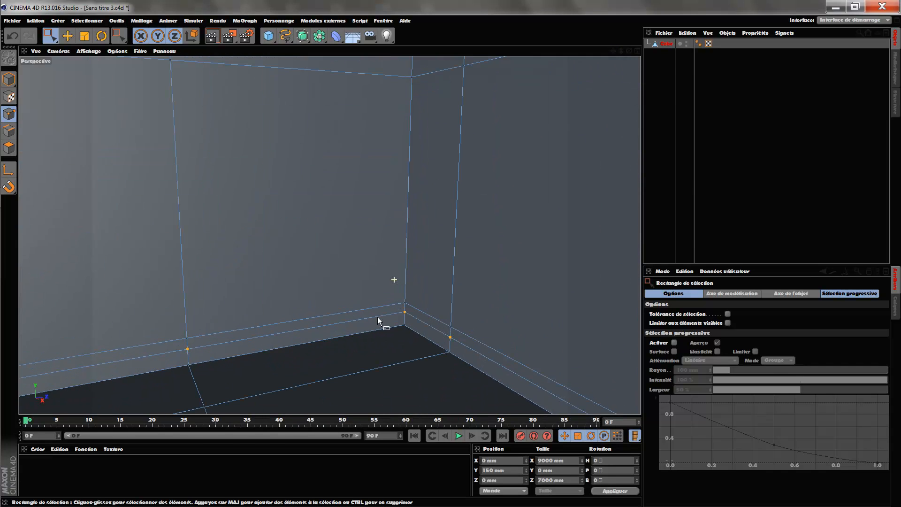
Preview the lowest base strip with Sélection par boucle in polygon mode and undo the last height change of the lower cut row.
{"action": "left_click", "coordinate": [9, 148]}
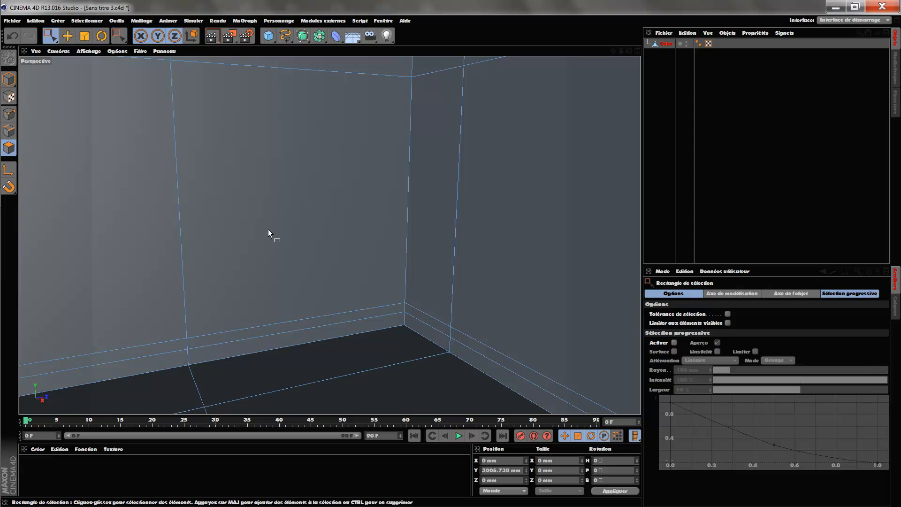
{"action": "left_click", "coordinate": [94, 22]}
{"action": "left_click", "coordinate": [123, 89]}
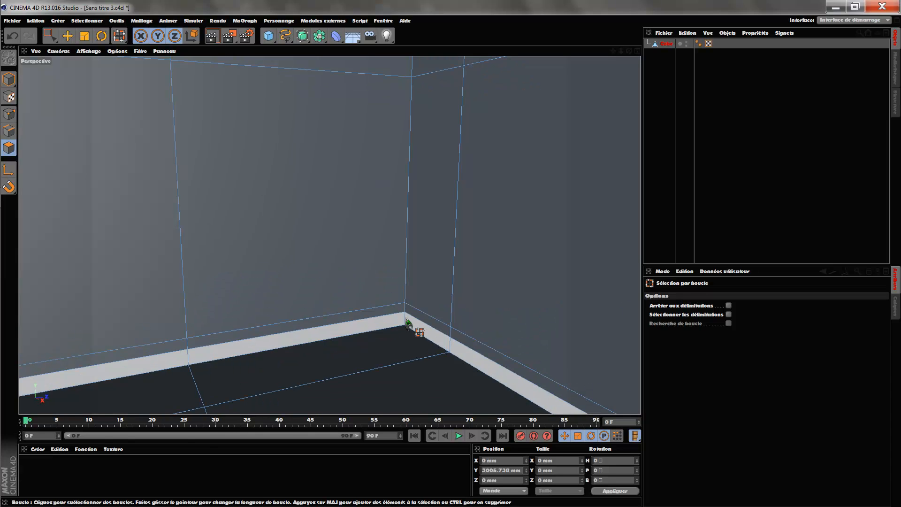
{"action": "left_click", "coordinate": [15, 39]}
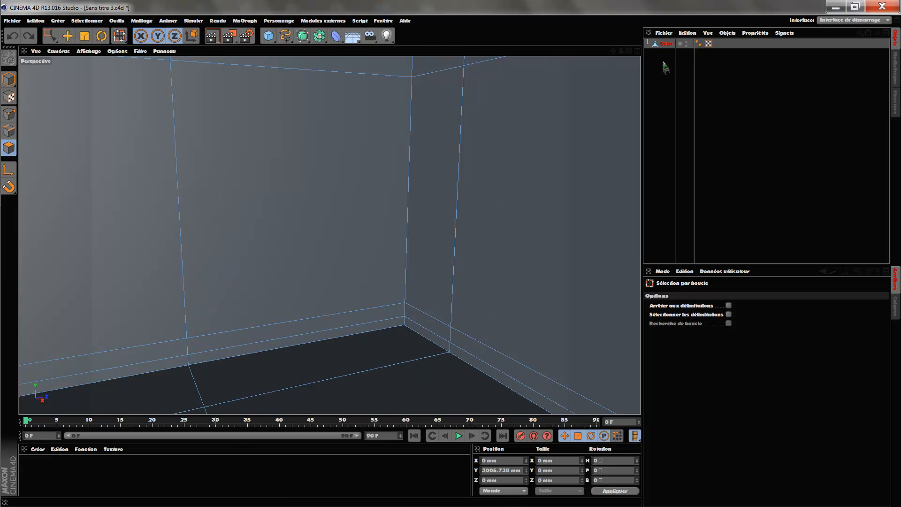
In point mode in the front view, select the upper cut row near the base and set its world Y position to 100, finally 200 mm.
{"action": "left_click", "coordinate": [638, 50]}
{"action": "left_click", "coordinate": [637, 236]}
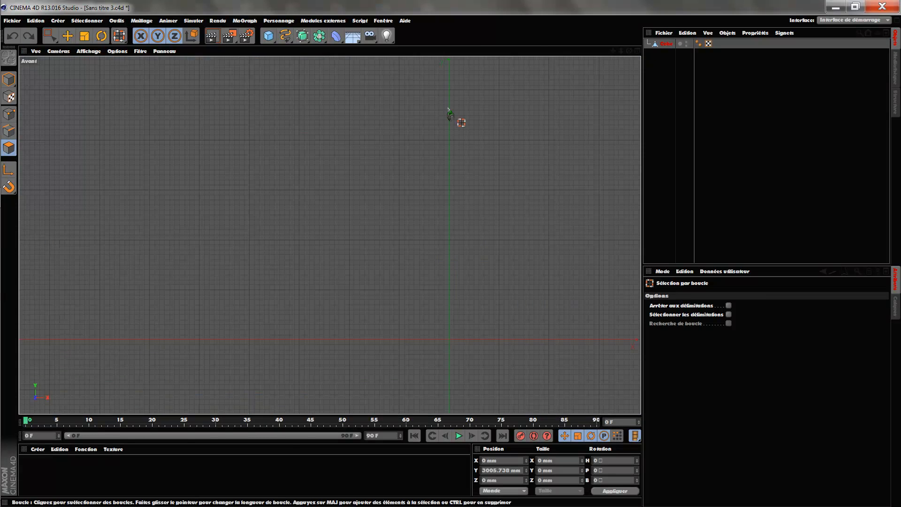
{"action": "left_click_drag", "start_coordinate": [614, 50], "coordinate": [534, 75]}
{"action": "scroll", "coordinate": [352, 314], "scroll_direction": "up", "scroll_amount": 2}
{"action": "left_click_drag", "start_coordinate": [616, 55], "coordinate": [602, 20]}
{"action": "left_click", "coordinate": [9, 114]}
{"action": "scroll", "coordinate": [141, 354], "scroll_direction": "up", "scroll_amount": 2}
{"action": "scroll", "coordinate": [530, 168], "scroll_direction": "down", "scroll_amount": 2}
{"action": "left_click_drag", "start_coordinate": [613, 51], "coordinate": [494, 71]}
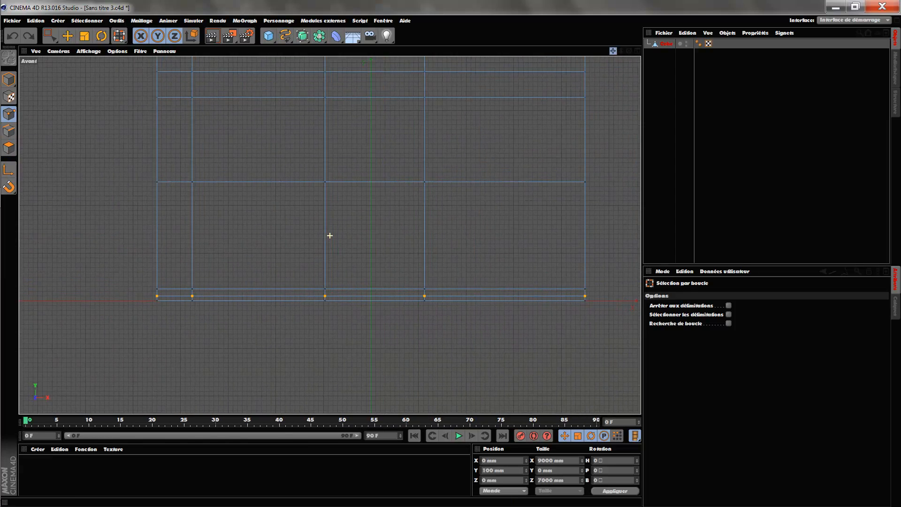
{"action": "scroll", "coordinate": [206, 296], "scroll_direction": "up", "scroll_amount": 1}
{"action": "left_click_drag", "start_coordinate": [614, 52], "coordinate": [575, 52]}
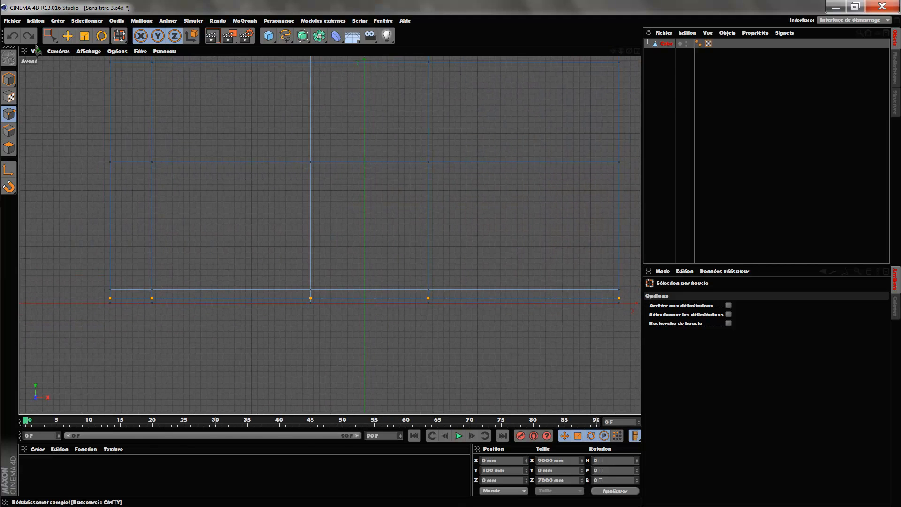
{"action": "left_click", "coordinate": [49, 36]}
{"action": "left_click_drag", "start_coordinate": [126, 288], "coordinate": [628, 291]}
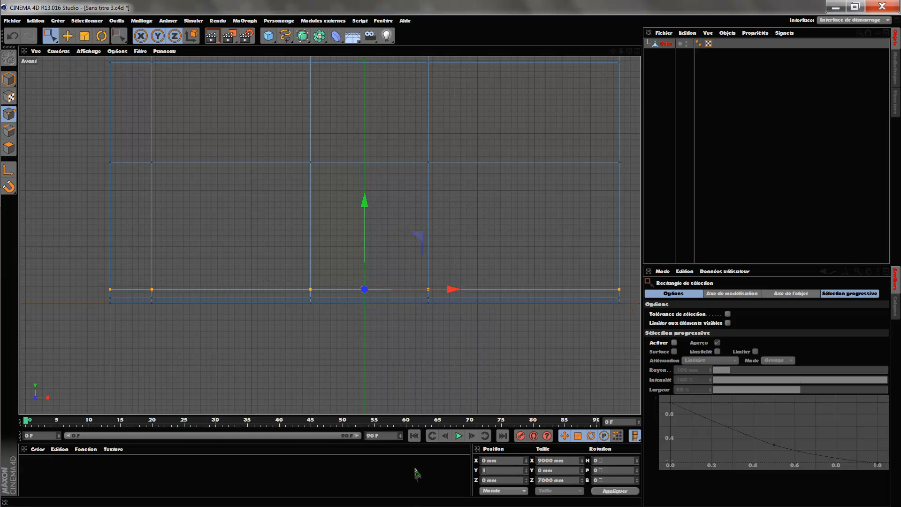
{"action": "key", "text": "Return"}
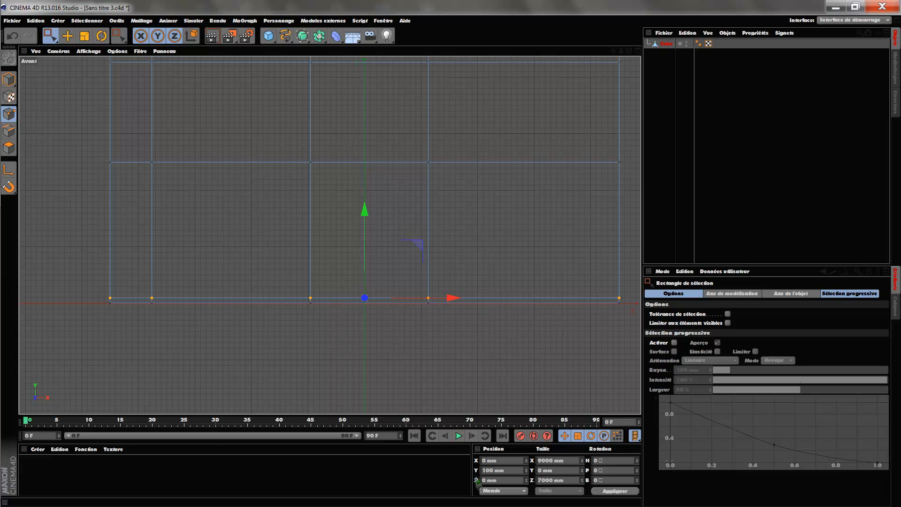
{"action": "key", "text": "Return"}
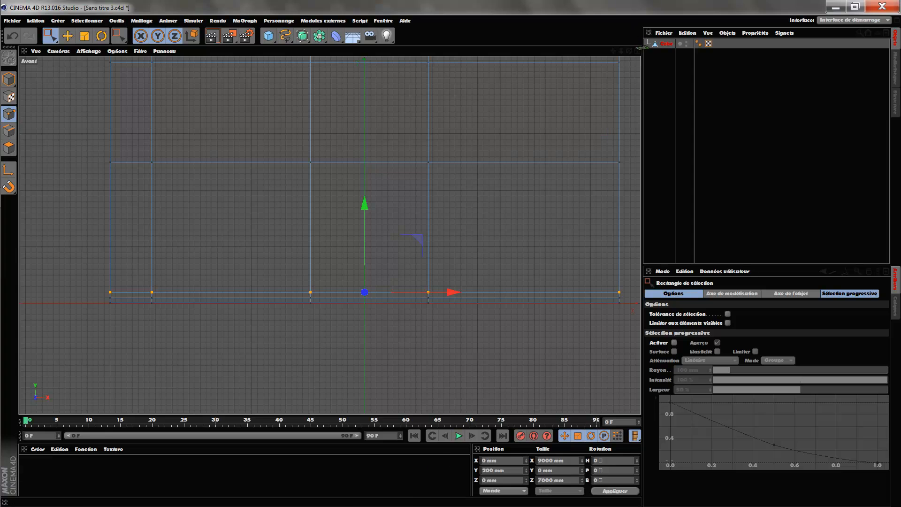
Lower the upper cut row's world Y position to 180 mm and finally to 160 mm, judging the strip height in the perspective view.
{"action": "left_click", "coordinate": [637, 51]}
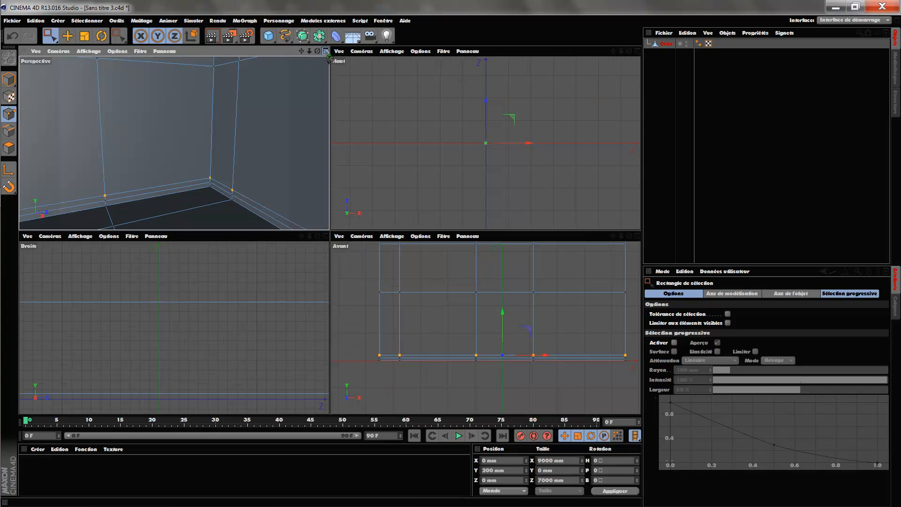
{"action": "left_click", "coordinate": [327, 52]}
{"action": "scroll", "coordinate": [378, 359], "scroll_direction": "up", "scroll_amount": 5}
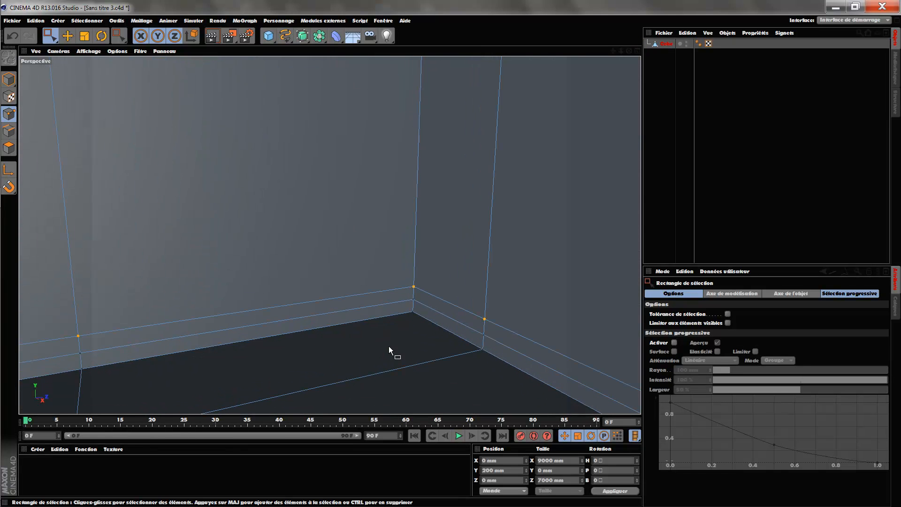
{"action": "scroll", "coordinate": [389, 350], "scroll_direction": "down", "scroll_amount": 2}
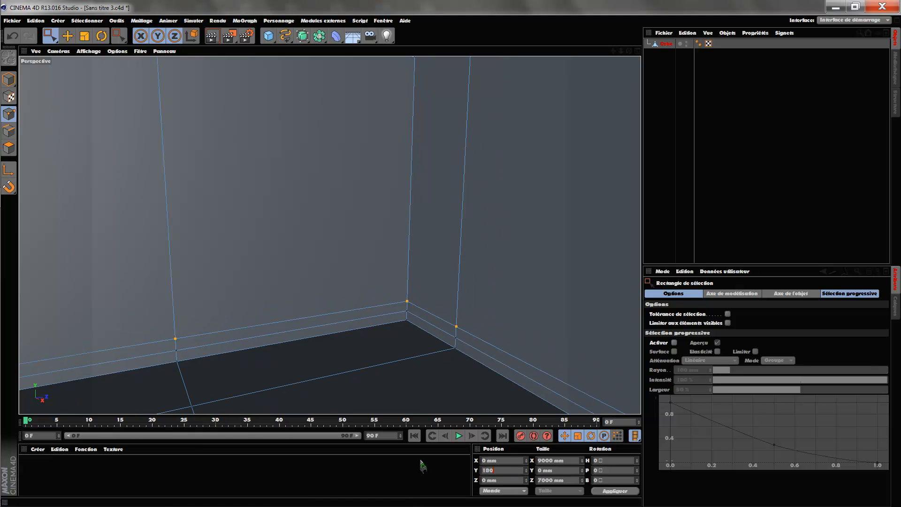
{"action": "key", "text": "Return"}
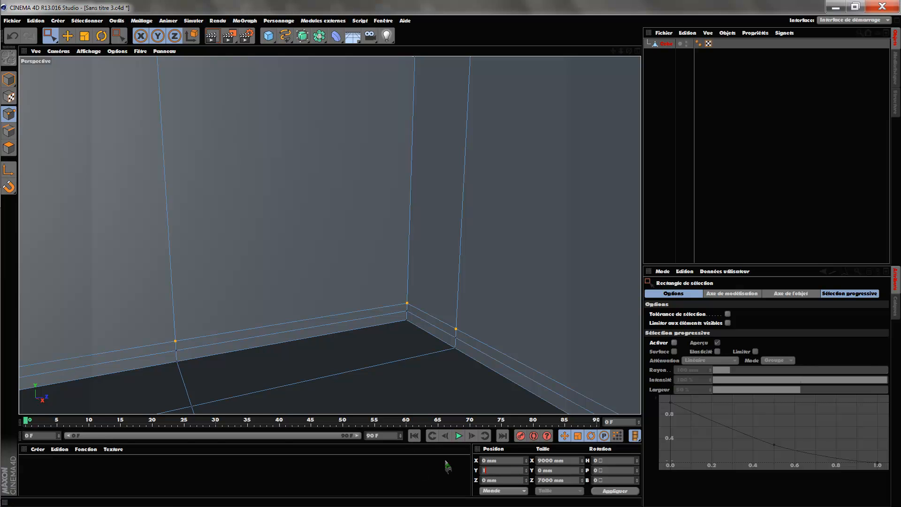
{"action": "key", "text": "Return"}
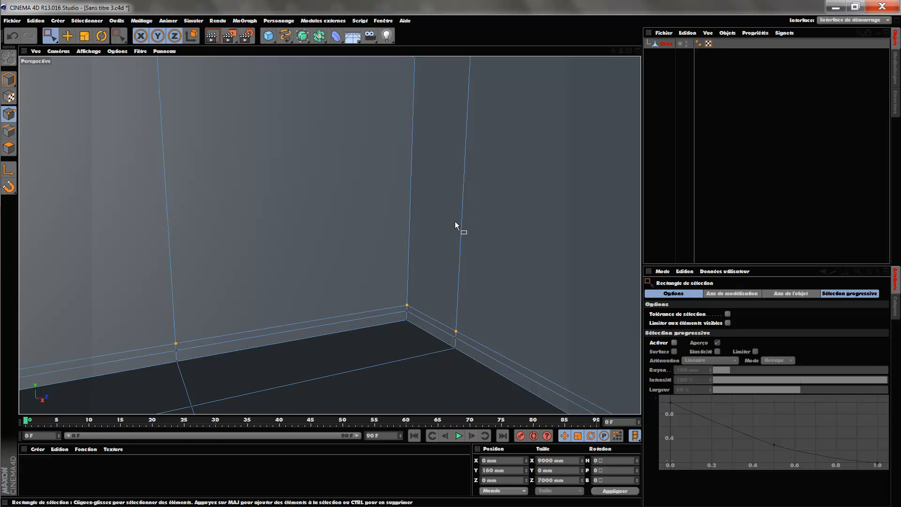
In polygon mode, select the loop of faces between the base and the lower cut using Sélection par boucle.
{"action": "scroll", "coordinate": [417, 320], "scroll_direction": "up", "scroll_amount": 6}
{"action": "scroll", "coordinate": [395, 301], "scroll_direction": "down", "scroll_amount": 4}
{"action": "scroll", "coordinate": [389, 286], "scroll_direction": "down", "scroll_amount": 5}
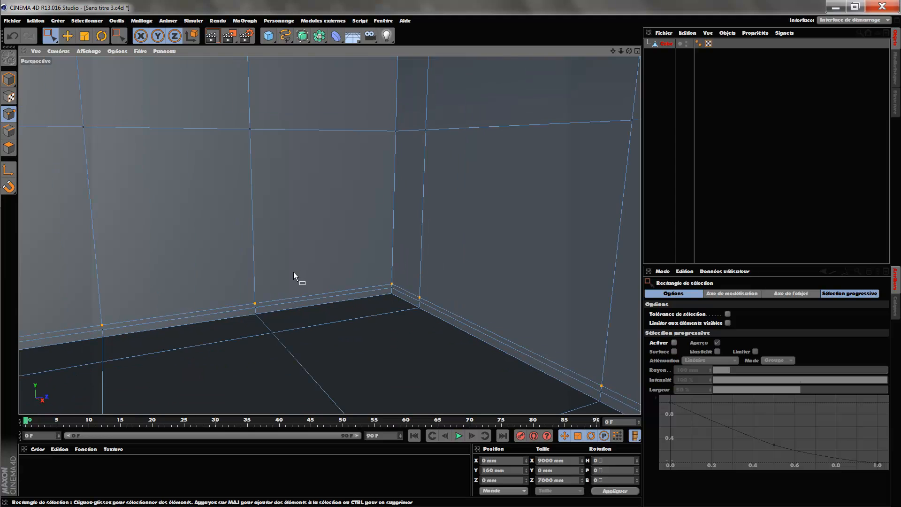
{"action": "scroll", "coordinate": [376, 287], "scroll_direction": "up", "scroll_amount": 4}
{"action": "scroll", "coordinate": [447, 298], "scroll_direction": "down", "scroll_amount": 2}
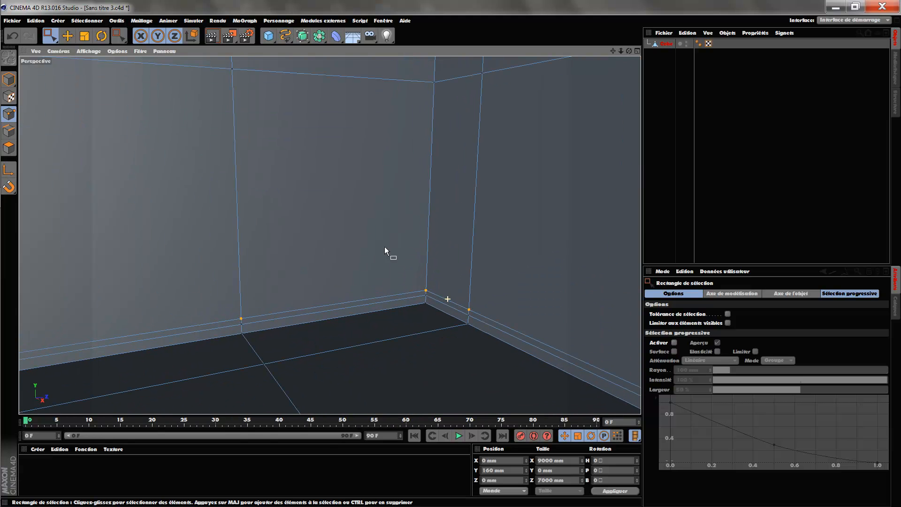
{"action": "left_click", "coordinate": [91, 21]}
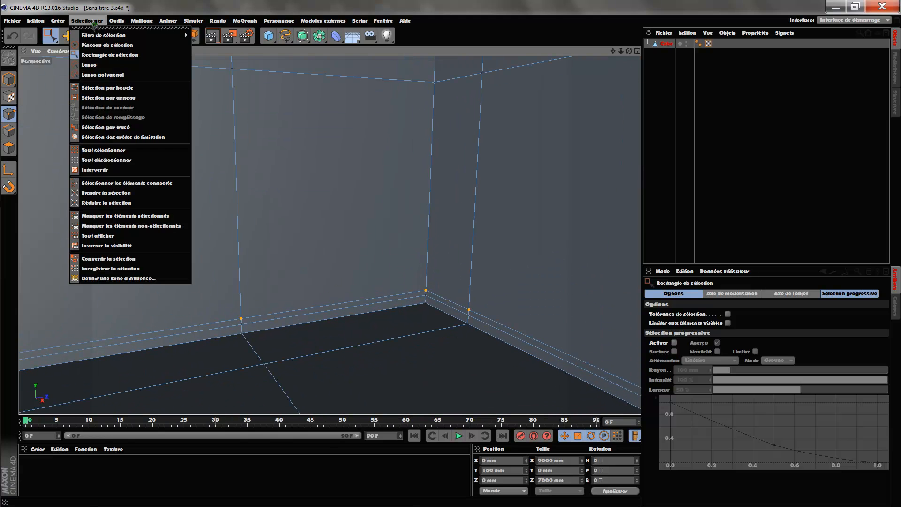
{"action": "left_click", "coordinate": [131, 88]}
{"action": "left_click", "coordinate": [9, 148]}
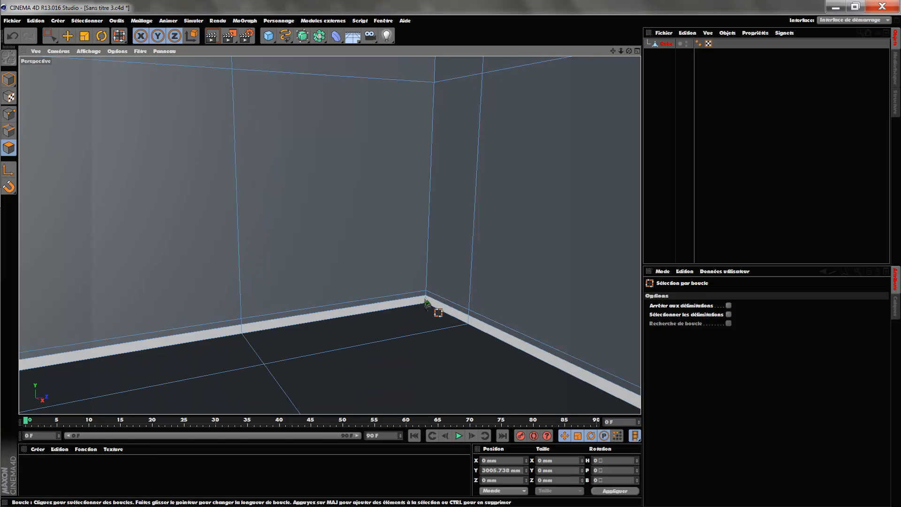
{"action": "left_click", "coordinate": [427, 305]}
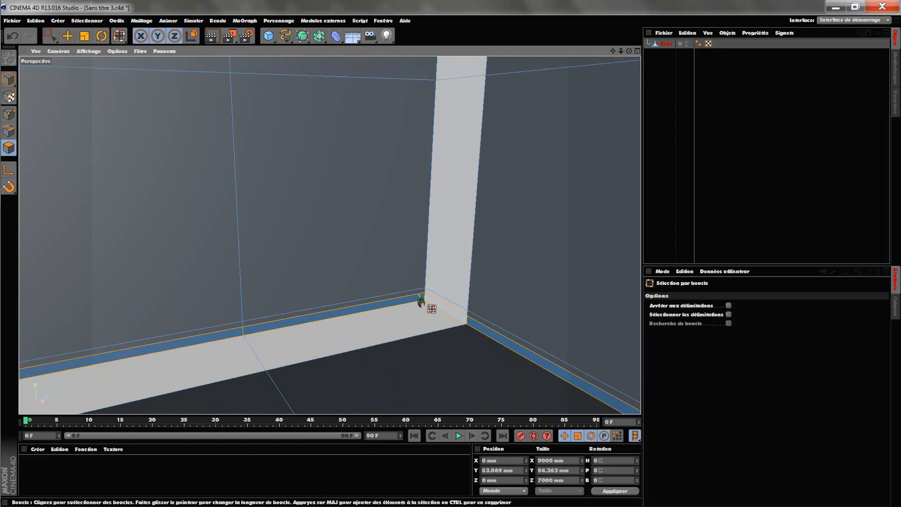
Extrude the selected loop of base faces with a Décalage of -9 mm.
{"action": "right_click", "coordinate": [425, 300]}
{"action": "left_click", "coordinate": [449, 291]}
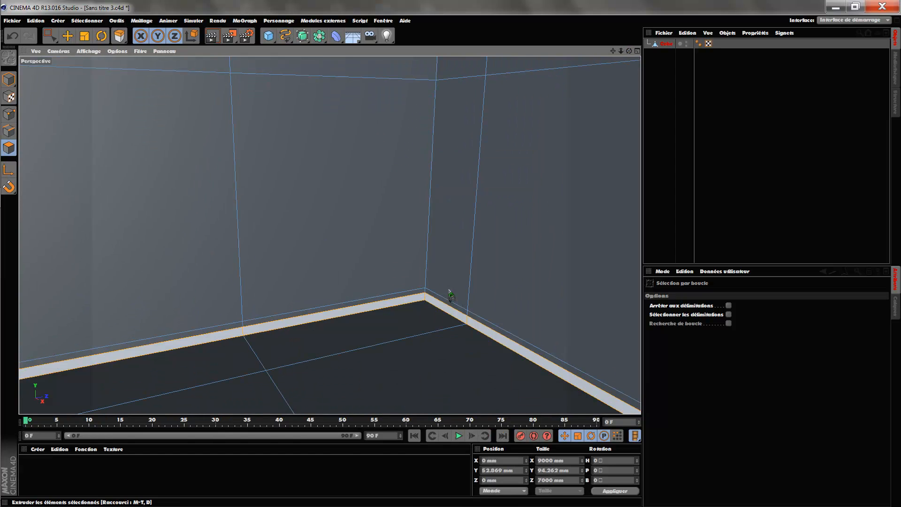
{"action": "left_click_drag", "start_coordinate": [428, 300], "coordinate": [374, 300]}
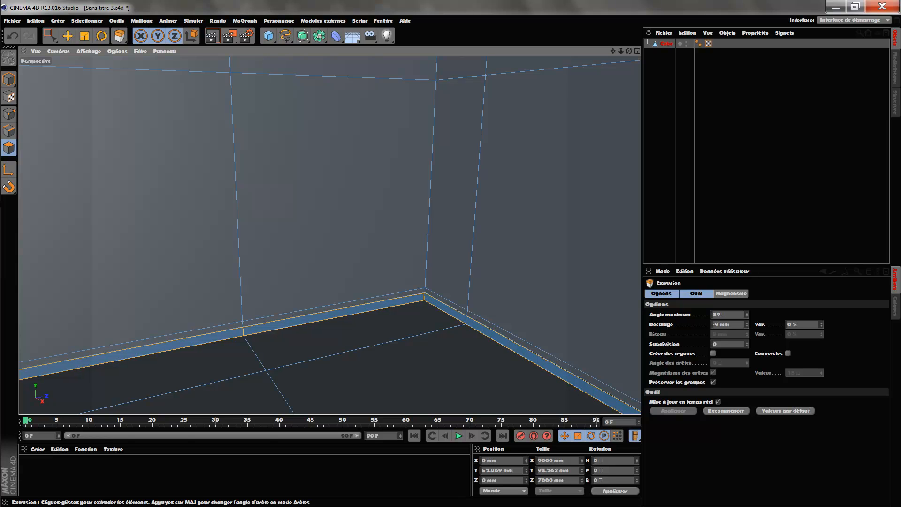
Render the active perspective view to check the extruded base strip up close at the corner.
{"action": "scroll", "coordinate": [425, 256], "scroll_direction": "up", "scroll_amount": 4}
{"action": "scroll", "coordinate": [456, 304], "scroll_direction": "up", "scroll_amount": 2}
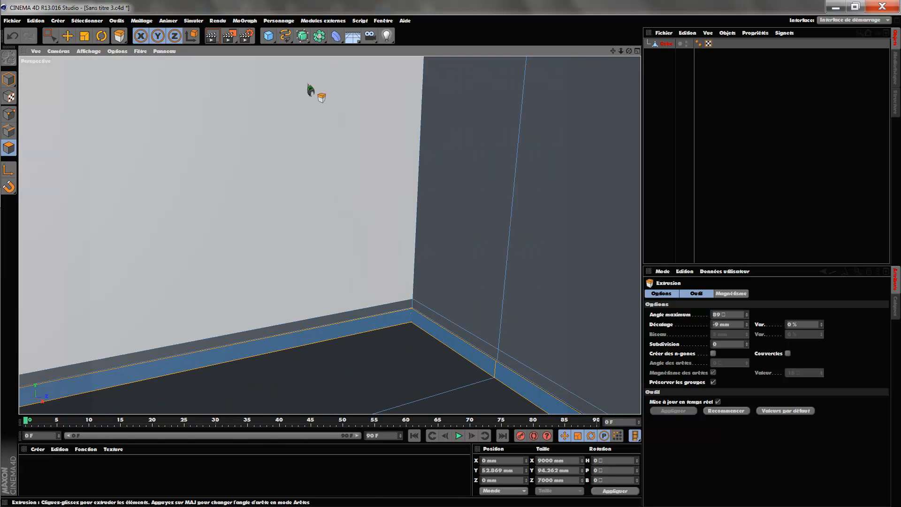
{"action": "key", "text": "ctrl+r"}
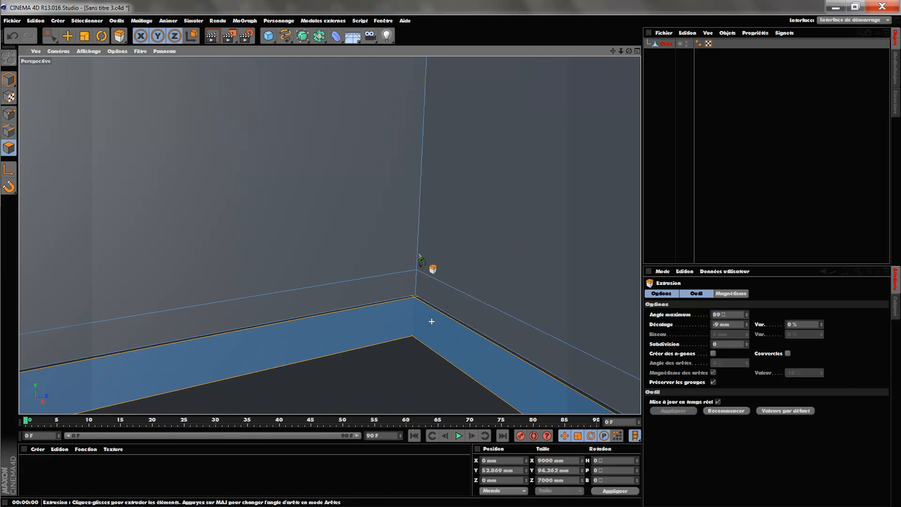
{"action": "scroll", "coordinate": [406, 281], "scroll_direction": "up", "scroll_amount": 1}
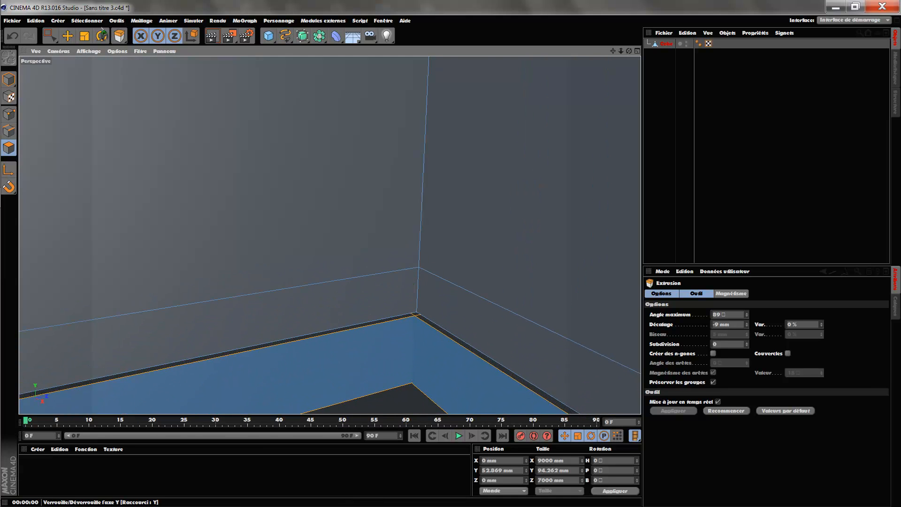
{"action": "left_click", "coordinate": [212, 36]}
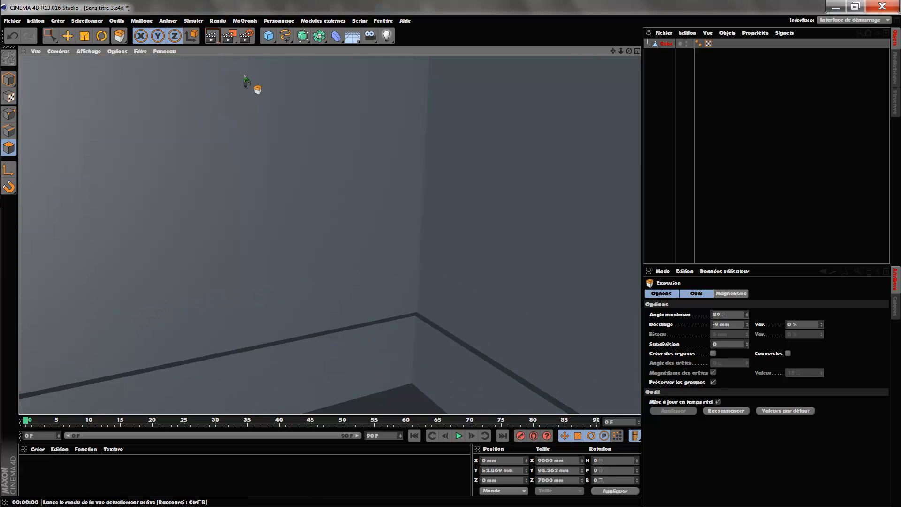
{"action": "scroll", "coordinate": [388, 283], "scroll_direction": "down", "scroll_amount": 4}
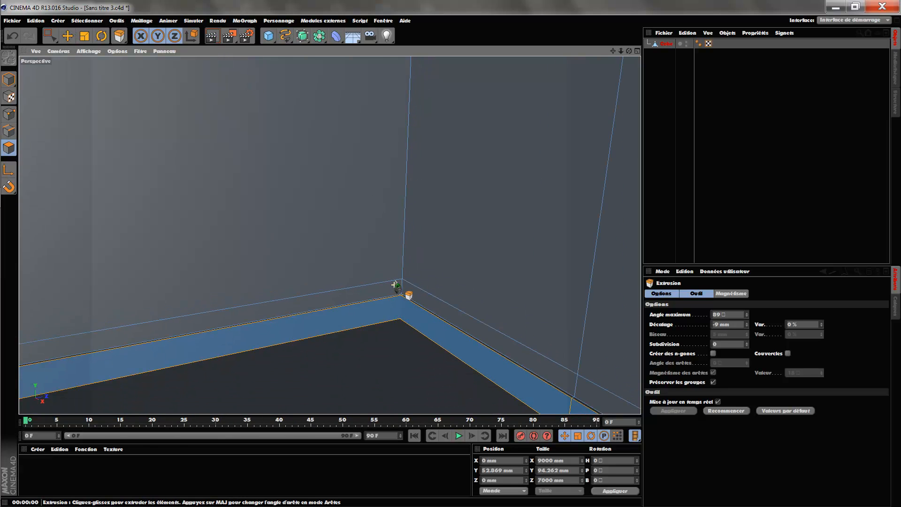
Set the base strip's extrusion Décalage to -12 mm, rendering the perspective view before and after the change.
{"action": "scroll", "coordinate": [395, 281], "scroll_direction": "down", "scroll_amount": 3}
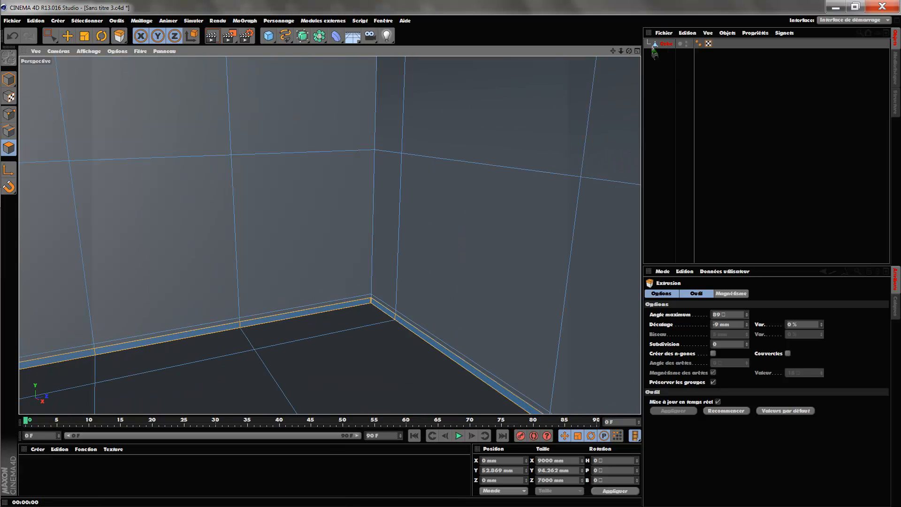
{"action": "left_click", "coordinate": [212, 35]}
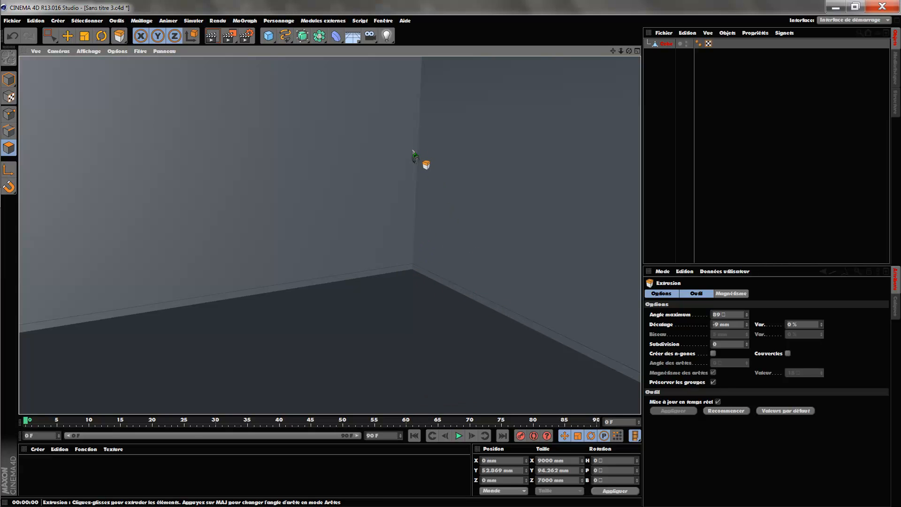
{"action": "left_click", "coordinate": [747, 326]}
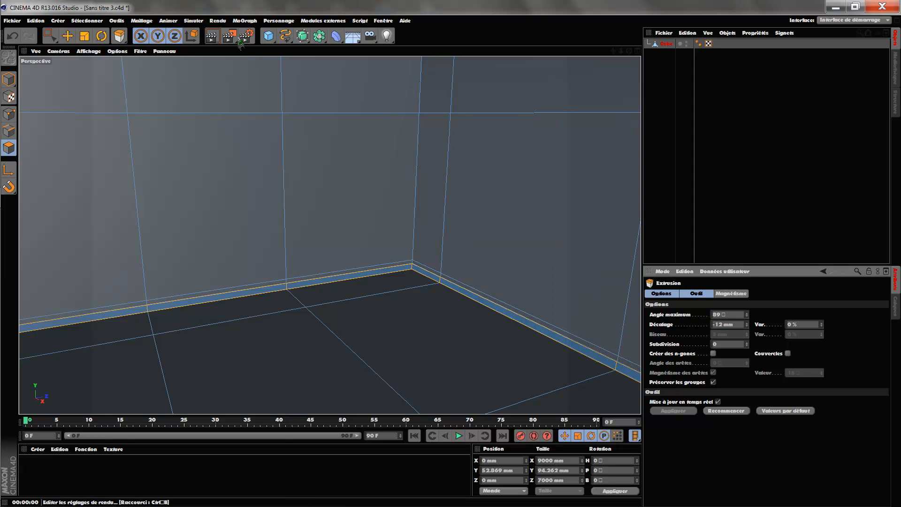
{"action": "left_click", "coordinate": [212, 35]}
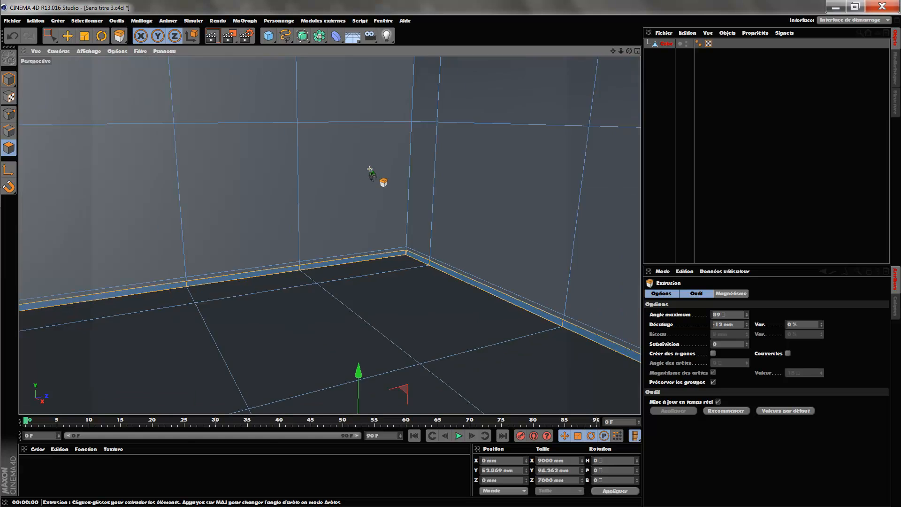
{"action": "scroll", "coordinate": [330, 235], "scroll_direction": "down", "scroll_amount": 4}
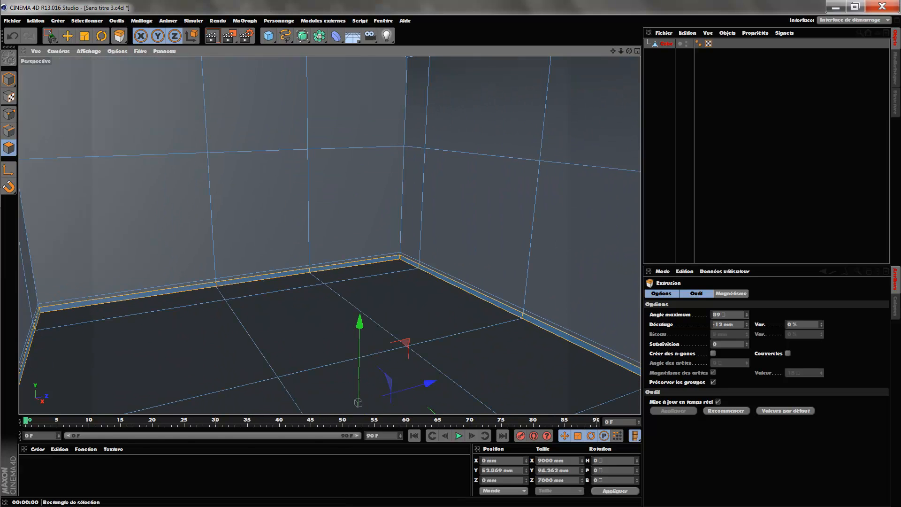
In model mode, examine the house's faces from outside and from inside along the base strip.
{"action": "left_click", "coordinate": [104, 94]}
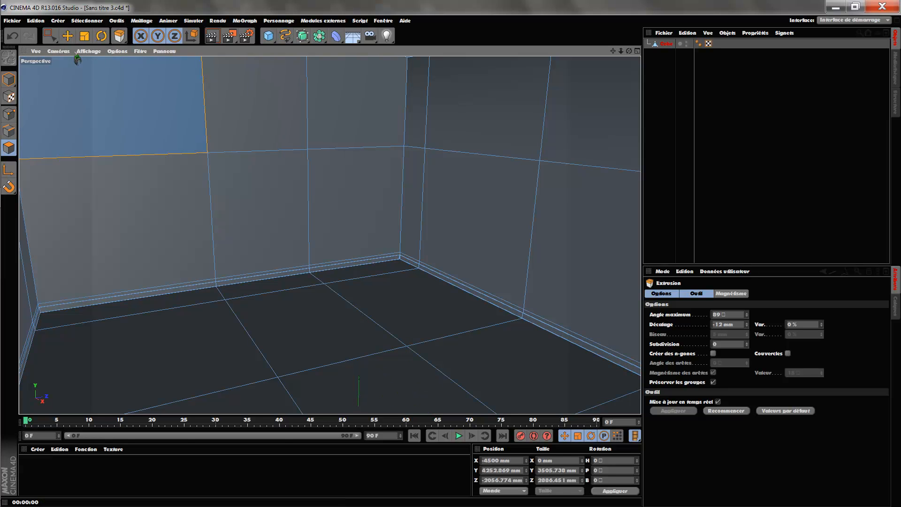
{"action": "left_click", "coordinate": [13, 37]}
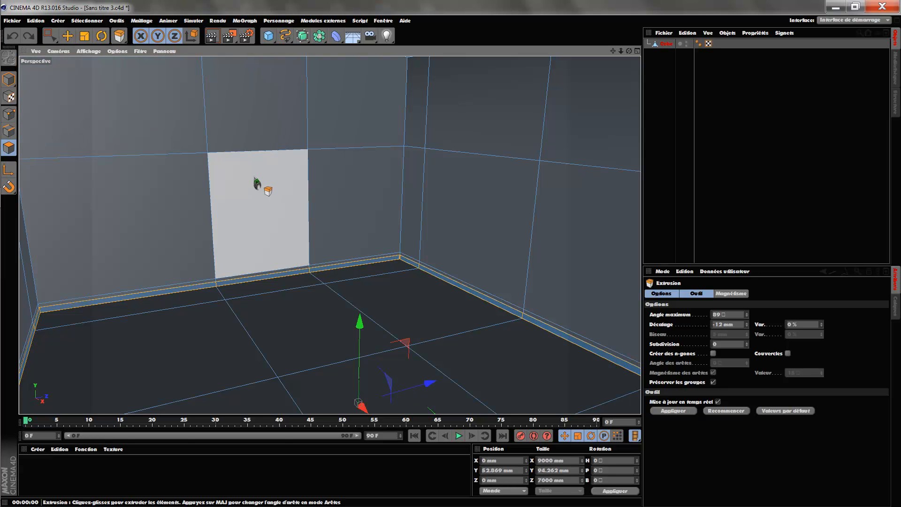
{"action": "left_click", "coordinate": [13, 81]}
{"action": "scroll", "coordinate": [379, 190], "scroll_direction": "down", "scroll_amount": 5}
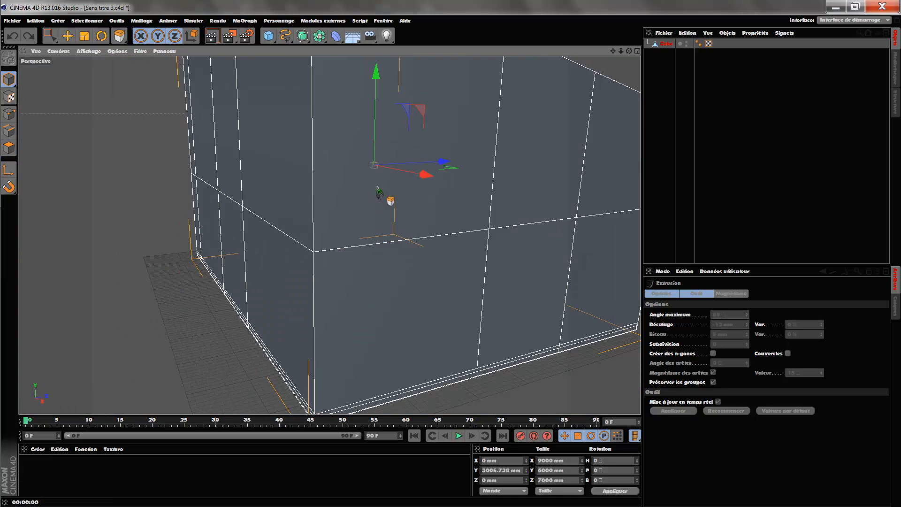
{"action": "scroll", "coordinate": [423, 167], "scroll_direction": "down", "scroll_amount": 3}
{"action": "left_click_drag", "start_coordinate": [613, 51], "coordinate": [603, 94]}
{"action": "left_click_drag", "start_coordinate": [330, 234], "coordinate": [481, 139]}
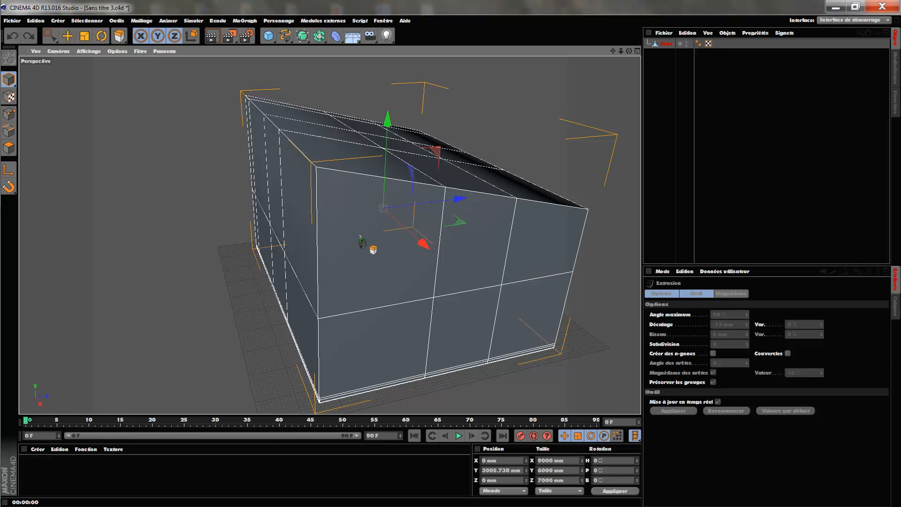
{"action": "scroll", "coordinate": [336, 280], "scroll_direction": "up", "scroll_amount": 10}
{"action": "left_click_drag", "start_coordinate": [380, 190], "coordinate": [377, 182], "text": "alt"}
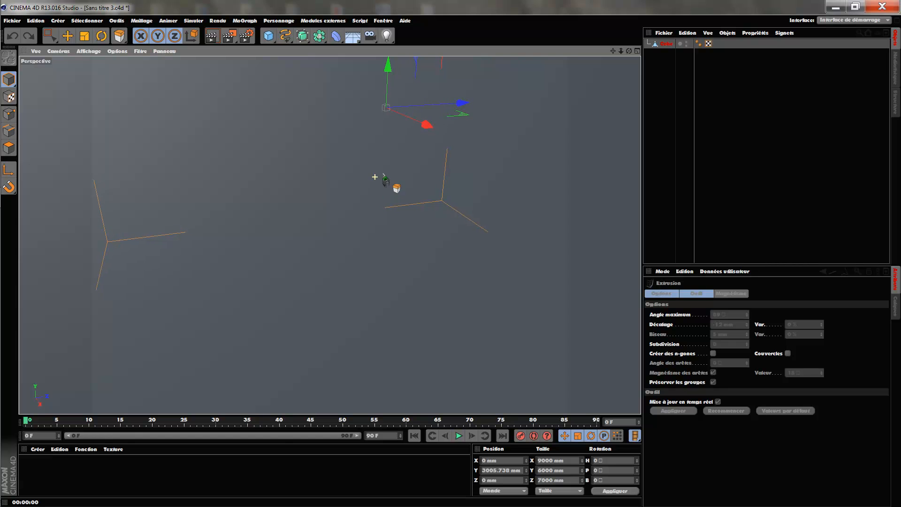
{"action": "left_click_drag", "start_coordinate": [621, 50], "coordinate": [612, 52]}
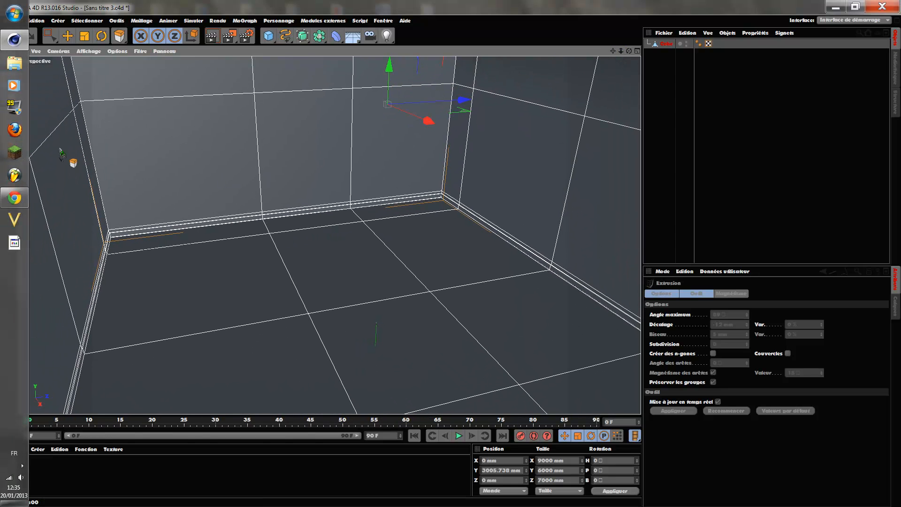
Select all the house's polygons and reverse their orientation using Inverser les normales.
{"action": "left_click", "coordinate": [8, 148]}
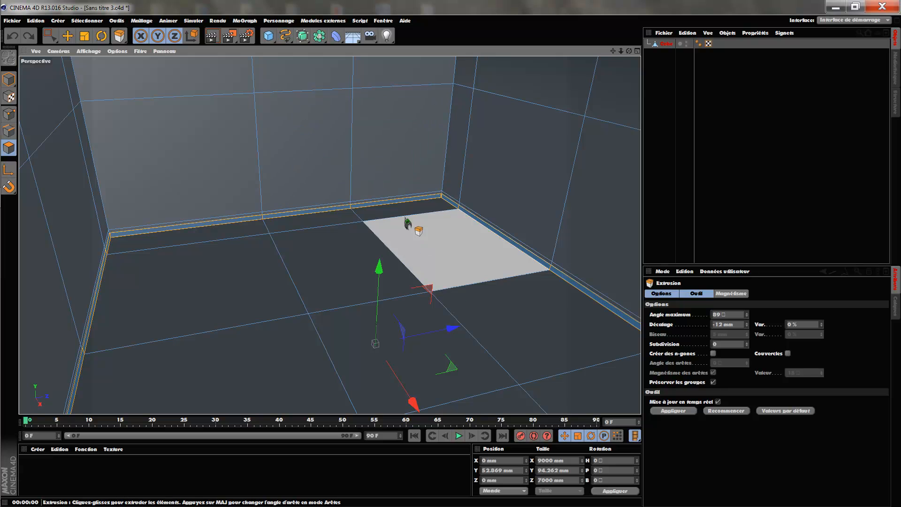
{"action": "key", "text": "ctrl+a"}
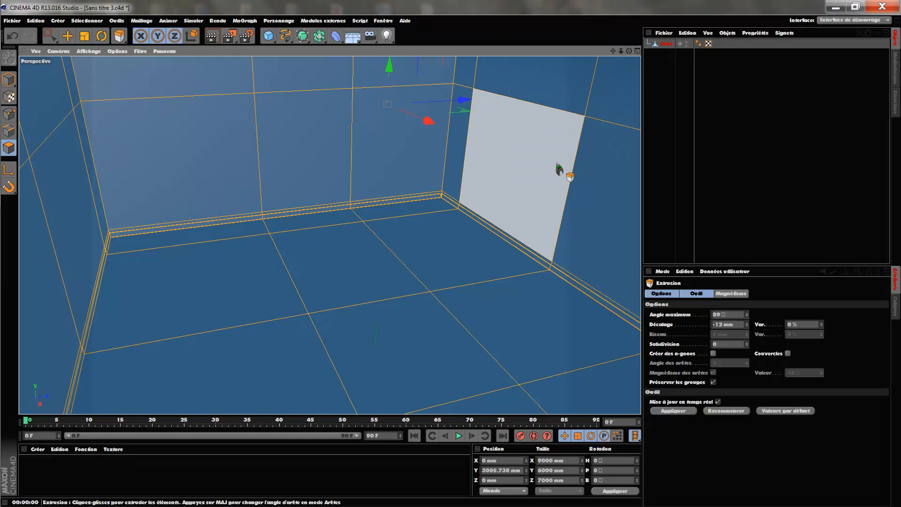
{"action": "scroll", "coordinate": [483, 199], "scroll_direction": "down", "scroll_amount": 5}
{"action": "left_click_drag", "start_coordinate": [629, 51], "coordinate": [512, 89]}
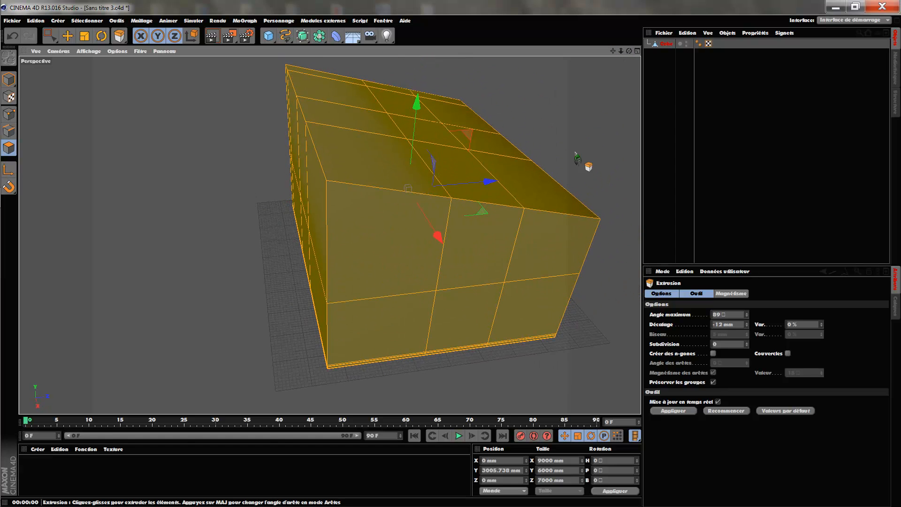
{"action": "scroll", "coordinate": [330, 235], "scroll_direction": "up", "scroll_amount": 5}
{"action": "scroll", "coordinate": [330, 235], "scroll_direction": "down", "scroll_amount": 4}
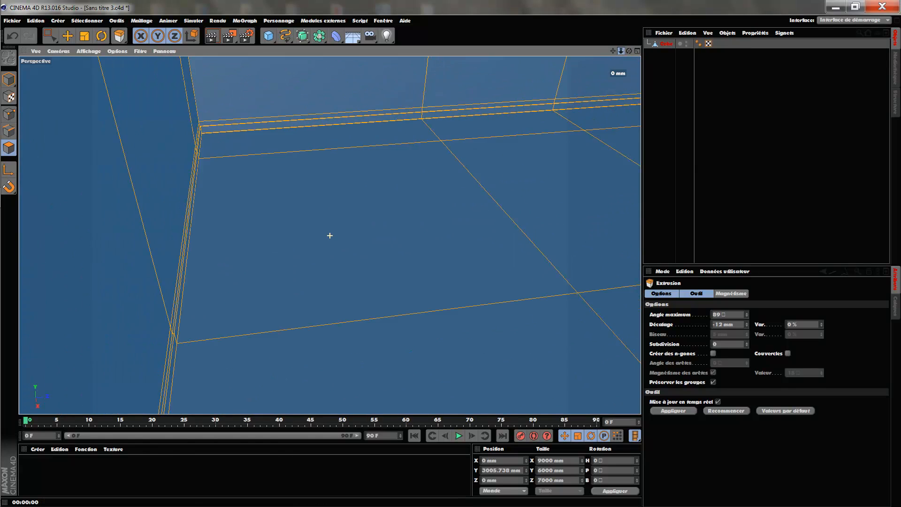
{"action": "left_click_drag", "start_coordinate": [620, 51], "coordinate": [582, 52]}
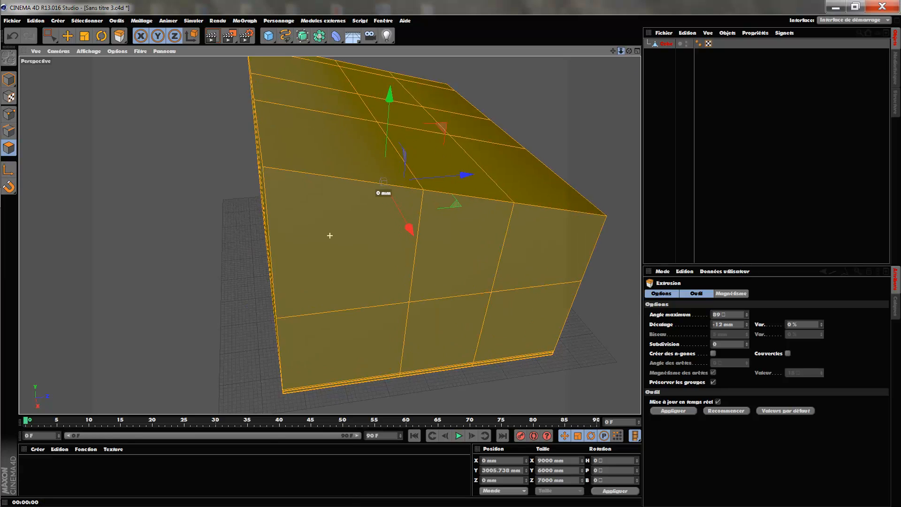
{"action": "scroll", "coordinate": [329, 235], "scroll_direction": "up", "scroll_amount": 5}
{"action": "left_click_drag", "start_coordinate": [621, 51], "coordinate": [633, 32]}
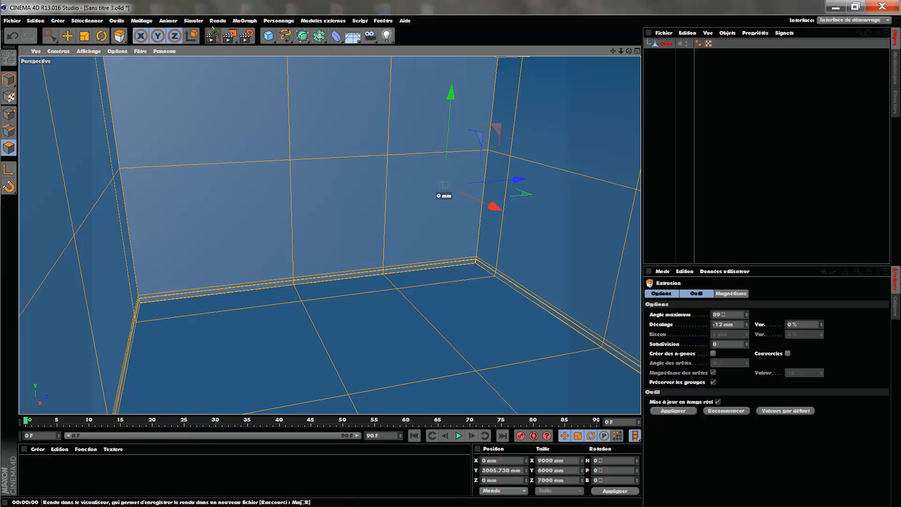
{"action": "left_click", "coordinate": [146, 22]}
{"action": "mouse_move", "coordinate": [161, 102]}
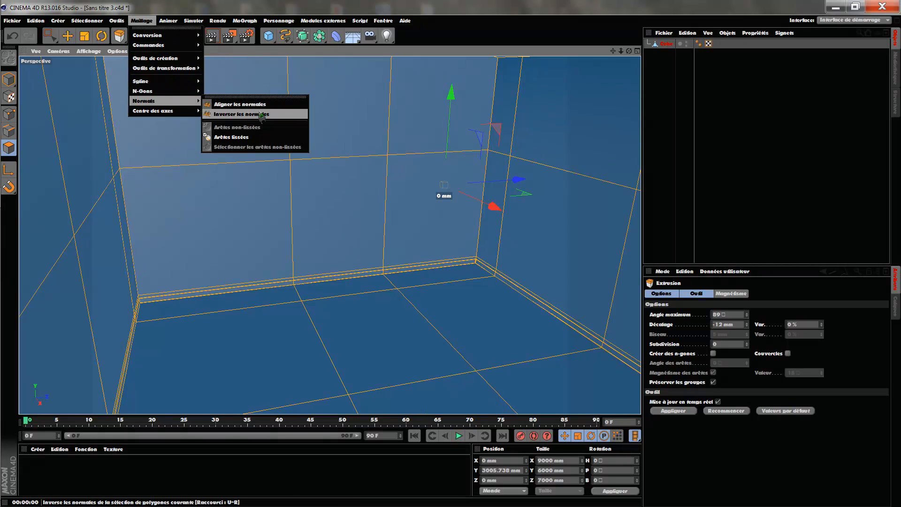
{"action": "left_click", "coordinate": [258, 113]}
Inspect the reversed faces from outside and inside the house in model mode.
{"action": "scroll", "coordinate": [436, 139], "scroll_direction": "down", "scroll_amount": 4}
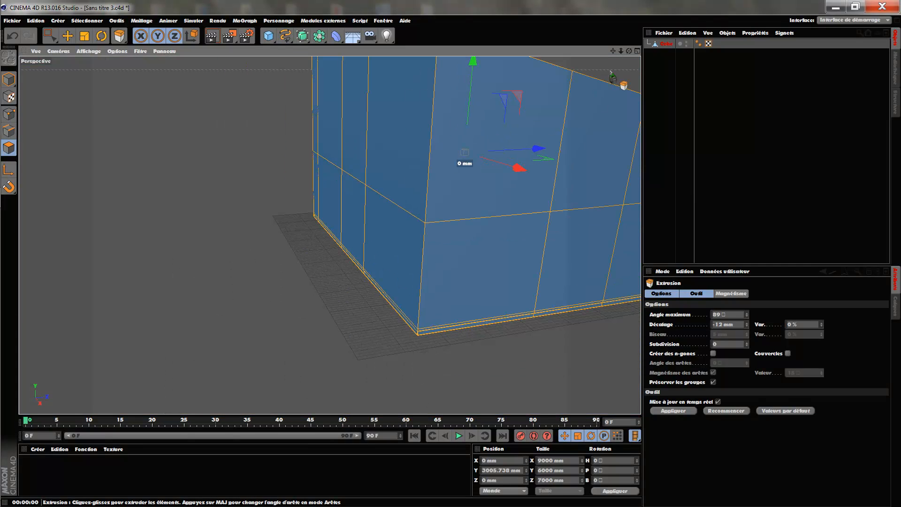
{"action": "left_click_drag", "start_coordinate": [628, 52], "coordinate": [542, 121]}
{"action": "left_click_drag", "start_coordinate": [621, 52], "coordinate": [597, 52]}
{"action": "left_click", "coordinate": [9, 80]}
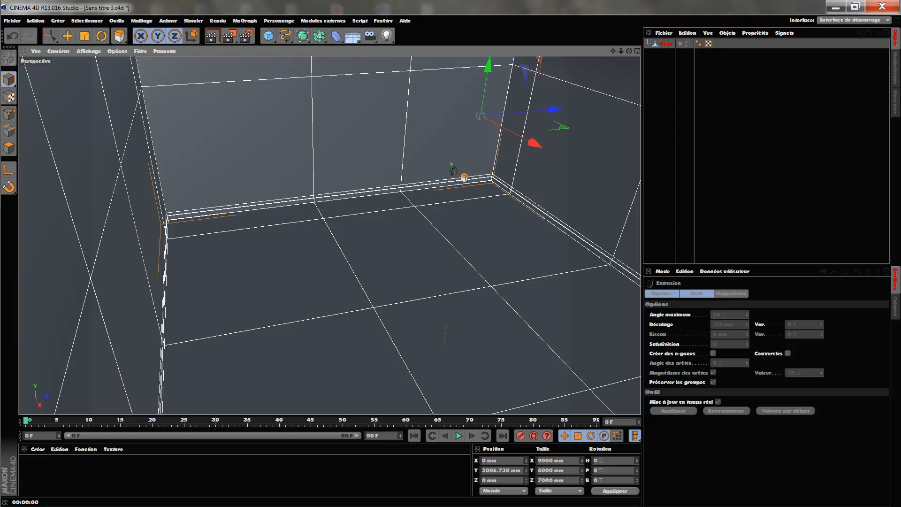
{"action": "scroll", "coordinate": [451, 163], "scroll_direction": "down", "scroll_amount": 4}
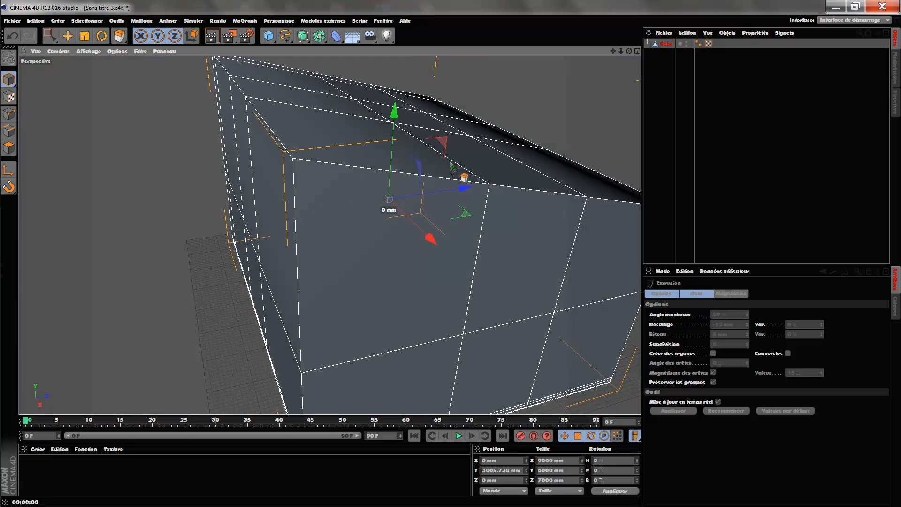
{"action": "scroll", "coordinate": [522, 207], "scroll_direction": "down", "scroll_amount": 3}
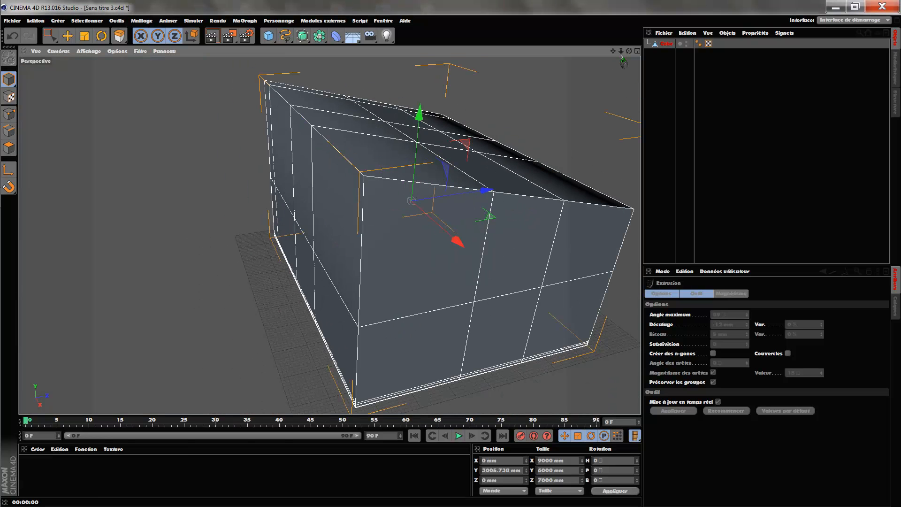
{"action": "left_click_drag", "start_coordinate": [628, 52], "coordinate": [580, 65]}
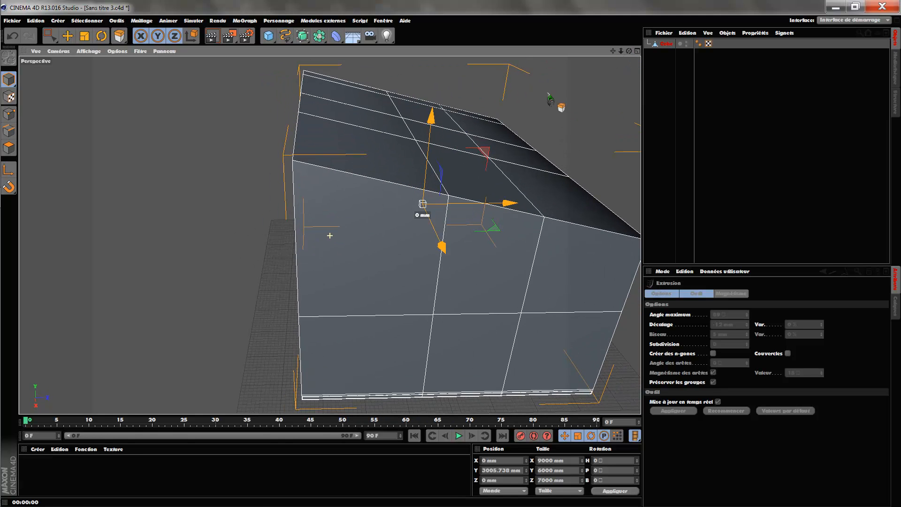
Select the central roof polygon and a lower wall polygon, and extrude both with a Décalage of -350 mm.
{"action": "left_click", "coordinate": [8, 148]}
{"action": "left_click_drag", "start_coordinate": [49, 35], "coordinate": [66, 36]}
{"action": "left_click_drag", "start_coordinate": [630, 52], "coordinate": [571, 81]}
{"action": "left_click", "coordinate": [551, 155]}
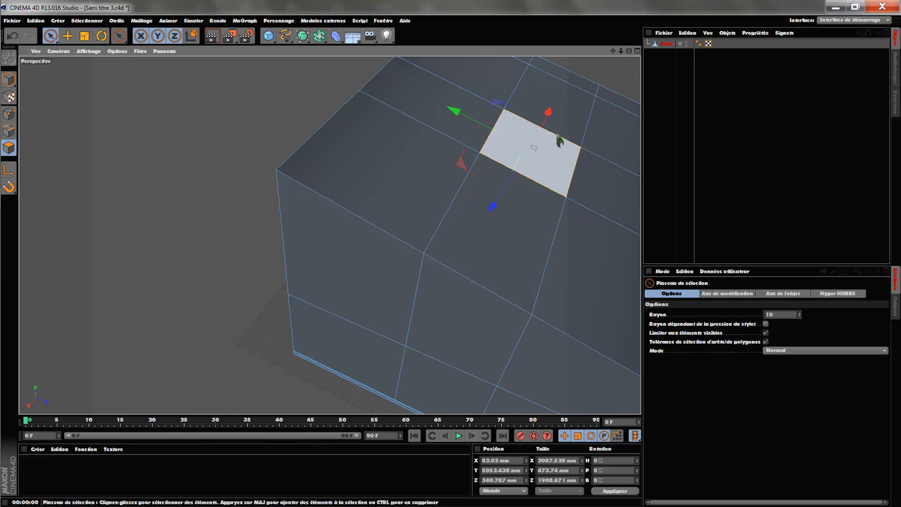
{"action": "scroll", "coordinate": [555, 148], "scroll_direction": "down", "scroll_amount": 5}
{"action": "left_click_drag", "start_coordinate": [614, 52], "coordinate": [516, 16]}
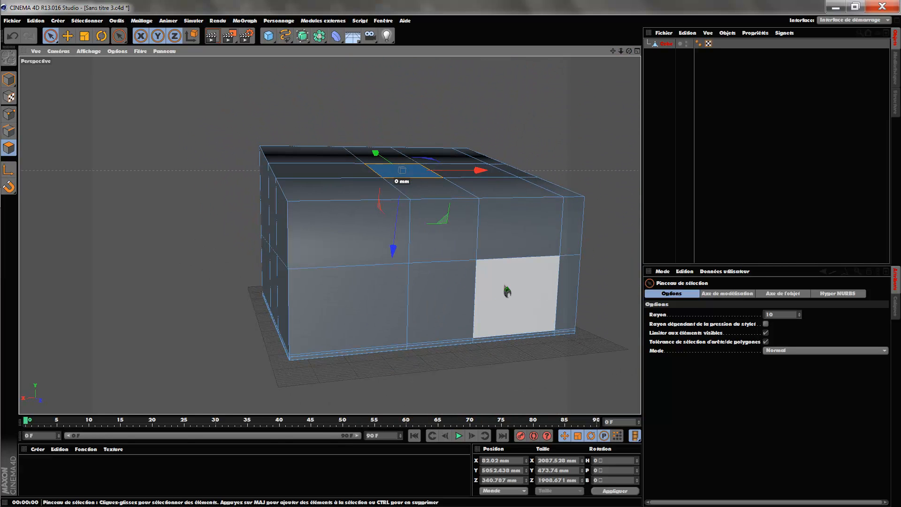
{"action": "left_click", "coordinate": [526, 294], "text": "shift"}
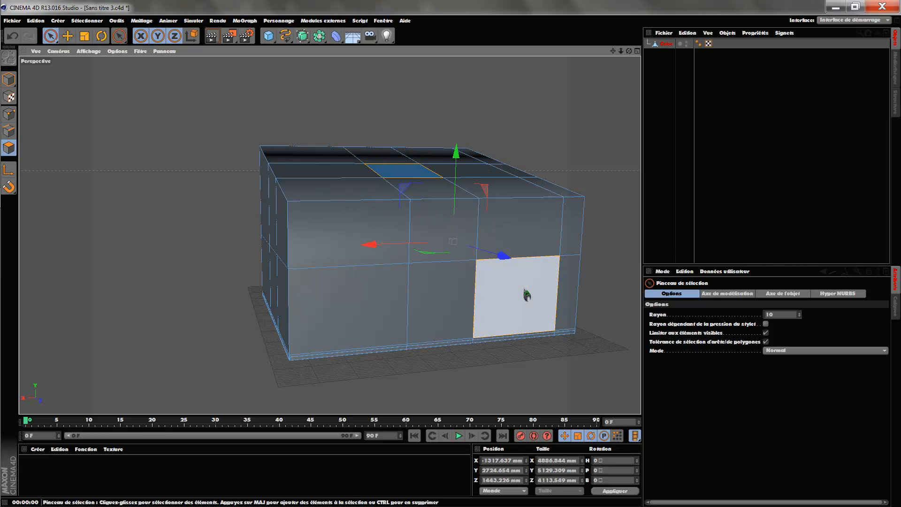
{"action": "left_click_drag", "start_coordinate": [628, 52], "coordinate": [671, 77]}
{"action": "right_click", "coordinate": [519, 283]}
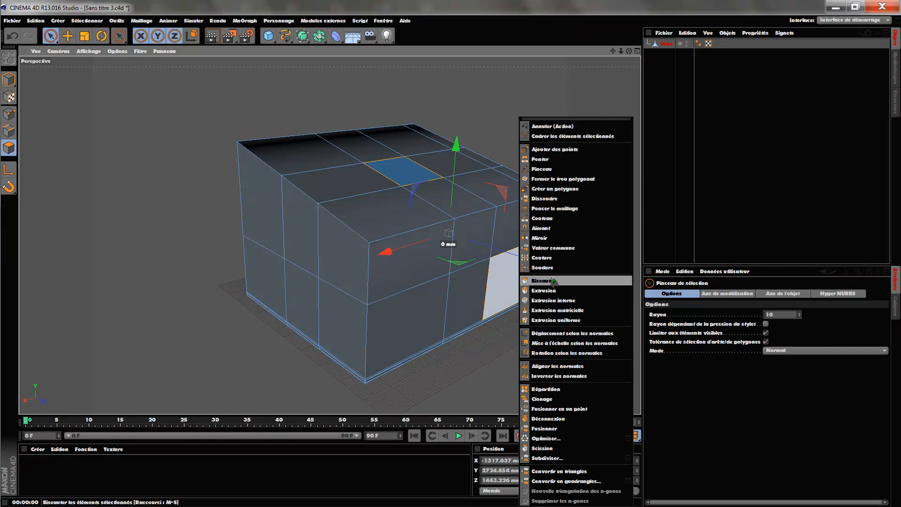
{"action": "left_click", "coordinate": [562, 290]}
{"action": "mouse_move", "coordinate": [562, 289]}
{"action": "left_mouse_down"}
{"action": "mouse_move", "coordinate": [574, 289]}
{"action": "mouse_move", "coordinate": [514, 290]}
{"action": "mouse_move", "coordinate": [566, 290]}
{"action": "mouse_move", "coordinate": [552, 289]}
{"action": "left_mouse_up"}
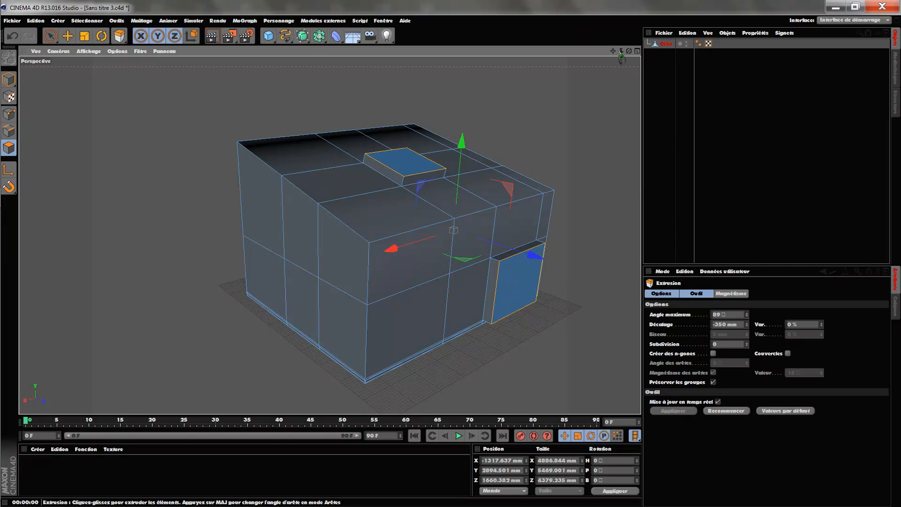
Delete the two extruded end faces to open a skylight in the roof and an opening in the wall.
{"action": "left_click_drag", "start_coordinate": [629, 52], "coordinate": [630, 52]}
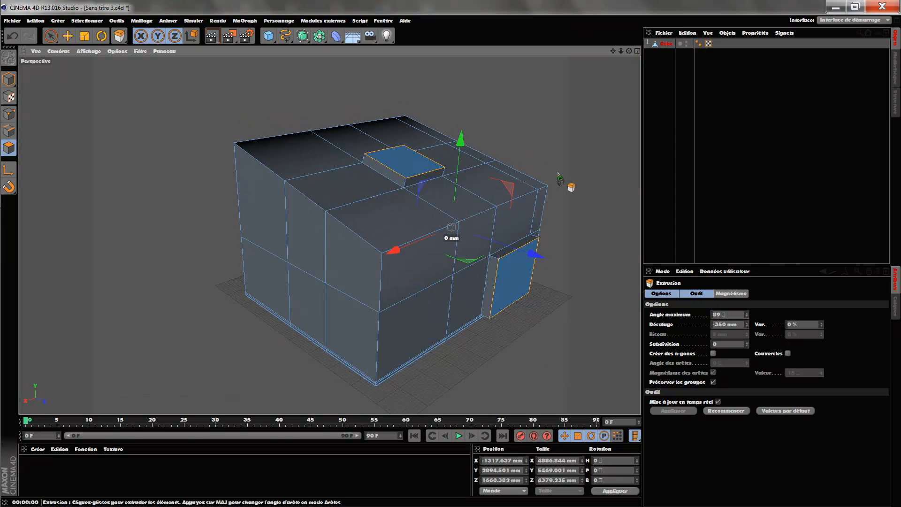
{"action": "key", "text": "Delete"}
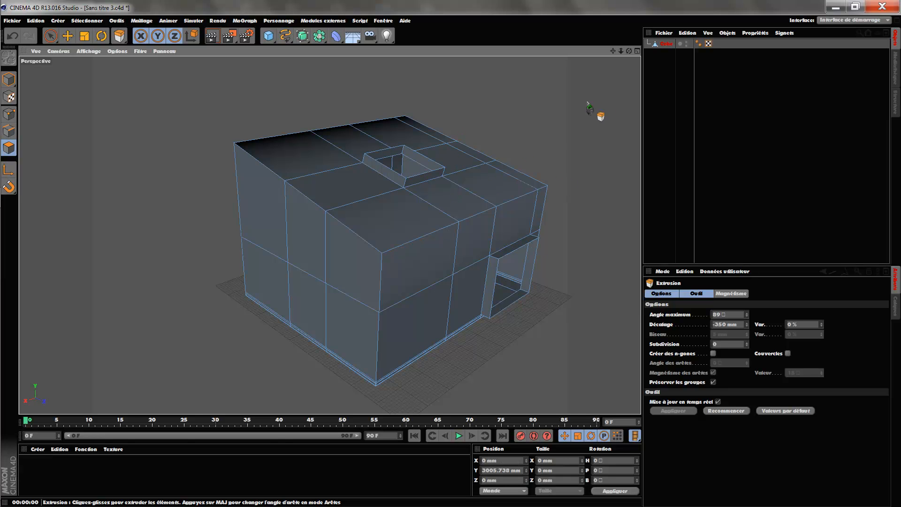
{"action": "left_click_drag", "start_coordinate": [630, 51], "coordinate": [614, 51]}
Frame the interior facing the sloped side wall, add a camera from this view and switch the viewport to it.
{"action": "scroll", "coordinate": [273, 285], "scroll_direction": "up", "scroll_amount": 7}
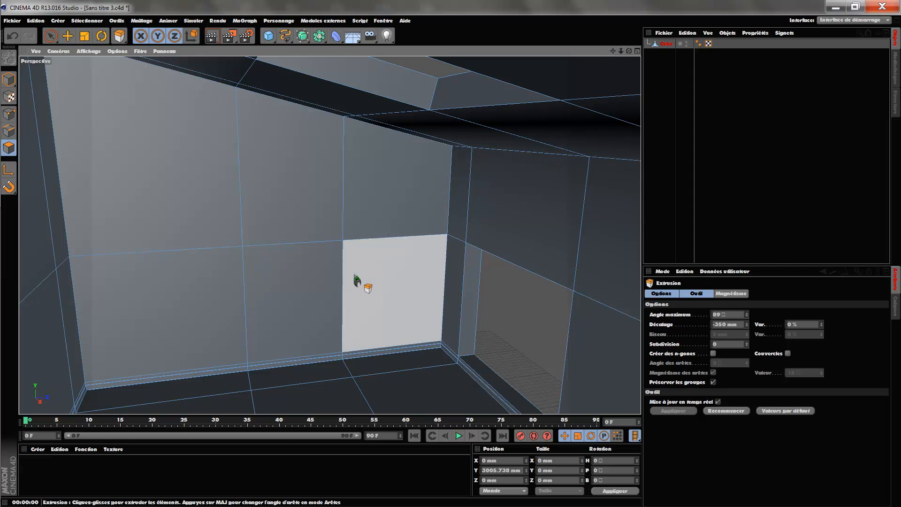
{"action": "left_click_drag", "start_coordinate": [365, 238], "coordinate": [365, 238], "text": "alt"}
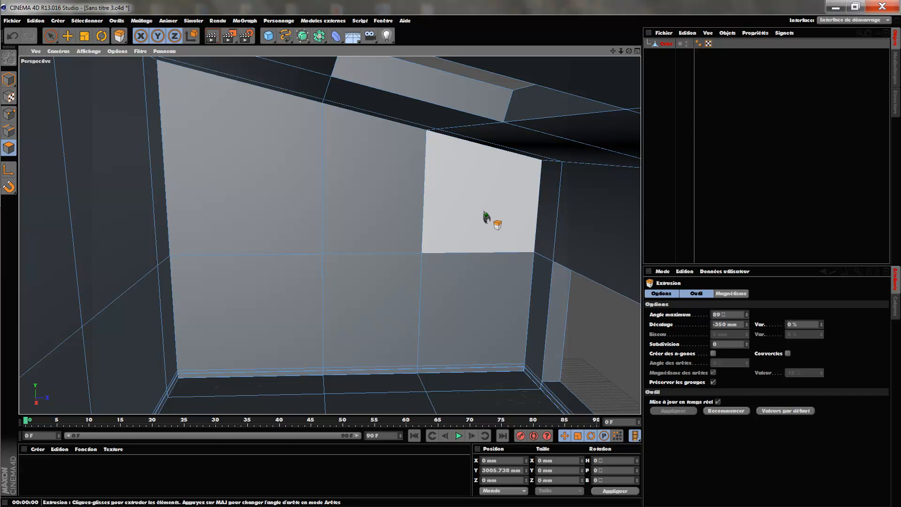
{"action": "left_click", "coordinate": [672, 76]}
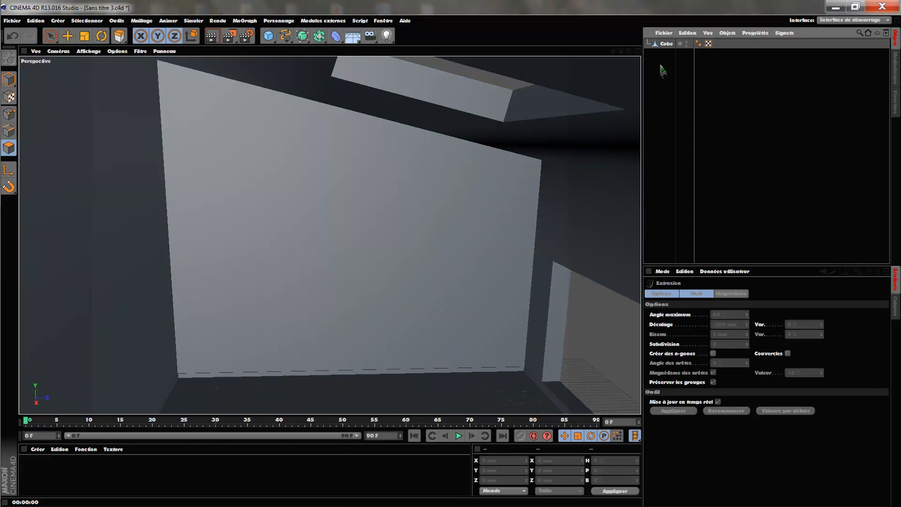
{"action": "left_click", "coordinate": [371, 36]}
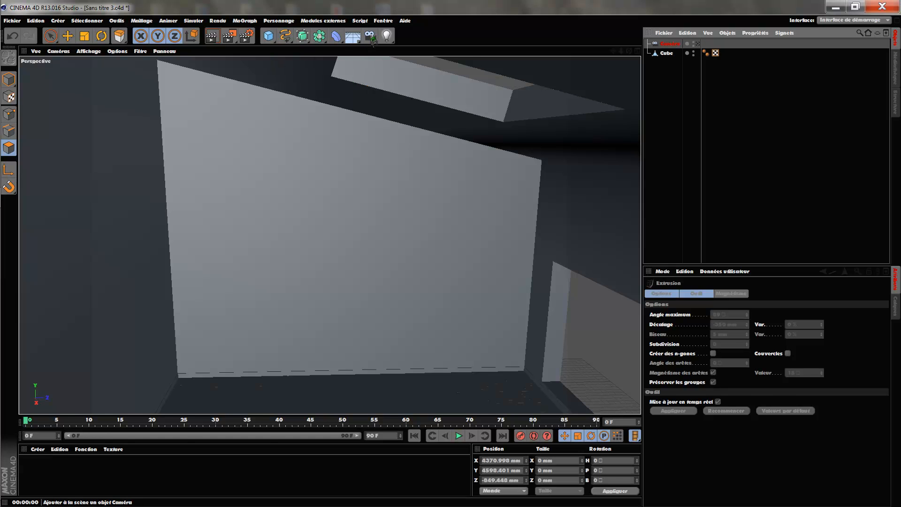
{"action": "left_click", "coordinate": [698, 44]}
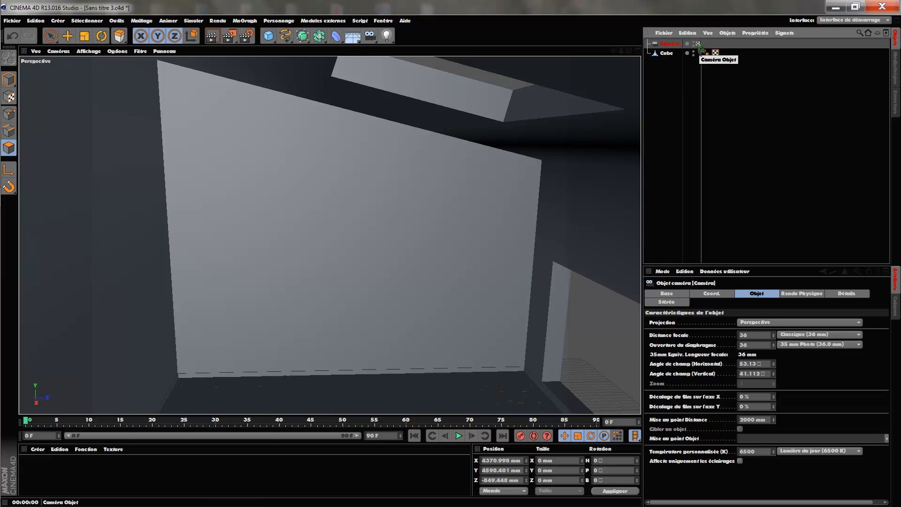
Select the house mesh and switch the viewport from the interior camera to the free perspective view.
{"action": "left_click", "coordinate": [667, 53]}
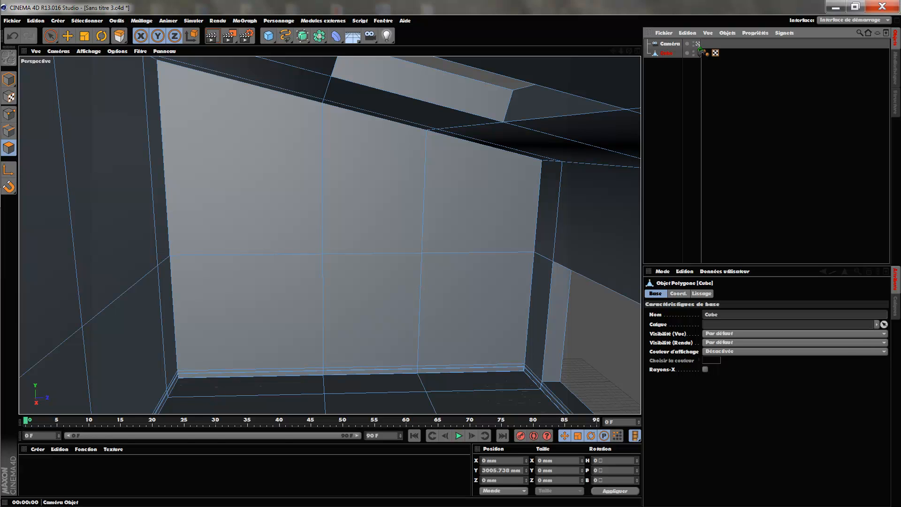
{"action": "left_click", "coordinate": [698, 44]}
{"action": "left_click_drag", "start_coordinate": [629, 51], "coordinate": [666, 48]}
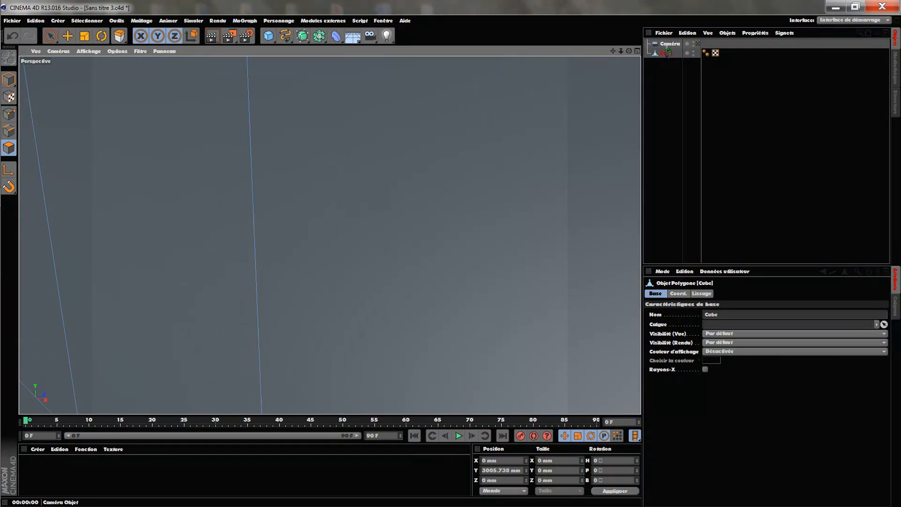
{"action": "left_click", "coordinate": [698, 44]}
{"action": "key", "text": "d"}
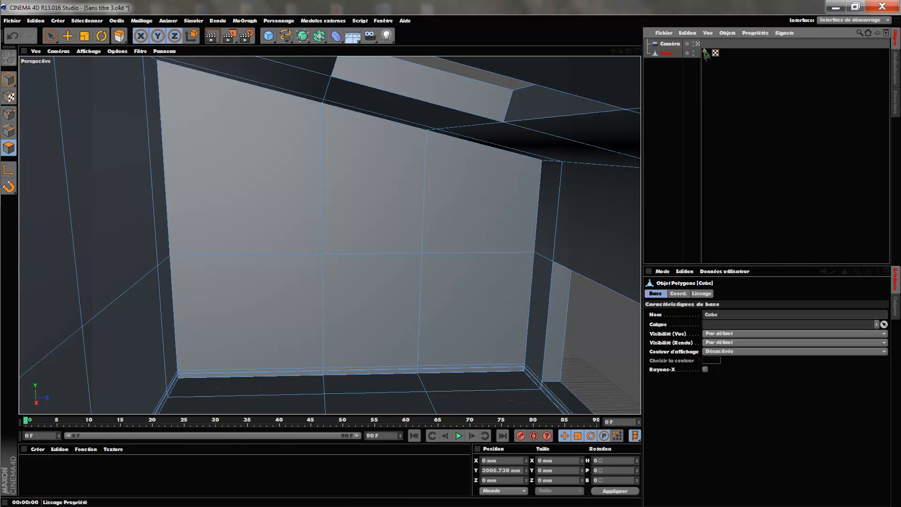
{"action": "left_click", "coordinate": [698, 44]}
Examine the house from outside and from inside, facing the lower wall opening next to the corner.
{"action": "scroll", "coordinate": [547, 187], "scroll_direction": "up", "scroll_amount": 4}
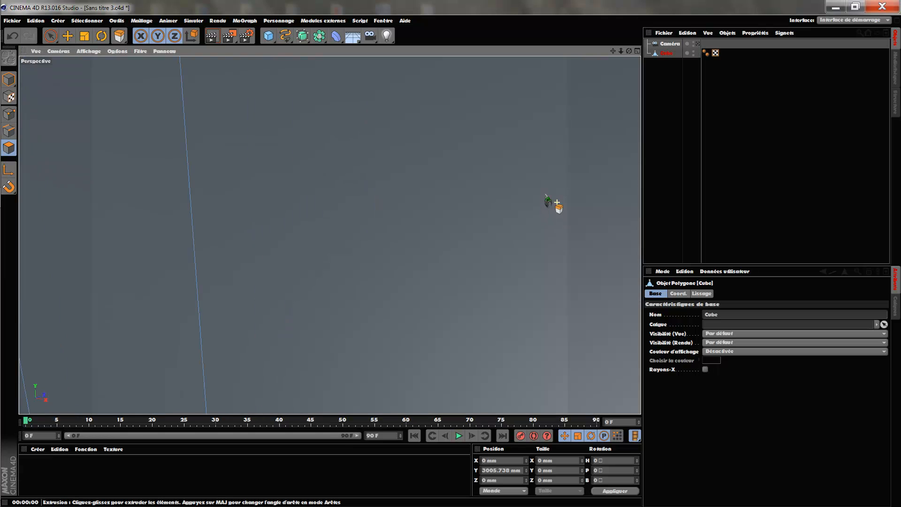
{"action": "scroll", "coordinate": [547, 188], "scroll_direction": "up", "scroll_amount": 1}
{"action": "left_click_drag", "start_coordinate": [621, 51], "coordinate": [630, 51]}
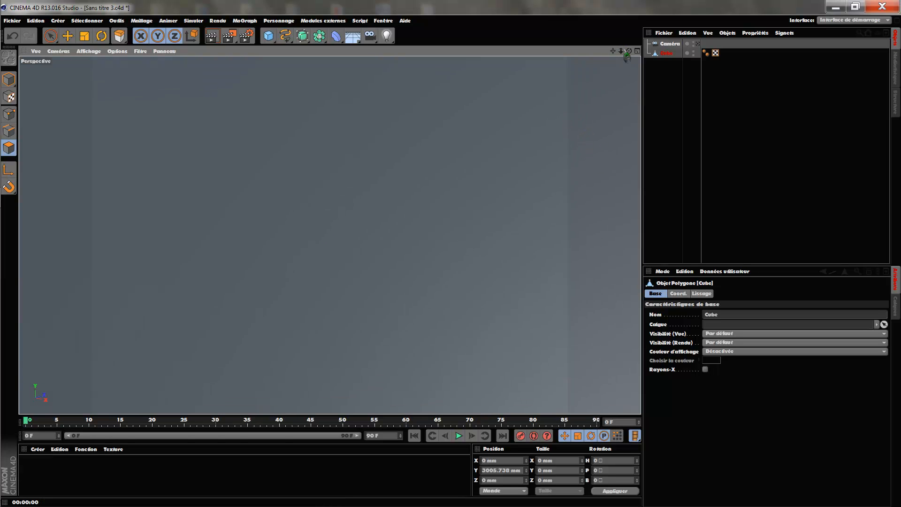
{"action": "left_click_drag", "start_coordinate": [621, 51], "coordinate": [538, 36]}
{"action": "scroll", "coordinate": [539, 174], "scroll_direction": "down", "scroll_amount": 3}
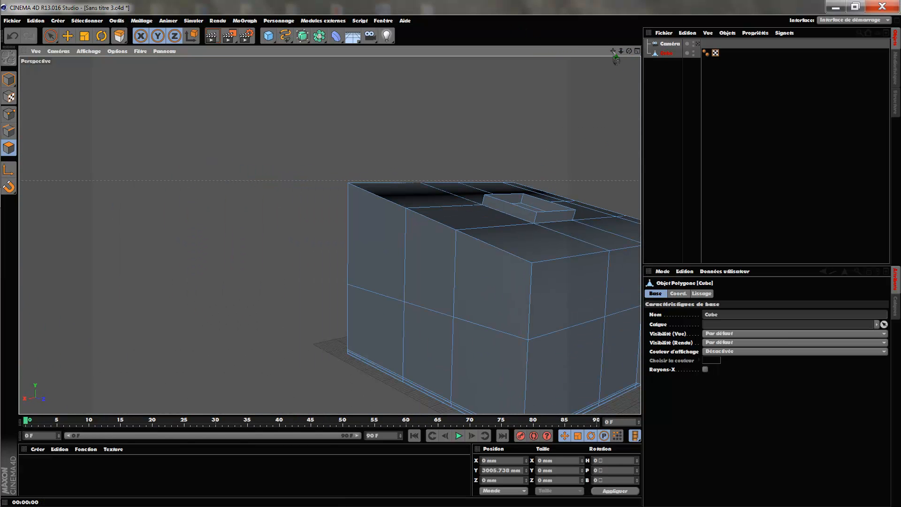
{"action": "left_click_drag", "start_coordinate": [613, 52], "coordinate": [488, 13]}
{"action": "left_click", "coordinate": [51, 37]}
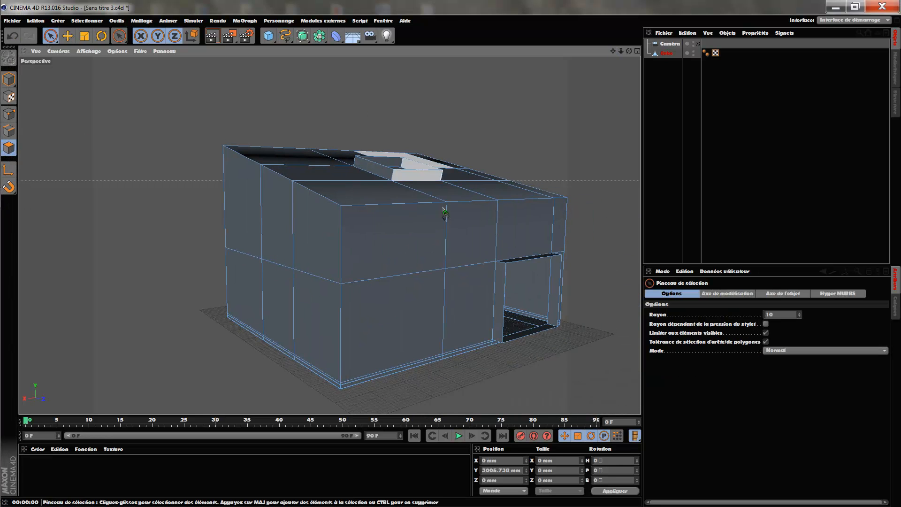
{"action": "scroll", "coordinate": [568, 323], "scroll_direction": "up", "scroll_amount": 6}
{"action": "left_click_drag", "start_coordinate": [629, 51], "coordinate": [329, 235]}
{"action": "scroll", "coordinate": [208, 355], "scroll_direction": "up", "scroll_amount": 3}
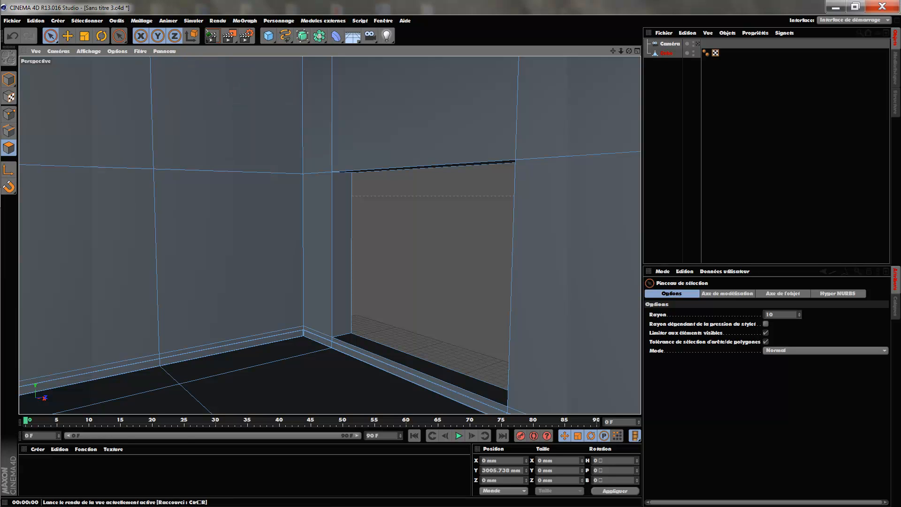
Loop-select the inner side faces of the wall opening and split them off as a separate object with Scission.
{"action": "left_click", "coordinate": [91, 22]}
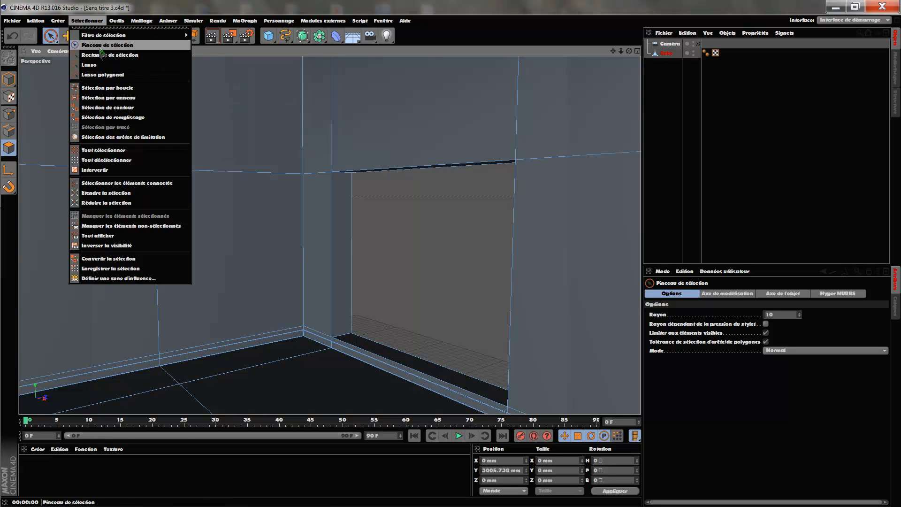
{"action": "left_click", "coordinate": [153, 96]}
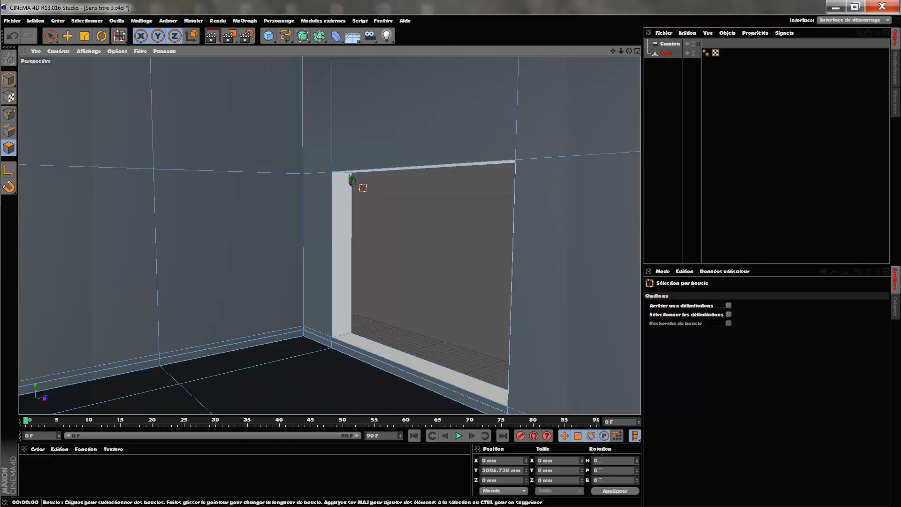
{"action": "left_click", "coordinate": [362, 184]}
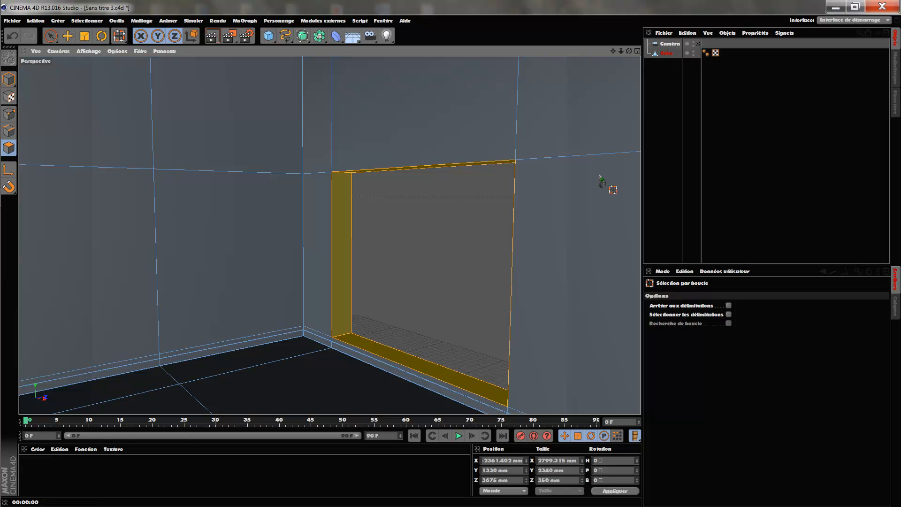
{"action": "right_click", "coordinate": [369, 201]}
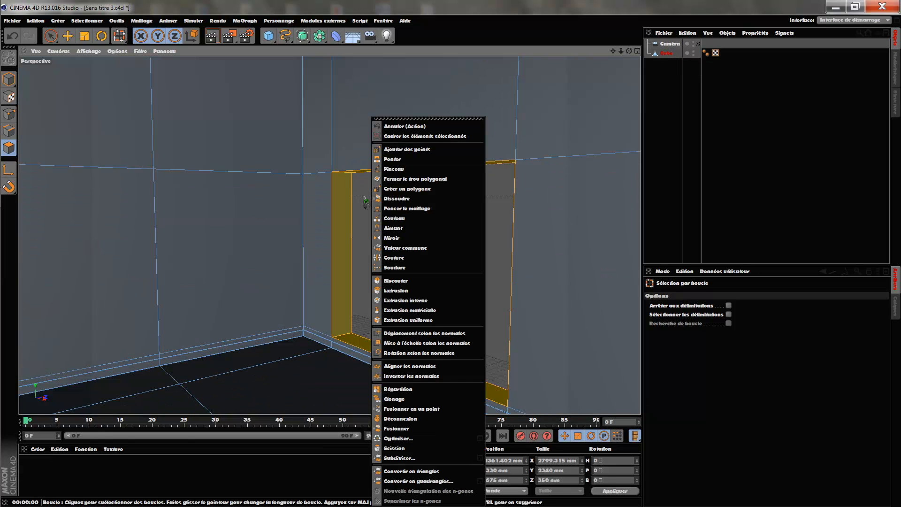
{"action": "left_click", "coordinate": [411, 449]}
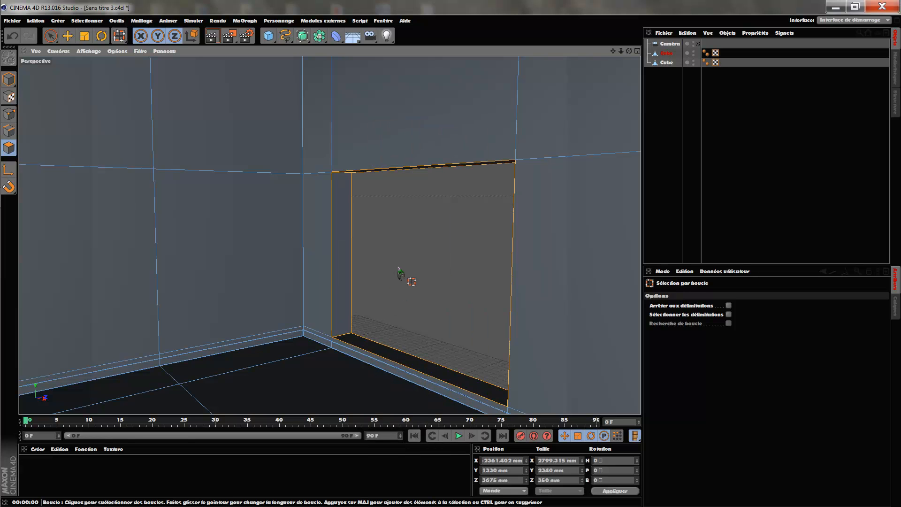
Rename the object split from the wall opening as PorteVitrée.
{"action": "left_click", "coordinate": [667, 64]}
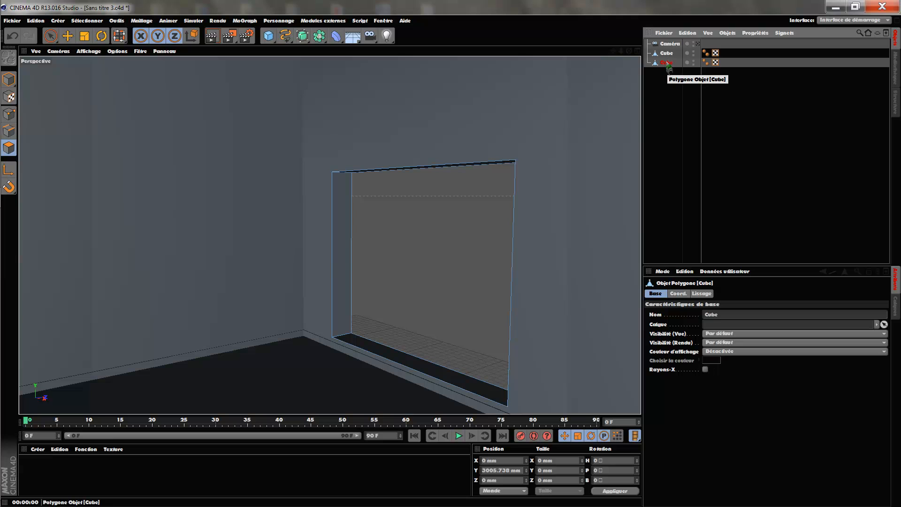
{"action": "left_click", "coordinate": [666, 54]}
{"action": "double_click", "coordinate": [667, 63]}
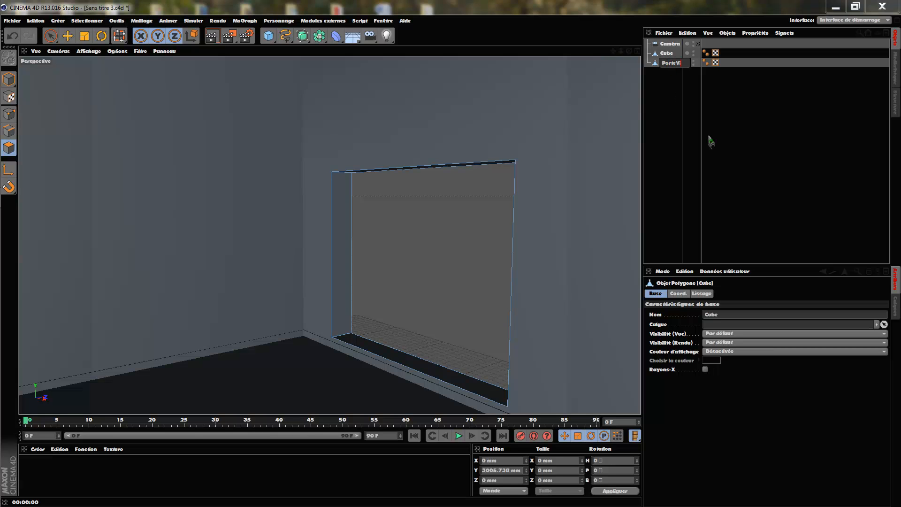
{"action": "key", "text": "Return"}
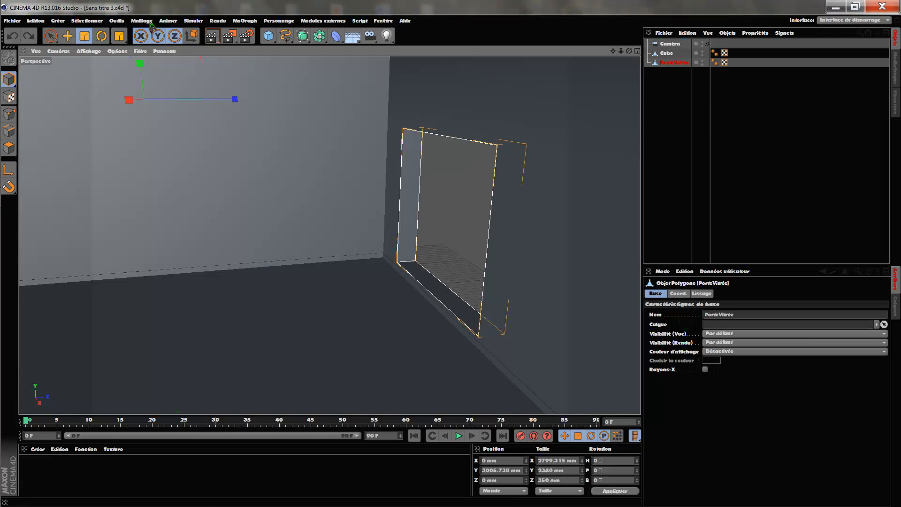
Centre the axes of PorteVitrée on its geometry and scale its depth along Z to about 112 mm.
{"action": "left_click", "coordinate": [142, 21]}
{"action": "mouse_move", "coordinate": [182, 112]}
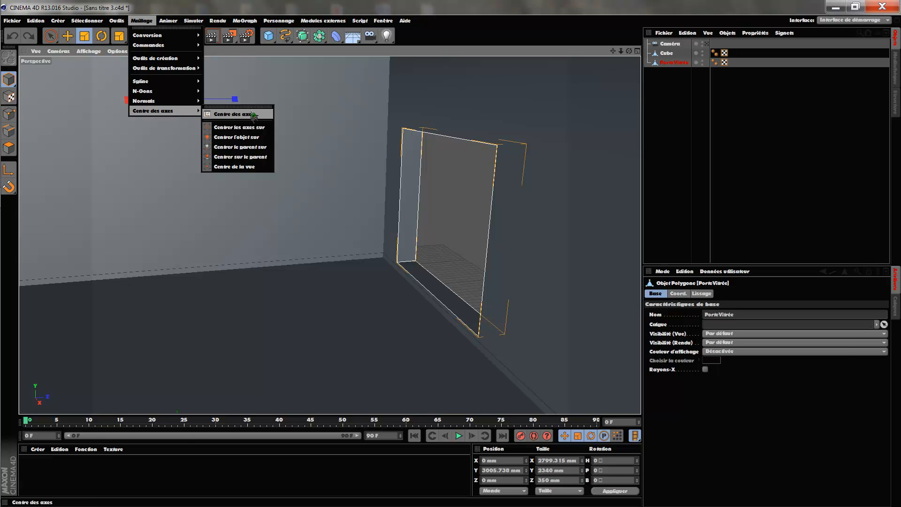
{"action": "left_click", "coordinate": [235, 129]}
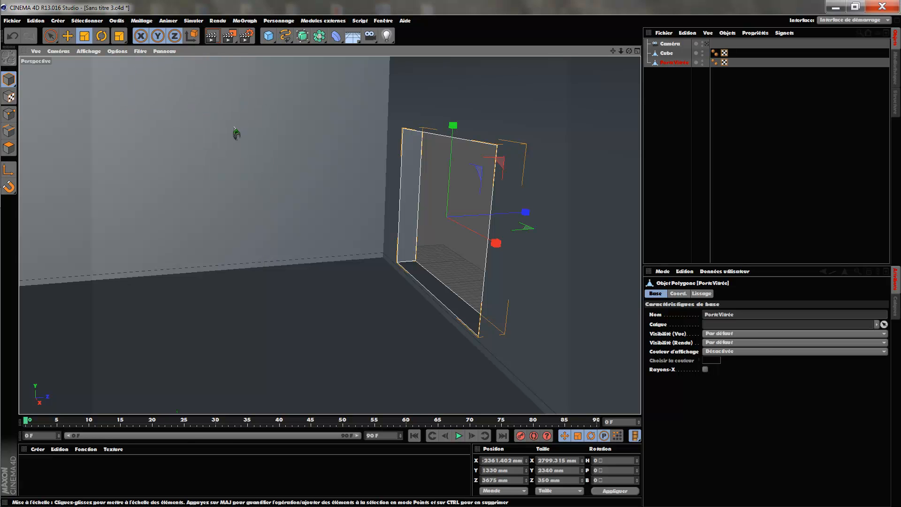
{"action": "left_click_drag", "start_coordinate": [629, 51], "coordinate": [451, 106]}
{"action": "scroll", "coordinate": [267, 135], "scroll_direction": "up", "scroll_amount": 3}
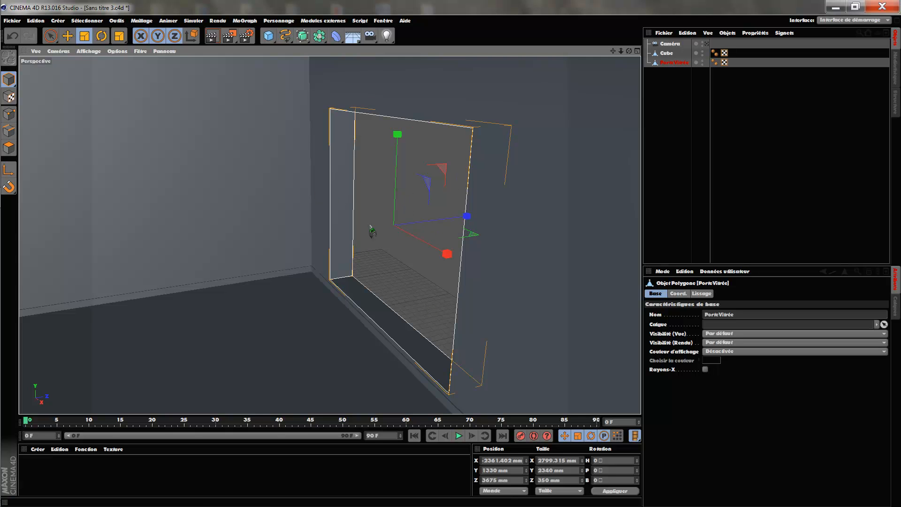
{"action": "left_click_drag", "start_coordinate": [470, 221], "coordinate": [424, 218]}
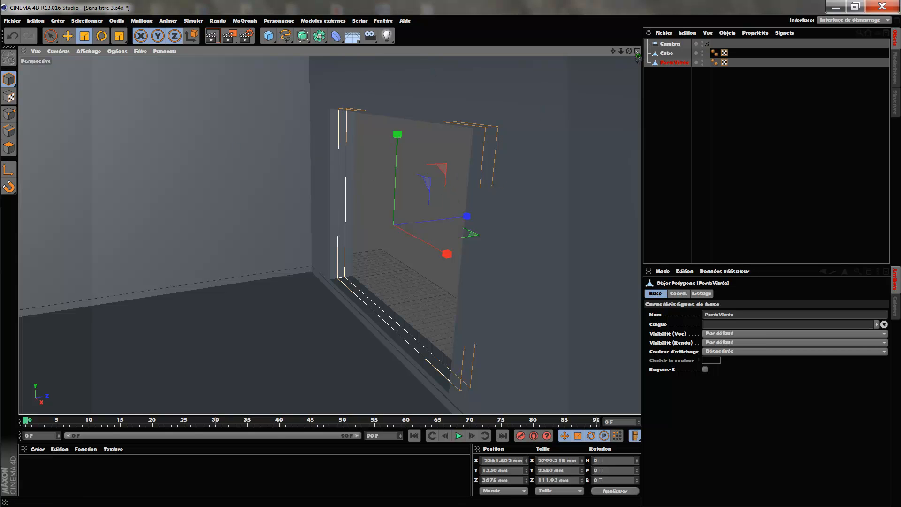
In the front view, scale the width of PorteVitrée along X to about 1484 mm.
{"action": "left_click", "coordinate": [637, 51]}
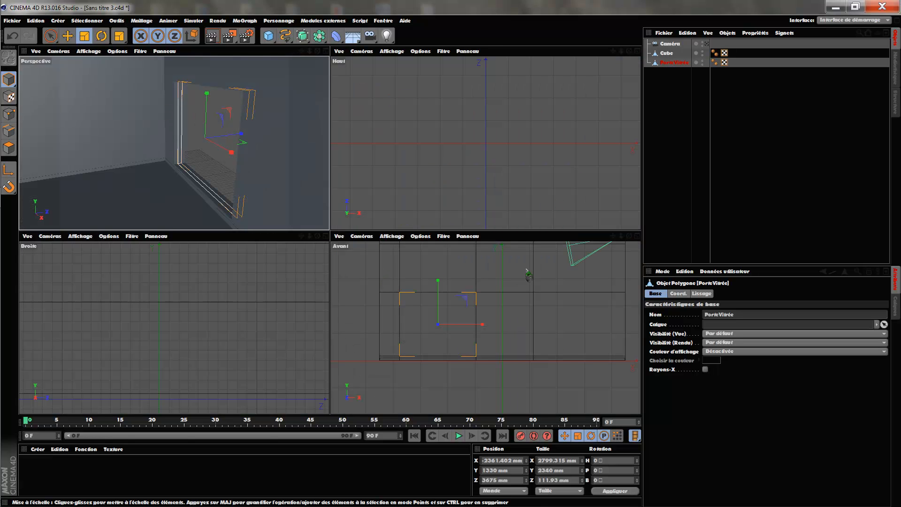
{"action": "left_click", "coordinate": [636, 236]}
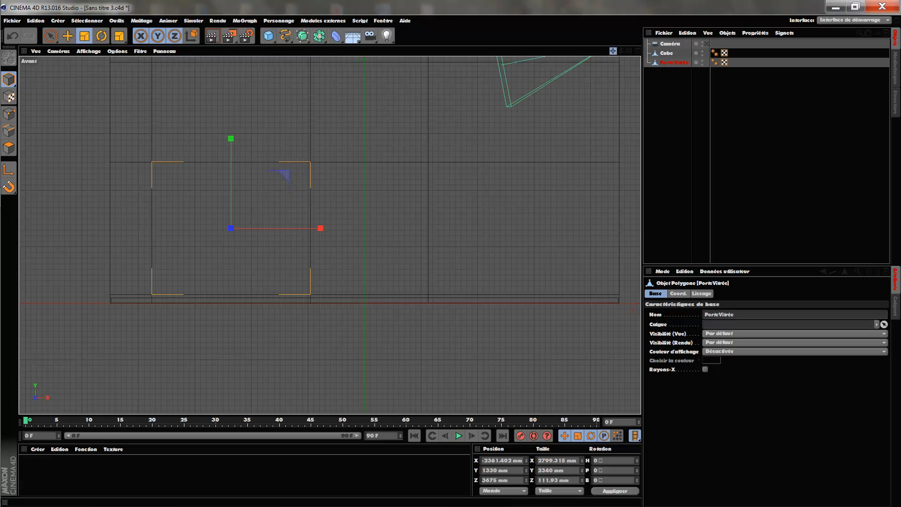
{"action": "left_click_drag", "start_coordinate": [613, 51], "coordinate": [740, 72]}
{"action": "scroll", "coordinate": [303, 184], "scroll_direction": "up", "scroll_amount": 4}
{"action": "left_click_drag", "start_coordinate": [613, 51], "coordinate": [579, 0]}
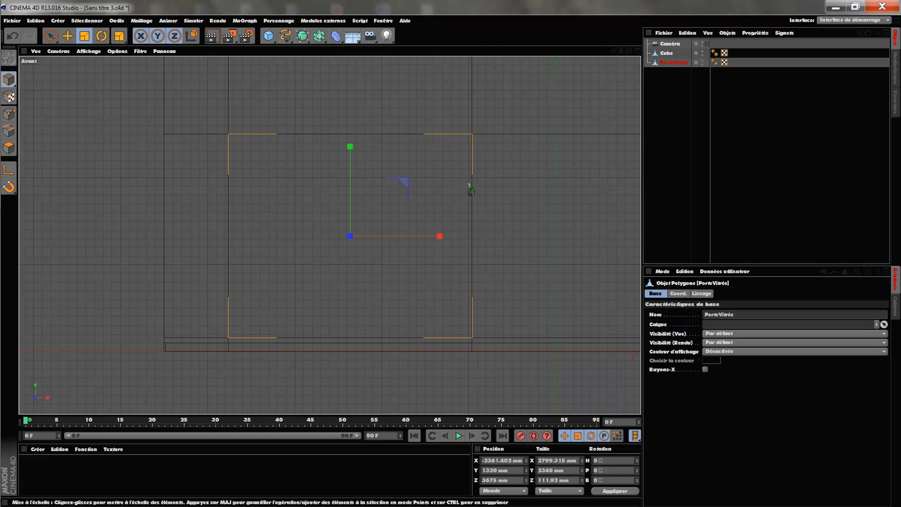
{"action": "left_click_drag", "start_coordinate": [439, 236], "coordinate": [349, 240]}
Move PorteVitrée along X to about -2998 mm, near the side edge of the opening, and scale its width to about 1460 mm.
{"action": "key", "text": "e"}
{"action": "left_click", "coordinate": [639, 53]}
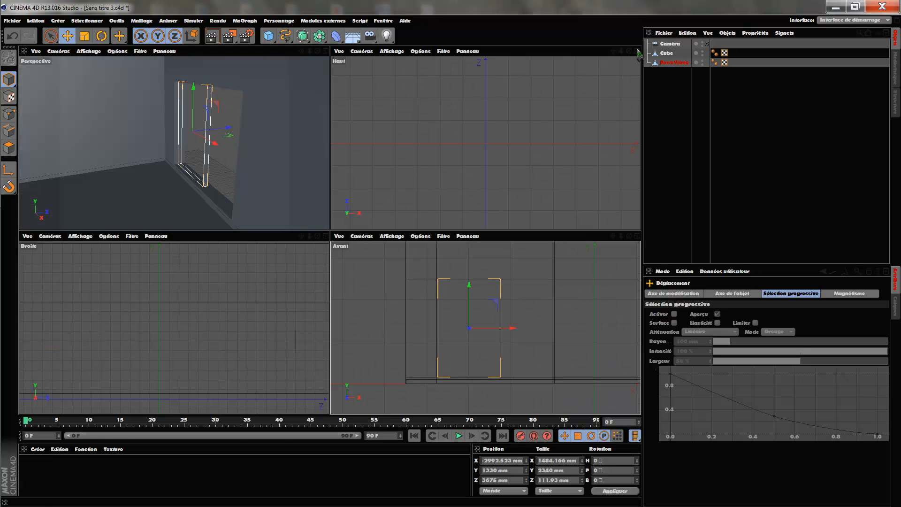
{"action": "left_click", "coordinate": [638, 54]}
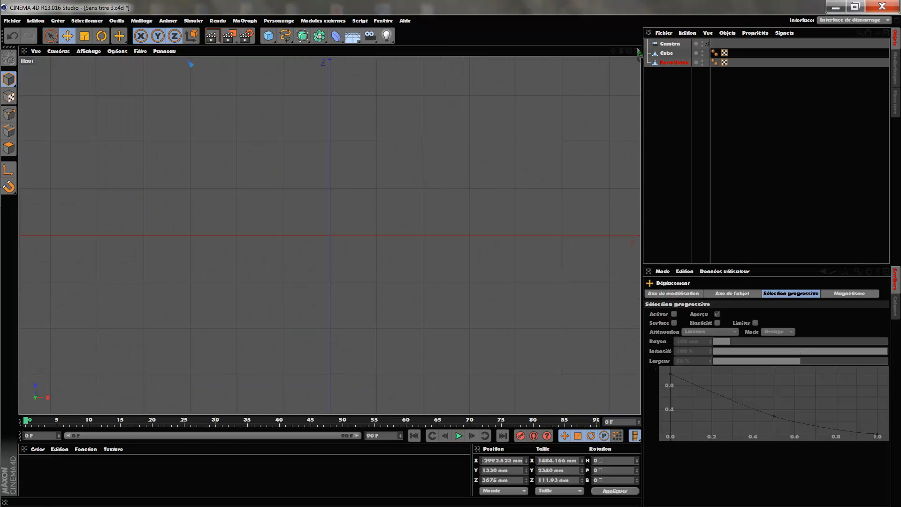
{"action": "left_click", "coordinate": [638, 52]}
{"action": "middle_click", "coordinate": [630, 246]}
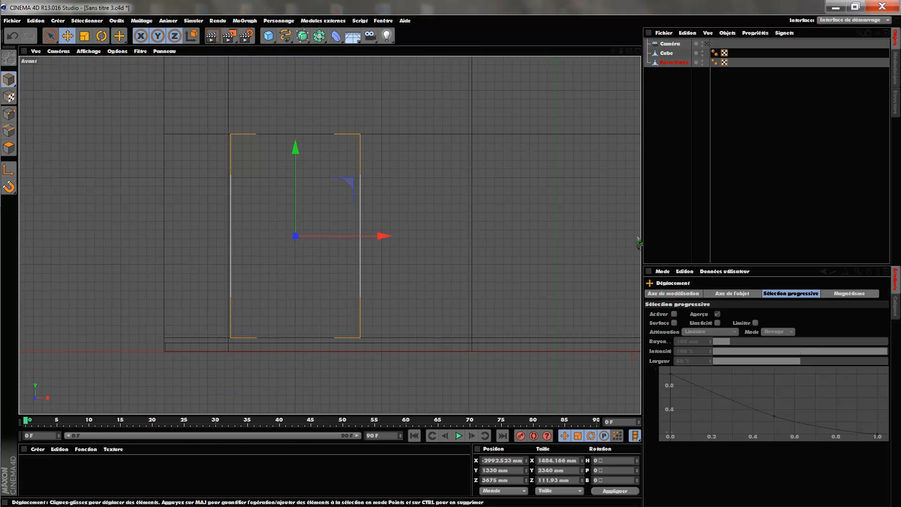
{"action": "left_click_drag", "start_coordinate": [382, 235], "coordinate": [380, 237]}
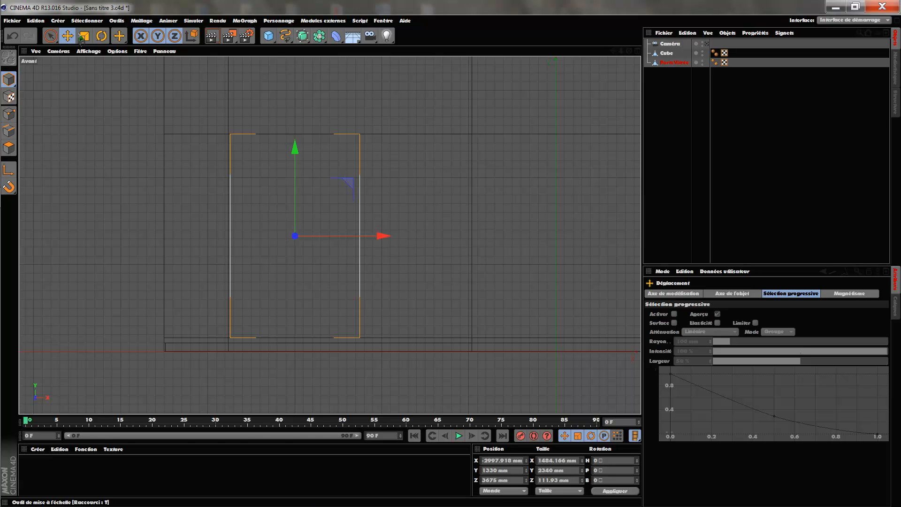
{"action": "key", "text": "t"}
{"action": "left_click_drag", "start_coordinate": [384, 235], "coordinate": [381, 237]}
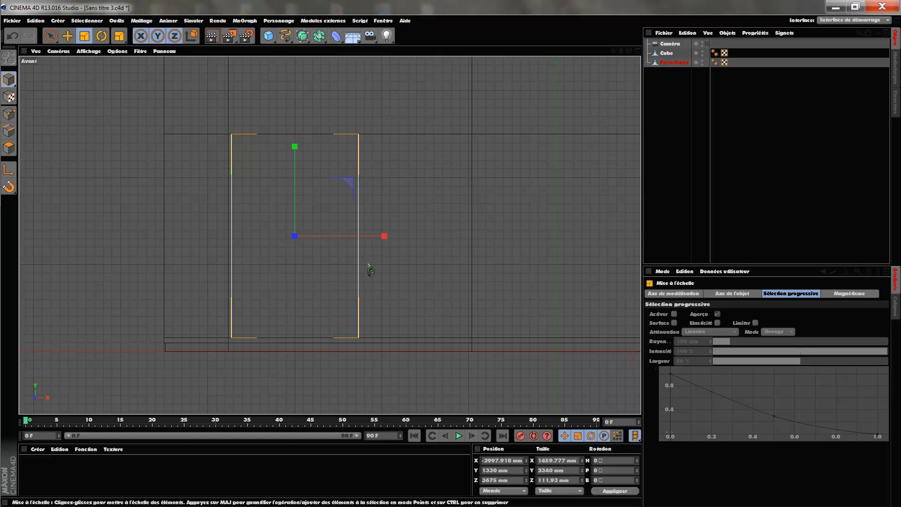
Create an instance of PorteVitrée and move it along X to about -1649 mm, over the other half of the opening.
{"action": "left_click", "coordinate": [675, 62]}
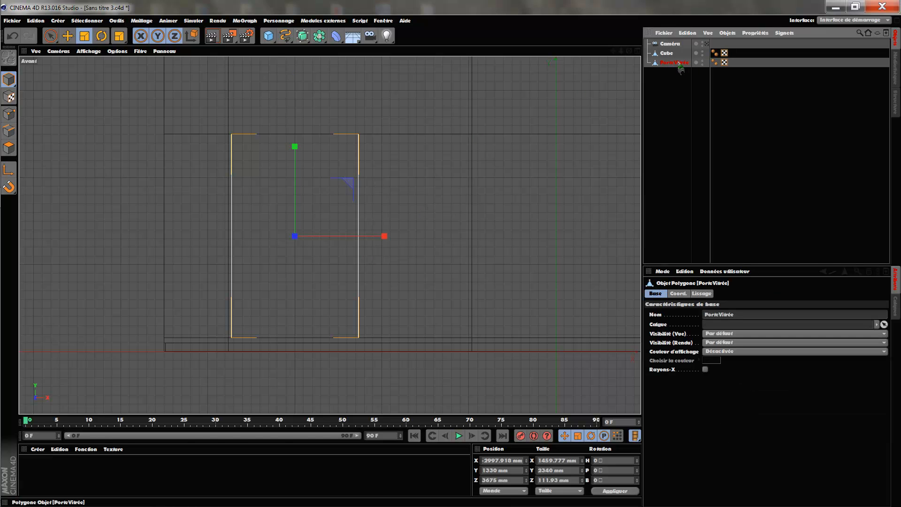
{"action": "left_click_drag", "start_coordinate": [319, 36], "coordinate": [511, 61]}
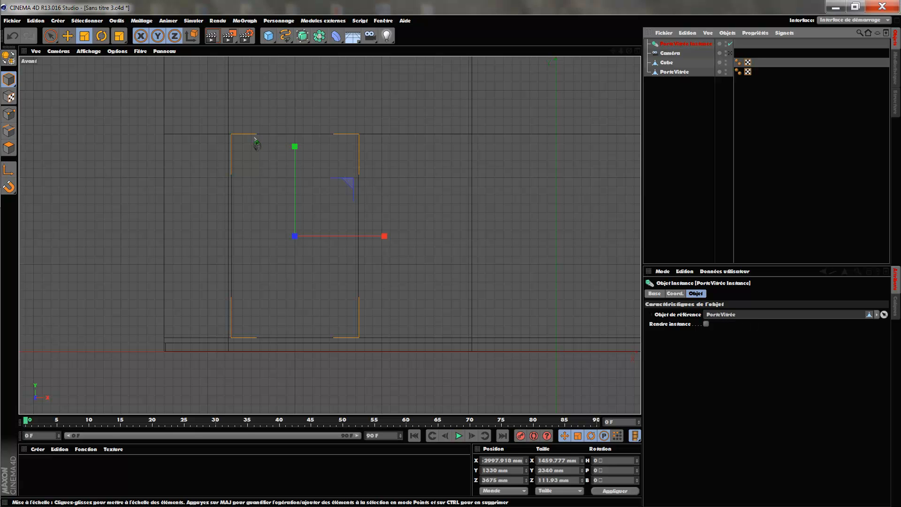
{"action": "left_click", "coordinate": [67, 35]}
{"action": "left_click_drag", "start_coordinate": [382, 236], "coordinate": [499, 233]}
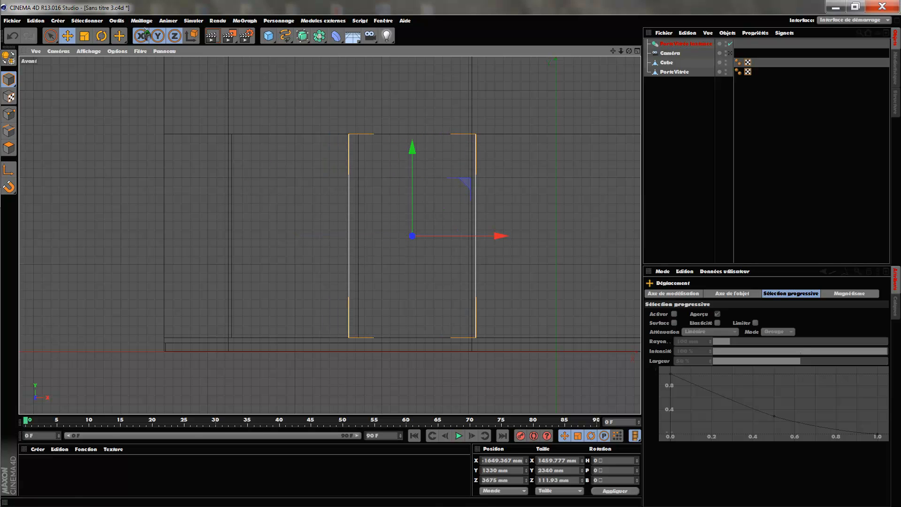
{"action": "left_click", "coordinate": [85, 36]}
{"action": "mouse_move", "coordinate": [503, 242]}
{"action": "left_mouse_down"}
{"action": "mouse_move", "coordinate": [470, 243]}
{"action": "mouse_move", "coordinate": [491, 243]}
{"action": "left_mouse_up"}
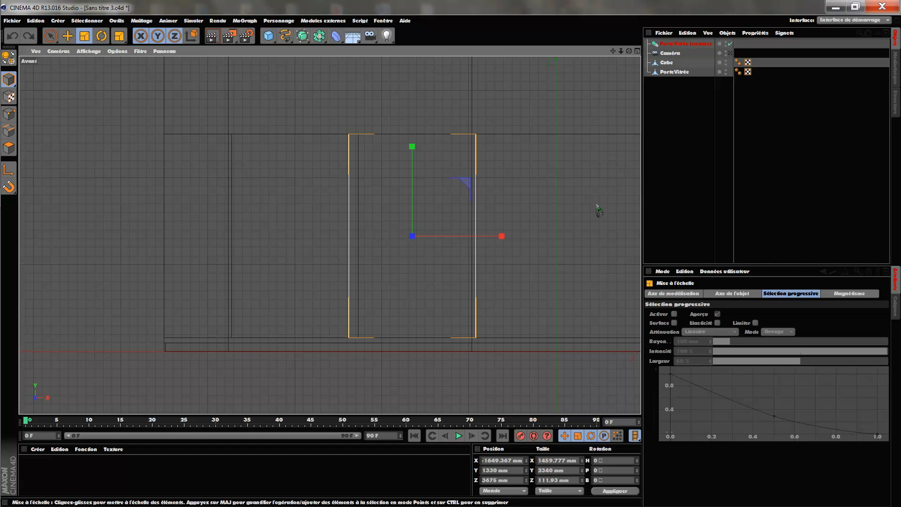
Scale the original PorteVitrée's width to about 1391 mm and move it along X to about -3063 mm.
{"action": "left_click", "coordinate": [678, 72]}
{"action": "mouse_move", "coordinate": [381, 241]}
{"action": "left_mouse_down"}
{"action": "mouse_move", "coordinate": [356, 240]}
{"action": "mouse_move", "coordinate": [383, 240]}
{"action": "mouse_move", "coordinate": [364, 240]}
{"action": "mouse_move", "coordinate": [374, 235]}
{"action": "mouse_move", "coordinate": [377, 243]}
{"action": "left_mouse_up"}
{"action": "key", "text": "e"}
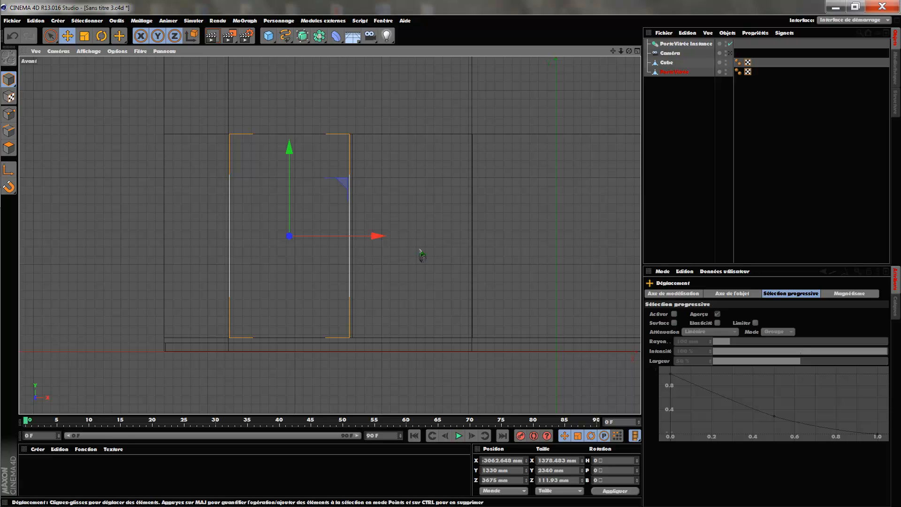
{"action": "key", "text": "t"}
{"action": "left_click_drag", "start_coordinate": [380, 244], "coordinate": [382, 244]}
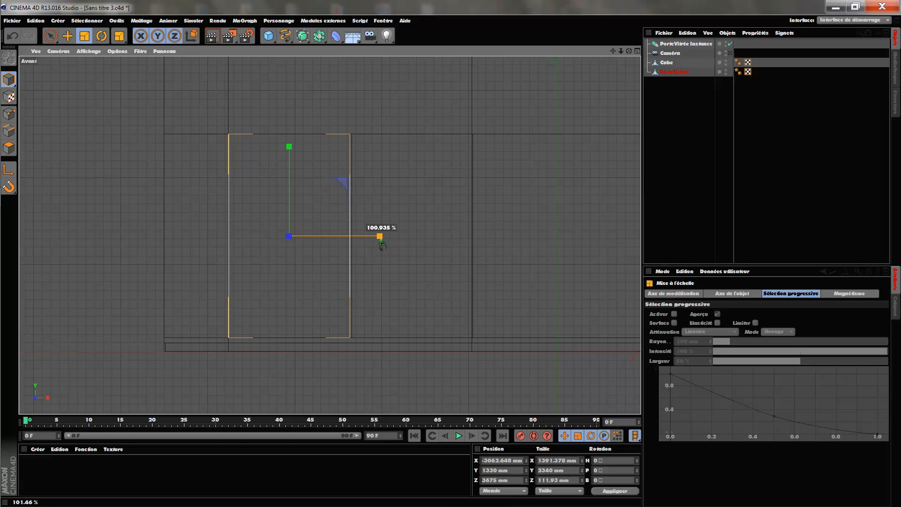
{"action": "key", "text": "e"}
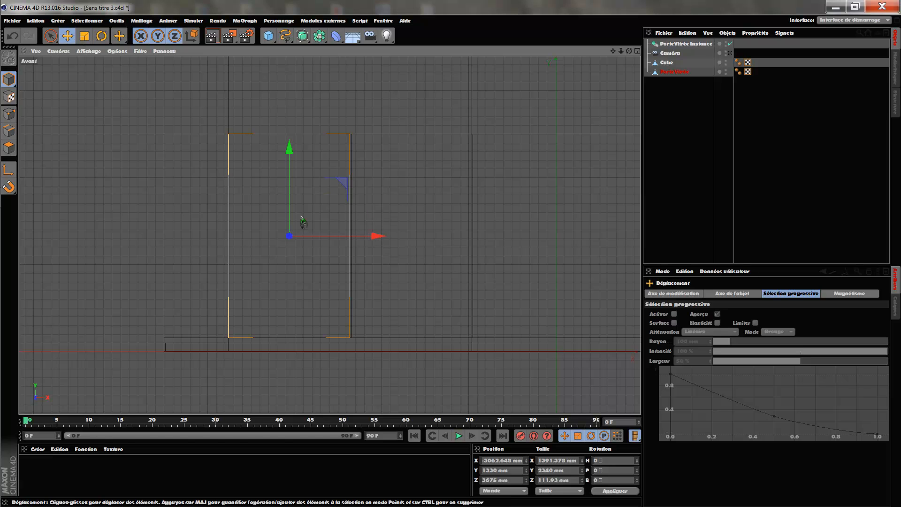
Move PorteVitrée along X to about -3074 mm and its instance to about -1666 mm.
{"action": "left_click_drag", "start_coordinate": [373, 239], "coordinate": [374, 242]}
{"action": "left_click", "coordinate": [693, 44]}
{"action": "left_click_drag", "start_coordinate": [500, 241], "coordinate": [499, 240]}
{"action": "left_click", "coordinate": [676, 72]}
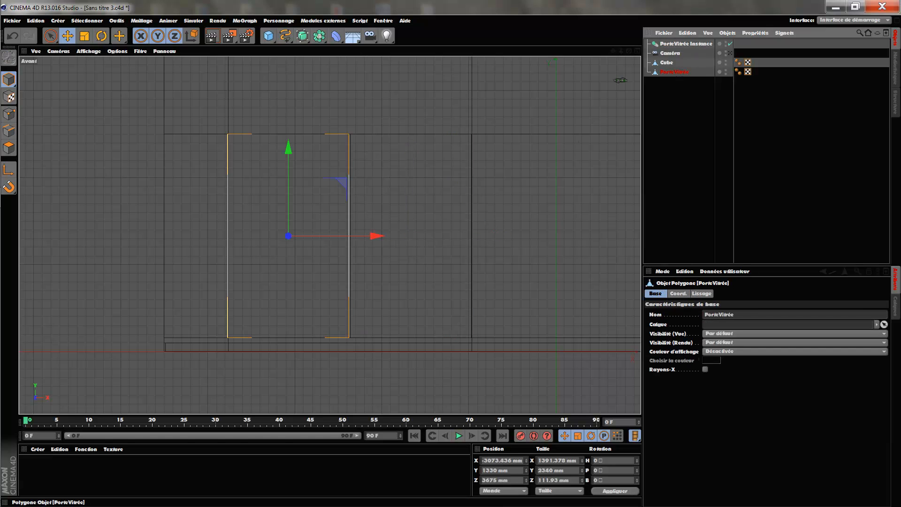
Scale PorteVitrée's width along X to about 1444 mm and move it to about -3036 mm.
{"action": "left_click", "coordinate": [85, 36]}
{"action": "left_click_drag", "start_coordinate": [377, 236], "coordinate": [379, 241]}
{"action": "key", "text": "e"}
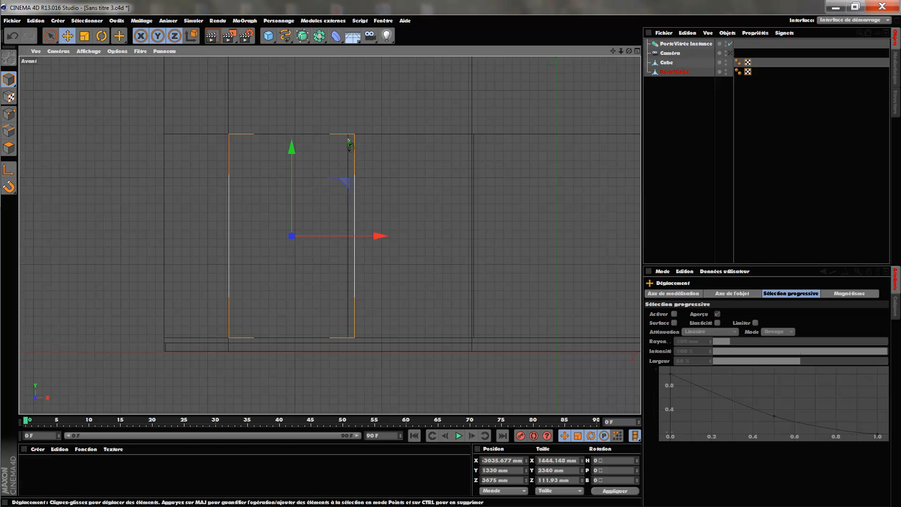
Align the panels with the opening's sides by moving the instance along X to about -1687 mm and PorteVitrée to about -3041 mm.
{"action": "left_click", "coordinate": [685, 44]}
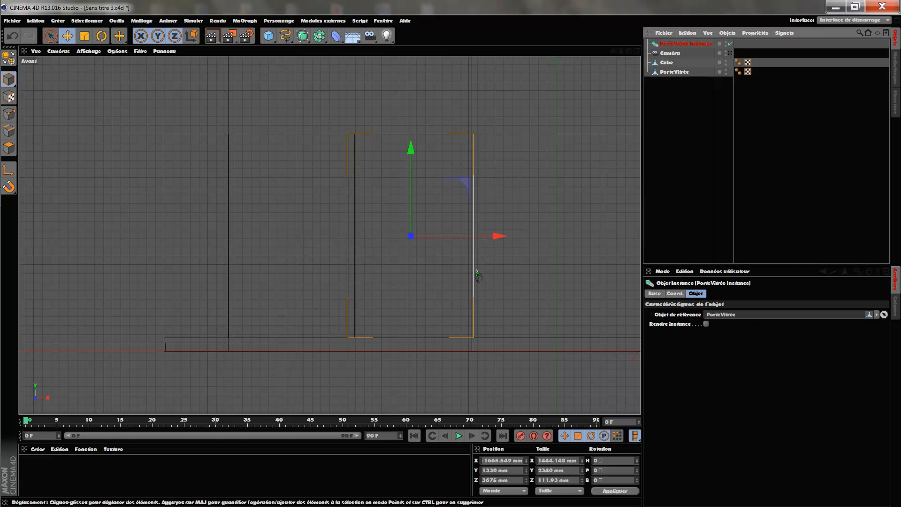
{"action": "left_click_drag", "start_coordinate": [499, 242], "coordinate": [496, 243]}
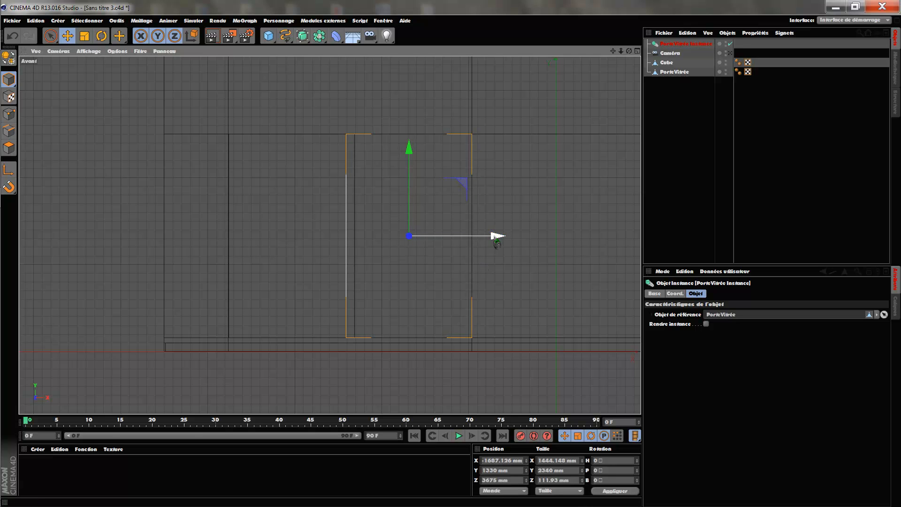
{"action": "left_click", "coordinate": [675, 72]}
{"action": "left_click_drag", "start_coordinate": [376, 240], "coordinate": [377, 238]}
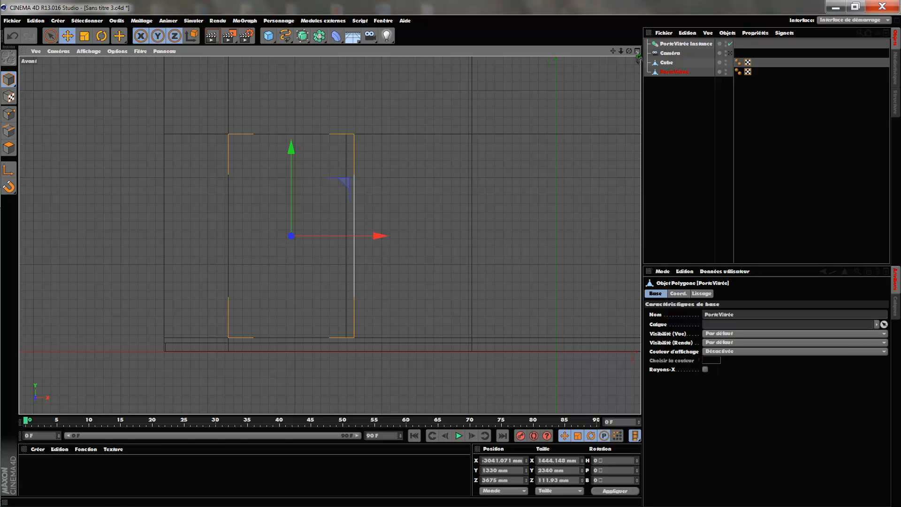
Show the perspective view full size, facing the glass door opening, and hide the PorteVitrée instance in the viewport.
{"action": "left_click", "coordinate": [637, 52]}
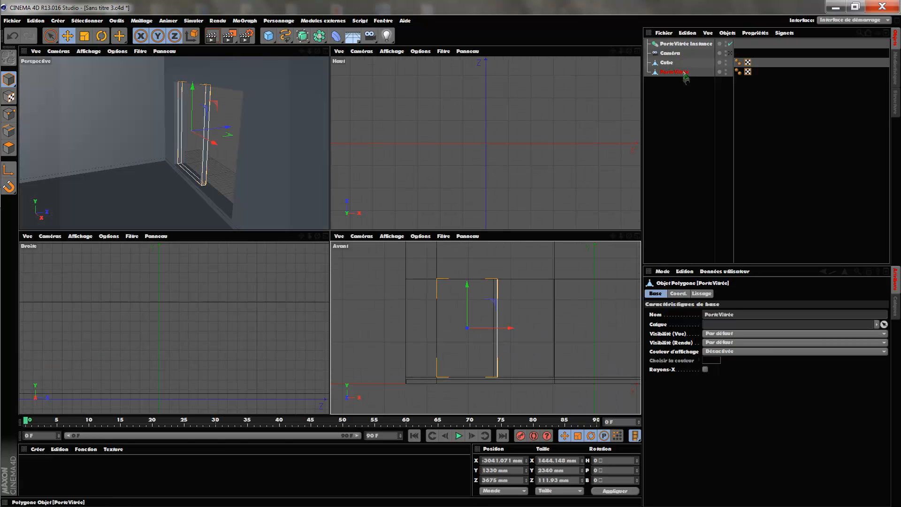
{"action": "key", "text": "F1"}
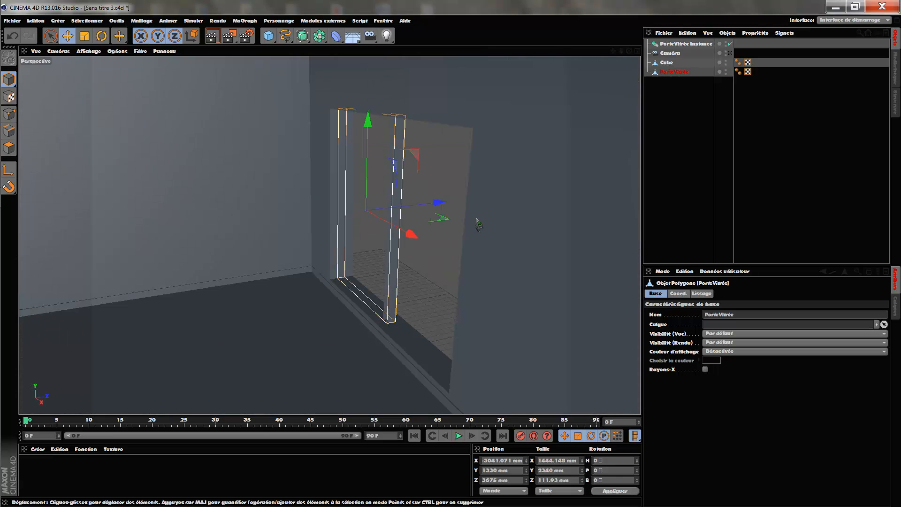
{"action": "left_click_drag", "start_coordinate": [629, 51], "coordinate": [675, 51]}
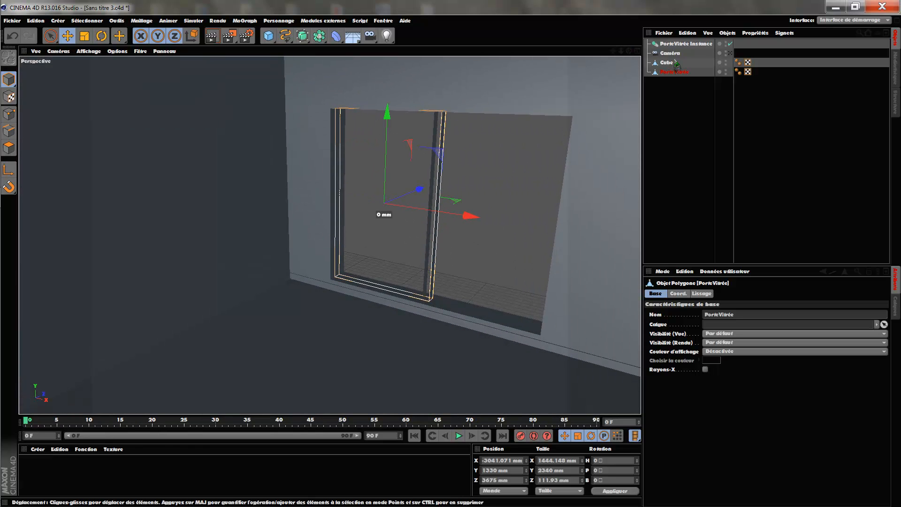
{"action": "left_click", "coordinate": [725, 42]}
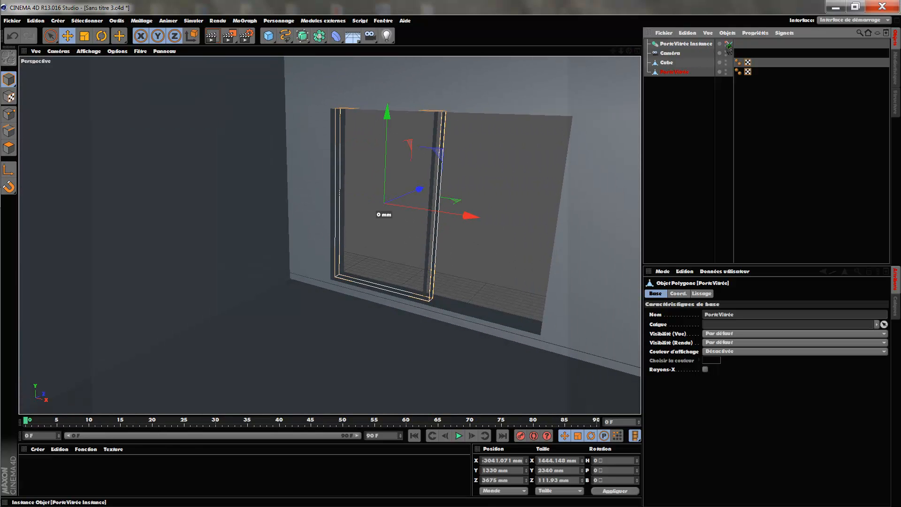
{"action": "left_click_drag", "start_coordinate": [629, 51], "coordinate": [633, 60]}
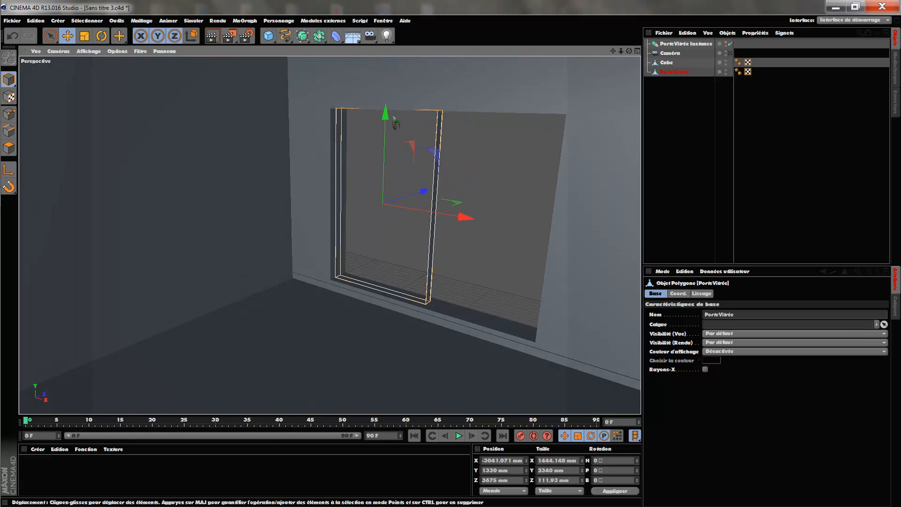
{"action": "scroll", "coordinate": [415, 109], "scroll_direction": "up", "scroll_amount": 3}
Try to extrude PorteVitrée's polygons by about -71 mm without caps, and undo it.
{"action": "left_click", "coordinate": [8, 148]}
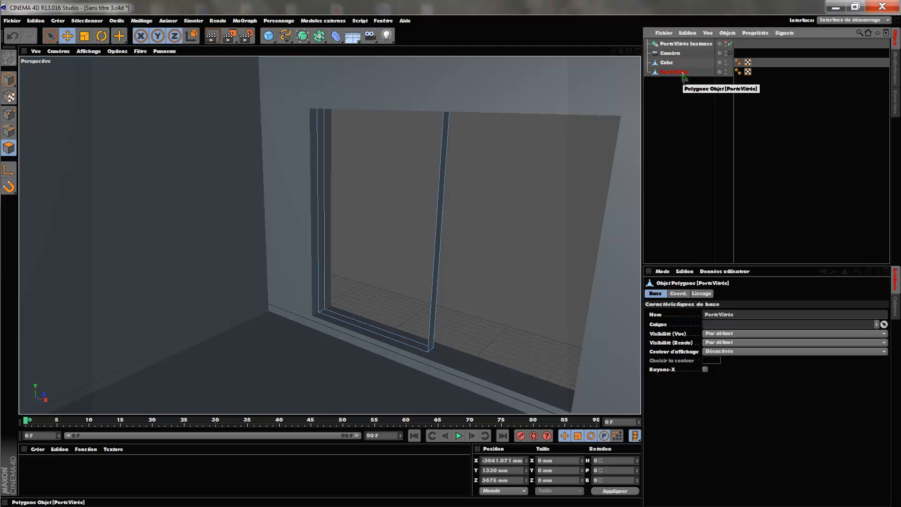
{"action": "right_click", "coordinate": [213, 149]}
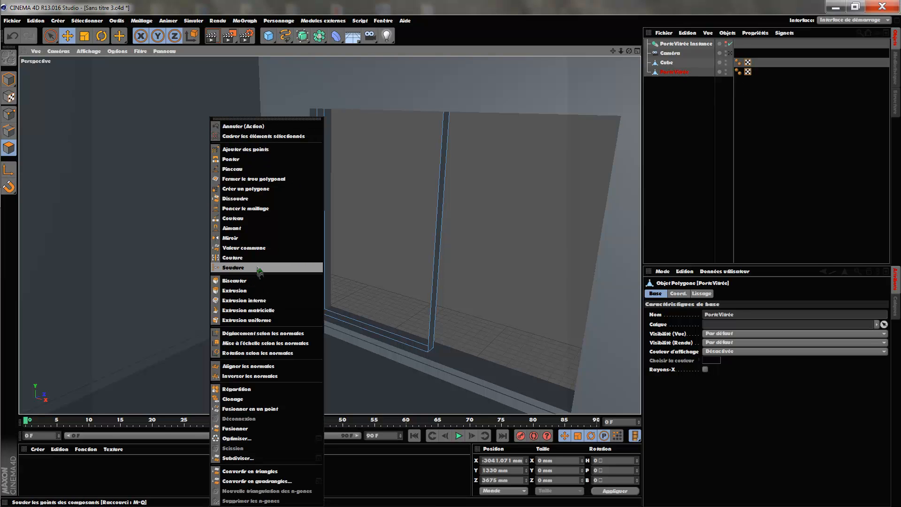
{"action": "left_click", "coordinate": [256, 288]}
{"action": "left_click_drag", "start_coordinate": [364, 252], "coordinate": [352, 252]}
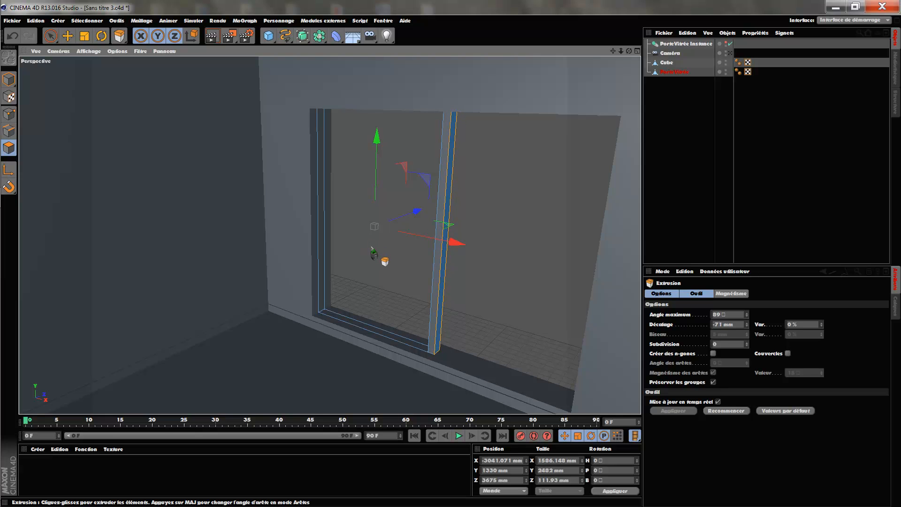
{"action": "key", "text": "ctrl+z"}
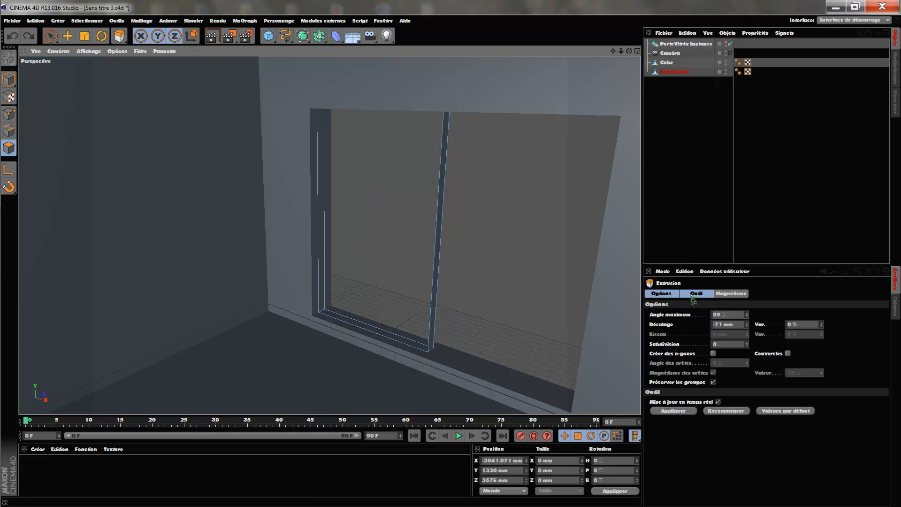
Try to extrude PorteVitrée's polygons by about -46 mm with caps enabled, and undo it.
{"action": "left_click", "coordinate": [788, 354]}
{"action": "mouse_move", "coordinate": [365, 255]}
{"action": "left_mouse_down"}
{"action": "mouse_move", "coordinate": [376, 255]}
{"action": "mouse_move", "coordinate": [368, 255]}
{"action": "left_mouse_up"}
{"action": "key", "text": "ctrl+z"}
{"action": "left_click", "coordinate": [678, 72]}
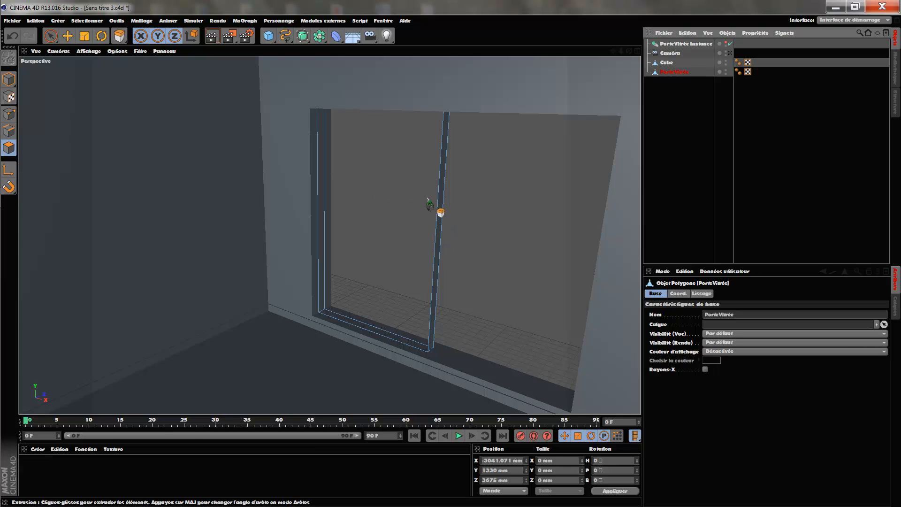
{"action": "left_click_drag", "start_coordinate": [413, 221], "coordinate": [416, 213]}
{"action": "key", "text": "ctrl+z"}
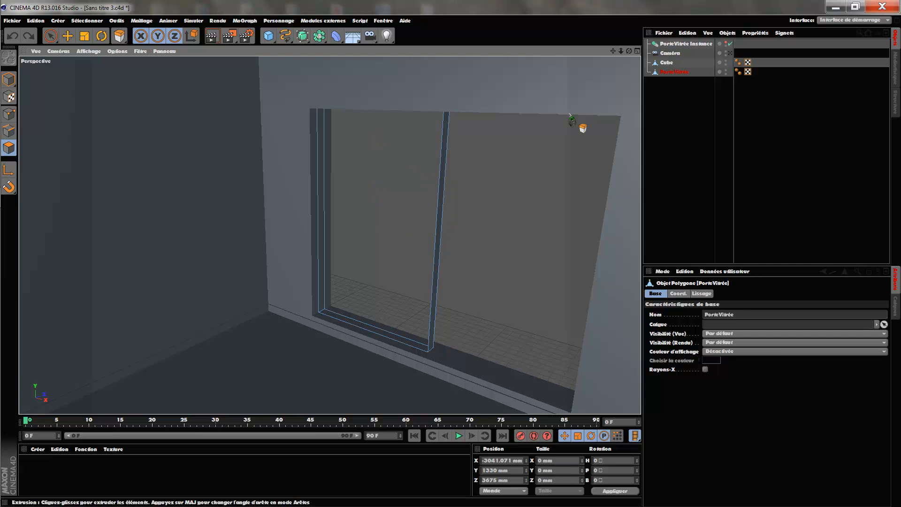
Extrude PorteVitrée's polygons by about 53 mm with caps enabled to thicken the door frame.
{"action": "left_click", "coordinate": [115, 38]}
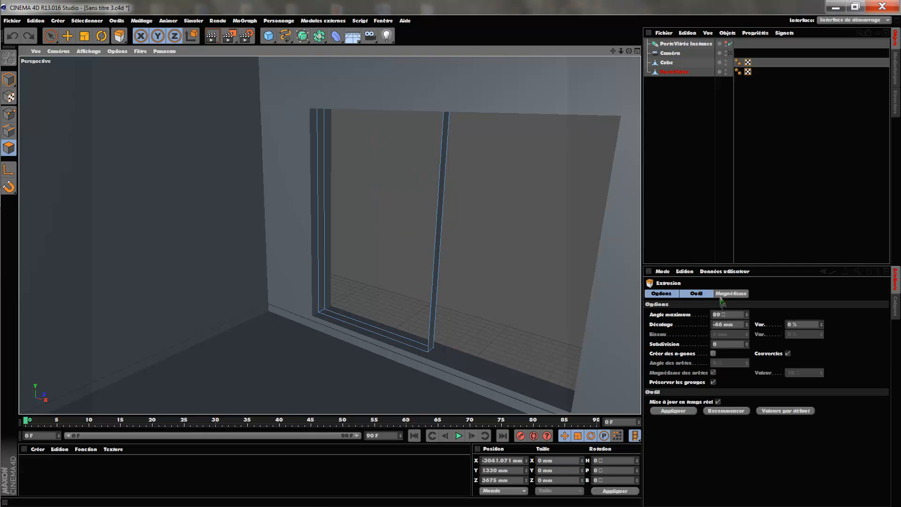
{"action": "left_click", "coordinate": [788, 354]}
{"action": "left_click_drag", "start_coordinate": [412, 267], "coordinate": [424, 264]}
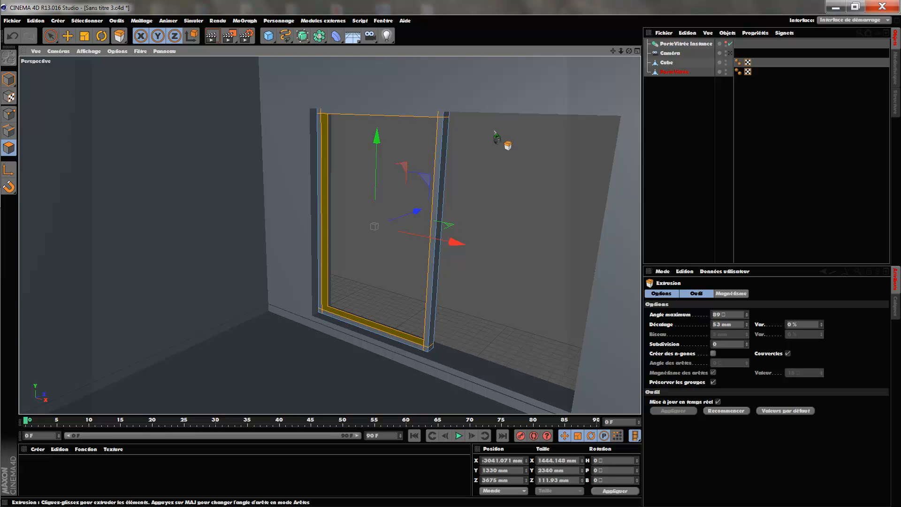
Show the PorteVitrée instance in the viewport to check both door frames, and return to object editing mode.
{"action": "left_click", "coordinate": [726, 42]}
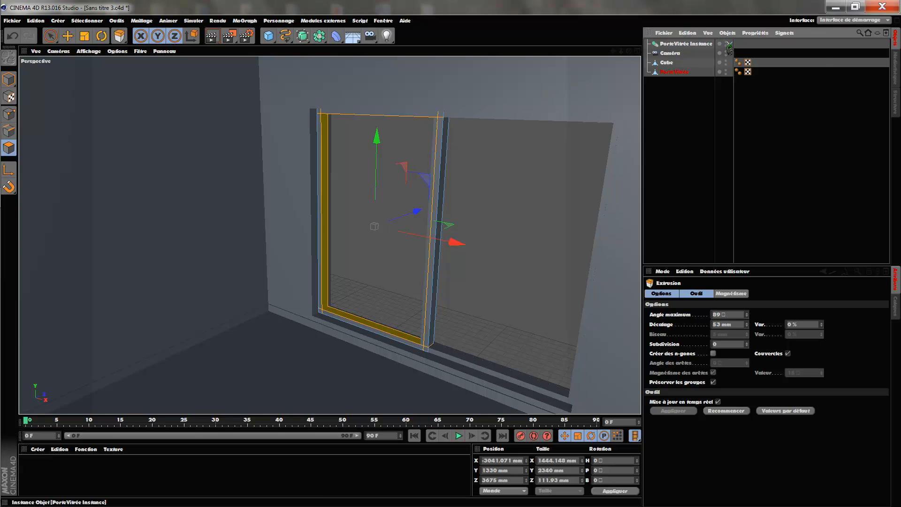
{"action": "left_click", "coordinate": [729, 43]}
{"action": "left_click_drag", "start_coordinate": [630, 51], "coordinate": [629, 52]}
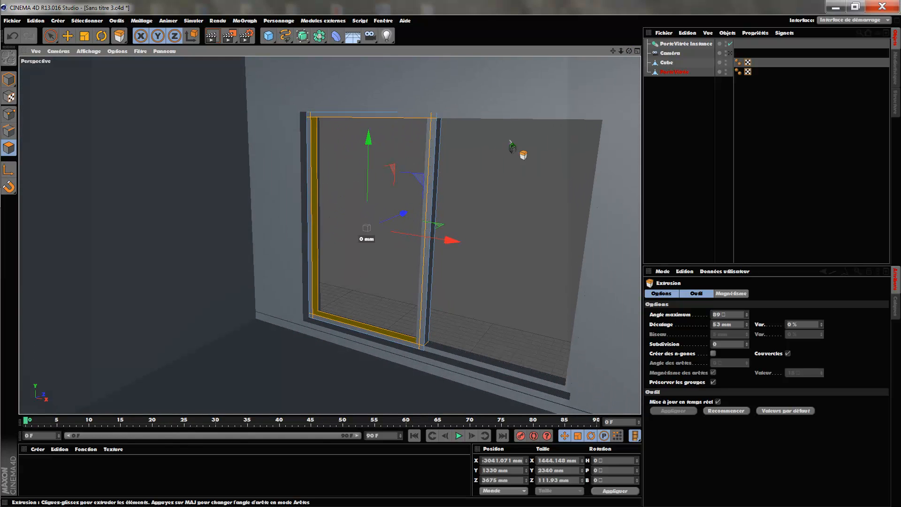
{"action": "left_click", "coordinate": [9, 80]}
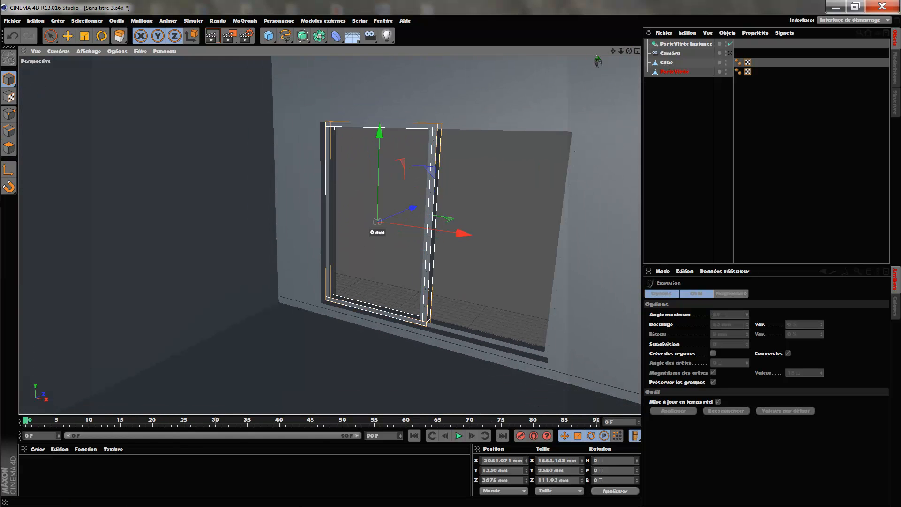
{"action": "left_click_drag", "start_coordinate": [629, 51], "coordinate": [629, 51]}
{"action": "left_click_drag", "start_coordinate": [412, 165], "coordinate": [411, 165]}
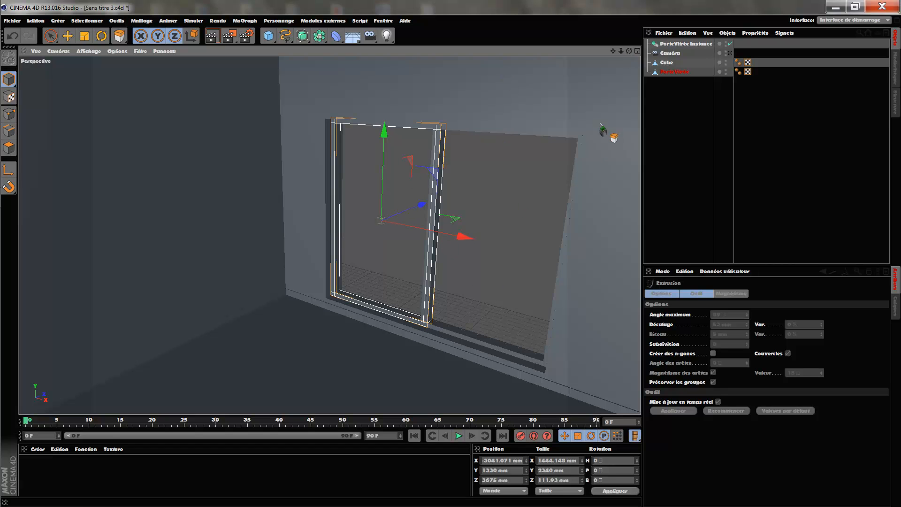
Hide the PorteVitrée instance in the viewport again, leaving a close view of the original door frame.
{"action": "left_click", "coordinate": [730, 44]}
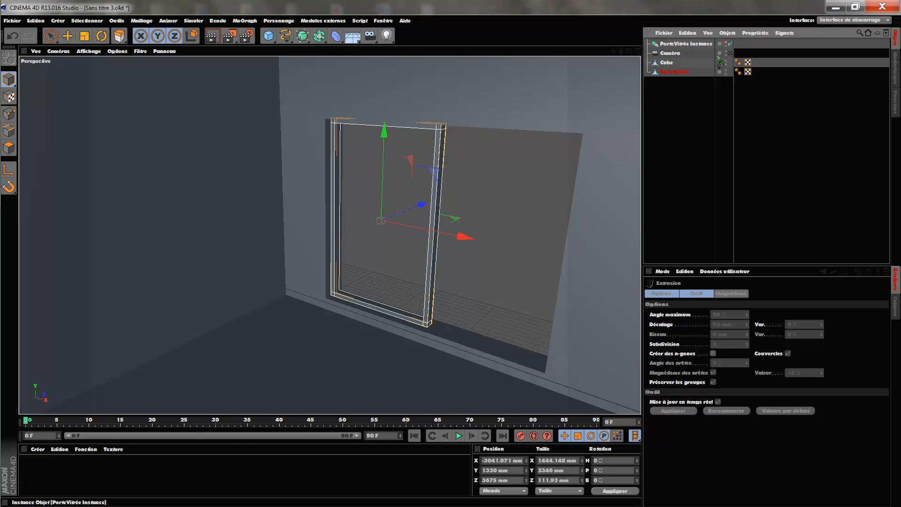
{"action": "scroll", "coordinate": [409, 145], "scroll_direction": "up", "scroll_amount": 2}
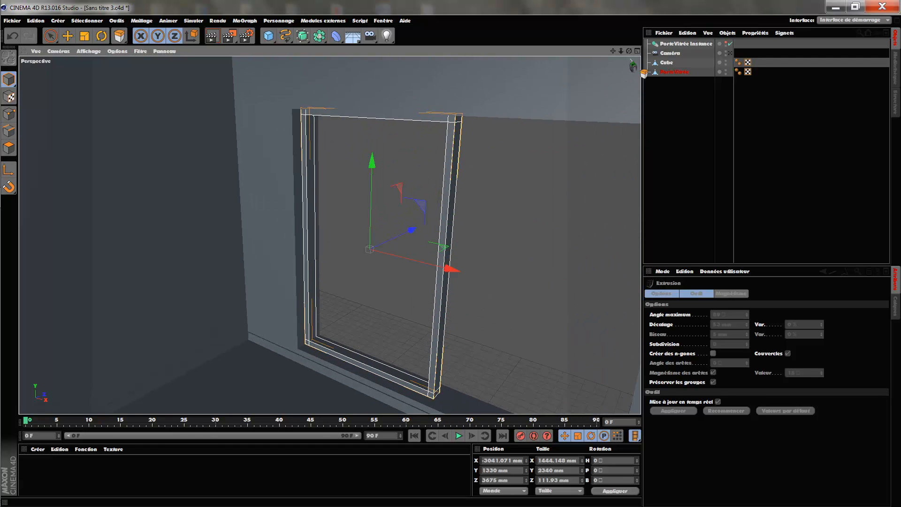
{"action": "mouse_move", "coordinate": [629, 52]}
{"action": "left_mouse_down"}
{"action": "mouse_move", "coordinate": [650, 61]}
{"action": "mouse_move", "coordinate": [664, 94]}
{"action": "mouse_move", "coordinate": [649, 61]}
{"action": "mouse_move", "coordinate": [627, 54]}
{"action": "left_mouse_up"}
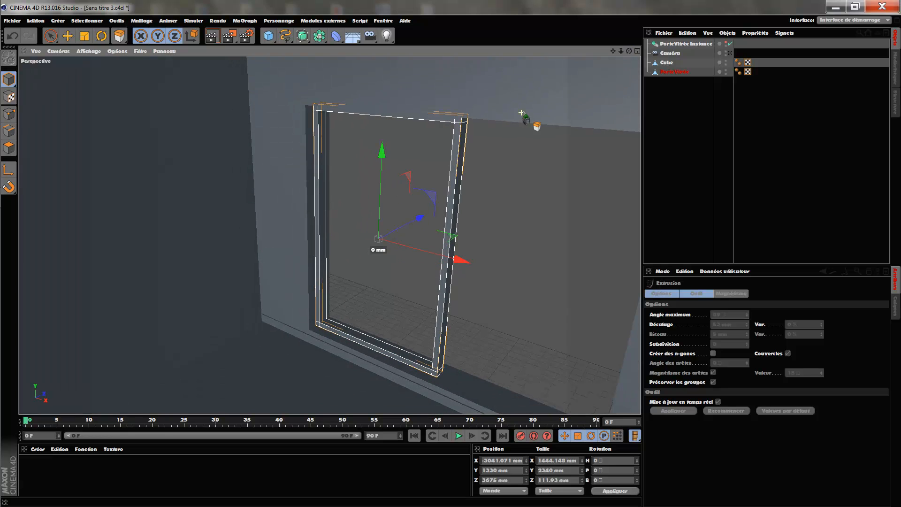
Add a new cube primitive to the scene.
{"action": "left_click", "coordinate": [268, 35]}
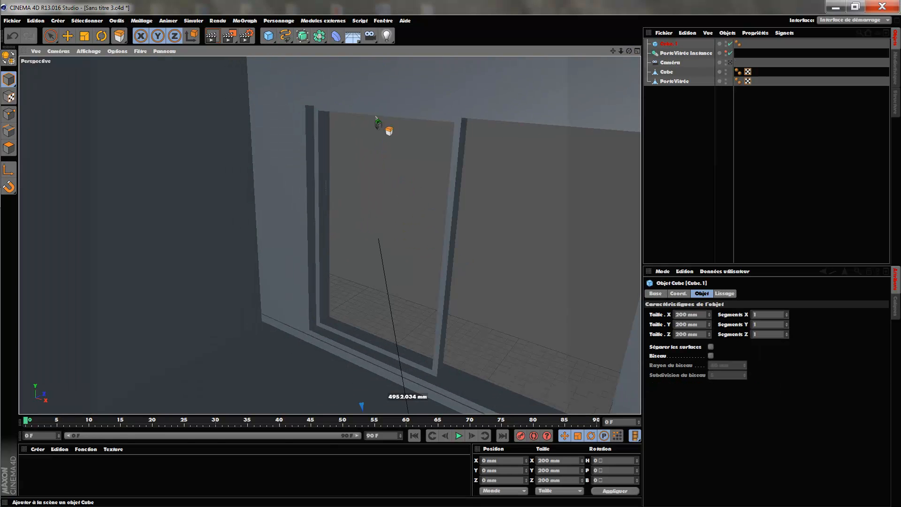
{"action": "mouse_move", "coordinate": [629, 52]}
{"action": "left_mouse_down"}
{"action": "mouse_move", "coordinate": [647, 51]}
{"action": "mouse_move", "coordinate": [633, 54]}
{"action": "left_mouse_up"}
{"action": "left_click_drag", "start_coordinate": [362, 414], "coordinate": [382, 409]}
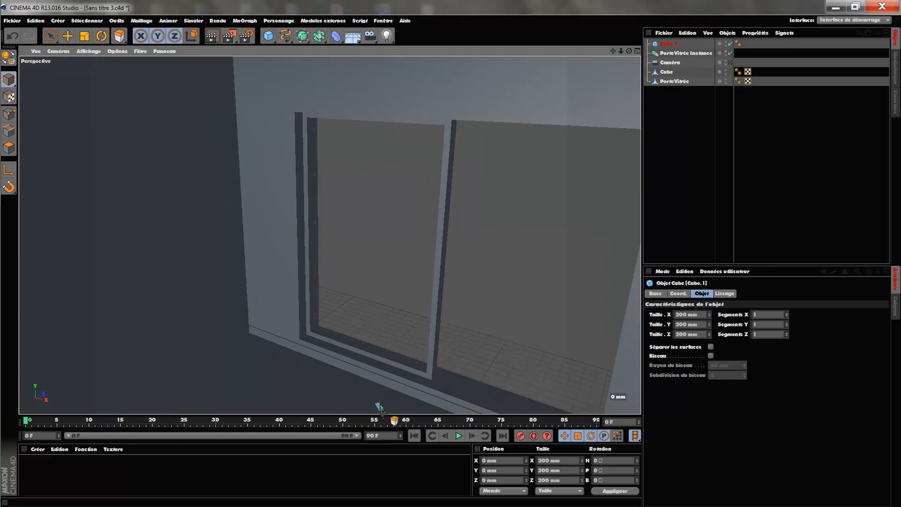
{"action": "mouse_move", "coordinate": [612, 52]}
{"action": "left_mouse_down"}
{"action": "mouse_move", "coordinate": [601, 16]}
{"action": "mouse_move", "coordinate": [606, 57]}
{"action": "left_mouse_up"}
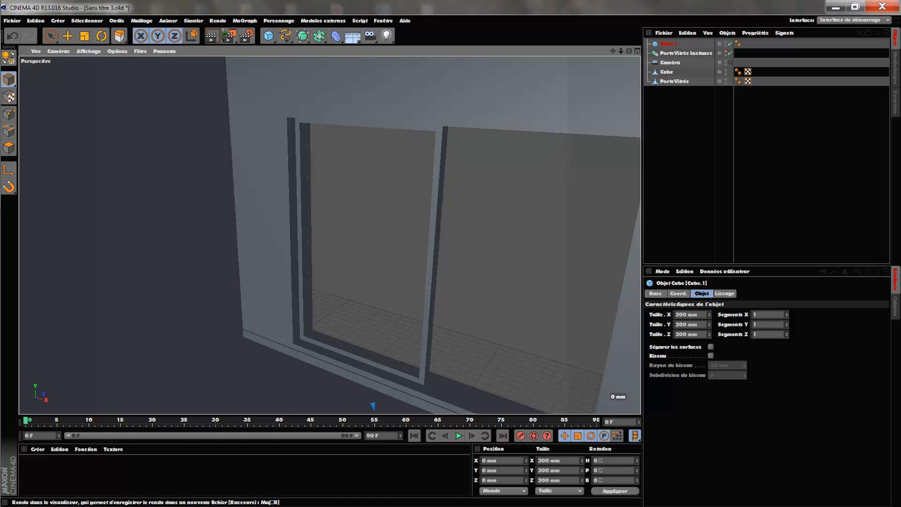
Transfer the new cube to PorteVitrée's position, scale and rotation with the Transférer tool.
{"action": "left_click", "coordinate": [138, 21]}
{"action": "mouse_move", "coordinate": [118, 22]}
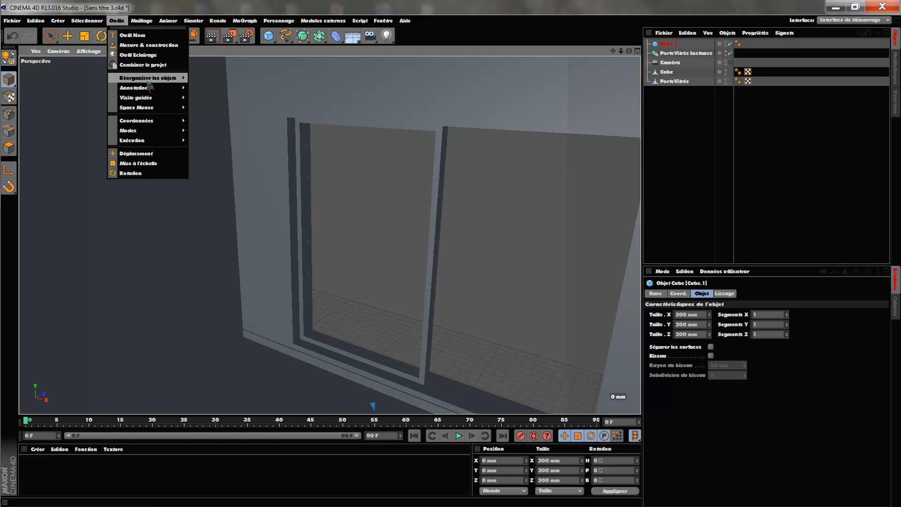
{"action": "mouse_move", "coordinate": [150, 84]}
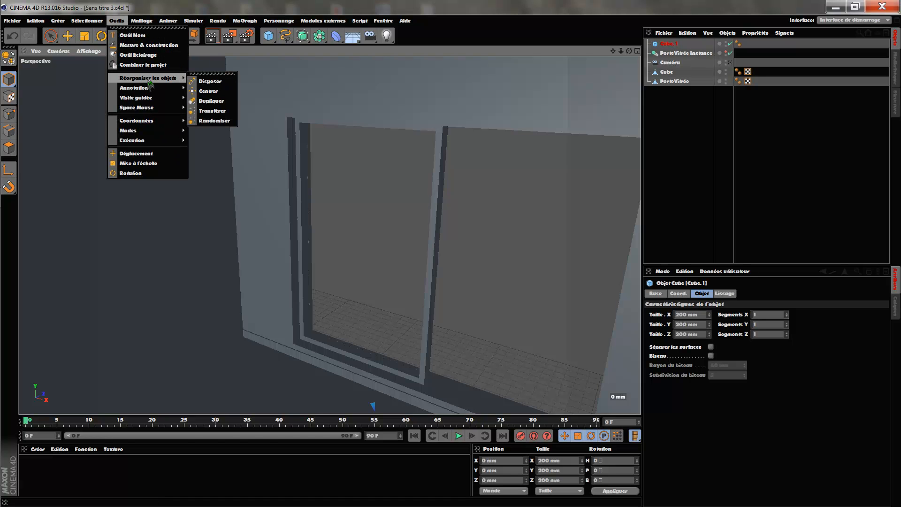
{"action": "left_click", "coordinate": [213, 111]}
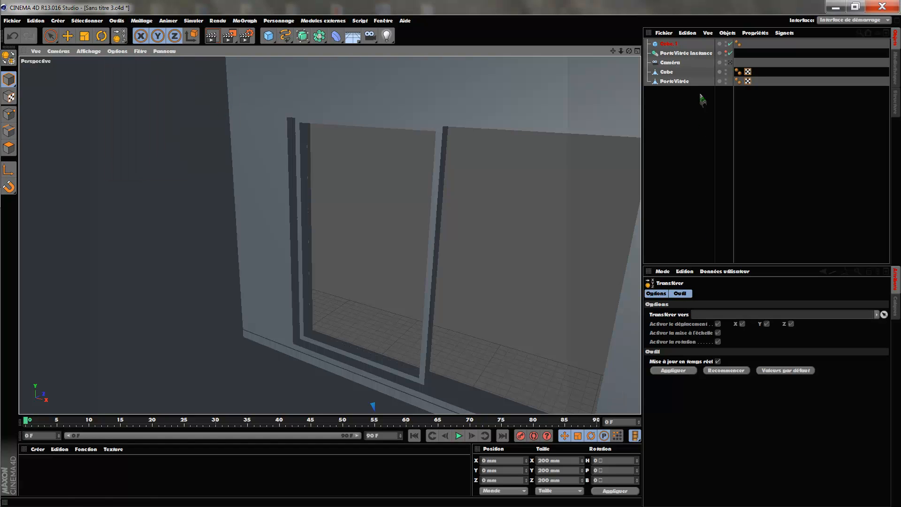
{"action": "left_click_drag", "start_coordinate": [675, 82], "coordinate": [690, 110]}
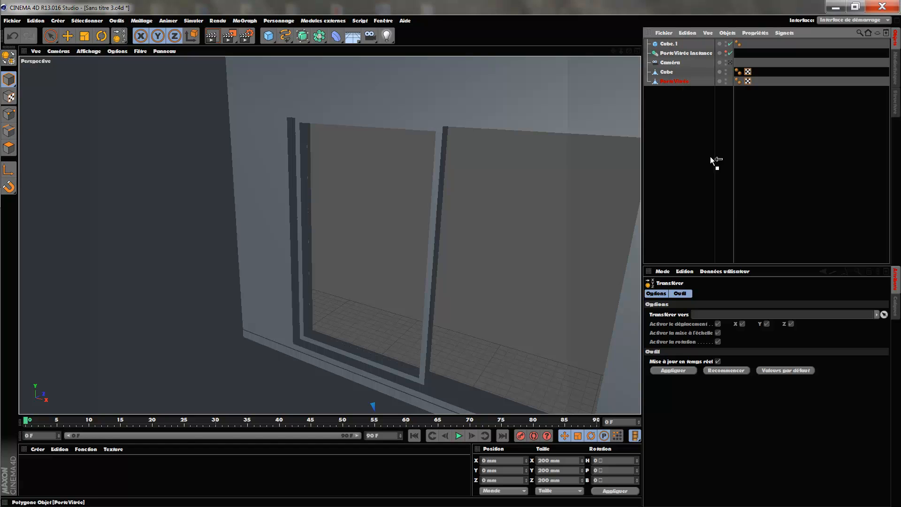
{"action": "left_click_drag", "start_coordinate": [740, 295], "coordinate": [735, 318]}
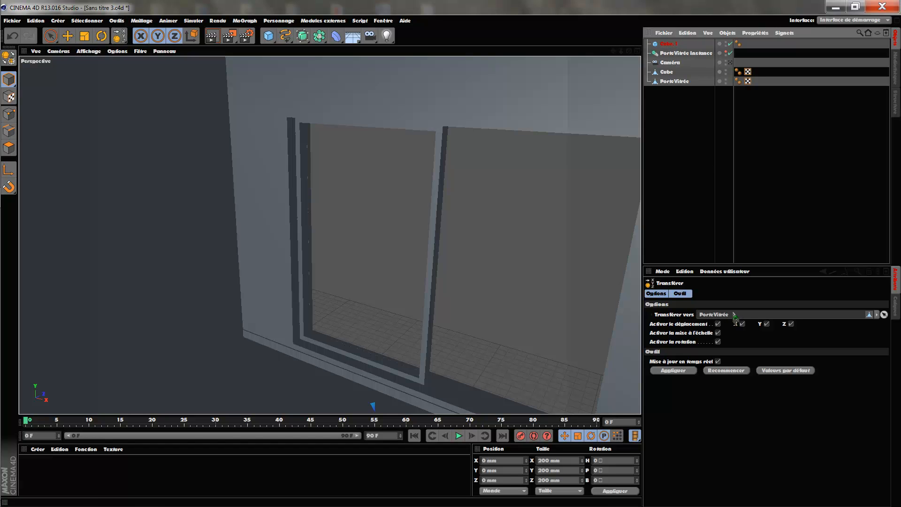
{"action": "left_click", "coordinate": [681, 371]}
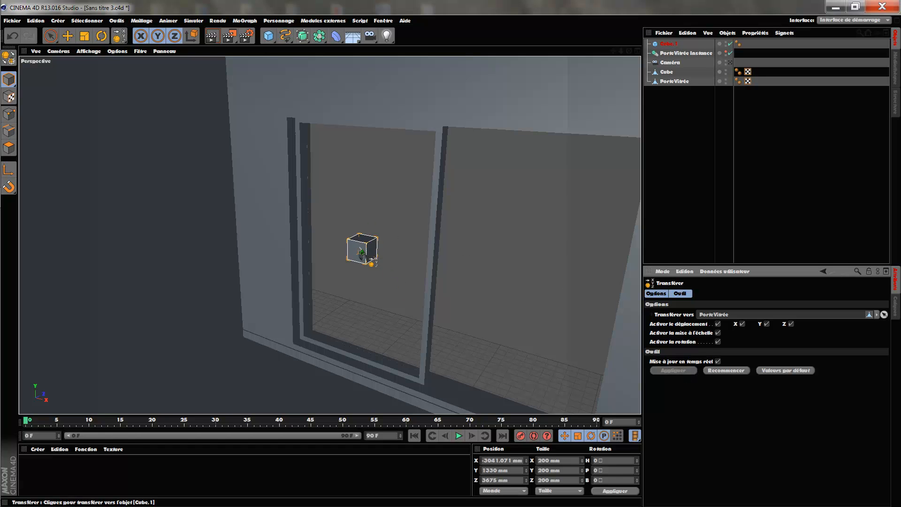
{"action": "left_click_drag", "start_coordinate": [443, 207], "coordinate": [401, 223], "text": "alt"}
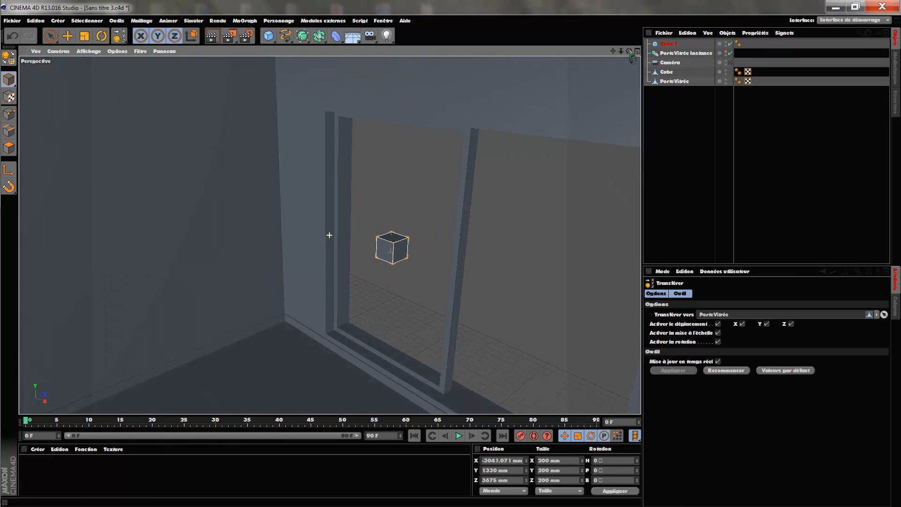
Thin the new cube along Z into a flat pane about 6.3 mm thick.
{"action": "scroll", "coordinate": [440, 177], "scroll_direction": "up", "scroll_amount": 2}
{"action": "scroll", "coordinate": [441, 177], "scroll_direction": "up", "scroll_amount": 2}
{"action": "left_click_drag", "start_coordinate": [614, 52], "coordinate": [624, 14]}
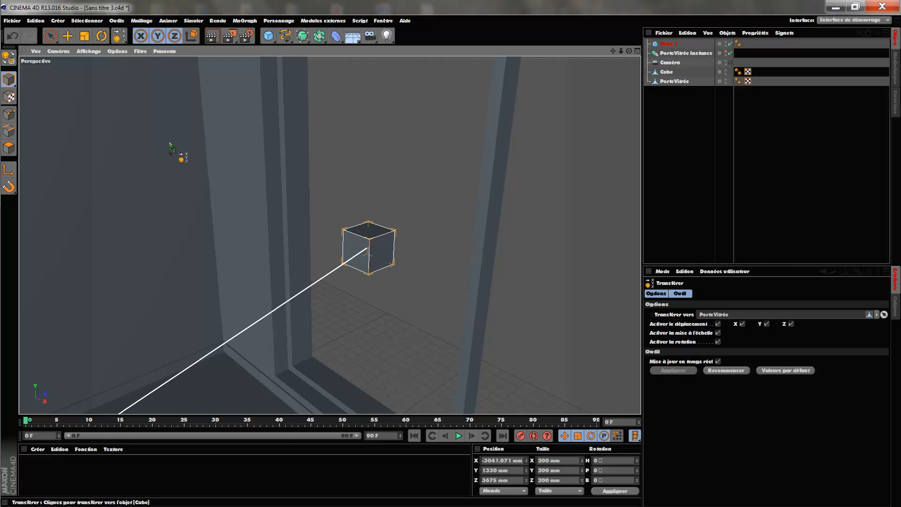
{"action": "left_click", "coordinate": [675, 45]}
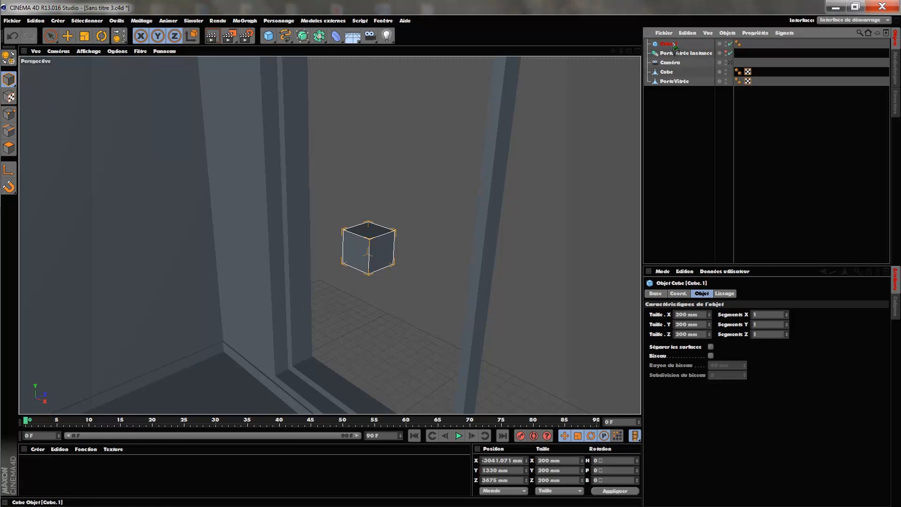
{"action": "left_click", "coordinate": [51, 37]}
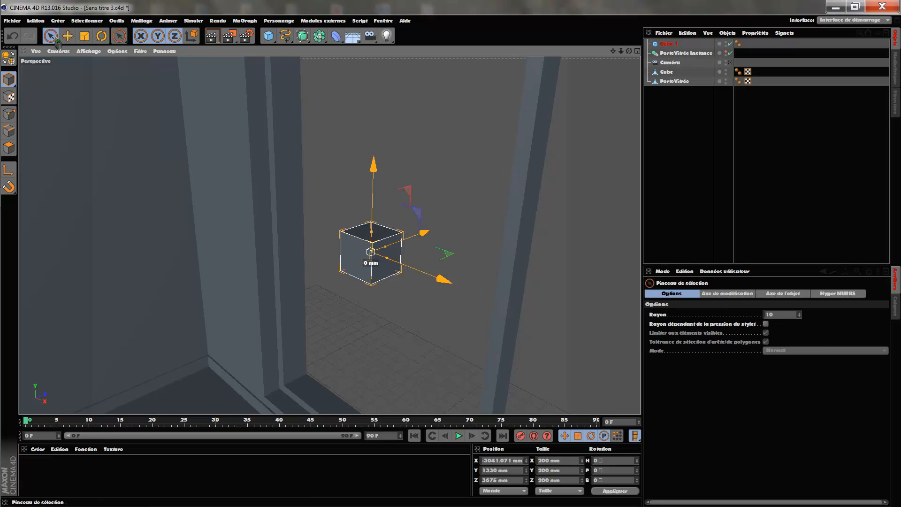
{"action": "scroll", "coordinate": [396, 229], "scroll_direction": "up", "scroll_amount": 4}
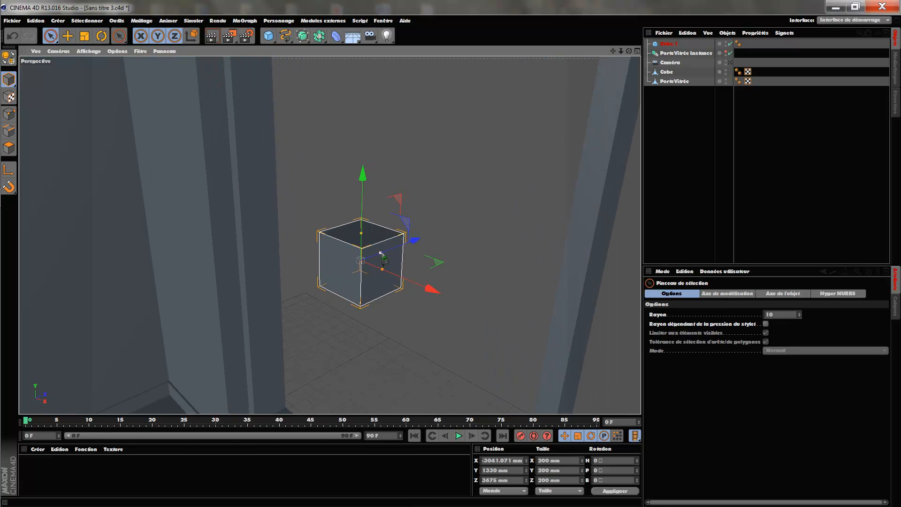
{"action": "mouse_move", "coordinate": [368, 266]}
{"action": "left_mouse_down"}
{"action": "mouse_move", "coordinate": [376, 265]}
{"action": "mouse_move", "coordinate": [356, 268]}
{"action": "mouse_move", "coordinate": [361, 259]}
{"action": "left_mouse_up"}
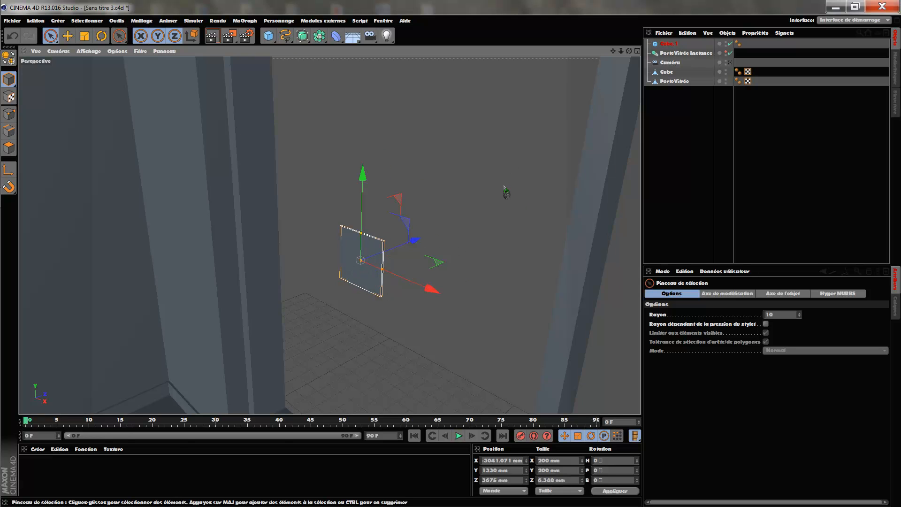
Stretch the thin pane to about 1370 mm in X and 2271 mm in Y so it fills the original door frame.
{"action": "scroll", "coordinate": [504, 187], "scroll_direction": "down", "scroll_amount": 3}
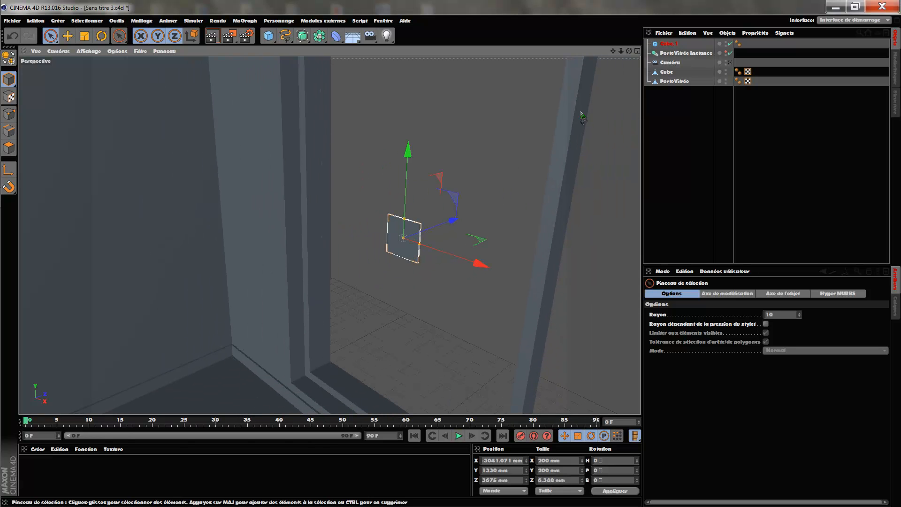
{"action": "scroll", "coordinate": [584, 116], "scroll_direction": "down", "scroll_amount": 3}
{"action": "left_click_drag", "start_coordinate": [628, 51], "coordinate": [618, 91]}
{"action": "scroll", "coordinate": [594, 77], "scroll_direction": "down", "scroll_amount": 1}
{"action": "scroll", "coordinate": [594, 77], "scroll_direction": "down", "scroll_amount": 2}
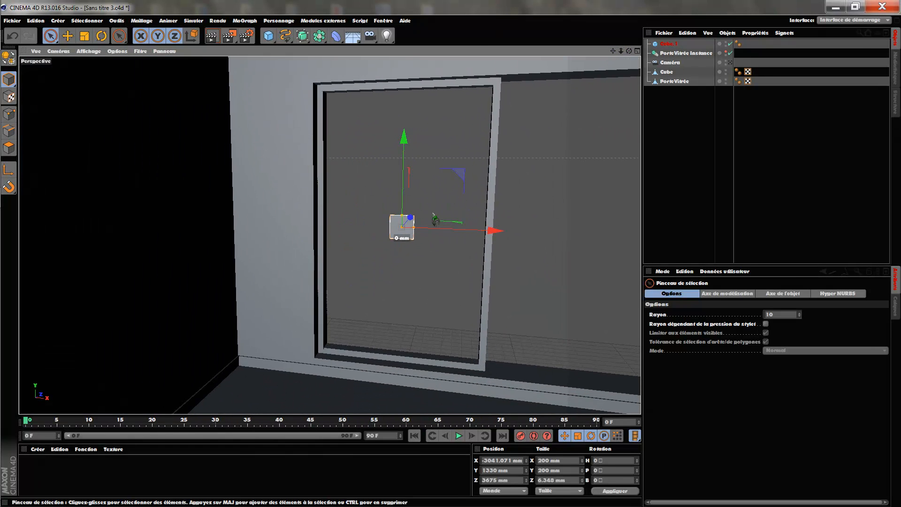
{"action": "left_click_drag", "start_coordinate": [416, 228], "coordinate": [488, 235]}
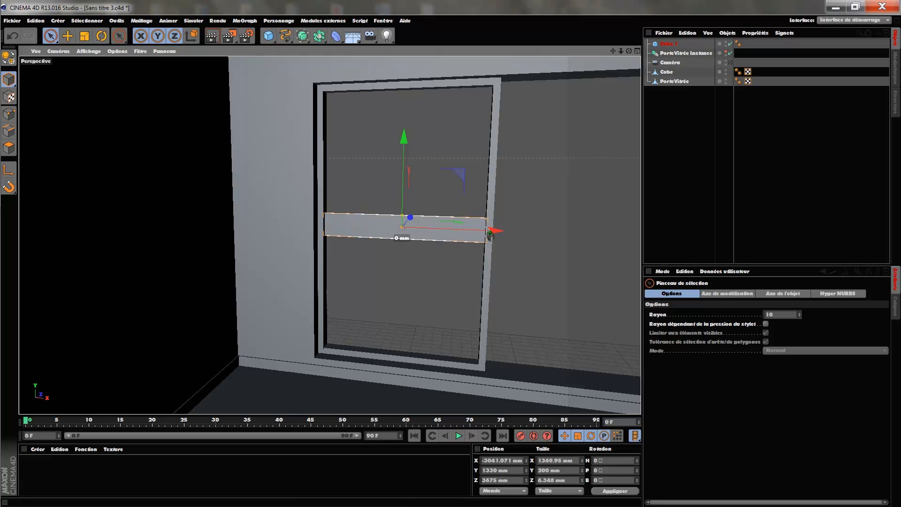
{"action": "left_click_drag", "start_coordinate": [405, 223], "coordinate": [411, 93]}
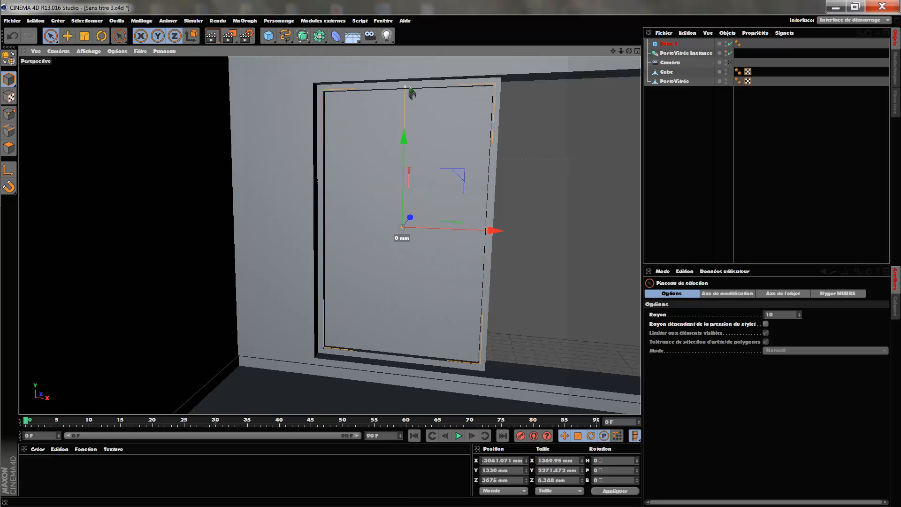
{"action": "left_click_drag", "start_coordinate": [630, 52], "coordinate": [630, 51]}
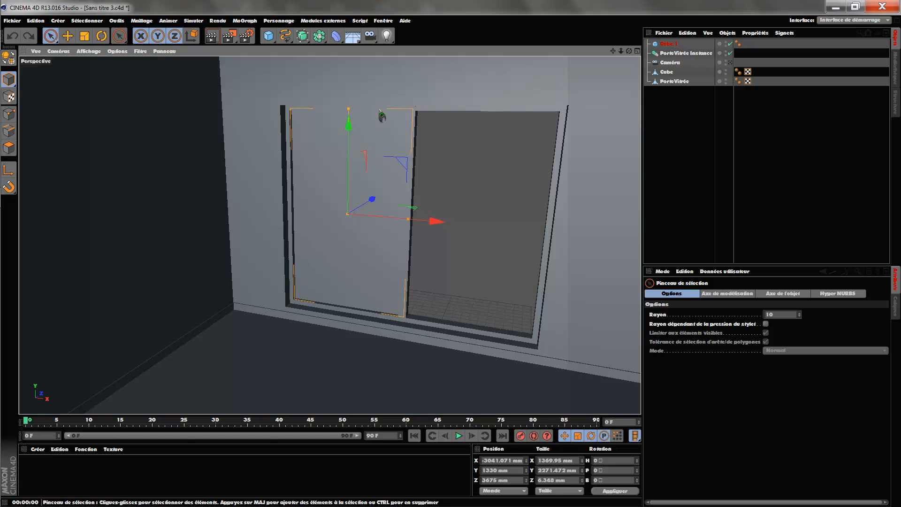
{"action": "scroll", "coordinate": [373, 165], "scroll_direction": "up", "scroll_amount": 2}
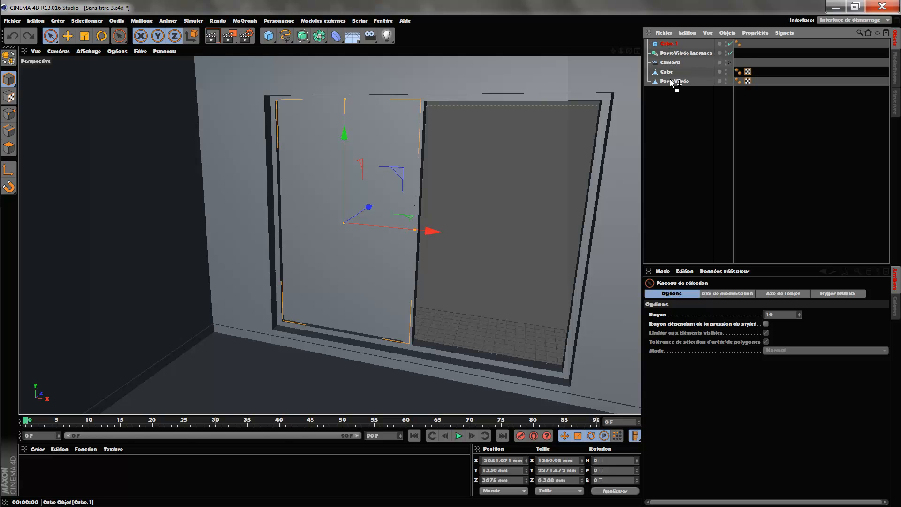
Nest the thin glass pane cube under PorteVitrée and render the perspective view to check the doors.
{"action": "left_click_drag", "start_coordinate": [670, 79], "coordinate": [671, 83]}
{"action": "mouse_move", "coordinate": [629, 50]}
{"action": "left_mouse_down"}
{"action": "mouse_move", "coordinate": [595, 29]}
{"action": "mouse_move", "coordinate": [625, 61]}
{"action": "left_mouse_up"}
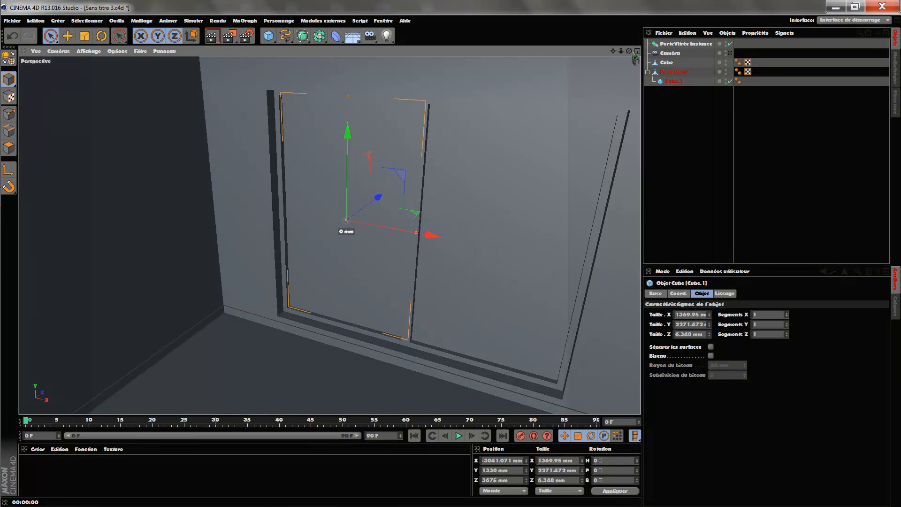
{"action": "scroll", "coordinate": [539, 156], "scroll_direction": "down", "scroll_amount": 1}
{"action": "left_click", "coordinate": [214, 37]}
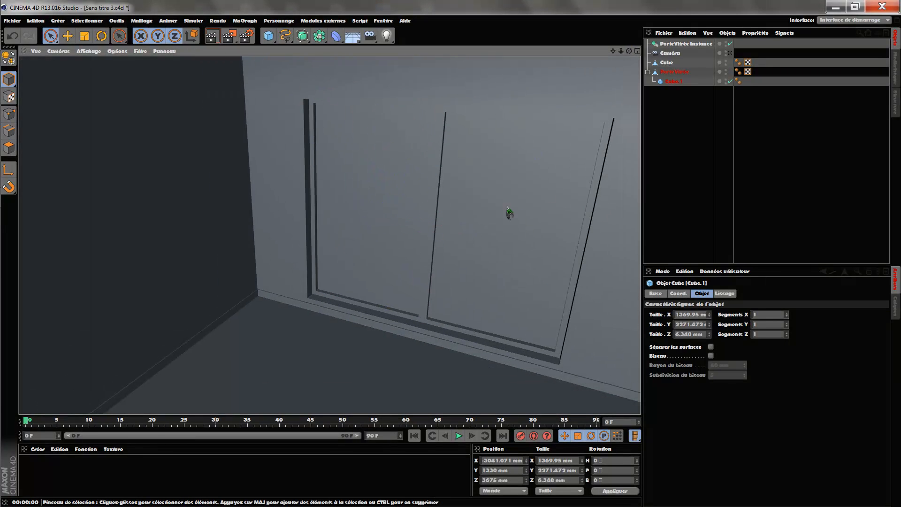
{"action": "left_click", "coordinate": [546, 132]}
{"action": "mouse_move", "coordinate": [614, 50]}
{"action": "left_mouse_down"}
{"action": "mouse_move", "coordinate": [586, 64]}
{"action": "mouse_move", "coordinate": [656, 51]}
{"action": "mouse_move", "coordinate": [687, 93]}
{"action": "mouse_move", "coordinate": [631, 65]}
{"action": "mouse_move", "coordinate": [642, 44]}
{"action": "mouse_move", "coordinate": [545, 40]}
{"action": "mouse_move", "coordinate": [625, 56]}
{"action": "mouse_move", "coordinate": [620, 63]}
{"action": "left_mouse_up"}
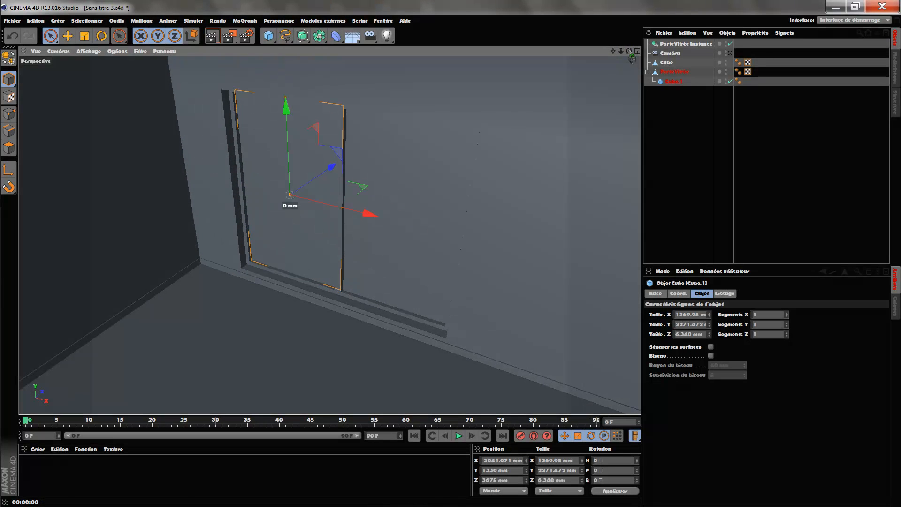
Shift PorteVitrée Instance along Z to about 3798.5 mm in the right view, placing it behind the other door panel.
{"action": "left_click", "coordinate": [677, 73]}
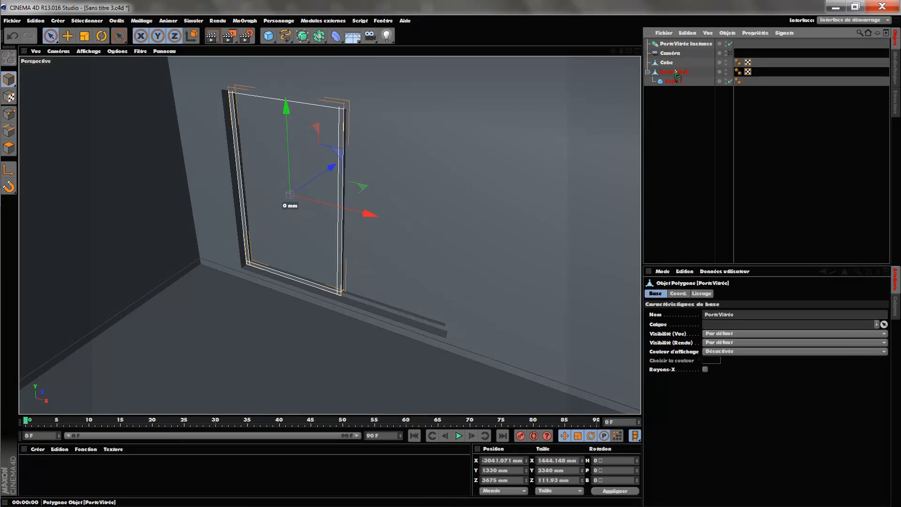
{"action": "left_click", "coordinate": [685, 44]}
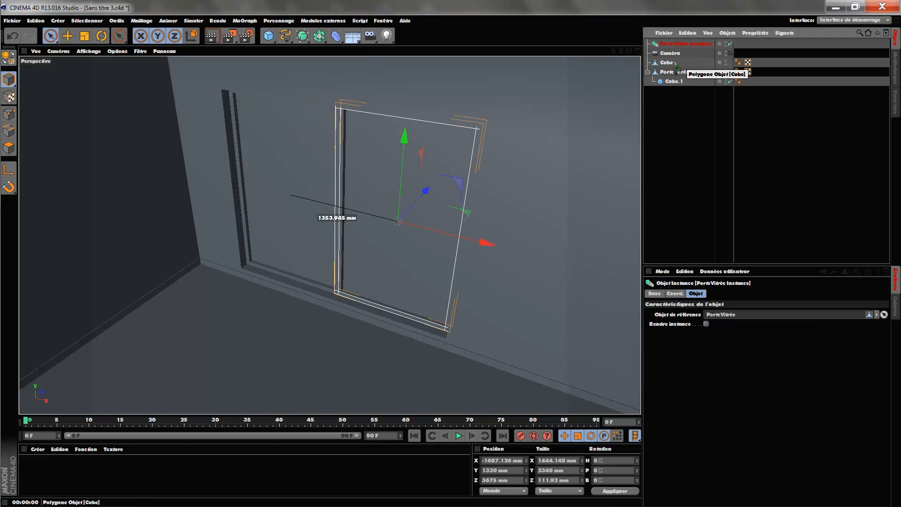
{"action": "left_click", "coordinate": [637, 54]}
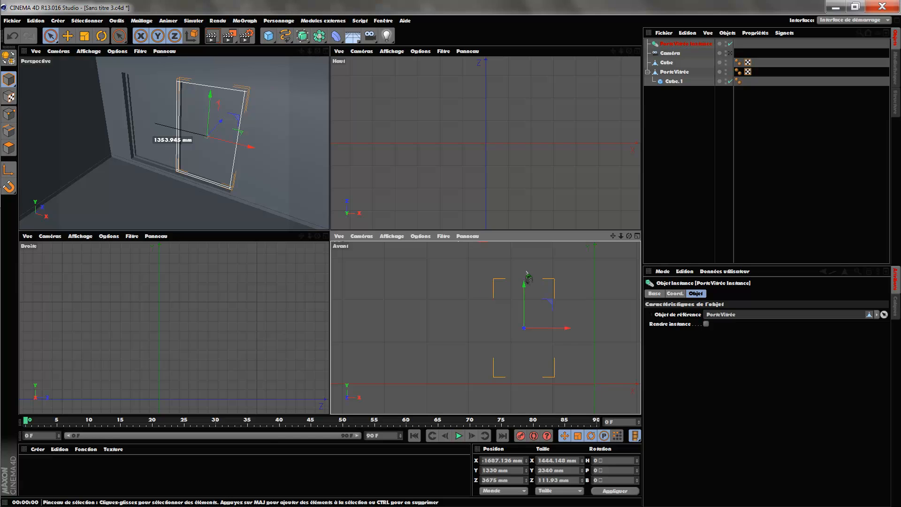
{"action": "left_click_drag", "start_coordinate": [614, 236], "coordinate": [633, 237]}
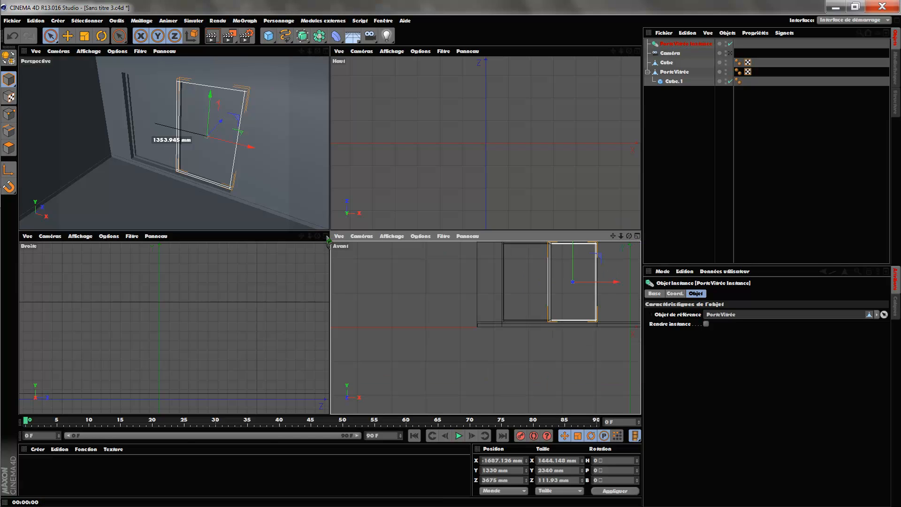
{"action": "key", "text": "F3"}
{"action": "scroll", "coordinate": [439, 215], "scroll_direction": "down", "scroll_amount": 6}
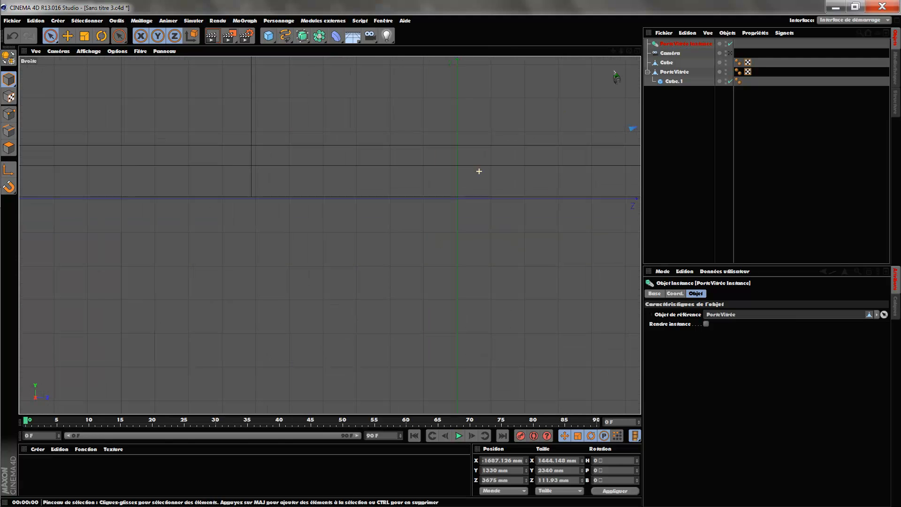
{"action": "left_click_drag", "start_coordinate": [614, 51], "coordinate": [23, 379]}
{"action": "scroll", "coordinate": [630, 123], "scroll_direction": "down", "scroll_amount": 1}
{"action": "scroll", "coordinate": [417, 110], "scroll_direction": "down", "scroll_amount": 10}
{"action": "left_click_drag", "start_coordinate": [613, 50], "coordinate": [524, 217]}
{"action": "scroll", "coordinate": [458, 135], "scroll_direction": "up", "scroll_amount": 4}
{"action": "scroll", "coordinate": [453, 156], "scroll_direction": "up", "scroll_amount": 3}
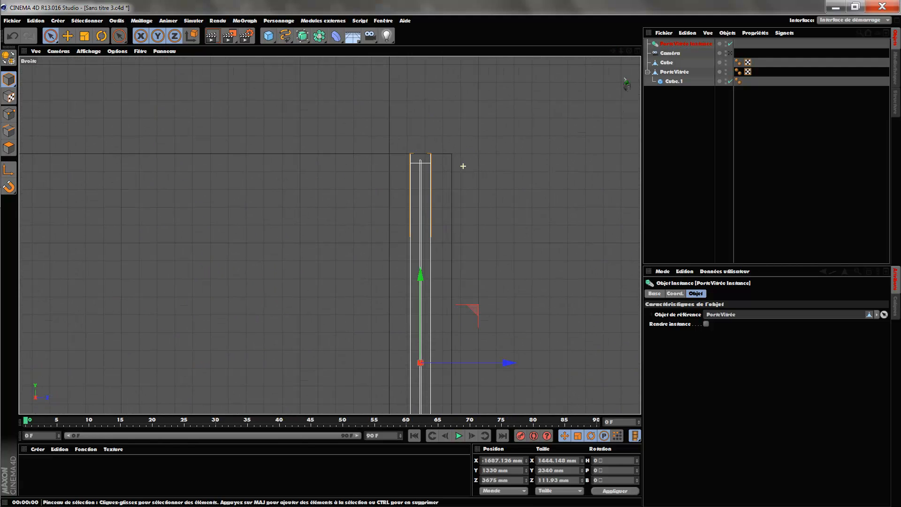
{"action": "left_click_drag", "start_coordinate": [613, 51], "coordinate": [606, 9]}
{"action": "left_click_drag", "start_coordinate": [330, 235], "coordinate": [331, 228]}
{"action": "left_click_drag", "start_coordinate": [503, 312], "coordinate": [525, 312]}
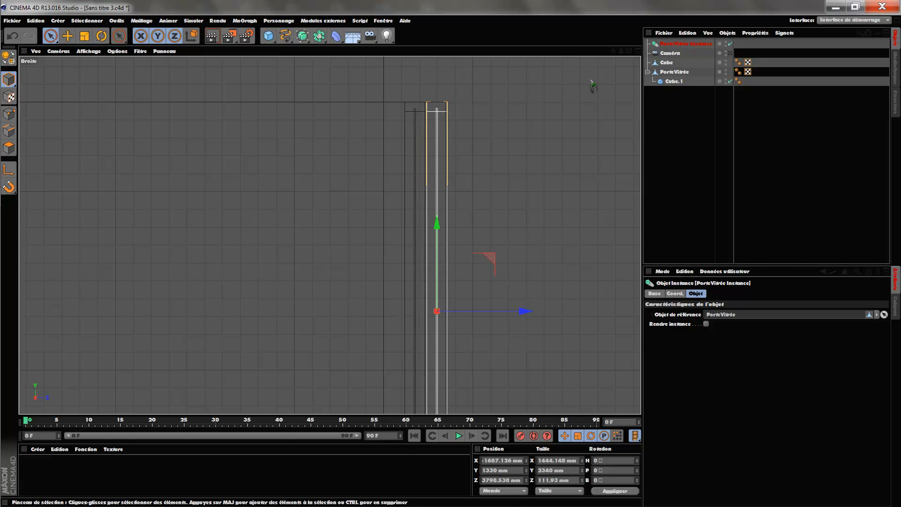
Render the perspective view to check the offset between the two sliding door panels.
{"action": "left_click", "coordinate": [637, 51]}
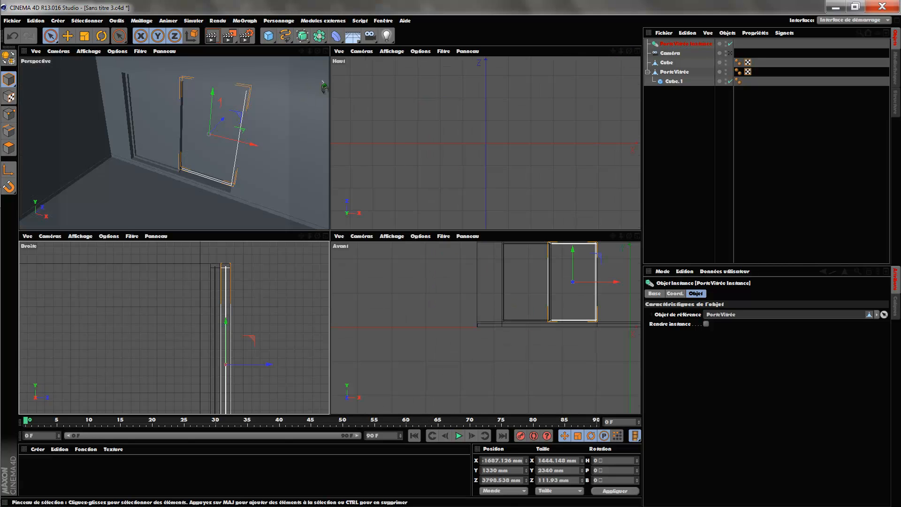
{"action": "left_click", "coordinate": [326, 51]}
{"action": "left_click_drag", "start_coordinate": [629, 50], "coordinate": [634, 42]}
{"action": "left_click", "coordinate": [213, 38]}
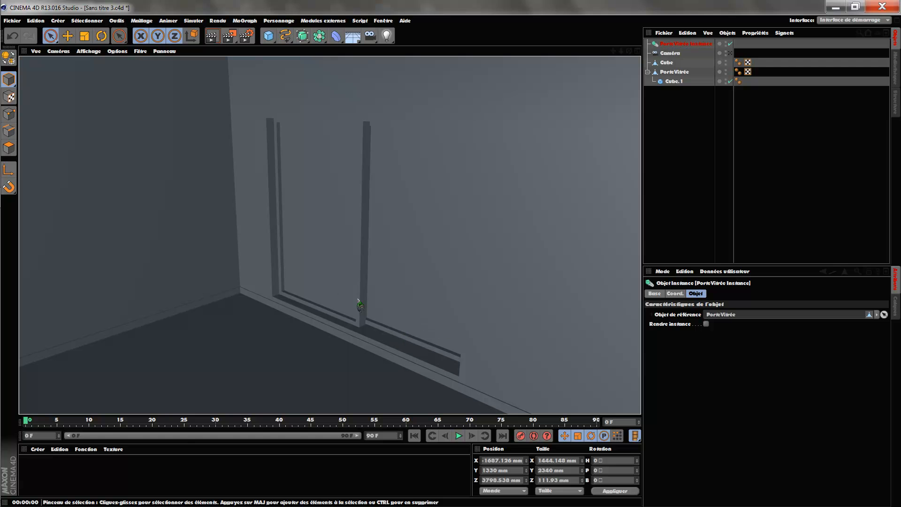
Examine the lower frame and the recess in front of the second door panel.
{"action": "left_click_drag", "start_coordinate": [629, 52], "coordinate": [329, 235]}
{"action": "left_click_drag", "start_coordinate": [628, 52], "coordinate": [329, 235]}
{"action": "left_click_drag", "start_coordinate": [630, 52], "coordinate": [629, 57]}
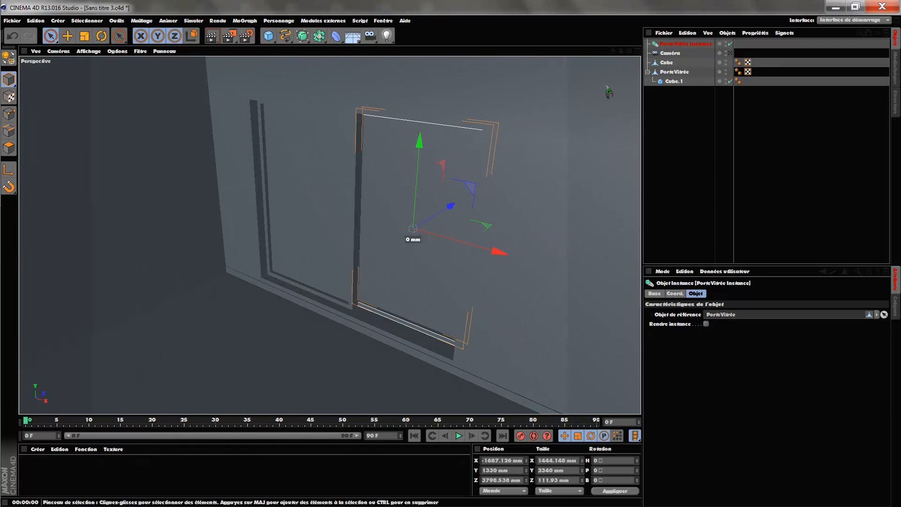
{"action": "left_click_drag", "start_coordinate": [629, 50], "coordinate": [328, 235]}
{"action": "scroll", "coordinate": [422, 200], "scroll_direction": "up", "scroll_amount": 3}
{"action": "scroll", "coordinate": [417, 238], "scroll_direction": "down", "scroll_amount": 3}
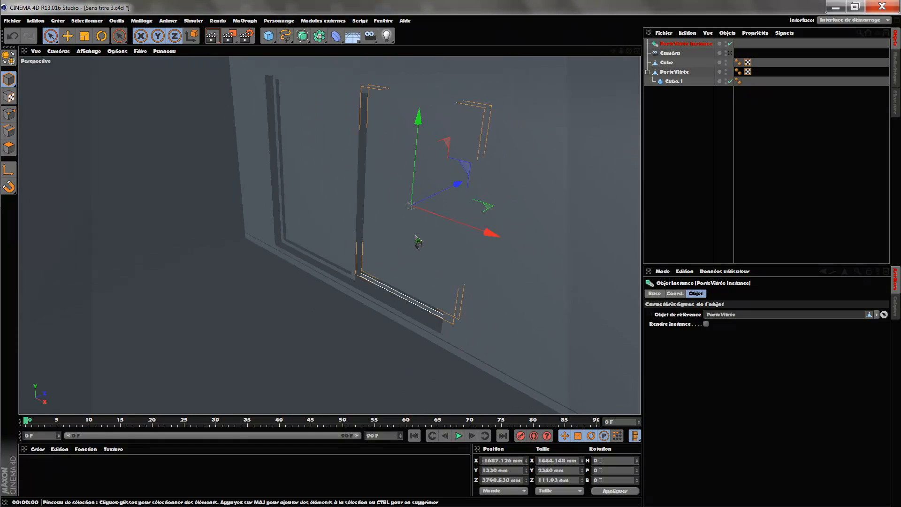
{"action": "left_click_drag", "start_coordinate": [612, 51], "coordinate": [344, 248]}
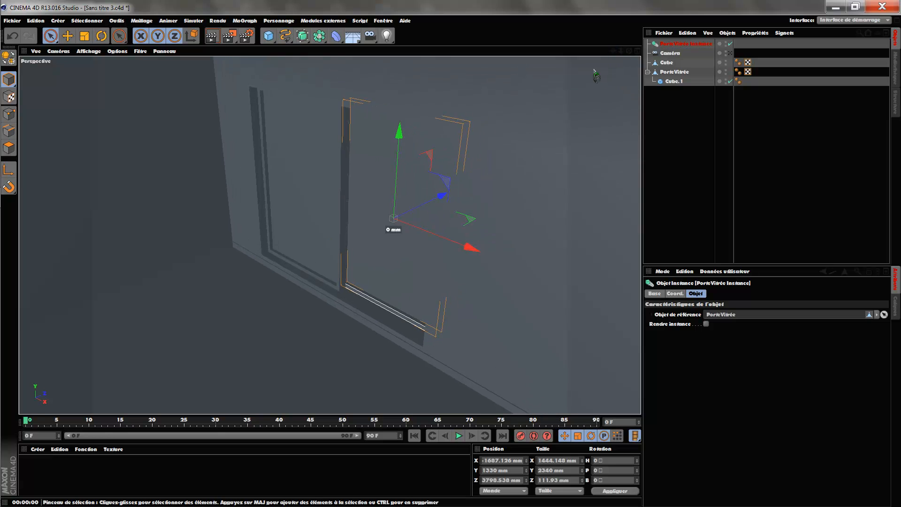
{"action": "left_click_drag", "start_coordinate": [165, 243], "coordinate": [195, 251]}
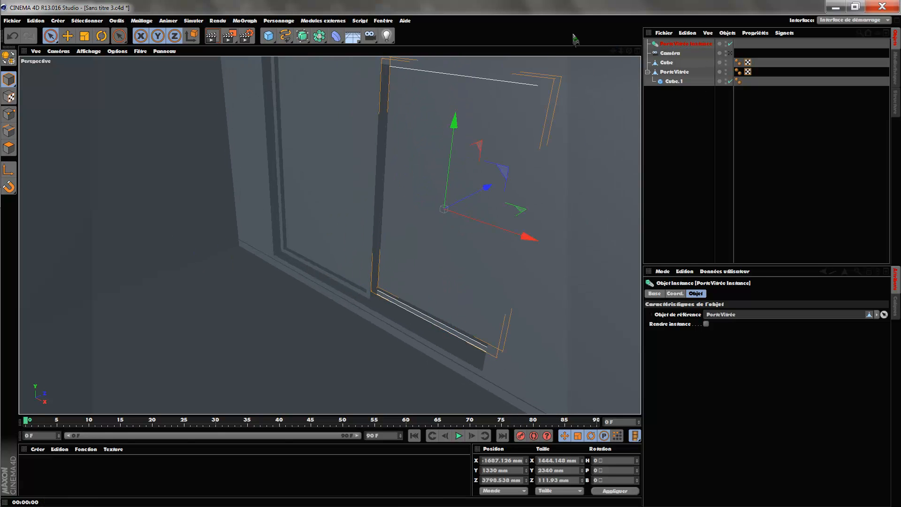
{"action": "left_click_drag", "start_coordinate": [621, 51], "coordinate": [330, 236]}
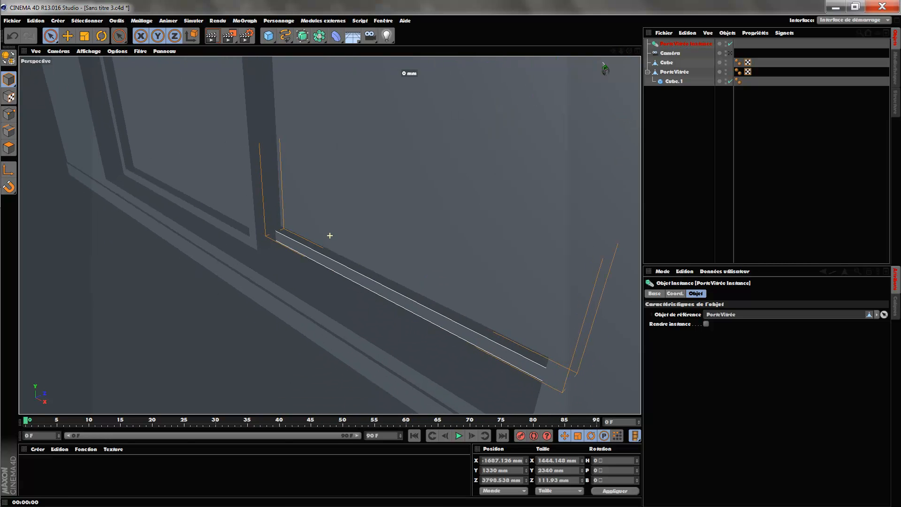
{"action": "scroll", "coordinate": [329, 235], "scroll_direction": "down", "scroll_amount": 1}
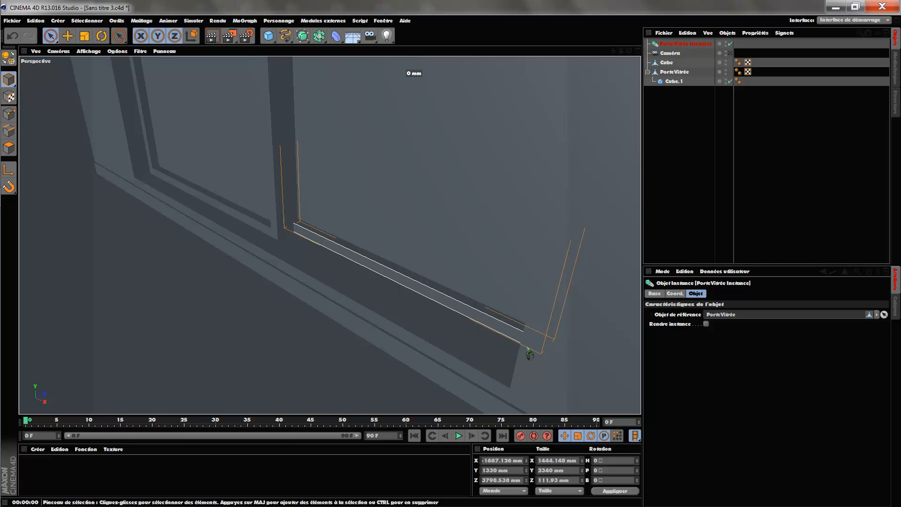
{"action": "left_click_drag", "start_coordinate": [613, 51], "coordinate": [330, 235]}
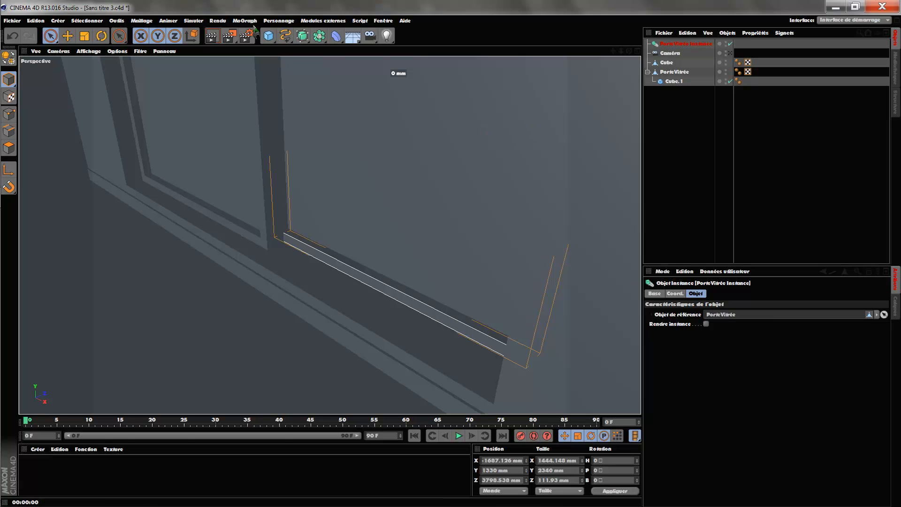
Add a new cube and transfer it to the position of PorteVitrée.
{"action": "left_click", "coordinate": [269, 36]}
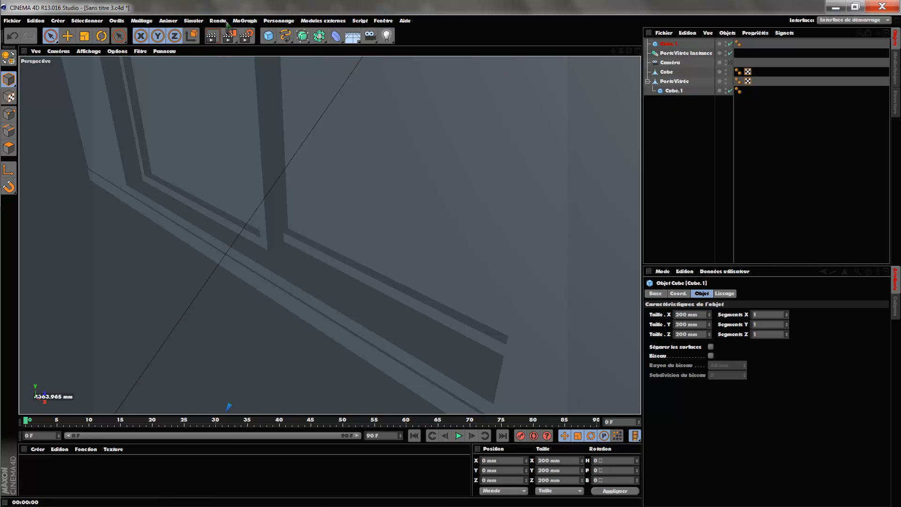
{"action": "left_click", "coordinate": [194, 20]}
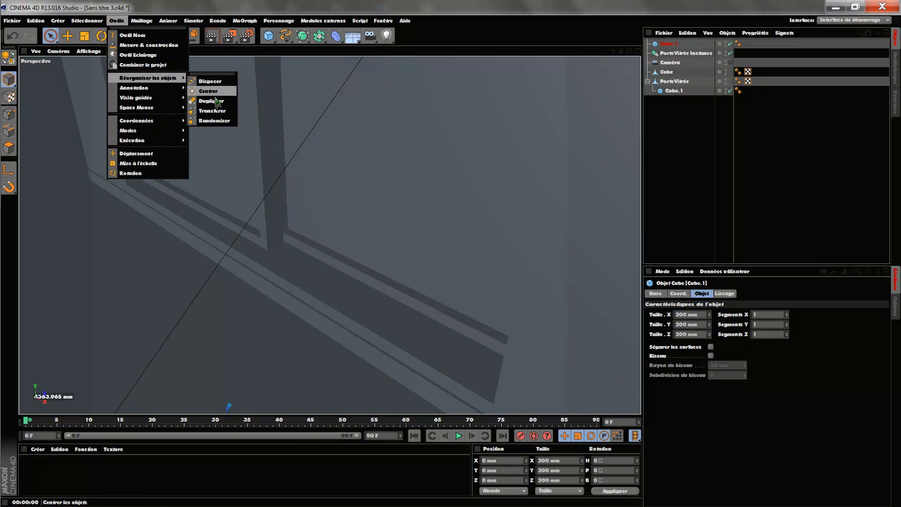
{"action": "left_click", "coordinate": [209, 111]}
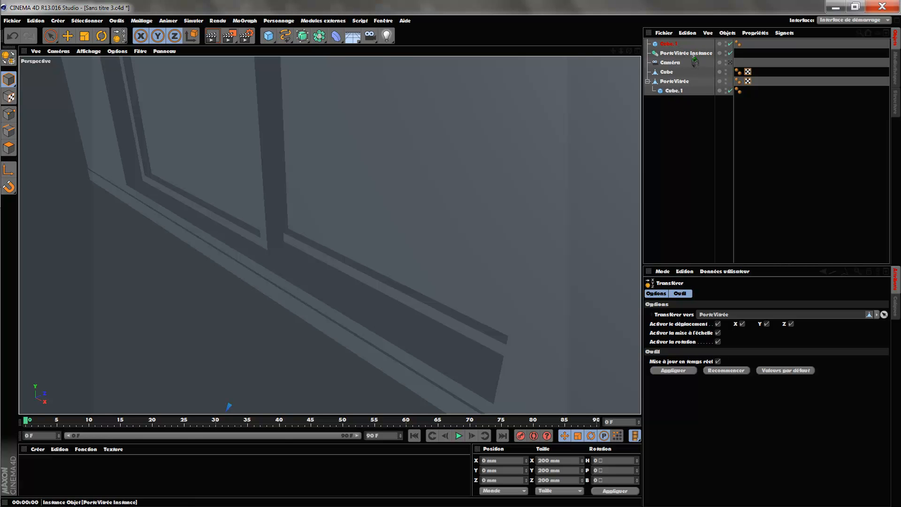
{"action": "left_click", "coordinate": [676, 82]}
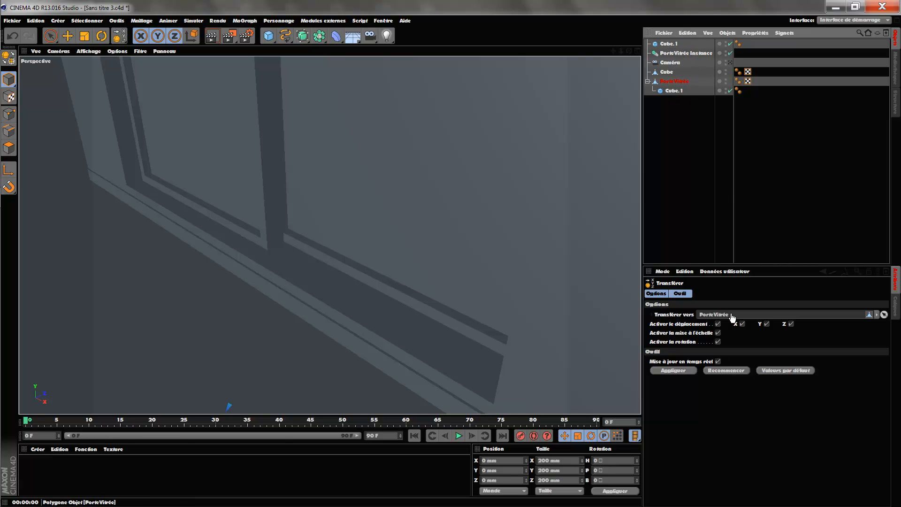
{"action": "left_click", "coordinate": [691, 370]}
Move the new cube onto the sill below the second door panel, at about X -1943.8 mm and Y 68.7 mm.
{"action": "left_click_drag", "start_coordinate": [612, 51], "coordinate": [613, 136]}
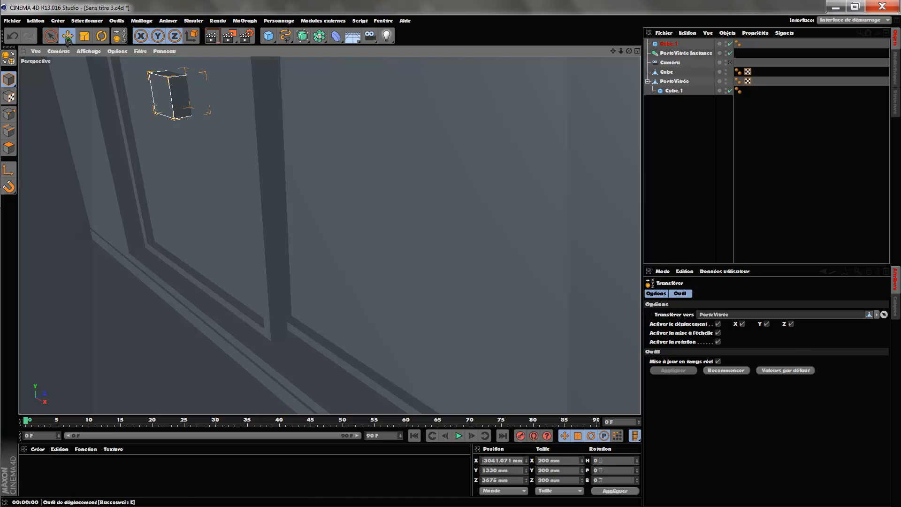
{"action": "left_click", "coordinate": [68, 37]}
{"action": "left_click_drag", "start_coordinate": [182, 69], "coordinate": [207, 281]}
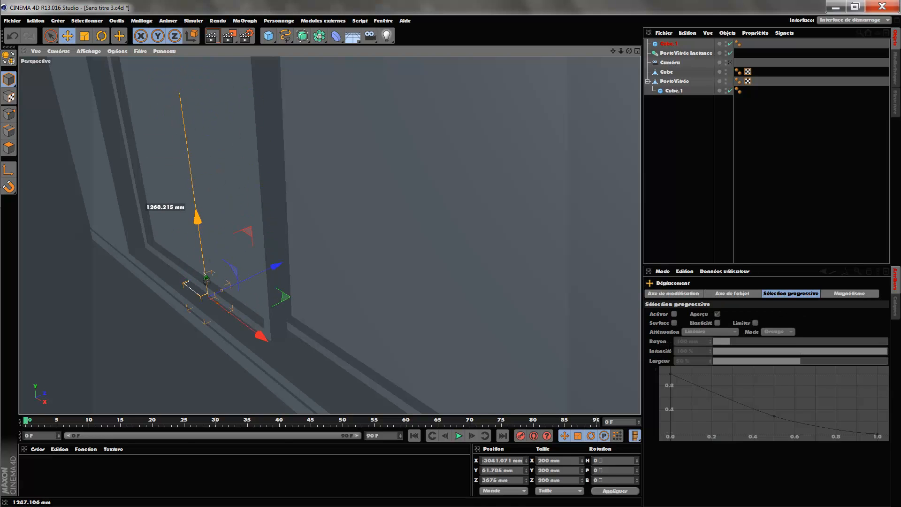
{"action": "left_click_drag", "start_coordinate": [261, 332], "coordinate": [355, 402]}
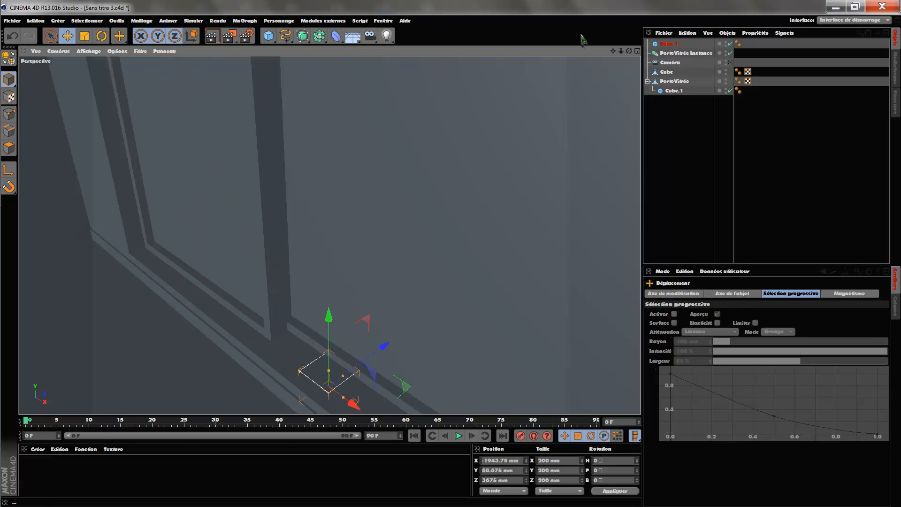
Resize the sill cube into a thin strip about 6.2 mm deep in Z and 1635.5 mm long in X.
{"action": "left_click_drag", "start_coordinate": [629, 51], "coordinate": [594, 88]}
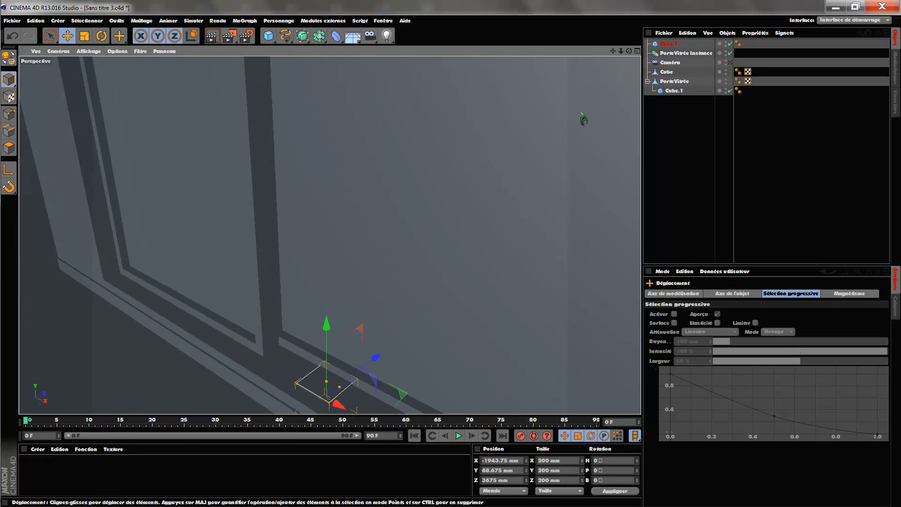
{"action": "left_click_drag", "start_coordinate": [613, 51], "coordinate": [617, 11]}
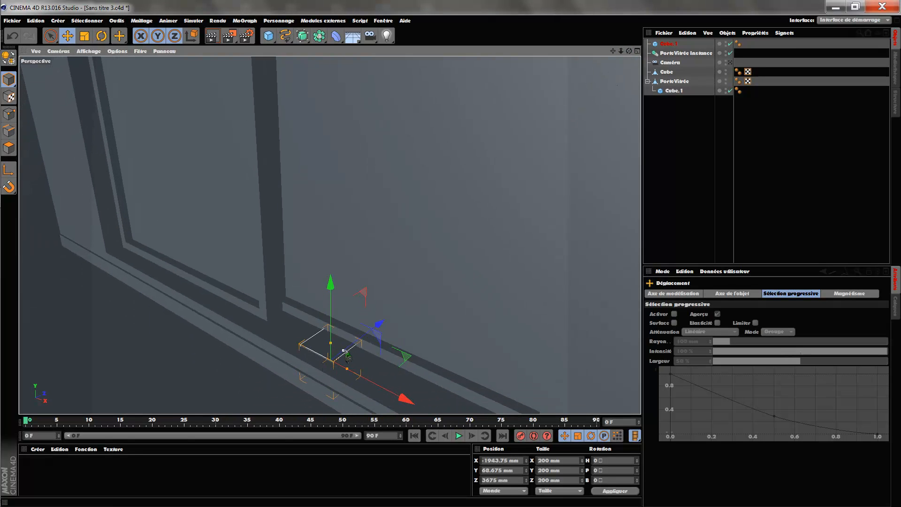
{"action": "left_click_drag", "start_coordinate": [340, 359], "coordinate": [331, 360]}
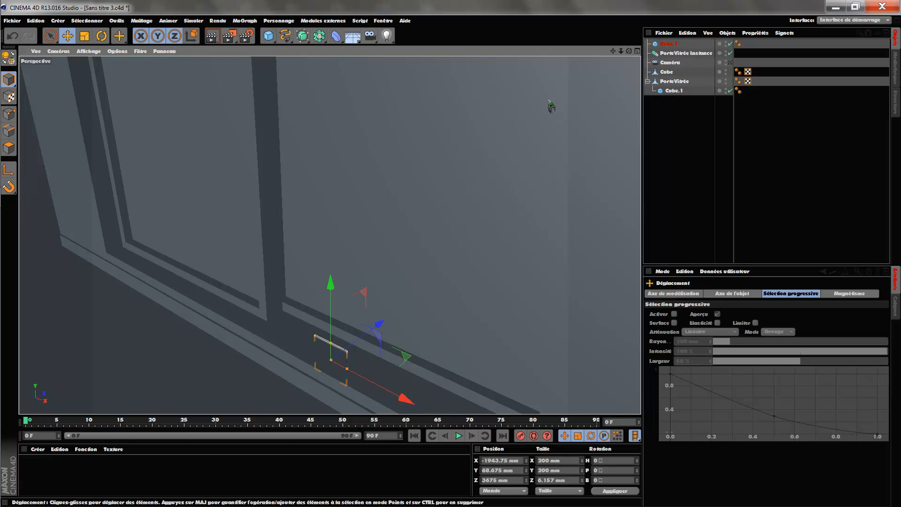
{"action": "left_click_drag", "start_coordinate": [629, 51], "coordinate": [637, 29]}
{"action": "scroll", "coordinate": [399, 234], "scroll_direction": "up", "scroll_amount": 2}
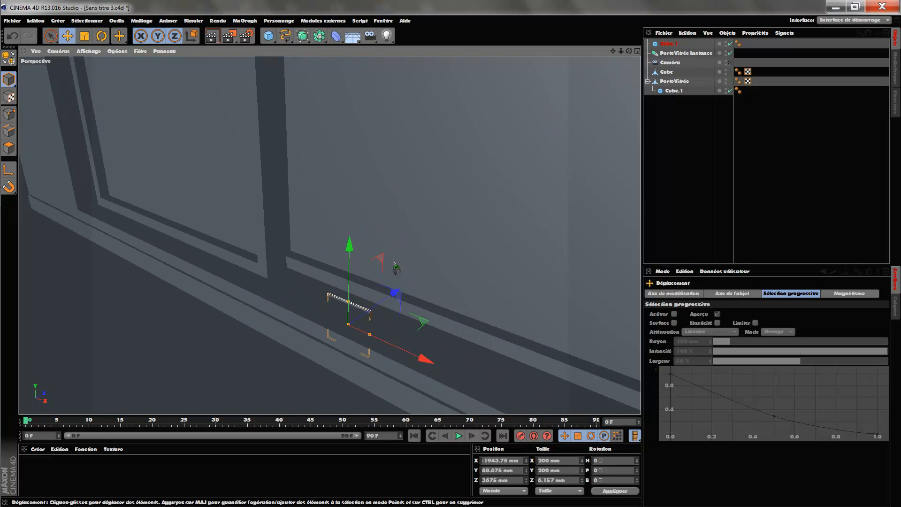
{"action": "left_click_drag", "start_coordinate": [387, 342], "coordinate": [605, 413]}
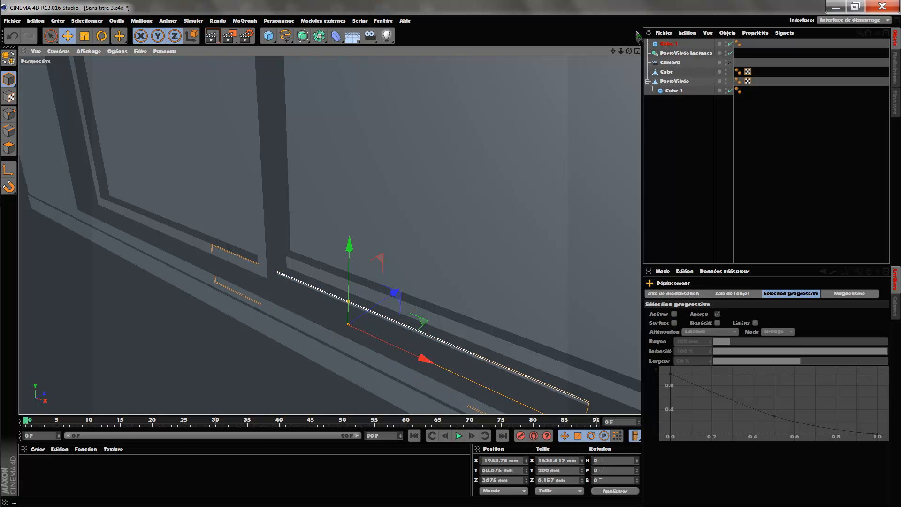
Slide the thin strip along X to about -1781.7 mm so it spans the sill of the second door.
{"action": "left_click_drag", "start_coordinate": [628, 52], "coordinate": [704, 53]}
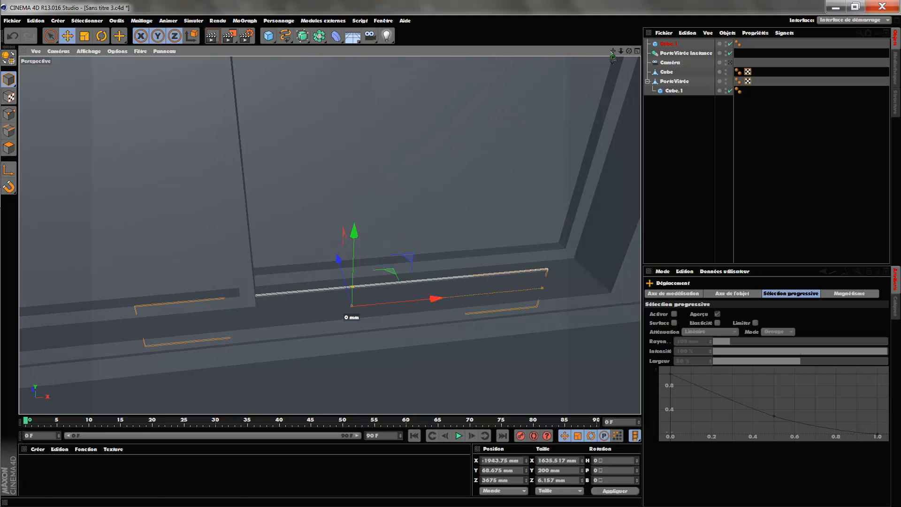
{"action": "left_click_drag", "start_coordinate": [612, 52], "coordinate": [452, 154]}
{"action": "left_click_drag", "start_coordinate": [379, 314], "coordinate": [413, 297]}
Render the view to check the strip on the sill and shift it along Z to about 3697.1 mm.
{"action": "left_click_drag", "start_coordinate": [629, 52], "coordinate": [482, 157]}
{"action": "scroll", "coordinate": [481, 157], "scroll_direction": "down", "scroll_amount": 3}
{"action": "left_click_drag", "start_coordinate": [613, 52], "coordinate": [611, 163]}
{"action": "scroll", "coordinate": [551, 144], "scroll_direction": "down", "scroll_amount": 1}
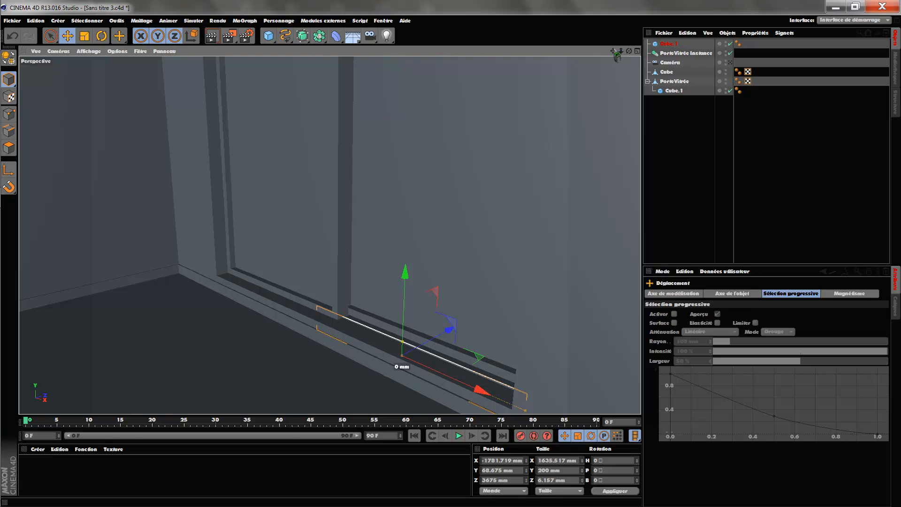
{"action": "left_click_drag", "start_coordinate": [613, 52], "coordinate": [610, 36]}
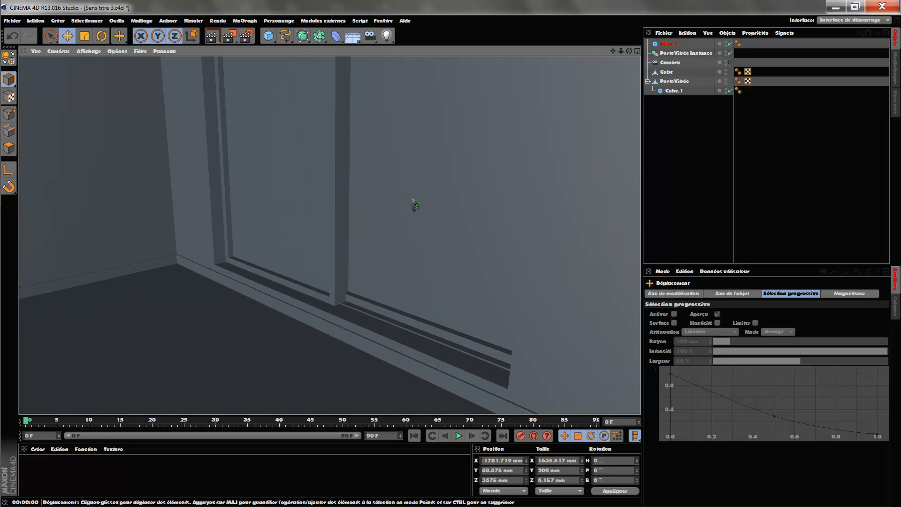
{"action": "right_click_drag", "start_coordinate": [360, 338], "coordinate": [448, 333], "text": "alt"}
{"action": "left_click_drag", "start_coordinate": [475, 345], "coordinate": [476, 344]}
{"action": "scroll", "coordinate": [434, 200], "scroll_direction": "down", "scroll_amount": 3}
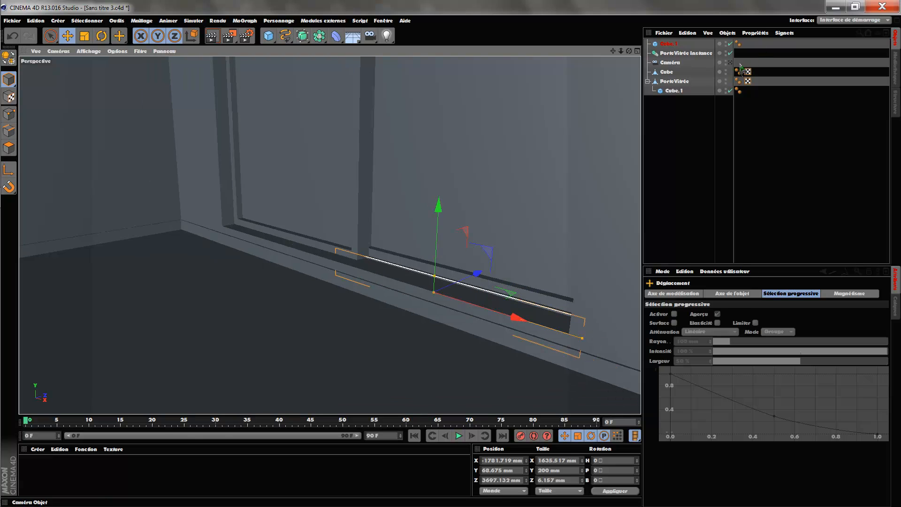
Check the room through the scene camera, clear the object selection and return to the editor view.
{"action": "left_click", "coordinate": [730, 63]}
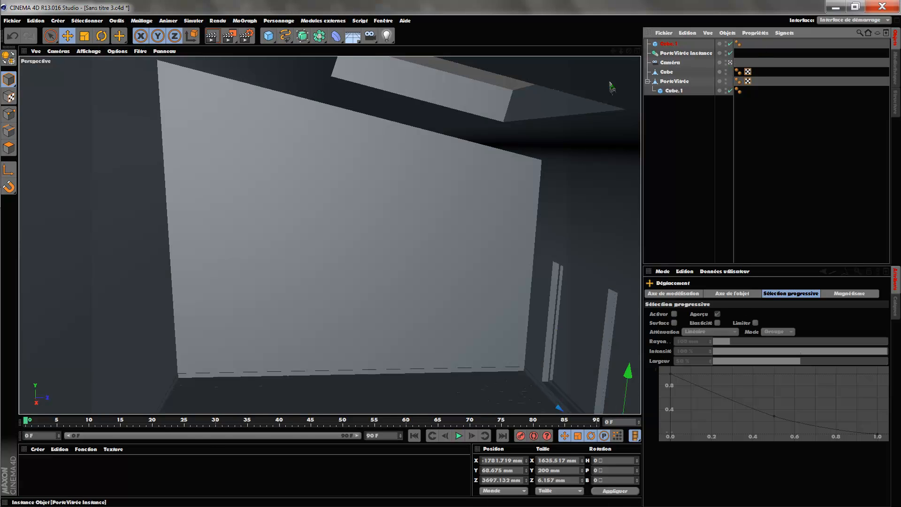
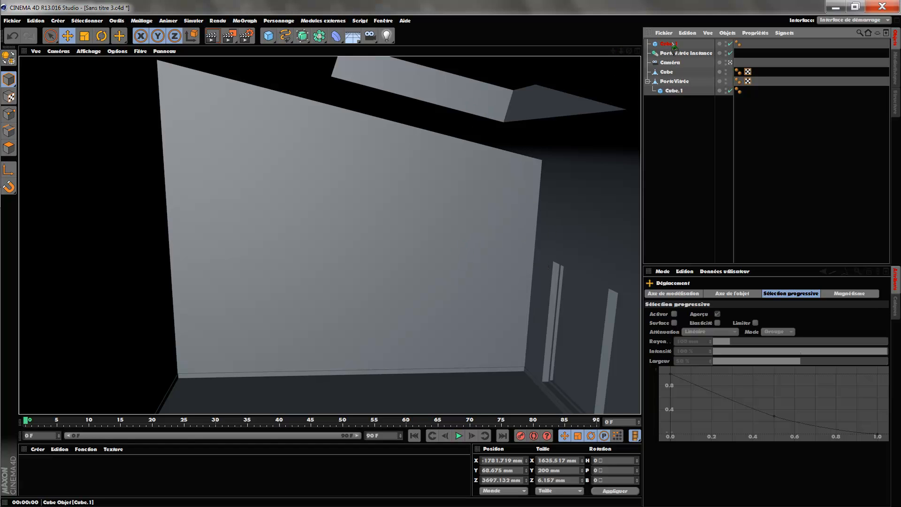
{"action": "left_click", "coordinate": [705, 168]}
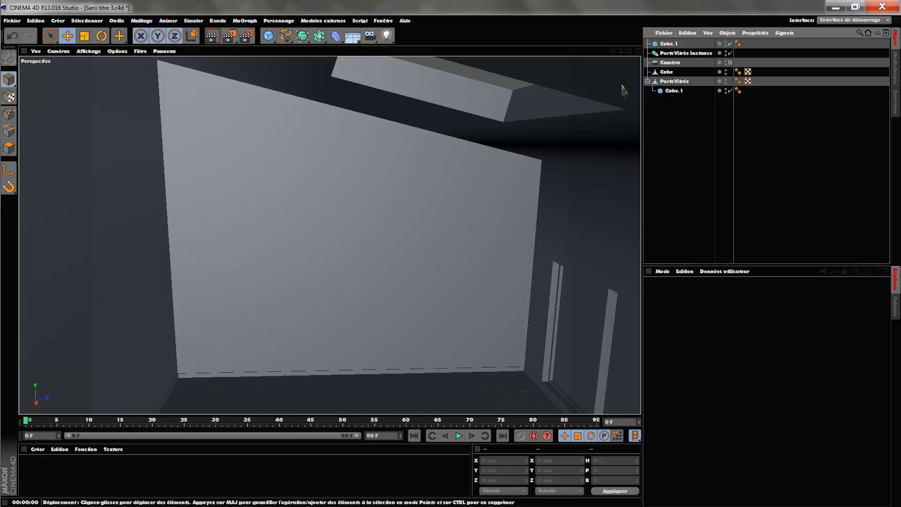
{"action": "left_click", "coordinate": [730, 63]}
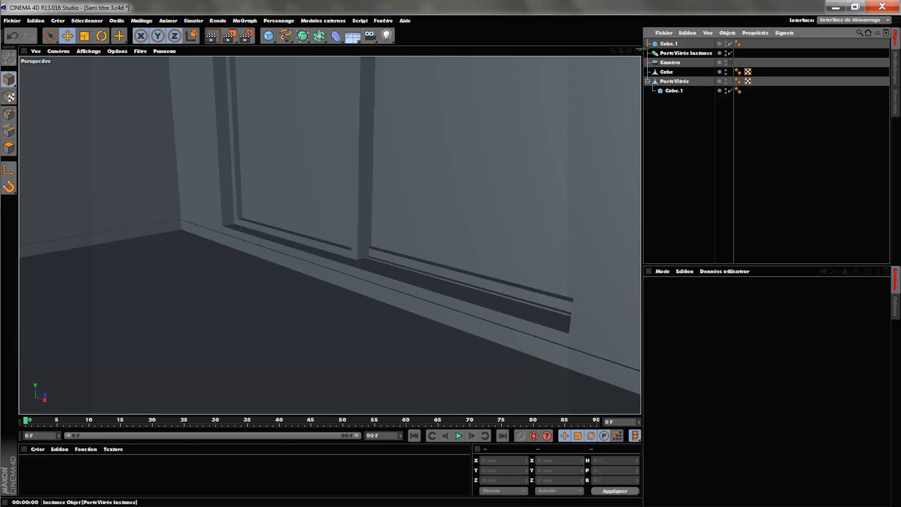
Loop-select the inner side faces of the roof opening in the room's Cube object and split them into a separate object.
{"action": "left_click_drag", "start_coordinate": [615, 52], "coordinate": [668, 247]}
{"action": "scroll", "coordinate": [552, 202], "scroll_direction": "down", "scroll_amount": 5}
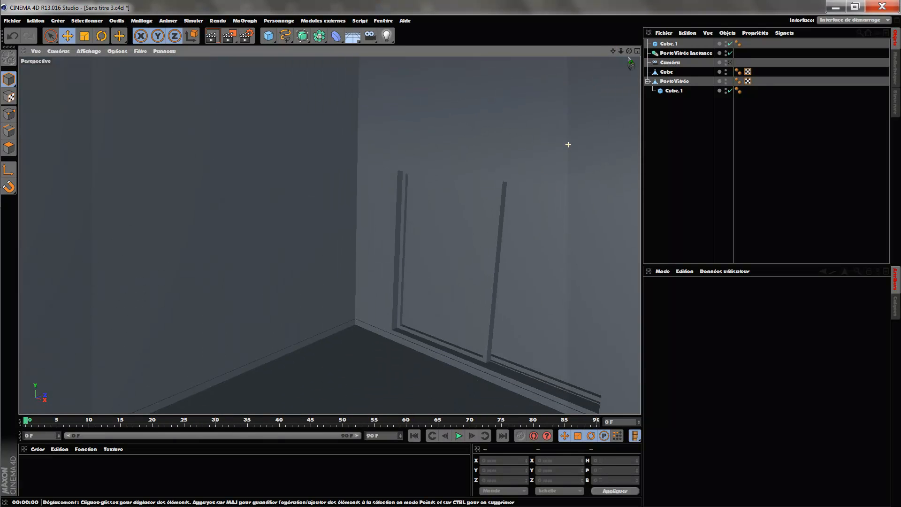
{"action": "left_click_drag", "start_coordinate": [630, 53], "coordinate": [546, 142]}
{"action": "scroll", "coordinate": [594, 78], "scroll_direction": "down", "scroll_amount": 1}
{"action": "scroll", "coordinate": [546, 143], "scroll_direction": "down", "scroll_amount": 2}
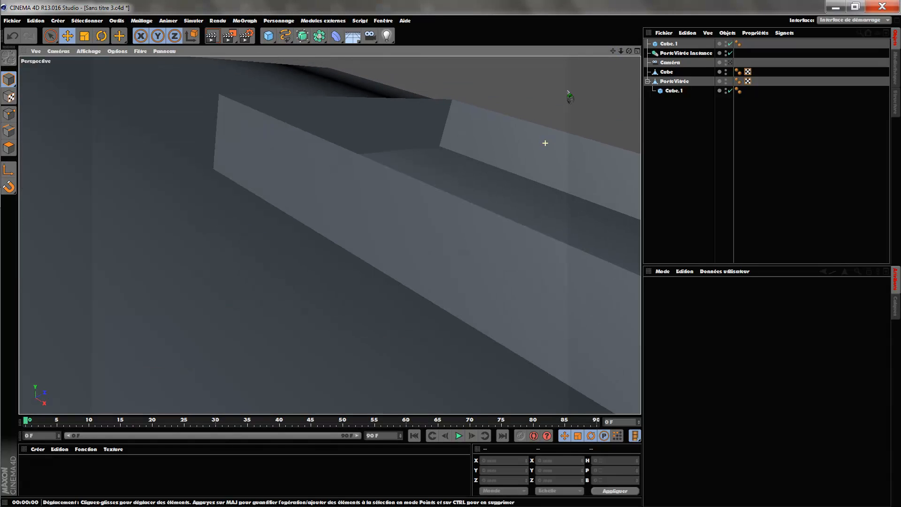
{"action": "left_click_drag", "start_coordinate": [613, 53], "coordinate": [485, 27]}
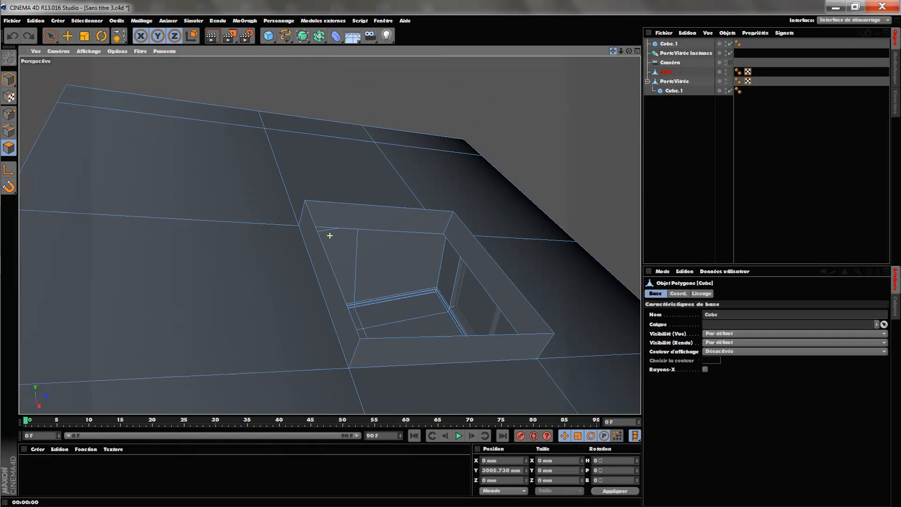
{"action": "left_click_drag", "start_coordinate": [630, 52], "coordinate": [634, 60]}
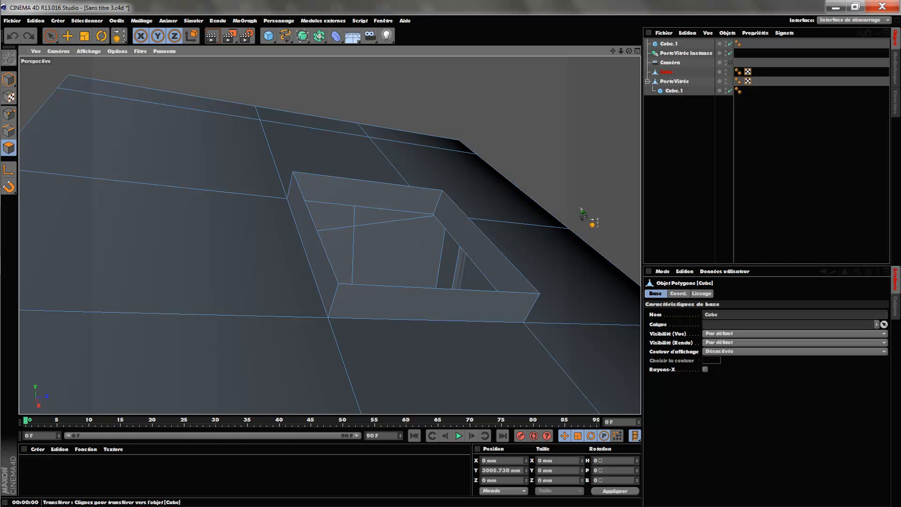
{"action": "left_click", "coordinate": [670, 72]}
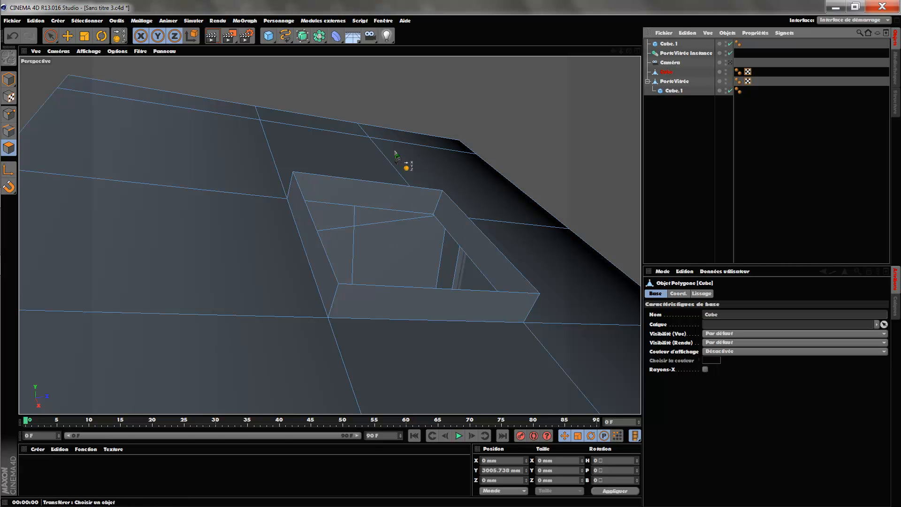
{"action": "left_click_drag", "start_coordinate": [629, 52], "coordinate": [588, 89]}
{"action": "left_click_drag", "start_coordinate": [611, 50], "coordinate": [619, 41]}
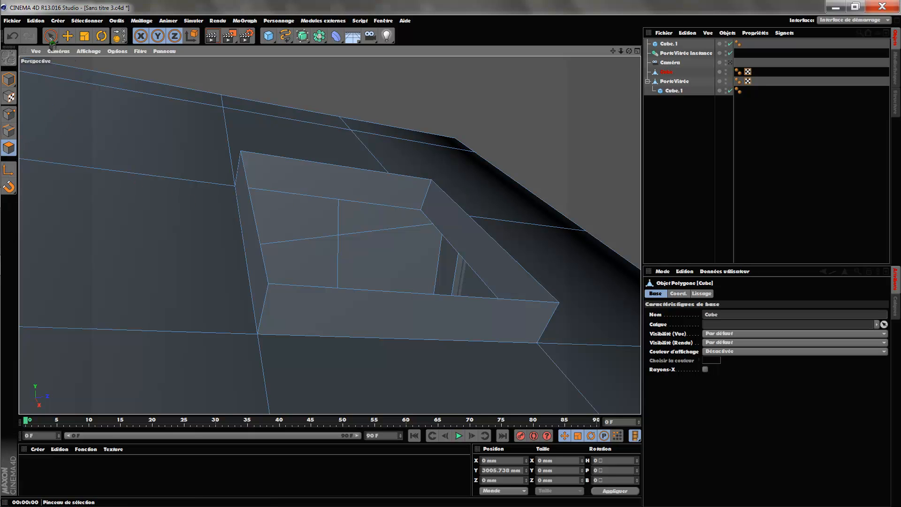
{"action": "left_click", "coordinate": [89, 22]}
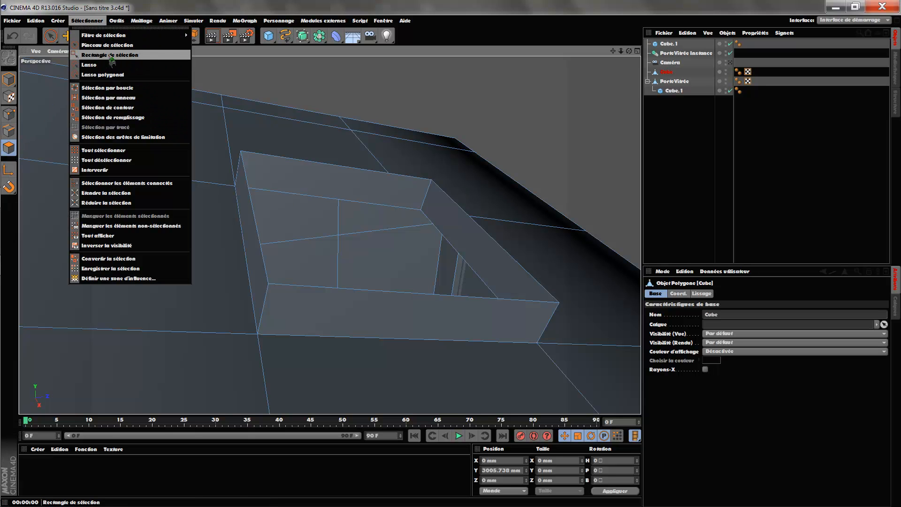
{"action": "left_click", "coordinate": [134, 90]}
{"action": "left_click", "coordinate": [428, 201]}
{"action": "left_click_drag", "start_coordinate": [629, 51], "coordinate": [630, 55]}
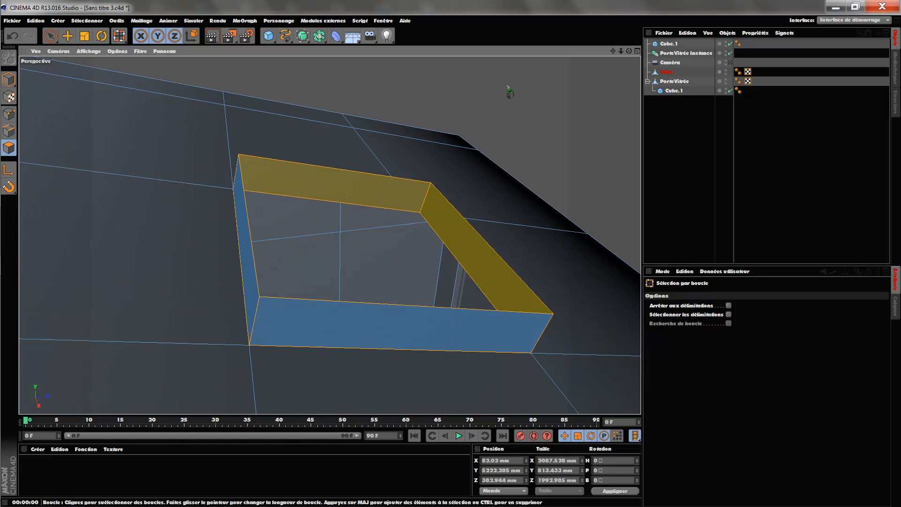
{"action": "right_click", "coordinate": [508, 88]}
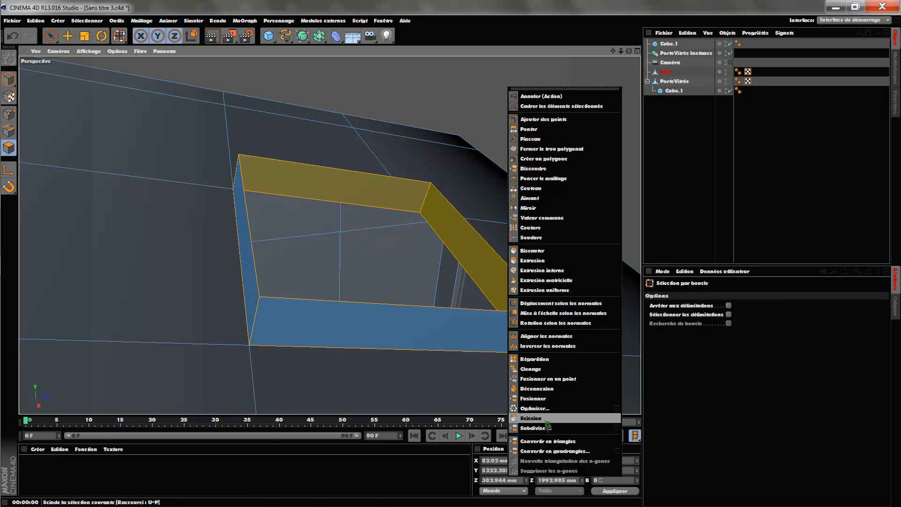
{"action": "left_click", "coordinate": [531, 418]}
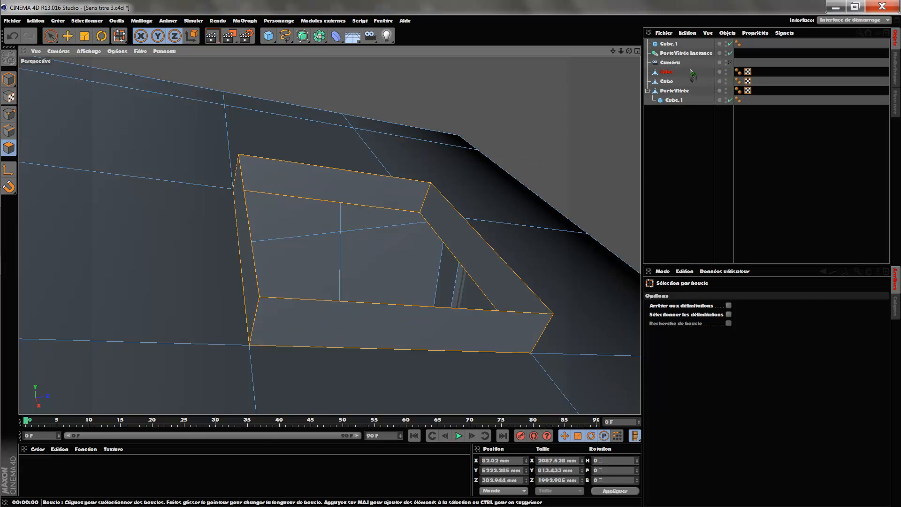
Rename the split-off roof opening object as PuitDeLumière.
{"action": "left_click", "coordinate": [670, 84]}
{"action": "double_click", "coordinate": [671, 83]}
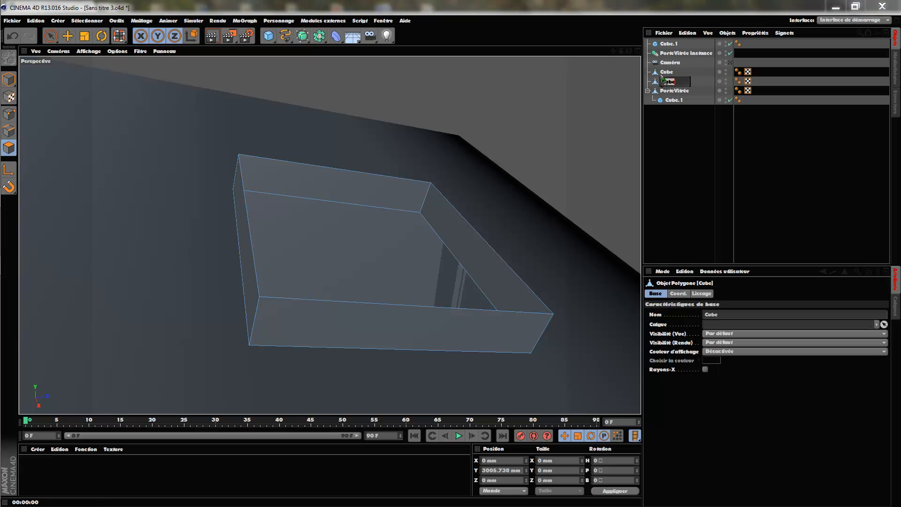
{"action": "type", "text": "Puit"}
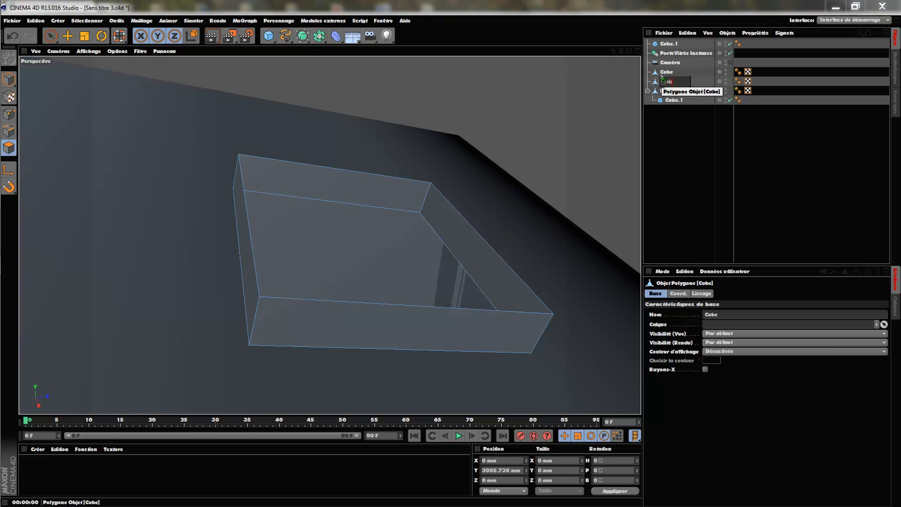
{"action": "type", "text": "De"}
{"action": "key", "text": "BackSpace"}
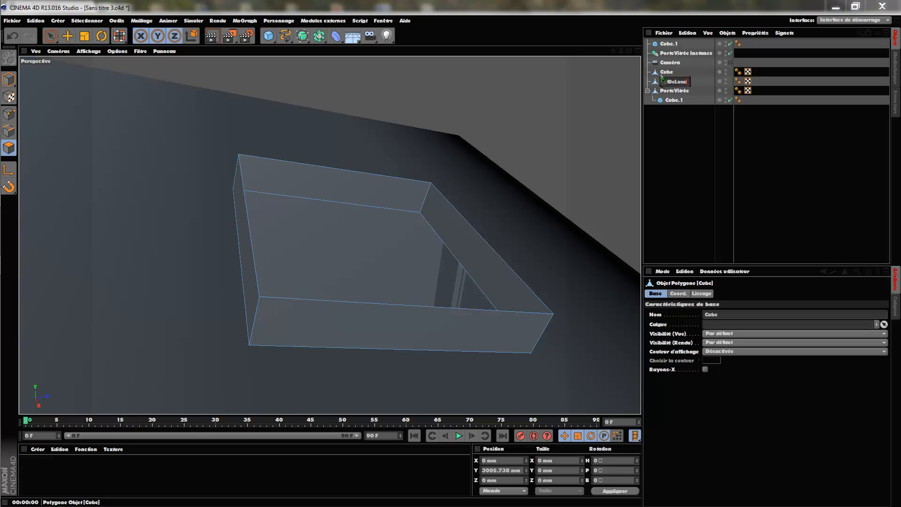
{"action": "key", "text": "Return"}
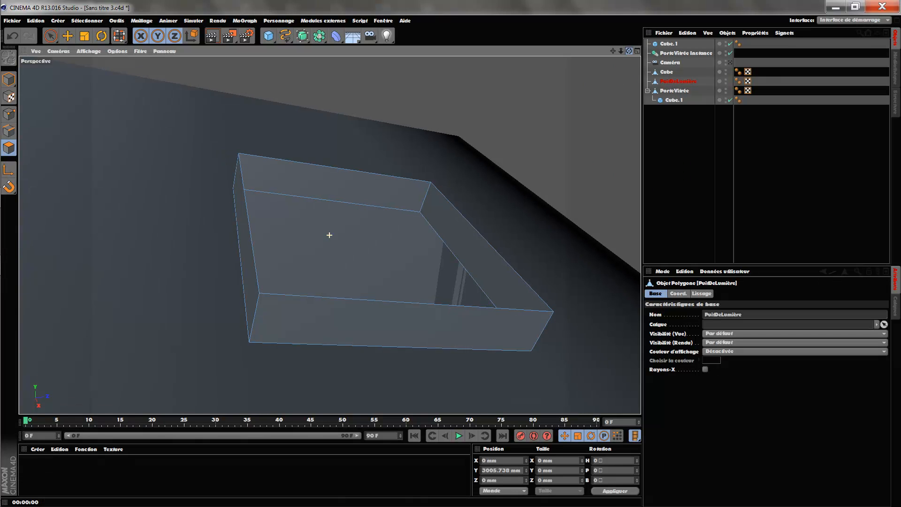
Cut two closely spaced edge loops around the side faces of PuitDeLumière with the Knife in Boucle mode.
{"action": "scroll", "coordinate": [329, 235], "scroll_direction": "up", "scroll_amount": 2}
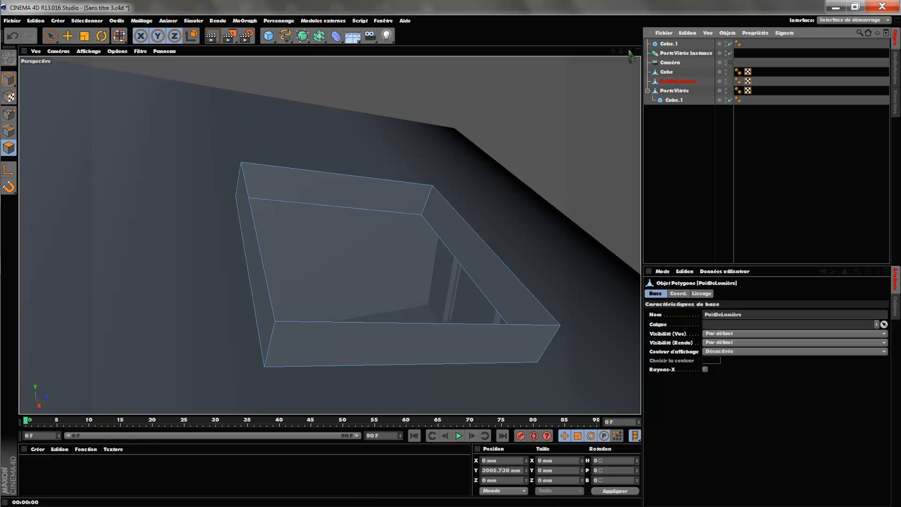
{"action": "scroll", "coordinate": [328, 233], "scroll_direction": "down", "scroll_amount": 2}
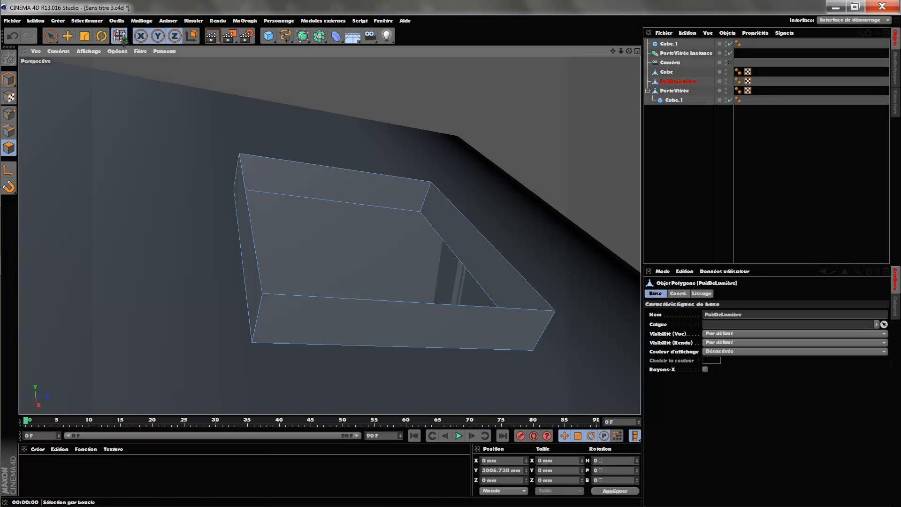
{"action": "left_click", "coordinate": [120, 36]}
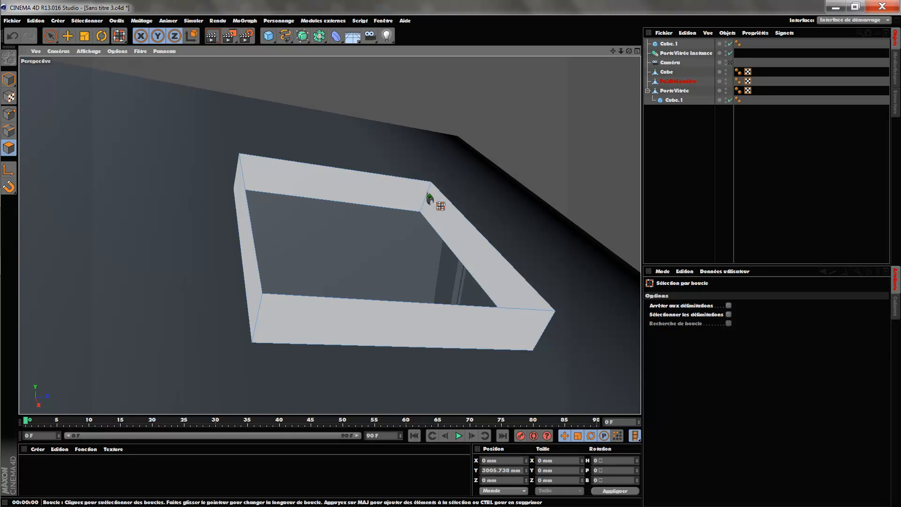
{"action": "right_click", "coordinate": [463, 89]}
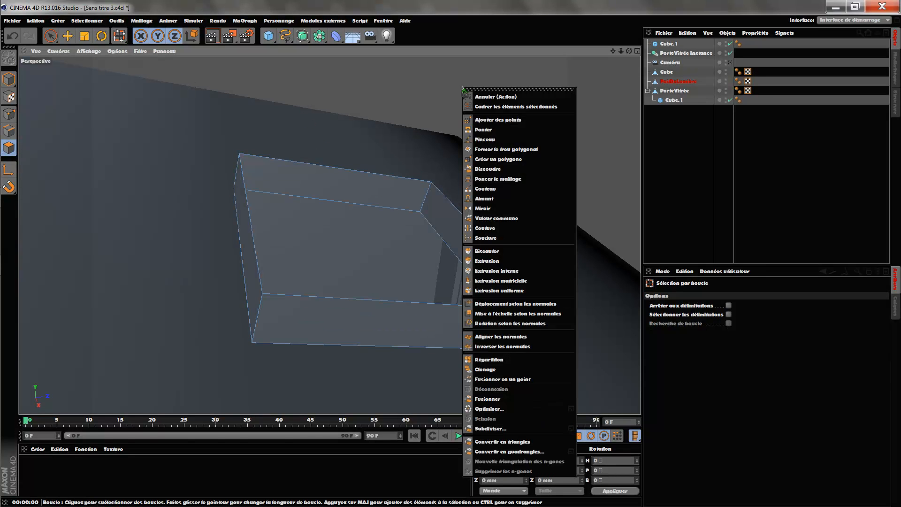
{"action": "left_click", "coordinate": [510, 189]}
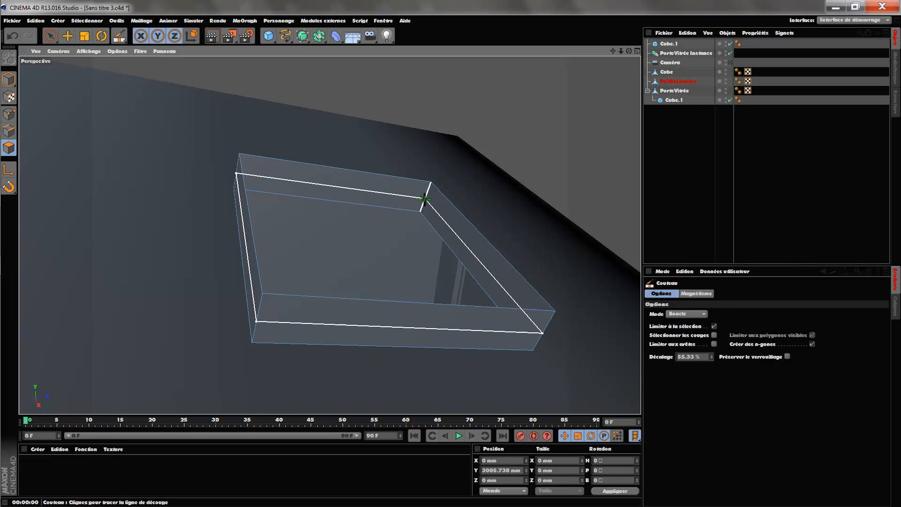
{"action": "left_click", "coordinate": [702, 315]}
{"action": "left_click", "coordinate": [689, 354]}
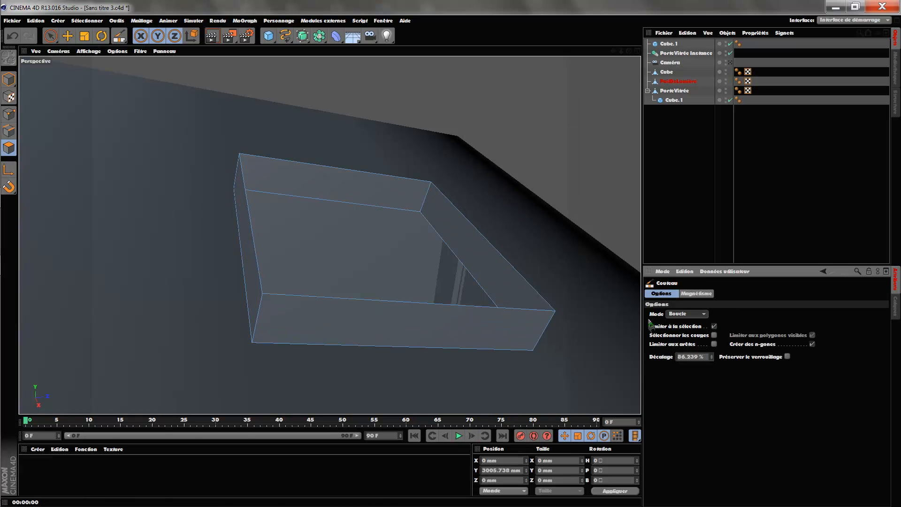
{"action": "left_click", "coordinate": [427, 189]}
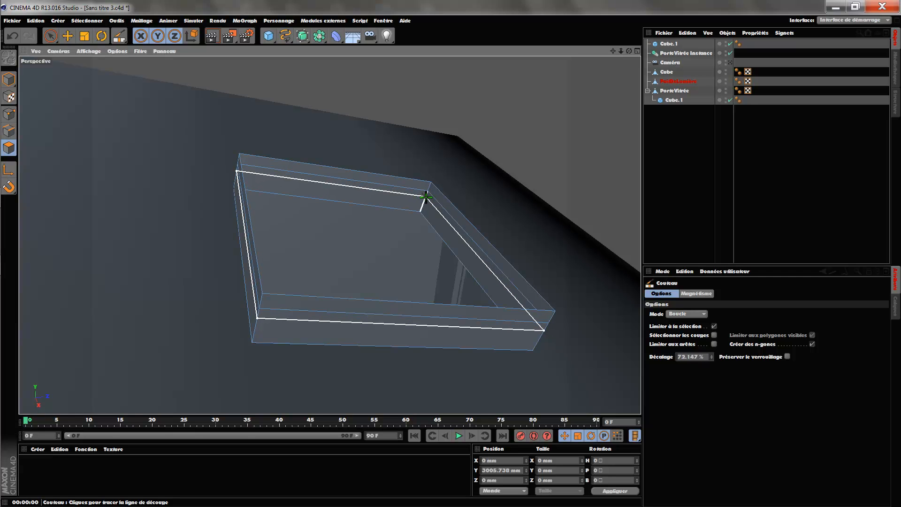
{"action": "key", "text": "ctrl+z"}
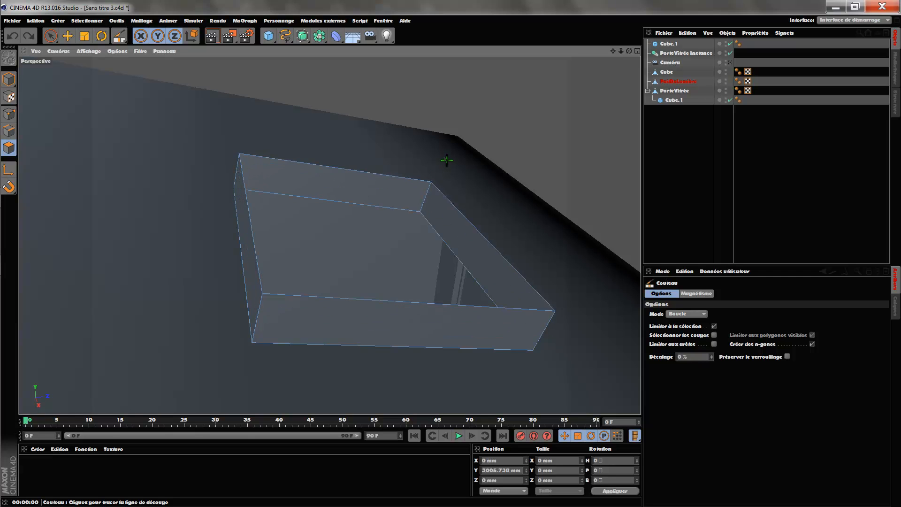
{"action": "left_click", "coordinate": [427, 195]}
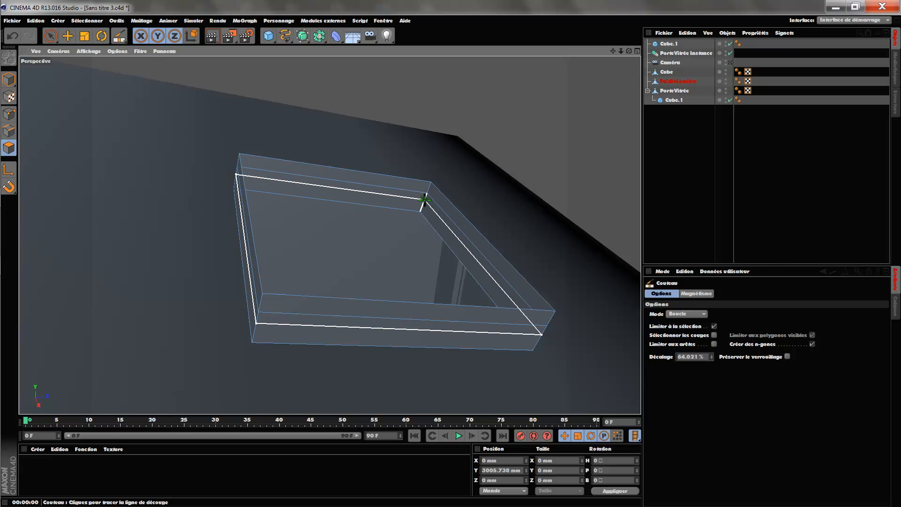
{"action": "left_click", "coordinate": [425, 200]}
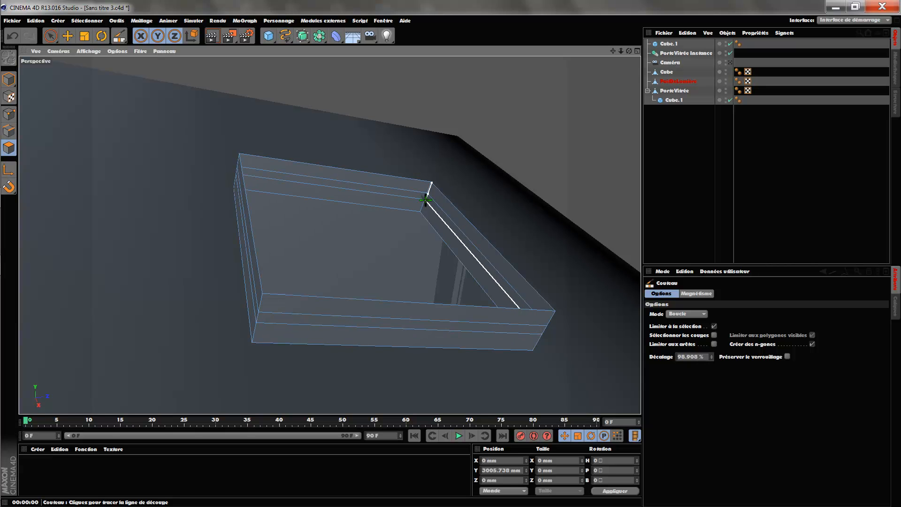
Loop-select the narrow band between the two cuts, extrude it inward 83 mm with Couvercles enabled, and clear the polygon selection.
{"action": "mouse_move", "coordinate": [629, 50]}
{"action": "left_mouse_down"}
{"action": "mouse_move", "coordinate": [608, 52]}
{"action": "mouse_move", "coordinate": [626, 52]}
{"action": "left_mouse_up"}
{"action": "left_click_drag", "start_coordinate": [124, 36], "coordinate": [157, 61]}
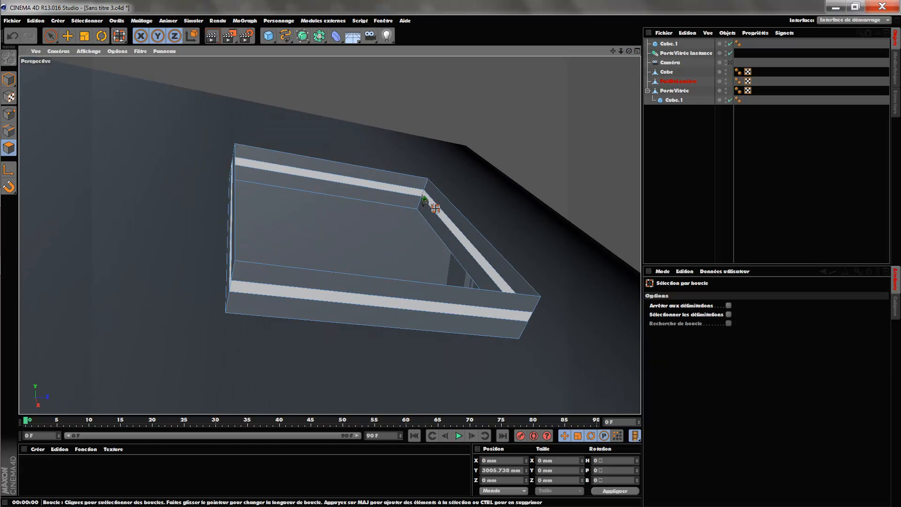
{"action": "left_click", "coordinate": [423, 198]}
{"action": "left_click_drag", "start_coordinate": [612, 52], "coordinate": [612, 57]}
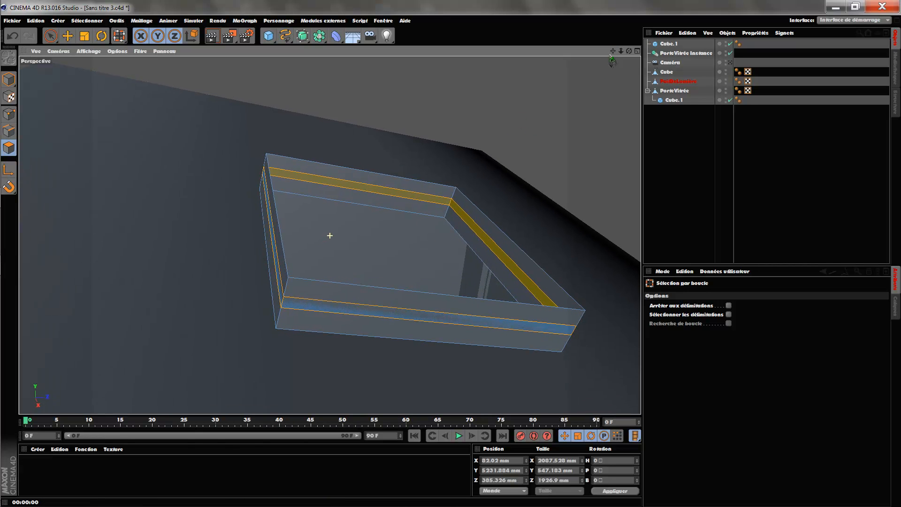
{"action": "right_click", "coordinate": [479, 117]}
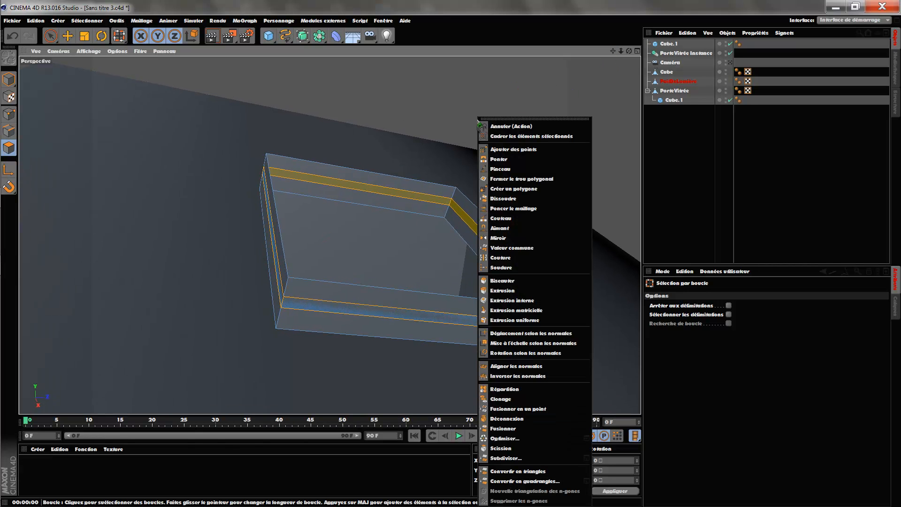
{"action": "left_click", "coordinate": [516, 291]}
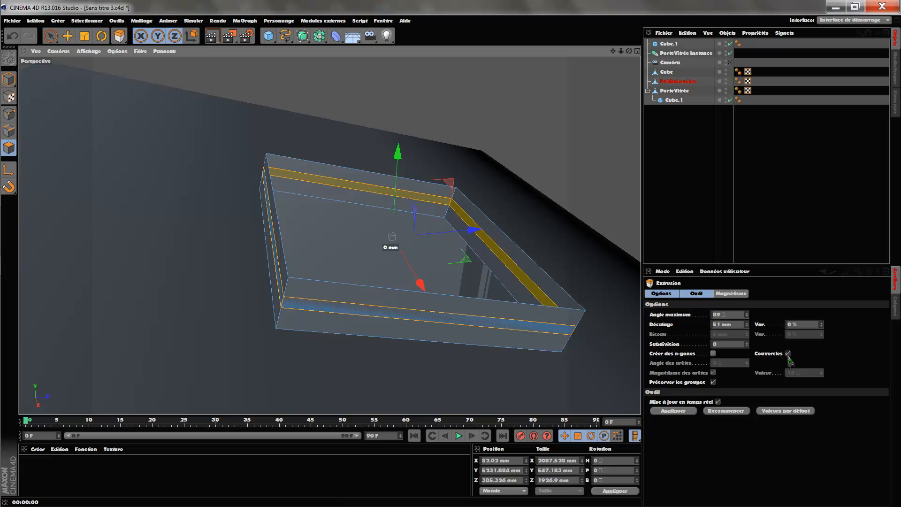
{"action": "left_click_drag", "start_coordinate": [561, 97], "coordinate": [597, 97]}
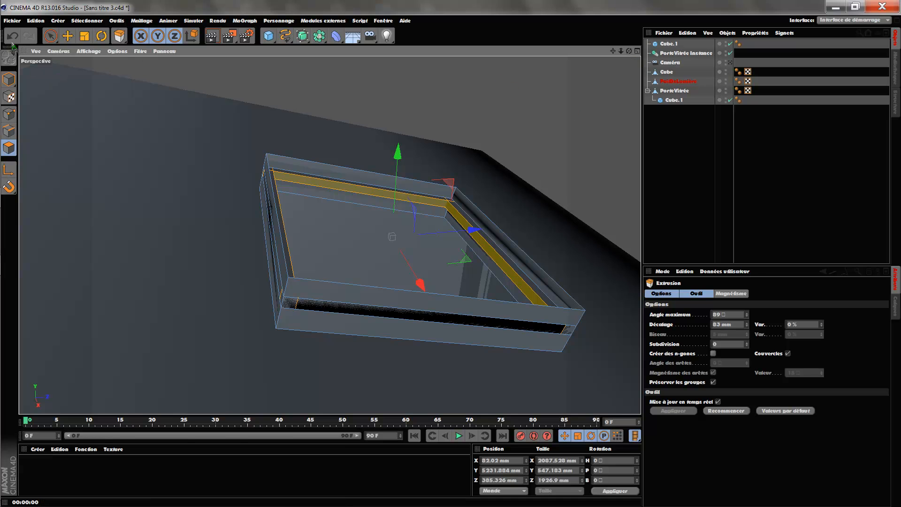
{"action": "left_click", "coordinate": [49, 36]}
{"action": "left_click", "coordinate": [517, 112]}
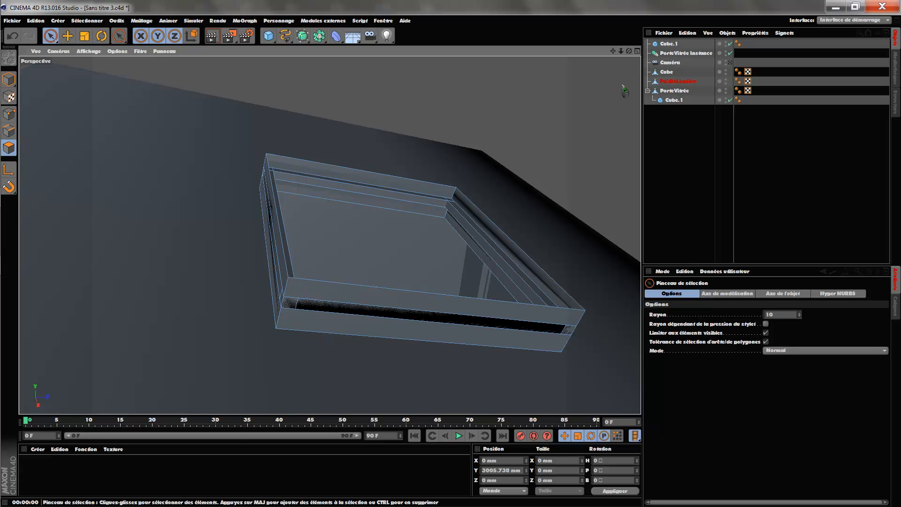
{"action": "scroll", "coordinate": [474, 133], "scroll_direction": "down", "scroll_amount": 10}
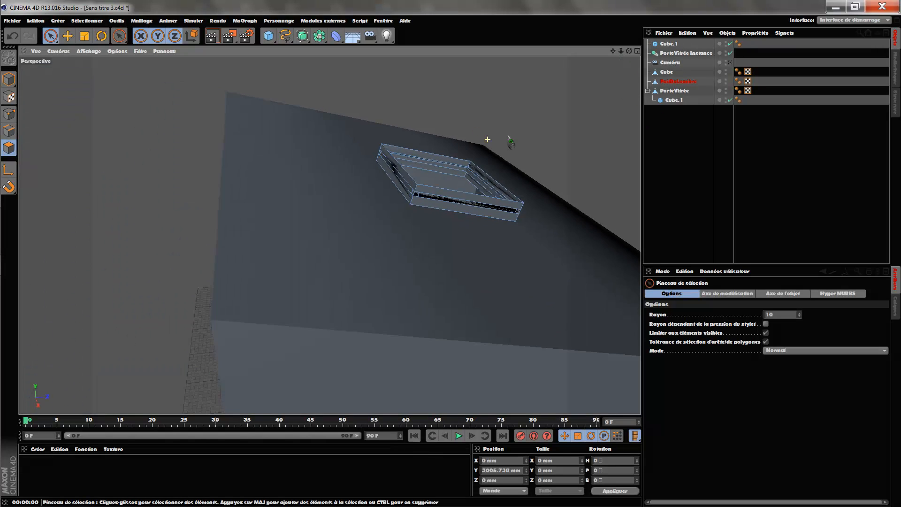
Transfer the top-level Cube.1 strip to the PuitDeLumière object's position, scale and rotation with the Transférer tool.
{"action": "left_click_drag", "start_coordinate": [629, 51], "coordinate": [673, 47]}
{"action": "left_click_drag", "start_coordinate": [612, 51], "coordinate": [610, 72]}
{"action": "scroll", "coordinate": [407, 271], "scroll_direction": "up", "scroll_amount": 2}
{"action": "scroll", "coordinate": [406, 271], "scroll_direction": "up", "scroll_amount": 5}
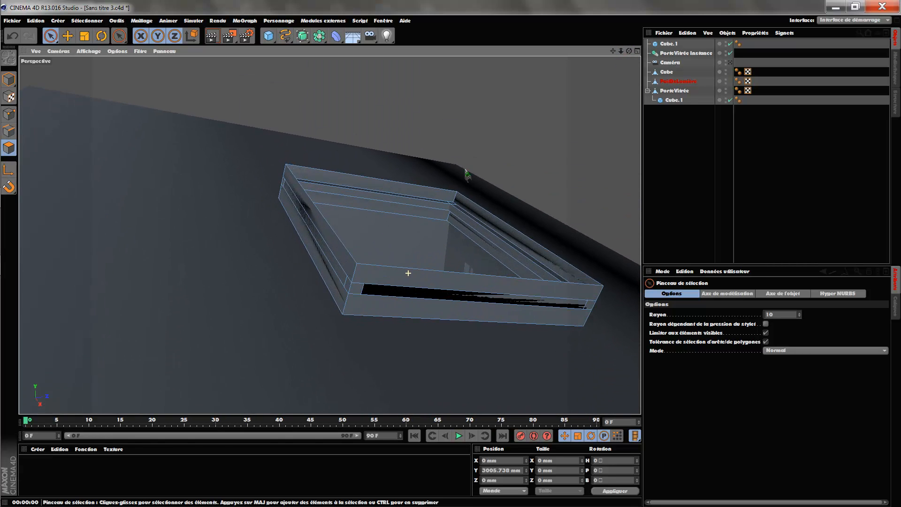
{"action": "scroll", "coordinate": [466, 216], "scroll_direction": "down", "scroll_amount": 4}
{"action": "mouse_move", "coordinate": [628, 52]}
{"action": "left_mouse_down"}
{"action": "mouse_move", "coordinate": [618, 63]}
{"action": "mouse_move", "coordinate": [630, 52]}
{"action": "left_mouse_up"}
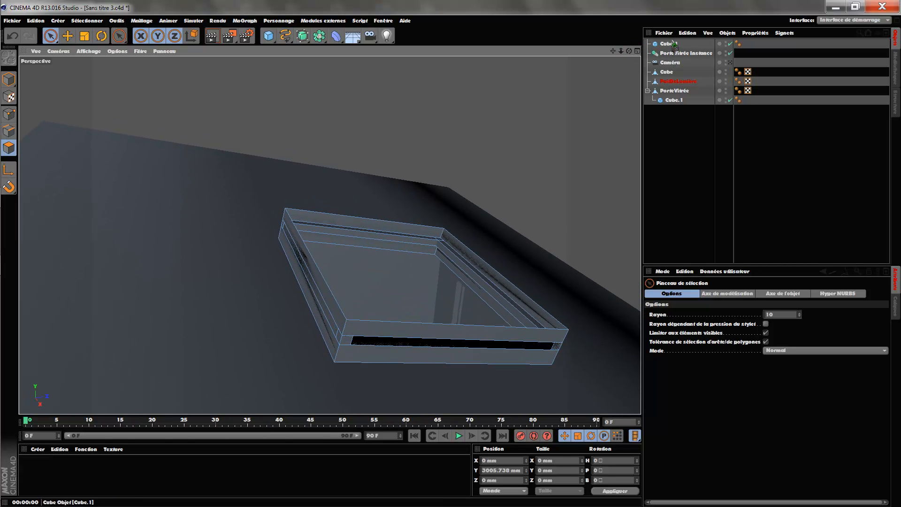
{"action": "left_click", "coordinate": [674, 44]}
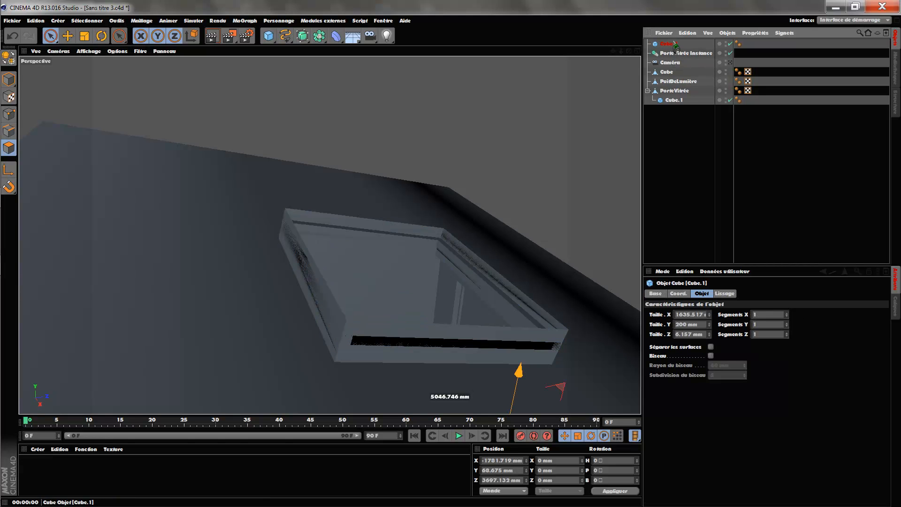
{"action": "left_click", "coordinate": [673, 45]}
{"action": "left_click_drag", "start_coordinate": [622, 52], "coordinate": [625, 53]}
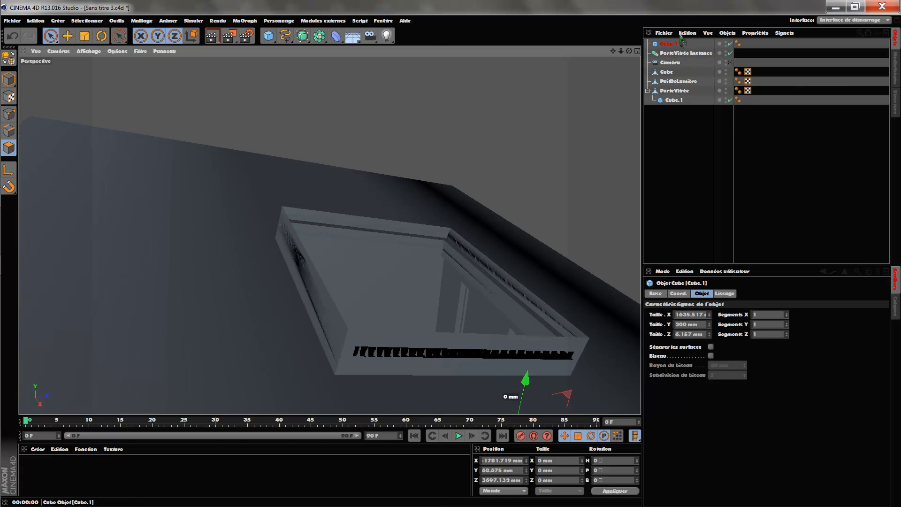
{"action": "left_click", "coordinate": [116, 21]}
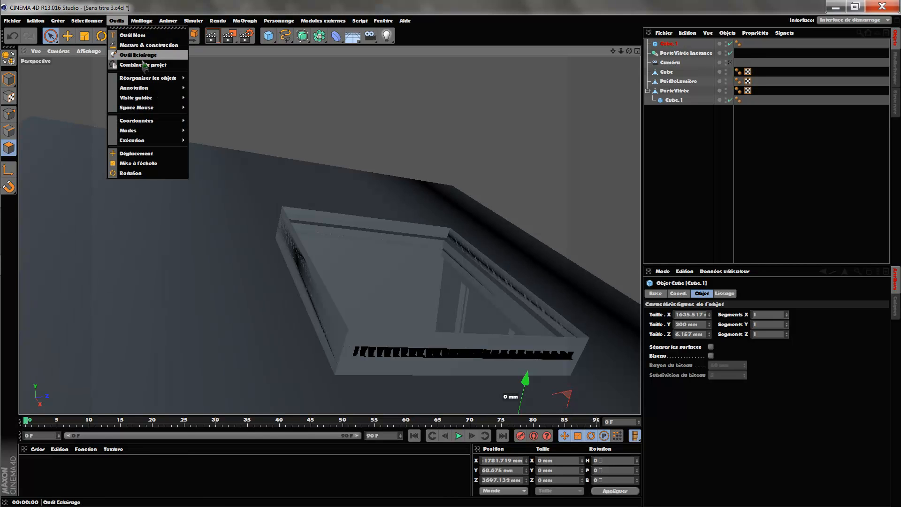
{"action": "mouse_move", "coordinate": [164, 83]}
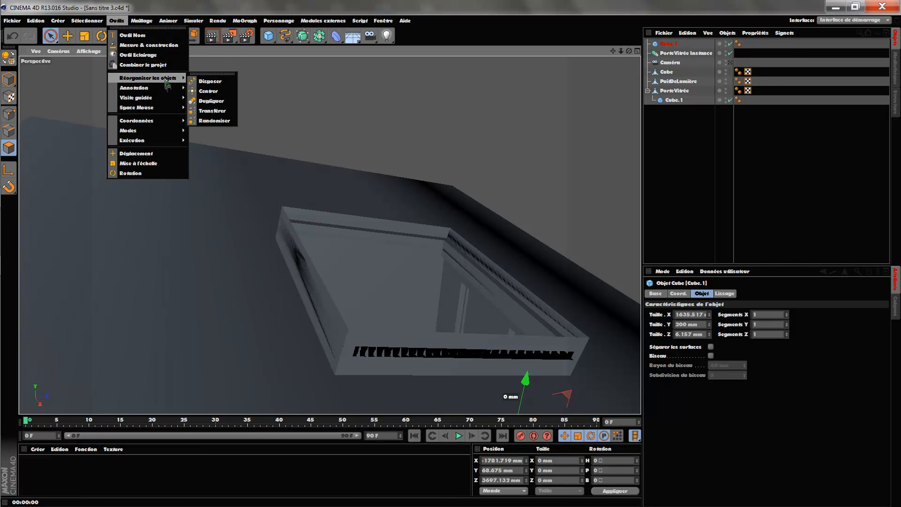
{"action": "left_click", "coordinate": [207, 108]}
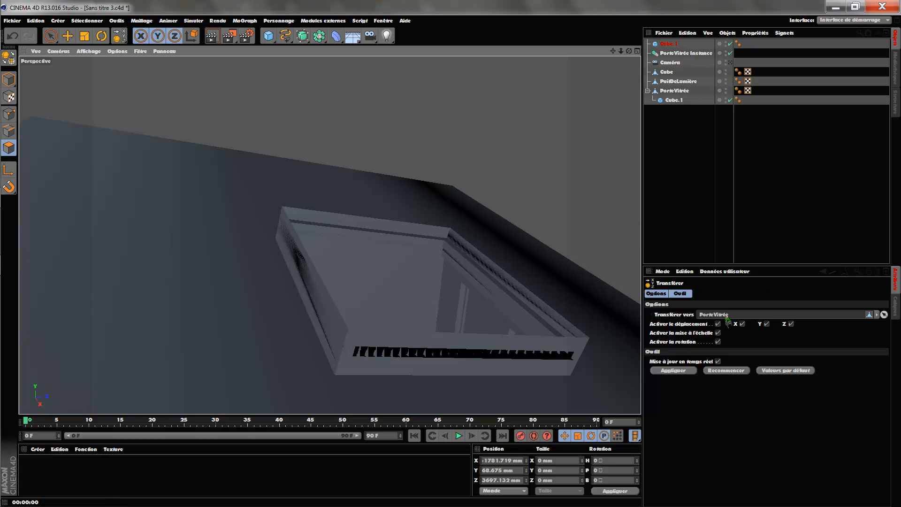
{"action": "left_click", "coordinate": [677, 82]}
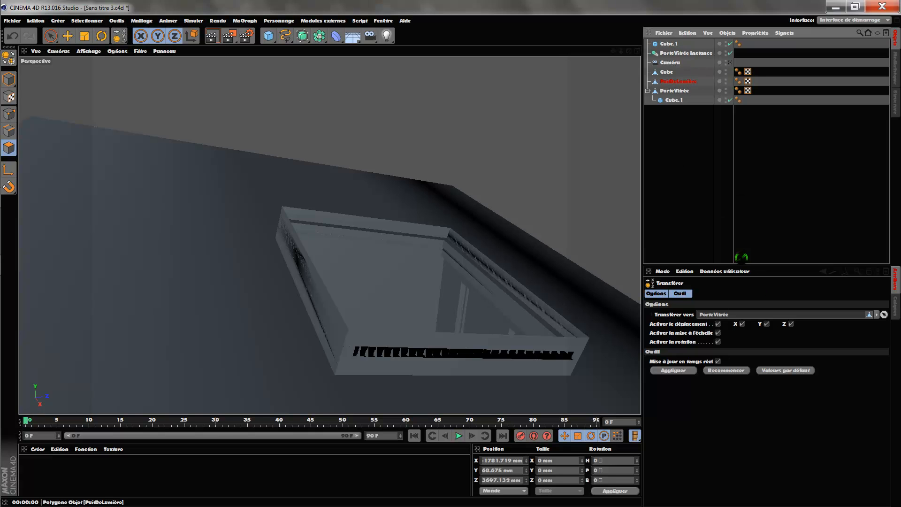
{"action": "left_click_drag", "start_coordinate": [735, 316], "coordinate": [734, 317]}
{"action": "left_click", "coordinate": [688, 371]}
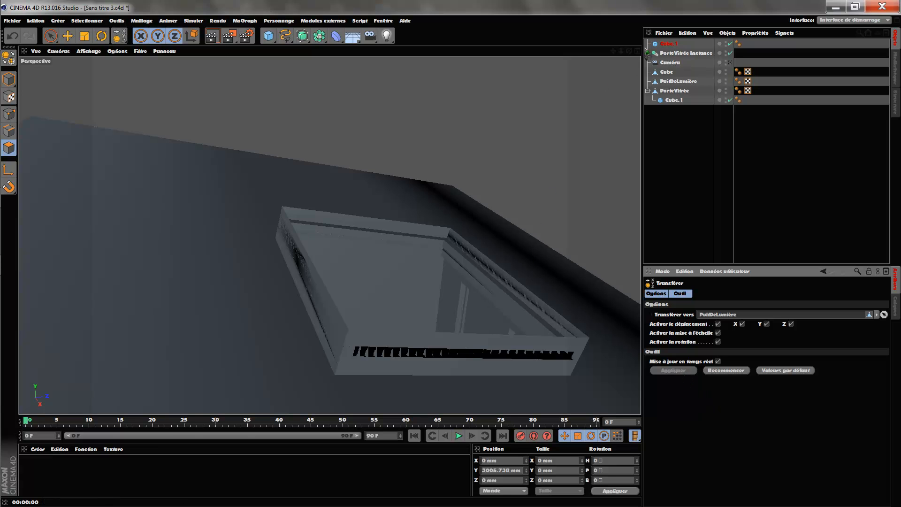
Examine the room from several sides to locate the transferred Cube.1 strip relative to the skylight opening.
{"action": "left_click", "coordinate": [671, 44]}
{"action": "left_click_drag", "start_coordinate": [629, 51], "coordinate": [676, 53]}
{"action": "scroll", "coordinate": [567, 96], "scroll_direction": "down", "scroll_amount": 1}
{"action": "scroll", "coordinate": [600, 83], "scroll_direction": "down", "scroll_amount": 1}
{"action": "left_click_drag", "start_coordinate": [620, 52], "coordinate": [621, 171]}
{"action": "scroll", "coordinate": [556, 164], "scroll_direction": "down", "scroll_amount": 3}
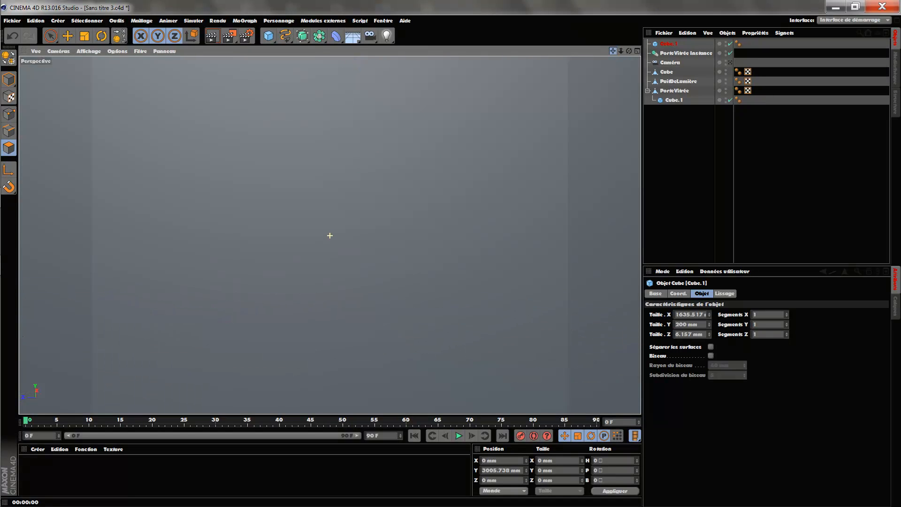
{"action": "left_click_drag", "start_coordinate": [613, 51], "coordinate": [614, 16]}
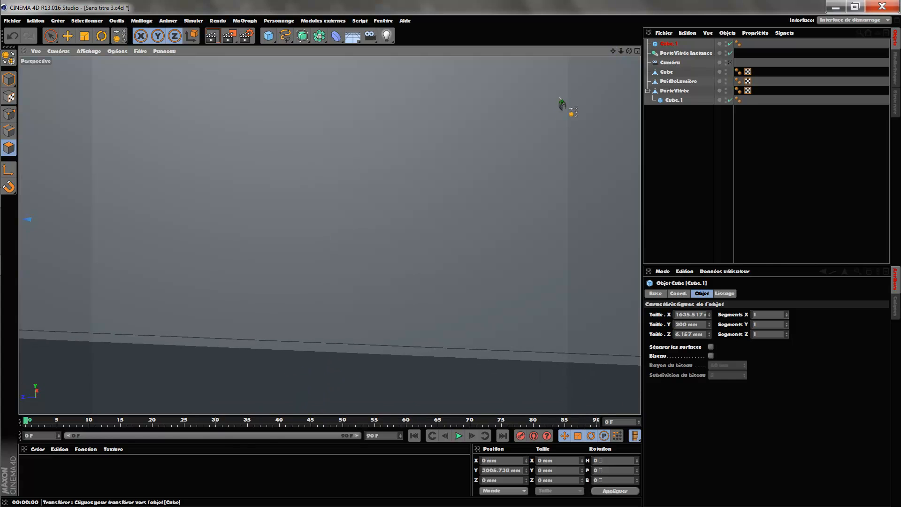
{"action": "scroll", "coordinate": [557, 113], "scroll_direction": "down", "scroll_amount": 2}
{"action": "left_click_drag", "start_coordinate": [612, 51], "coordinate": [668, 43]}
{"action": "scroll", "coordinate": [536, 94], "scroll_direction": "down", "scroll_amount": 3}
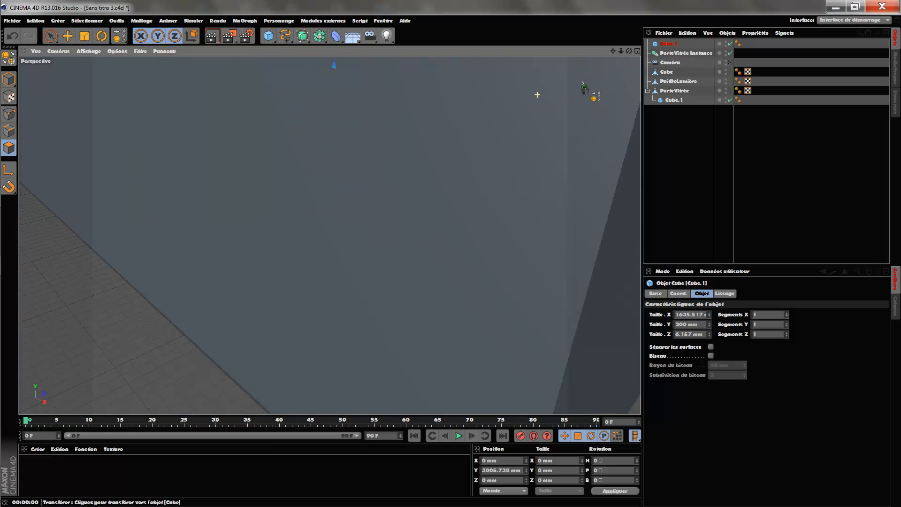
{"action": "left_click_drag", "start_coordinate": [613, 51], "coordinate": [597, 71]}
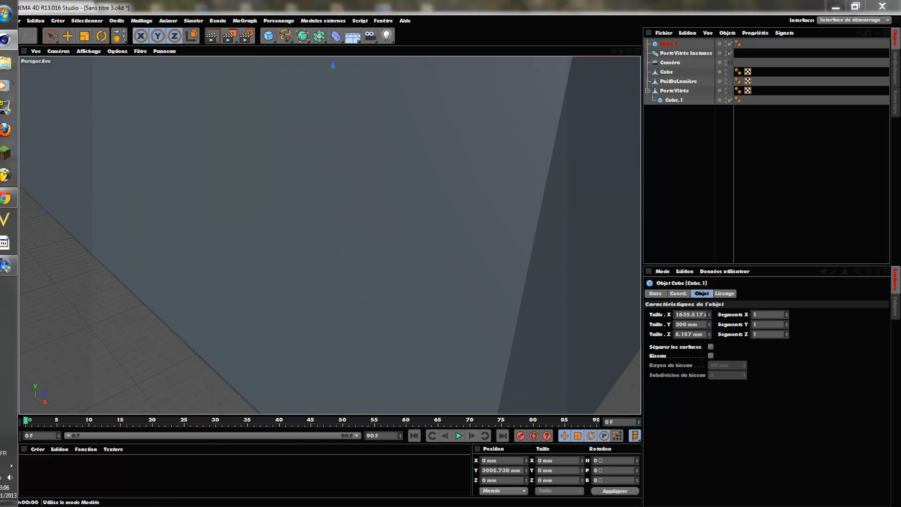
Switch to model mode and raise the Cube.1 strip into the skylight frame, to about 5302 mm in Y.
{"action": "left_click", "coordinate": [9, 79]}
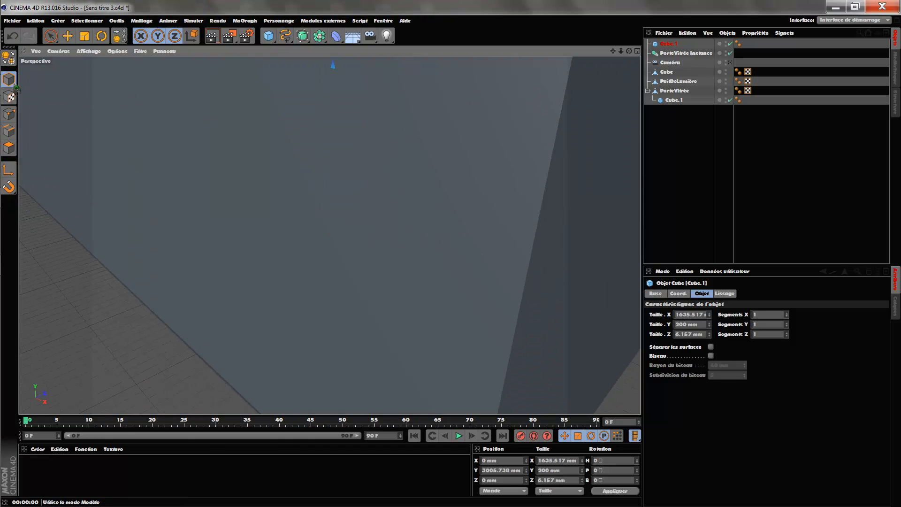
{"action": "left_click_drag", "start_coordinate": [630, 50], "coordinate": [404, 64]}
{"action": "left_click", "coordinate": [50, 35]}
{"action": "middle_click_drag", "start_coordinate": [404, 64], "coordinate": [332, 139], "text": "alt"}
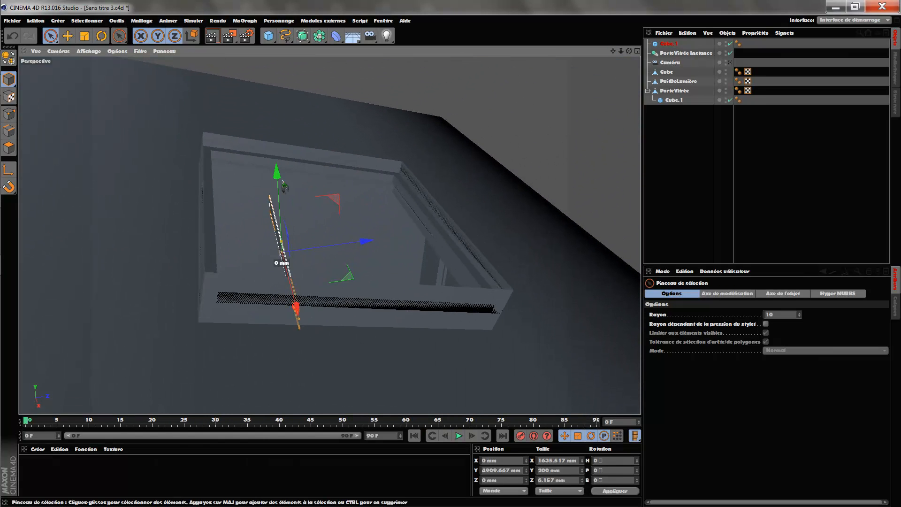
{"action": "left_click_drag", "start_coordinate": [278, 170], "coordinate": [275, 136]}
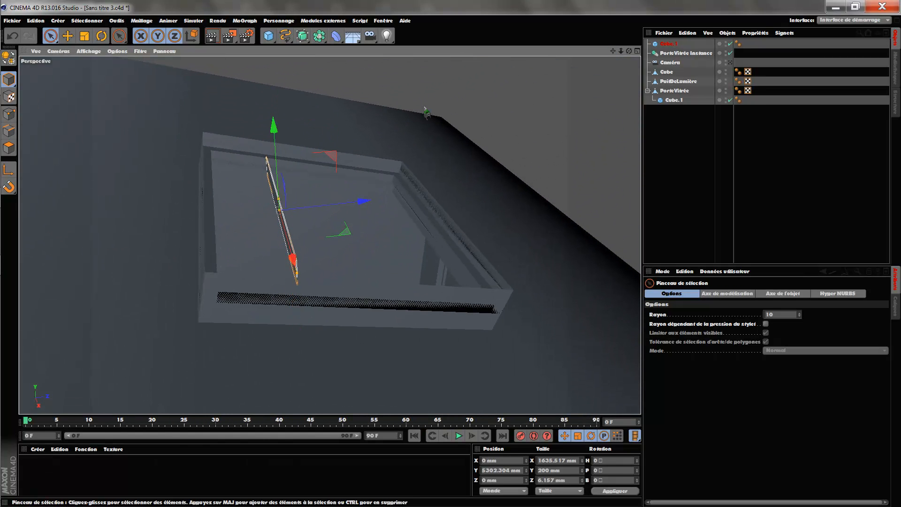
Rotate the Cube.1 strip to a pitch of about 77.75° so it lies along the roof slope.
{"action": "left_click_drag", "start_coordinate": [629, 51], "coordinate": [480, 1]}
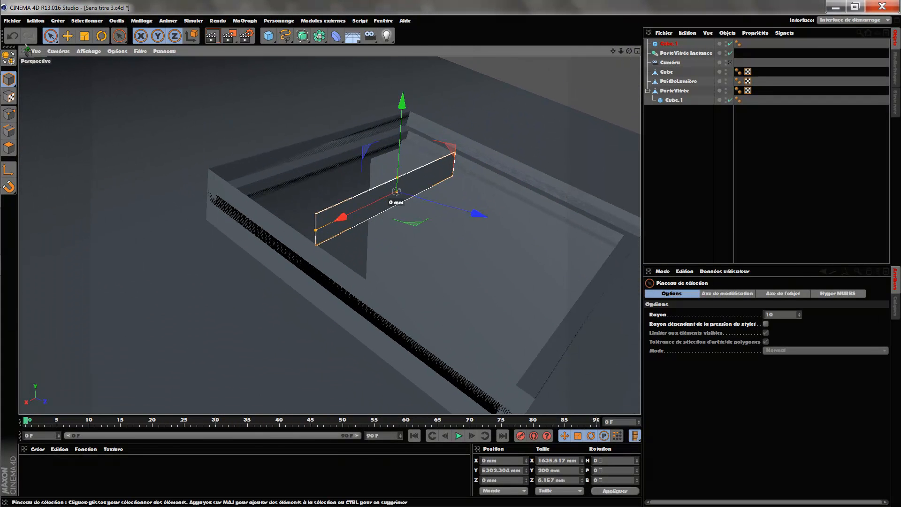
{"action": "left_click", "coordinate": [101, 36]}
{"action": "left_click_drag", "start_coordinate": [446, 179], "coordinate": [379, 97]}
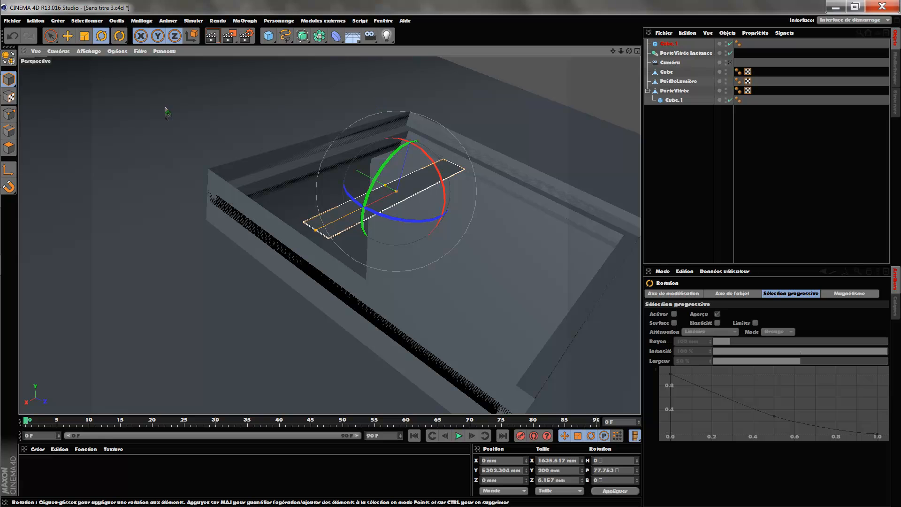
Scale Cube.1 to about 2325 mm in X and 2839 mm in Y to cover the skylight opening.
{"action": "left_click", "coordinate": [85, 36]}
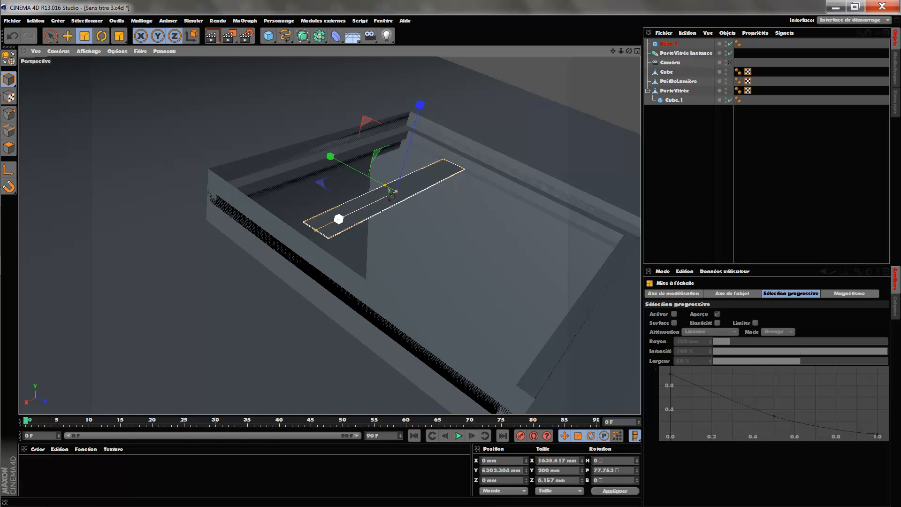
{"action": "left_click_drag", "start_coordinate": [330, 156], "coordinate": [303, 118]}
{"action": "left_click_drag", "start_coordinate": [316, 232], "coordinate": [281, 256]}
Fine-tune the pane's pitch to about 76.3° and shift it perpendicular to its surface to about Y 5320 mm, Z 4.3 mm.
{"action": "key", "text": "r"}
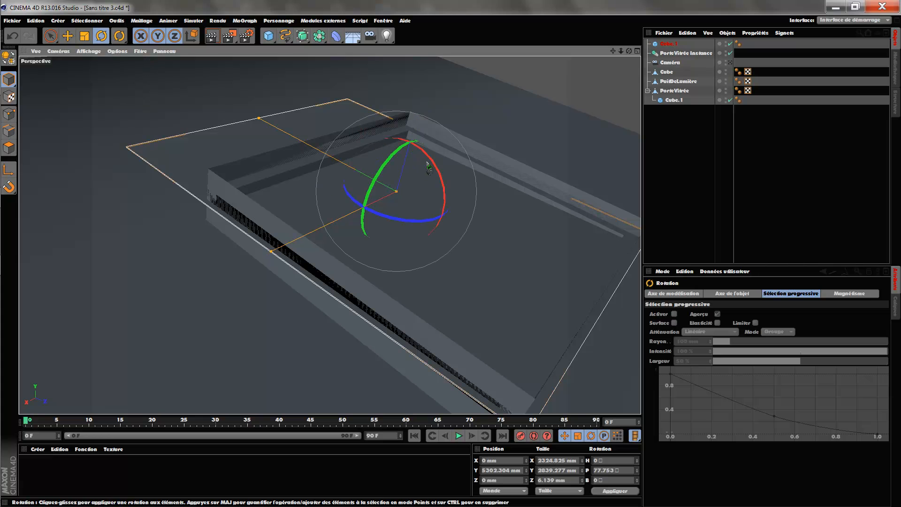
{"action": "left_click_drag", "start_coordinate": [432, 169], "coordinate": [435, 172]}
{"action": "key", "text": "e"}
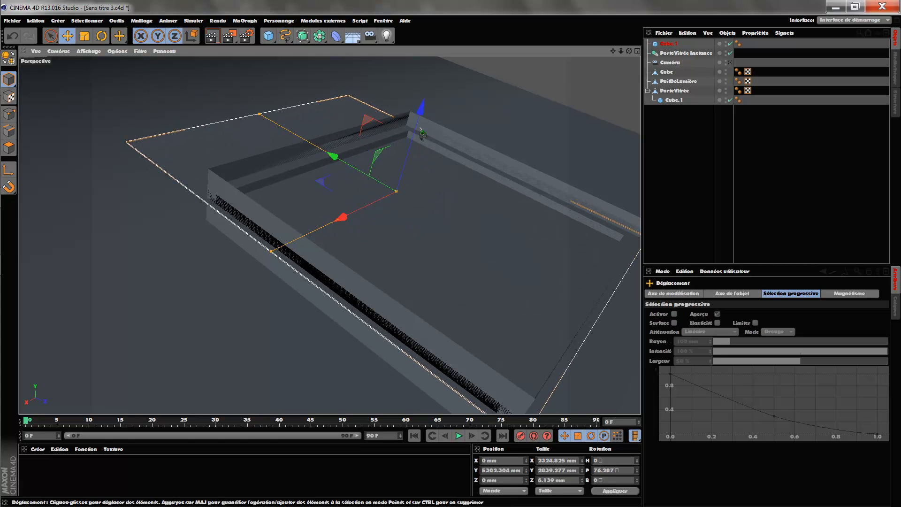
{"action": "left_click_drag", "start_coordinate": [421, 119], "coordinate": [422, 116]}
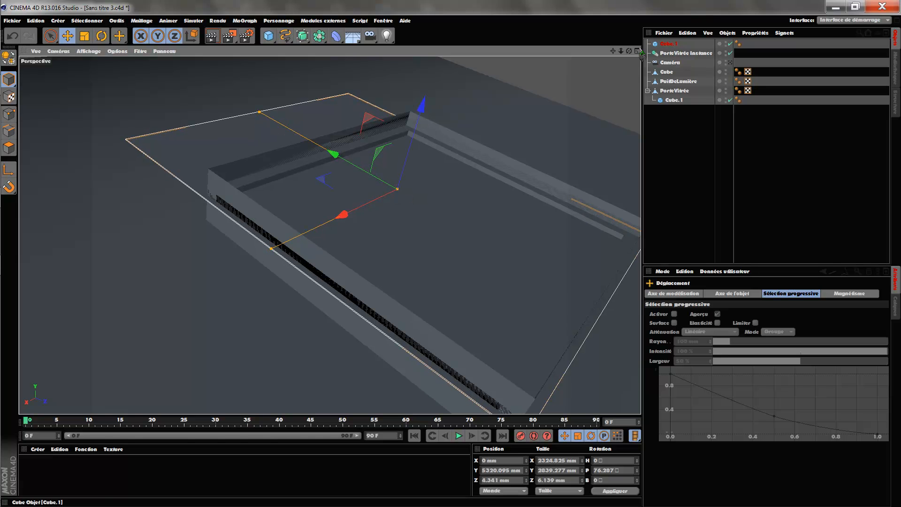
Look through the Caméra object and render the current view.
{"action": "left_click", "coordinate": [730, 63]}
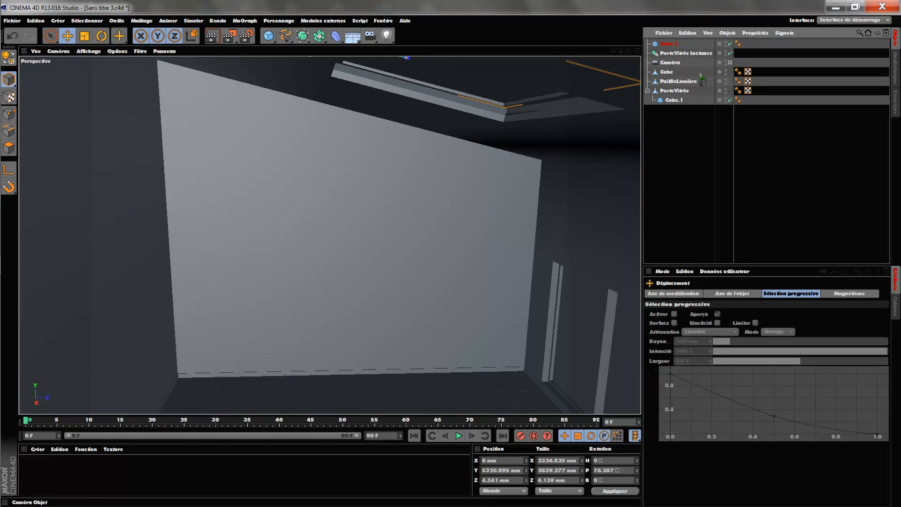
{"action": "left_click", "coordinate": [213, 36]}
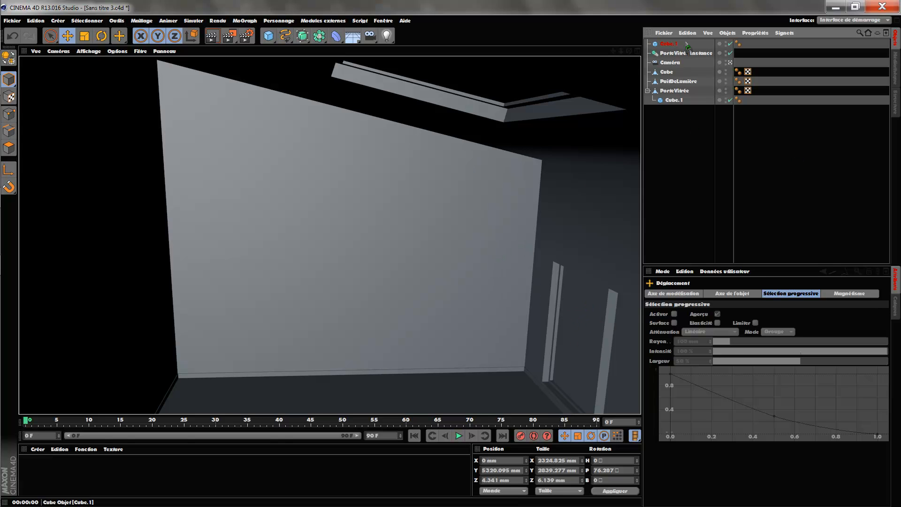
Rename the Cube.1 under PorteVitrée as Vitre and the room's Cube object as Pièce.
{"action": "left_click", "coordinate": [675, 101]}
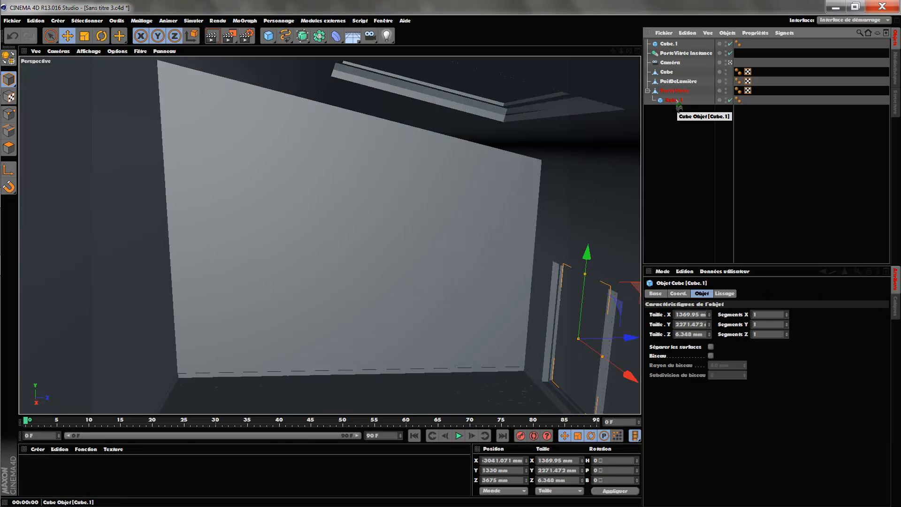
{"action": "double_click", "coordinate": [676, 101]}
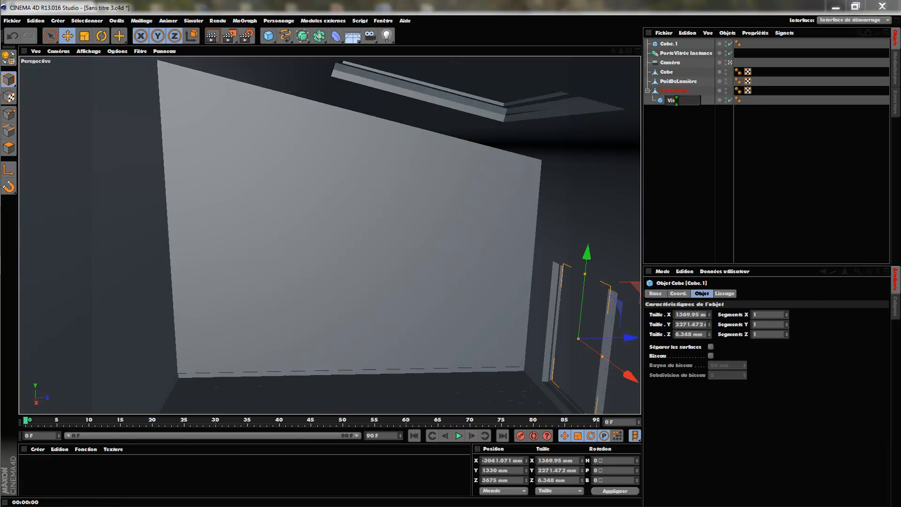
{"action": "left_click", "coordinate": [666, 72]}
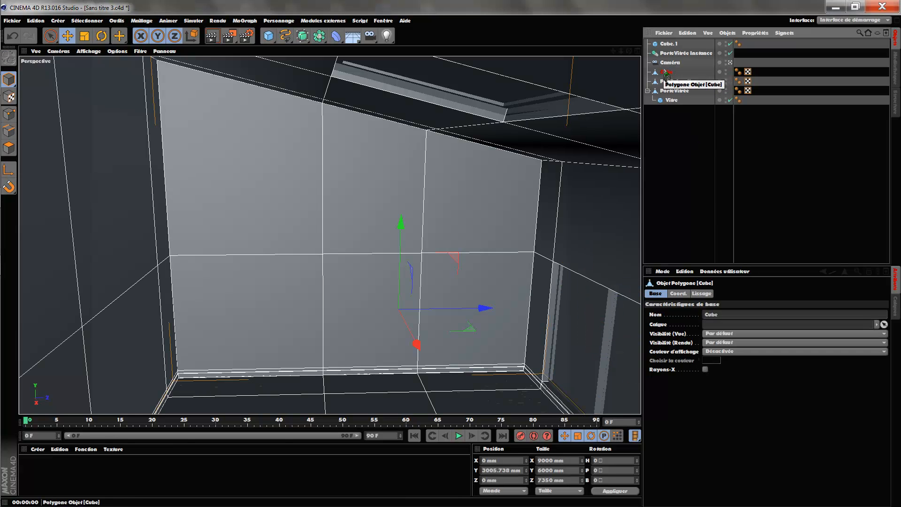
{"action": "double_click", "coordinate": [667, 73]}
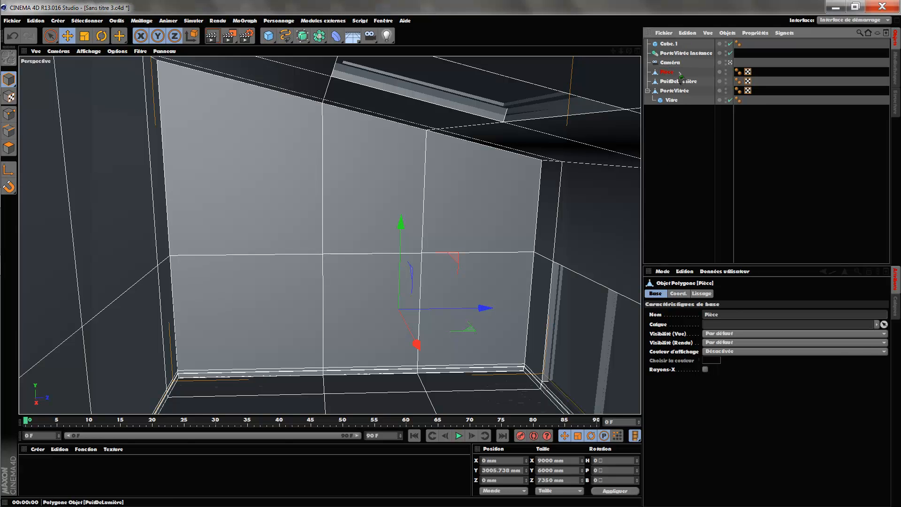
Rename the skylight pane Cube.1 as Vitre.
{"action": "left_click", "coordinate": [681, 53]}
{"action": "left_click", "coordinate": [673, 44]}
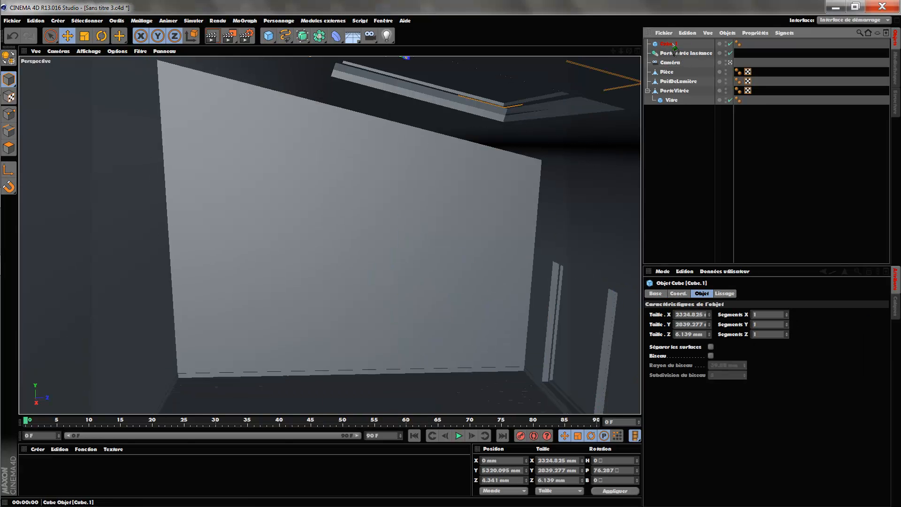
{"action": "left_click", "coordinate": [673, 53]}
{"action": "left_click", "coordinate": [673, 44]}
{"action": "left_click", "coordinate": [715, 167]}
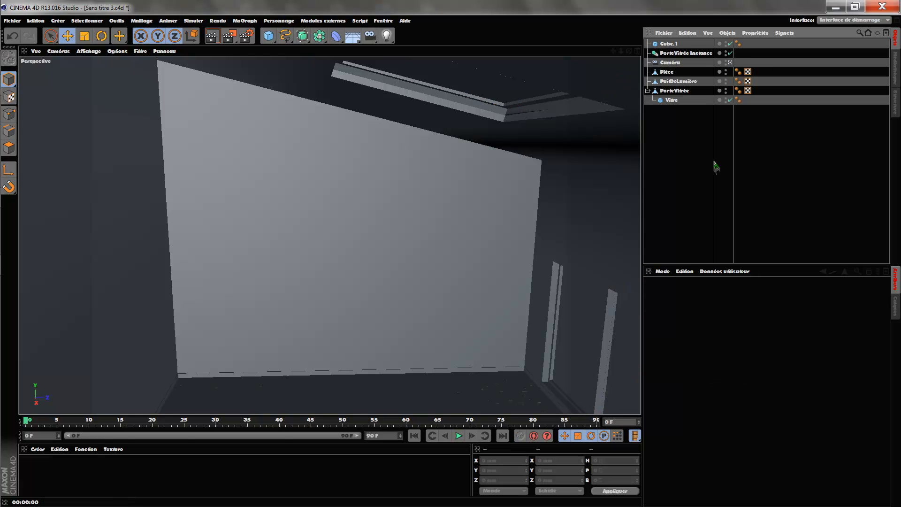
{"action": "left_click", "coordinate": [669, 43]}
{"action": "double_click", "coordinate": [669, 44]}
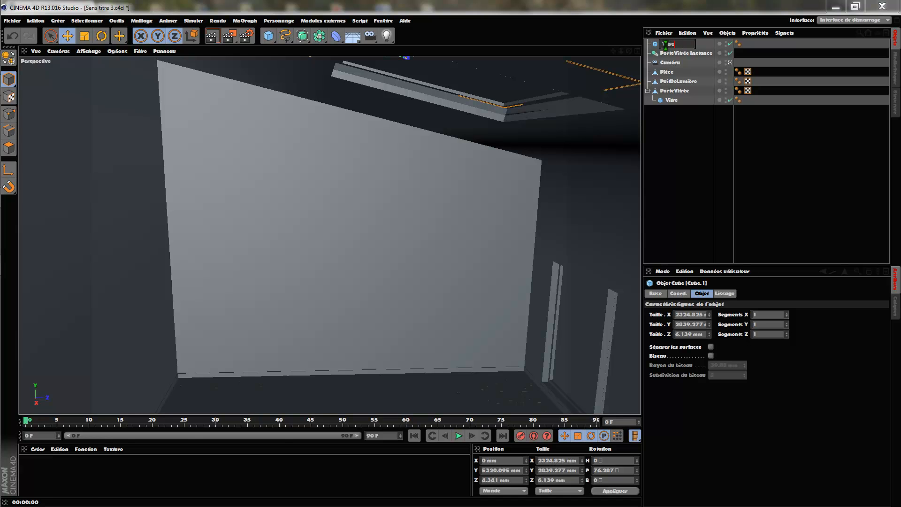
{"action": "key", "text": "Return"}
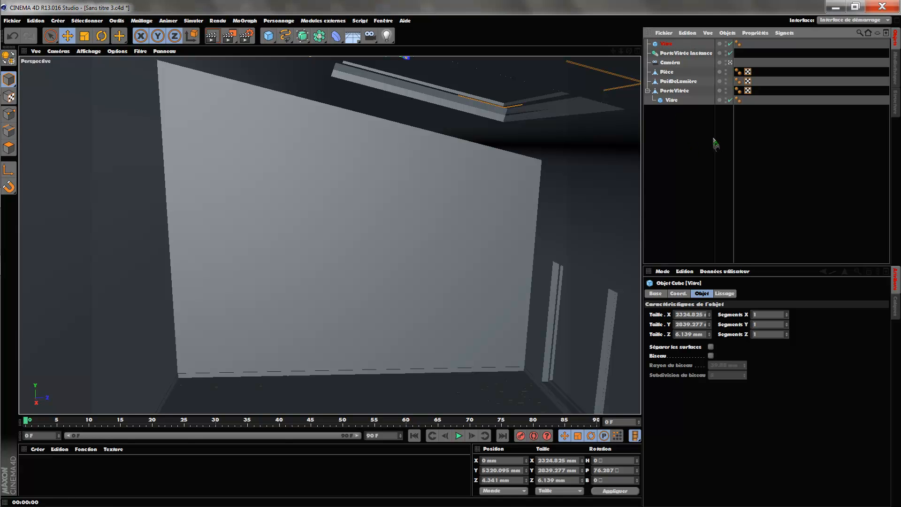
Merge the realistic_Glass file from the Glass subfolder of the Materials collection in the desktop's Textures folder into the scene.
{"action": "left_click", "coordinate": [86, 478]}
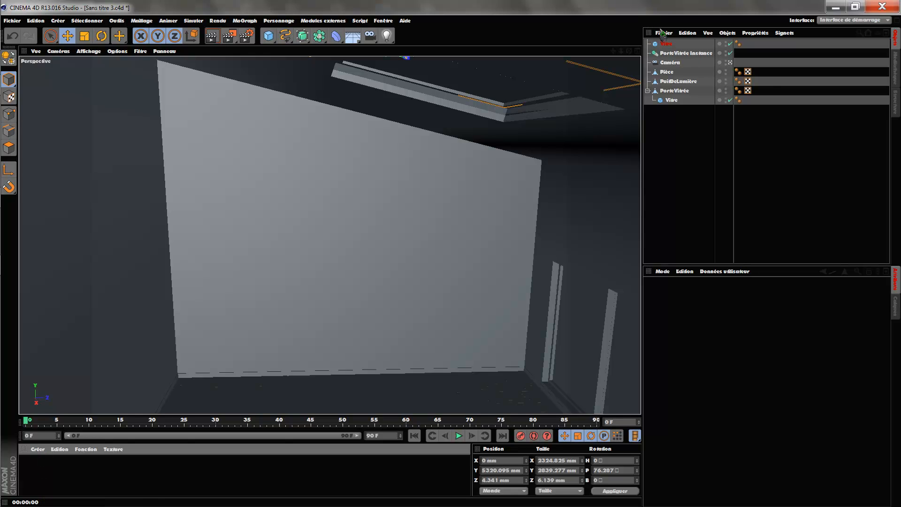
{"action": "left_click", "coordinate": [664, 33]}
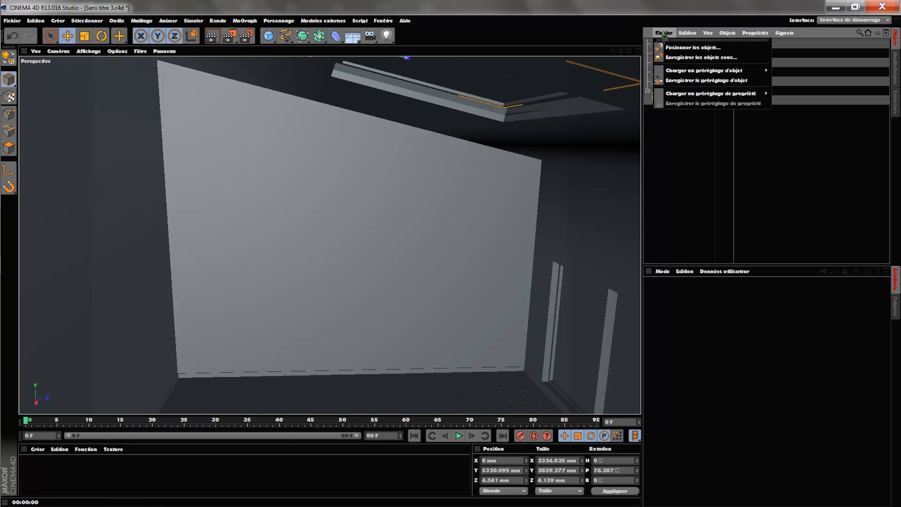
{"action": "left_click", "coordinate": [712, 49]}
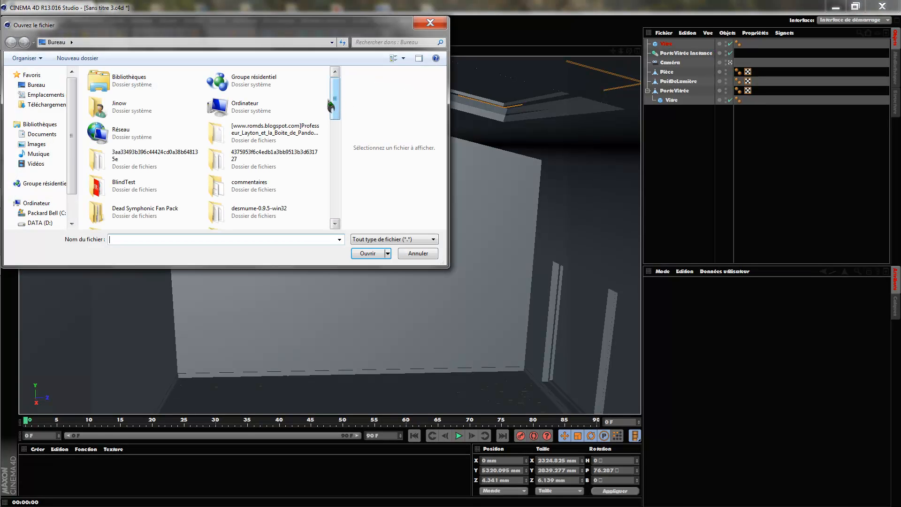
{"action": "scroll", "coordinate": [338, 104], "scroll_direction": "down", "scroll_amount": 2}
{"action": "mouse_move", "coordinate": [337, 101]}
{"action": "left_mouse_down"}
{"action": "mouse_move", "coordinate": [335, 201]}
{"action": "mouse_move", "coordinate": [343, 101]}
{"action": "mouse_move", "coordinate": [345, 115]}
{"action": "left_mouse_up"}
{"action": "scroll", "coordinate": [345, 115], "scroll_direction": "down", "scroll_amount": 5}
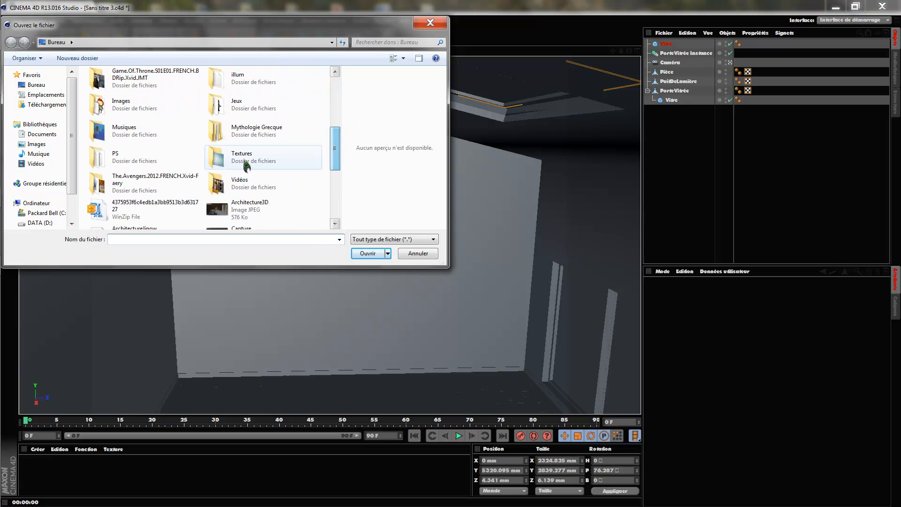
{"action": "double_click", "coordinate": [244, 161]}
{"action": "double_click", "coordinate": [308, 98]}
{"action": "double_click", "coordinate": [193, 86]}
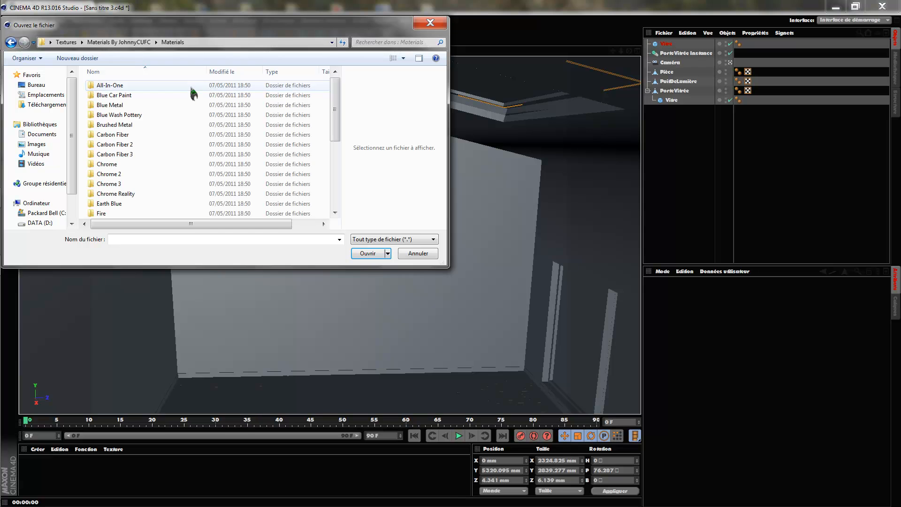
{"action": "scroll", "coordinate": [336, 112], "scroll_direction": "down", "scroll_amount": 2}
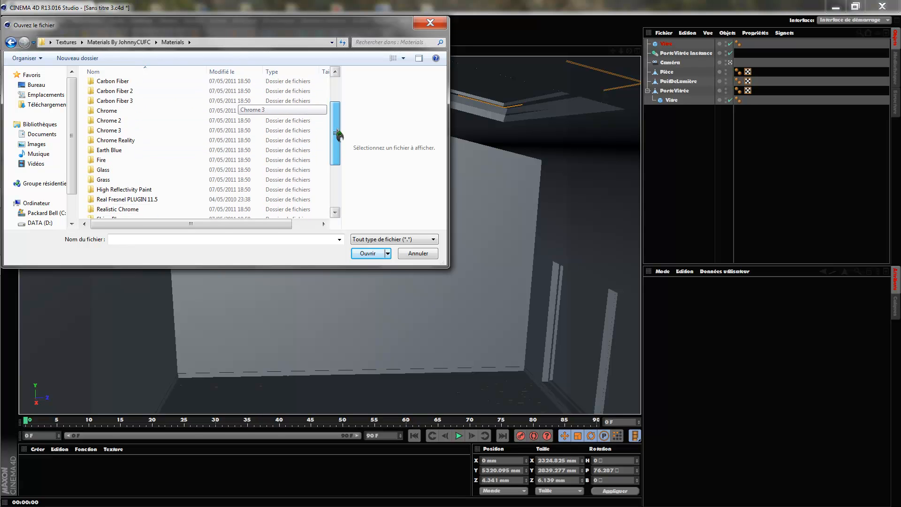
{"action": "double_click", "coordinate": [115, 157]}
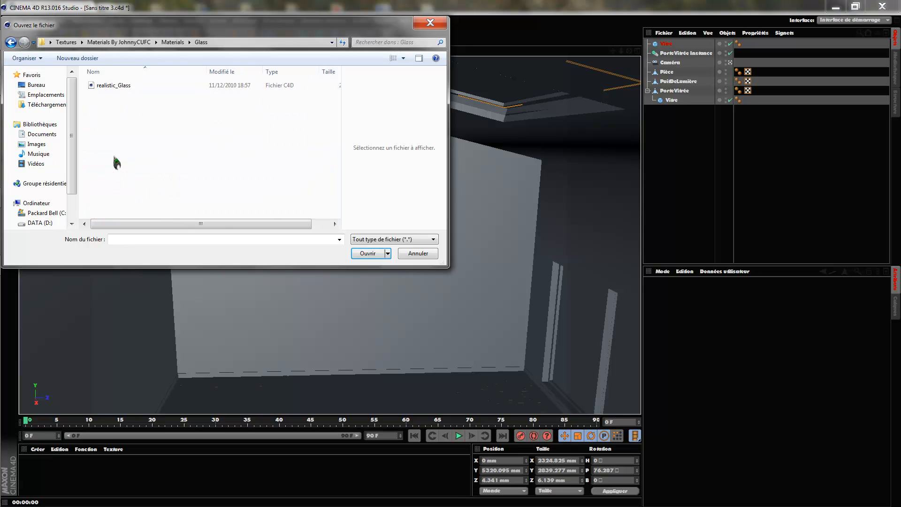
{"action": "double_click", "coordinate": [133, 88]}
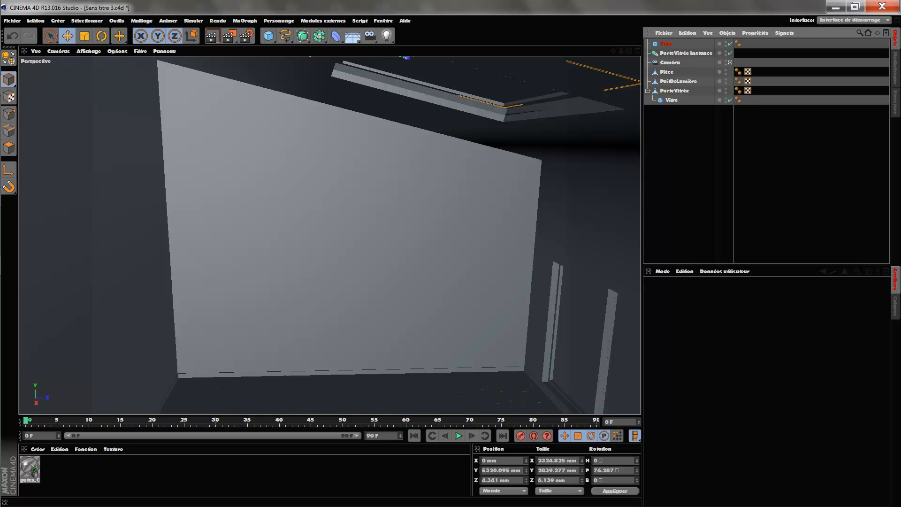
Apply the glass material to the skylight's Vitre and the Vitre under PorteVitrée, and render the current view.
{"action": "left_click_drag", "start_coordinate": [30, 467], "coordinate": [340, 342]}
{"action": "left_click_drag", "start_coordinate": [680, 111], "coordinate": [669, 44]}
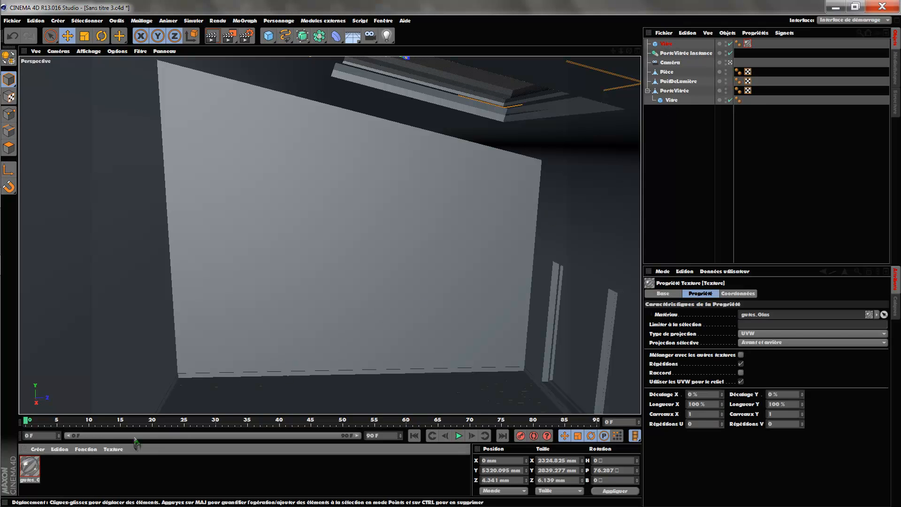
{"action": "left_click_drag", "start_coordinate": [693, 122], "coordinate": [674, 102]}
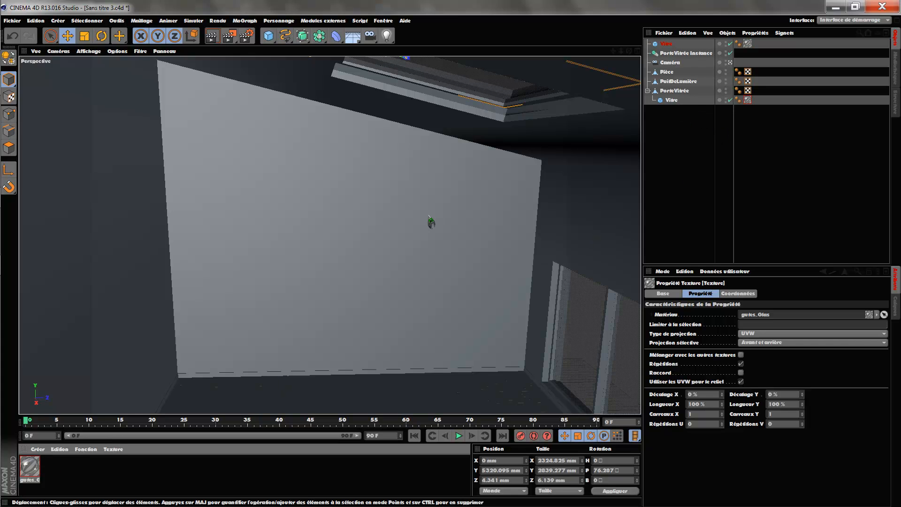
{"action": "left_click", "coordinate": [214, 41]}
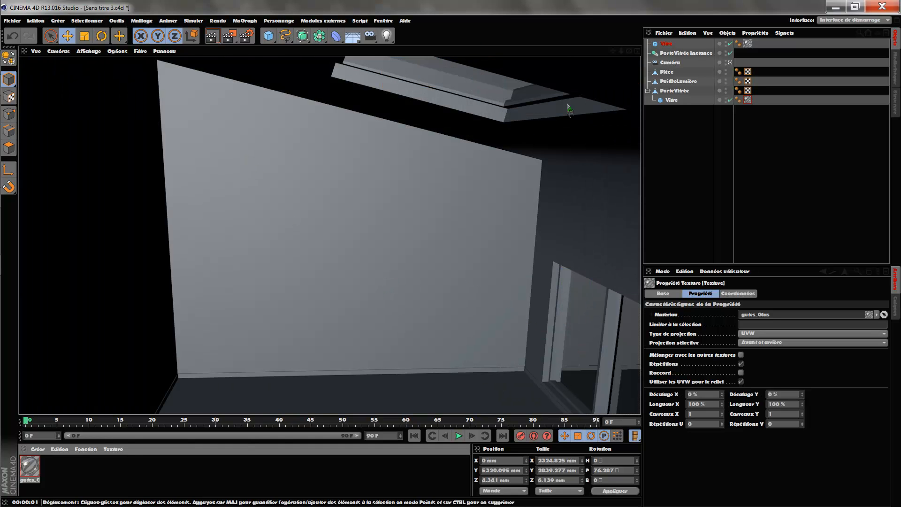
{"action": "left_click", "coordinate": [690, 149]}
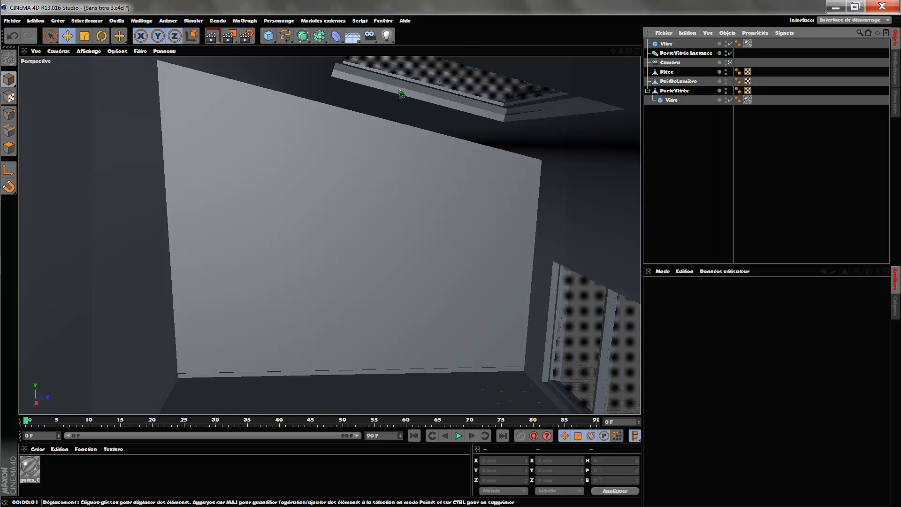
{"action": "left_click", "coordinate": [352, 36]}
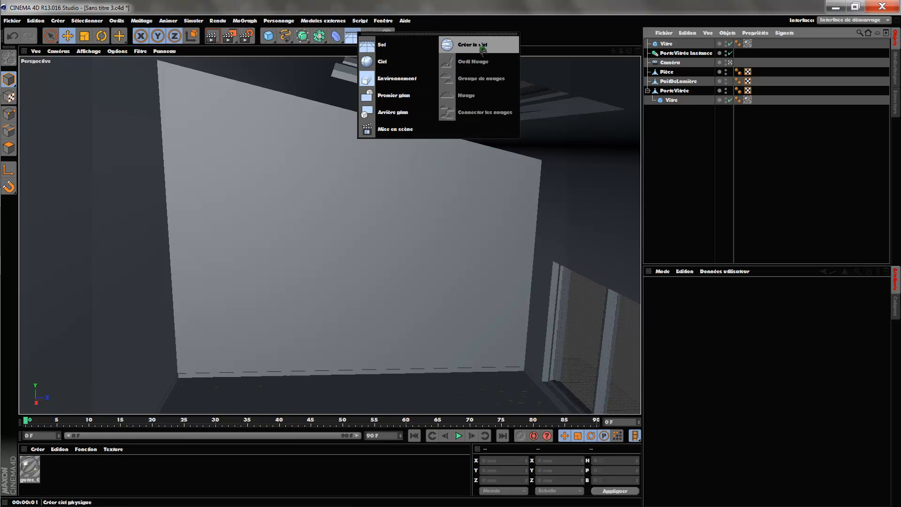
{"action": "left_click", "coordinate": [468, 45]}
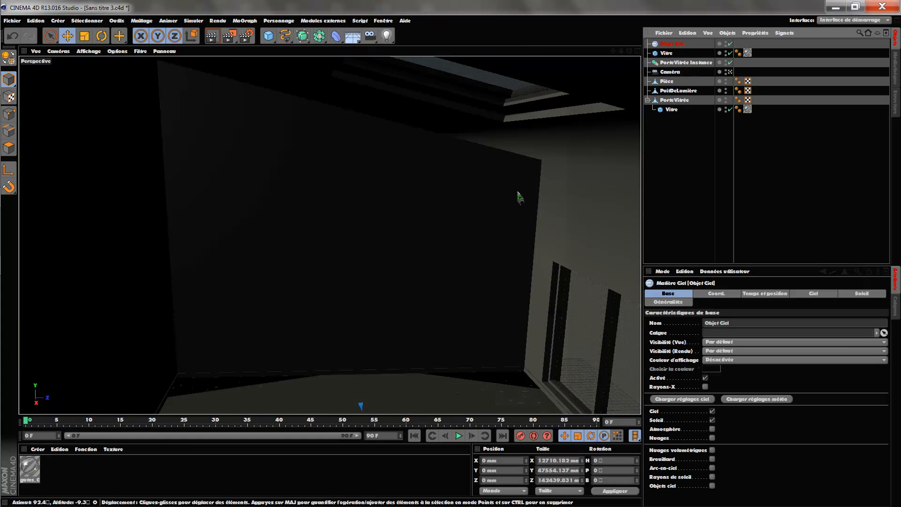
{"action": "key", "text": "ctrl+z"}
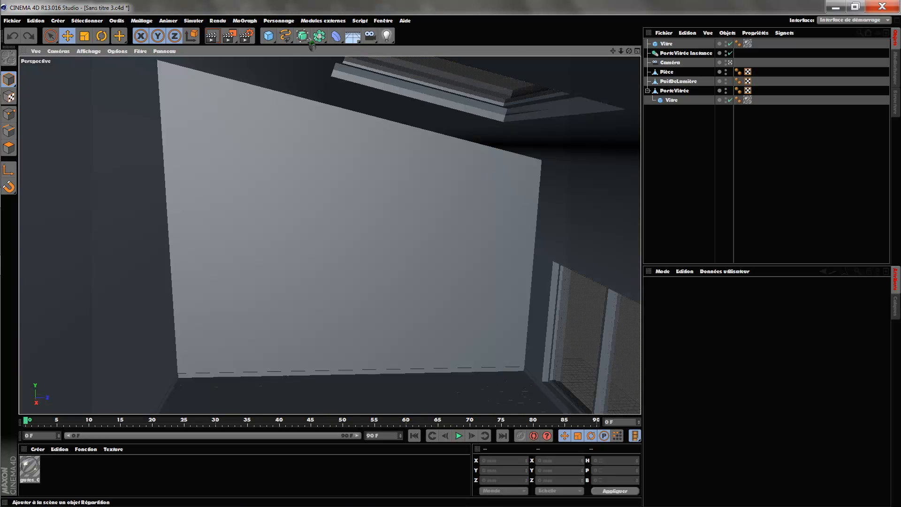
Create a physical sky, rotate its heading to about -226.2°, and return to the Caméra view.
{"action": "left_click", "coordinate": [352, 39]}
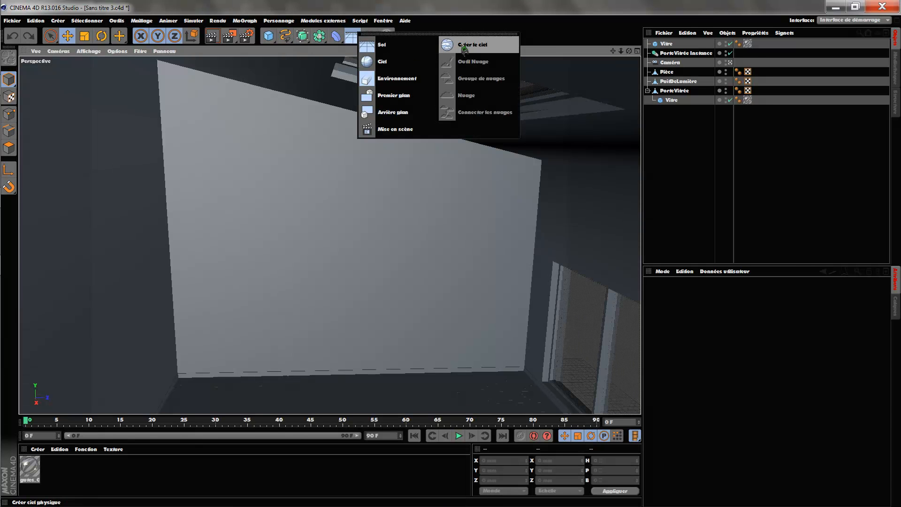
{"action": "left_click", "coordinate": [465, 46]}
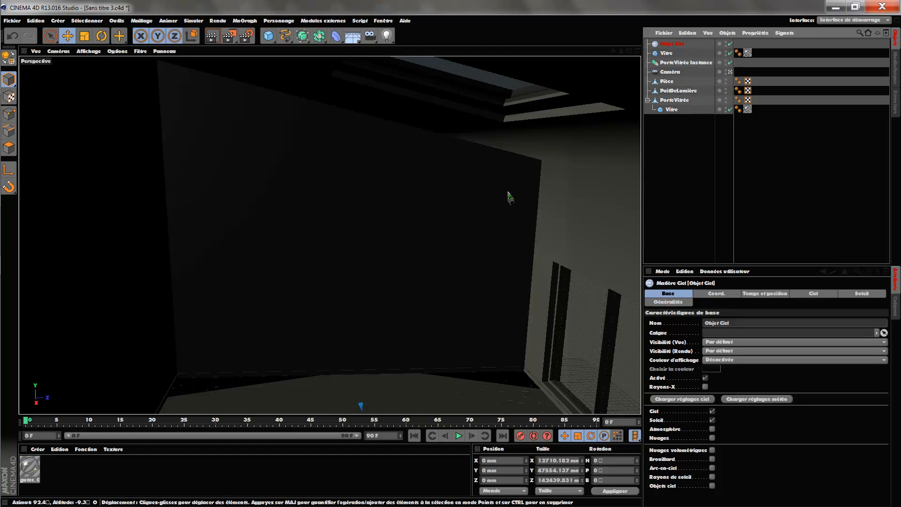
{"action": "left_click", "coordinate": [101, 36]}
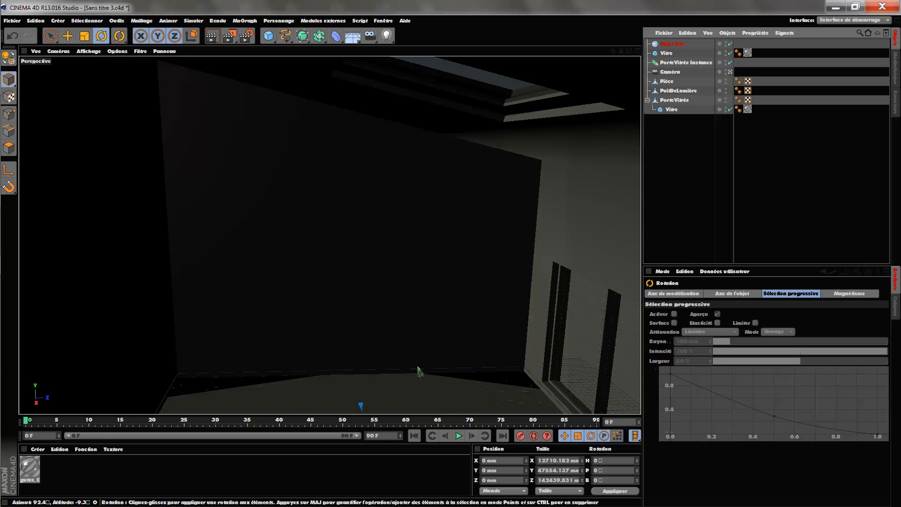
{"action": "left_click", "coordinate": [730, 72]}
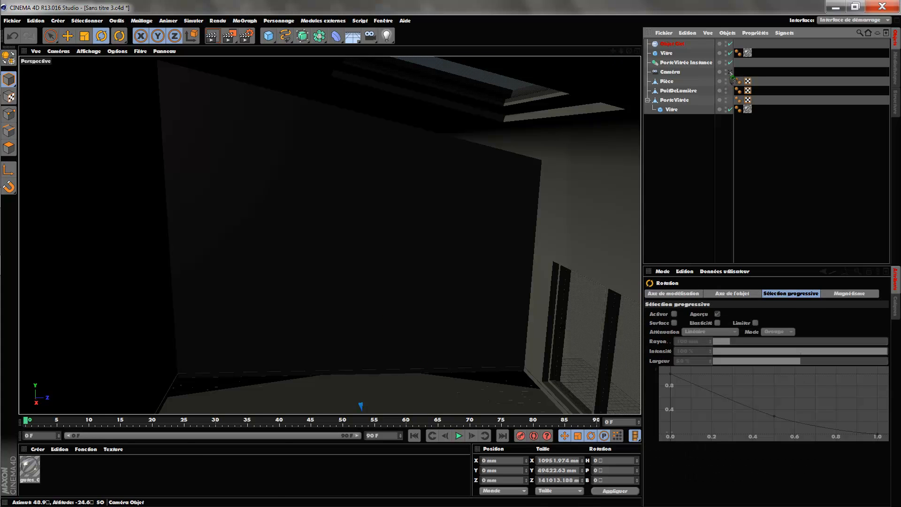
{"action": "left_click_drag", "start_coordinate": [614, 53], "coordinate": [732, 3]}
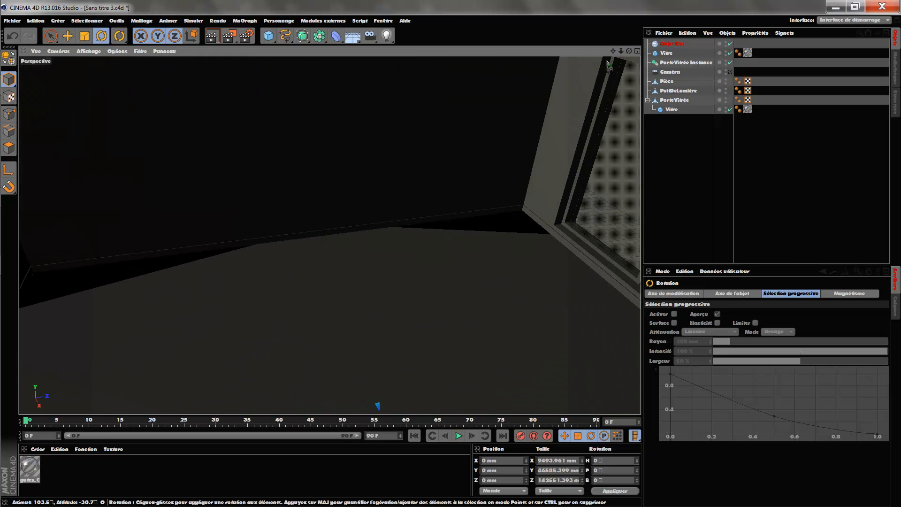
{"action": "scroll", "coordinate": [620, 59], "scroll_direction": "down", "scroll_amount": 2}
{"action": "left_click_drag", "start_coordinate": [614, 51], "coordinate": [549, 18]}
{"action": "left_click_drag", "start_coordinate": [413, 385], "coordinate": [305, 430]}
{"action": "left_click_drag", "start_coordinate": [378, 411], "coordinate": [383, 258]}
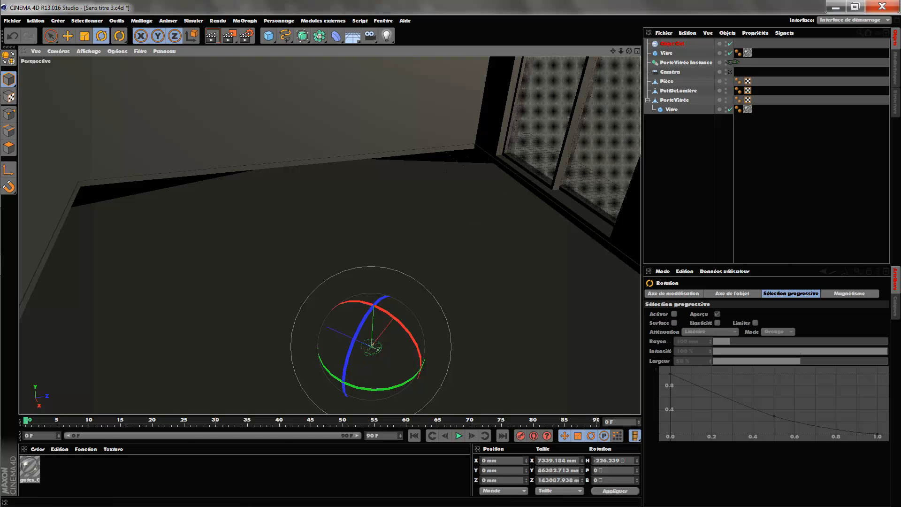
{"action": "left_click", "coordinate": [730, 71]}
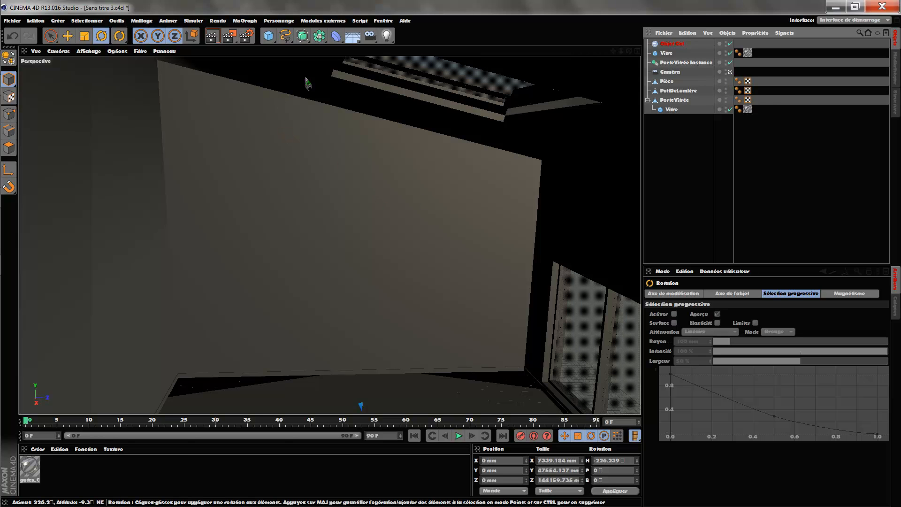
Add the Illumination globale effect to the render settings.
{"action": "left_click", "coordinate": [248, 36]}
{"action": "left_click_drag", "start_coordinate": [353, 20], "coordinate": [555, 92]}
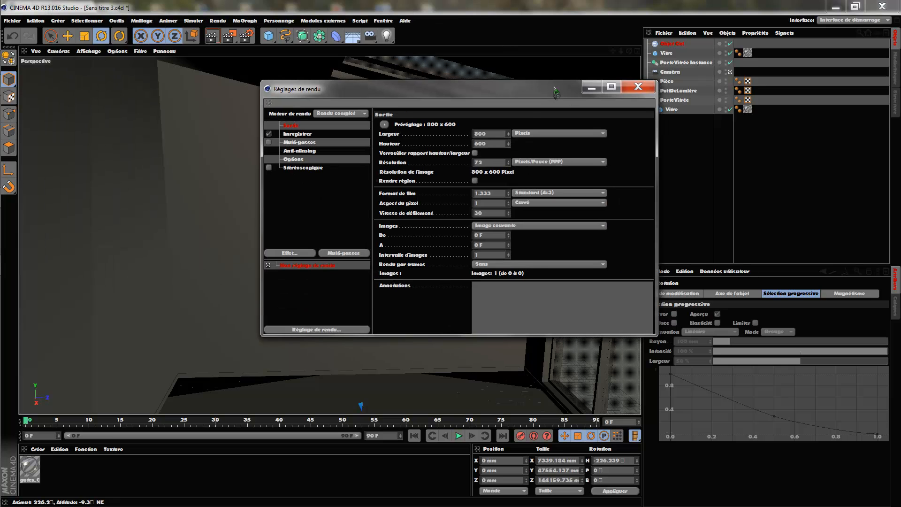
{"action": "right_click", "coordinate": [306, 189]}
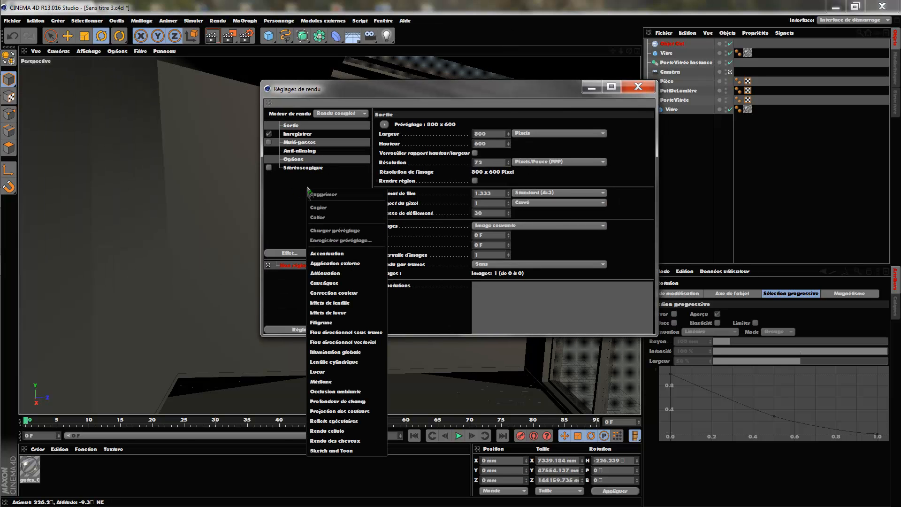
{"action": "left_click", "coordinate": [347, 352]}
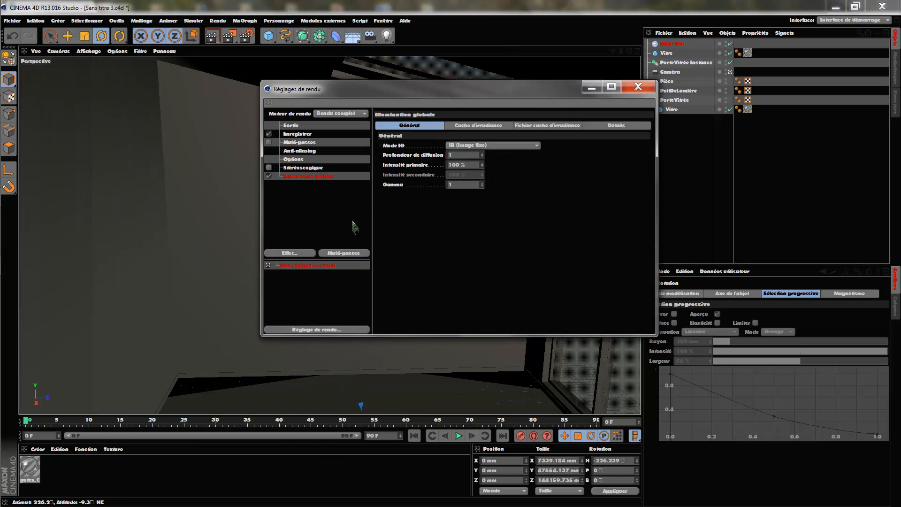
{"action": "left_click_drag", "start_coordinate": [501, 105], "coordinate": [440, 89]}
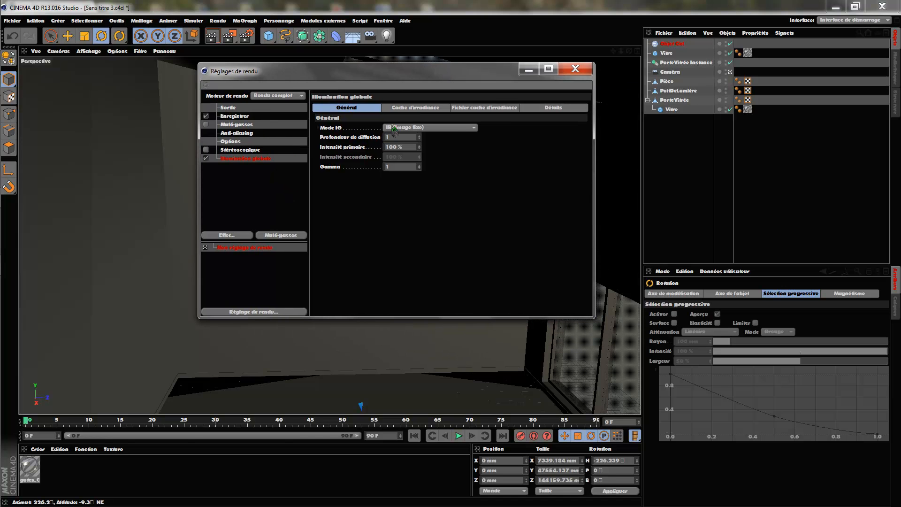
Set the global illumination's Profondeur de diffusion to 3 and its Gamma to 1.8.
{"action": "left_click", "coordinate": [458, 129]}
{"action": "left_click", "coordinate": [464, 128]}
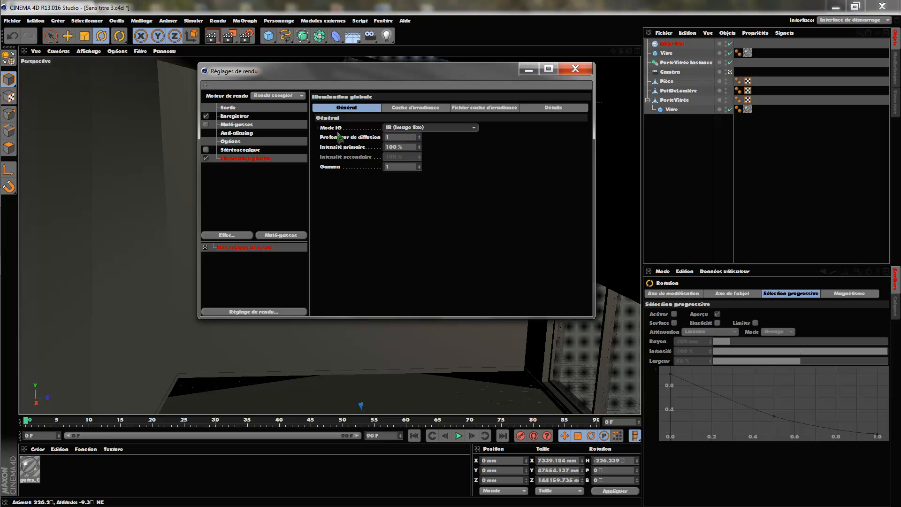
{"action": "left_click", "coordinate": [401, 137]}
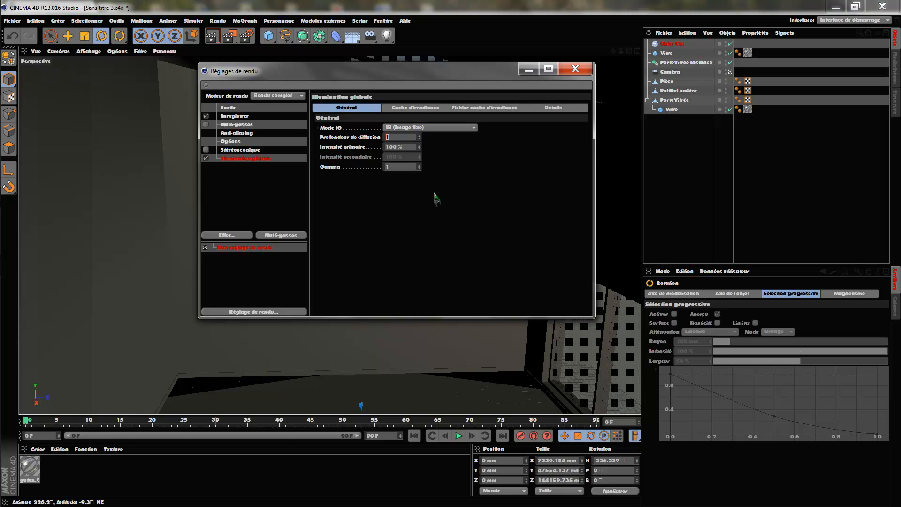
{"action": "key", "text": "Return"}
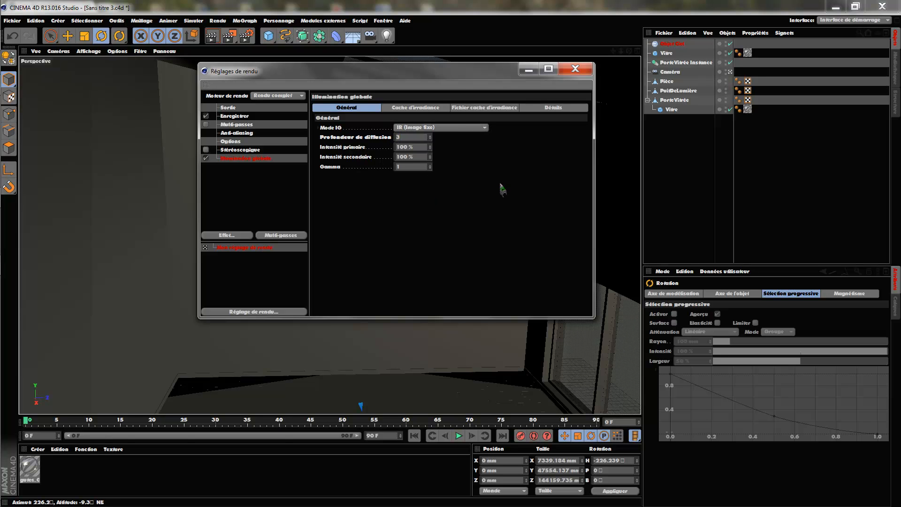
{"action": "left_click", "coordinate": [404, 166]}
{"action": "type", "text": "1.8"}
{"action": "key", "text": "Return"}
In the irradiance cache settings, set Echantillons stochastiques and Densité des enregistrements to Basse and Adoucissement to Faible.
{"action": "left_click_drag", "start_coordinate": [468, 73], "coordinate": [462, 96]}
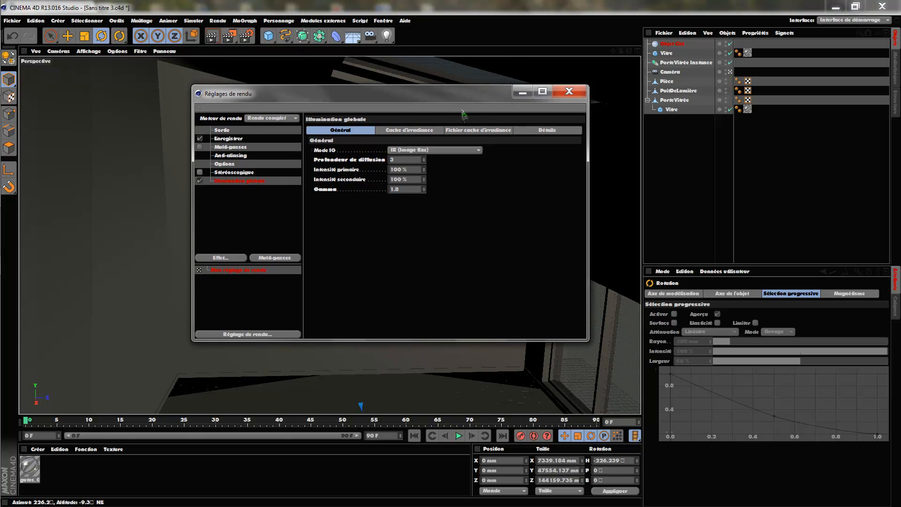
{"action": "left_click", "coordinate": [426, 130]}
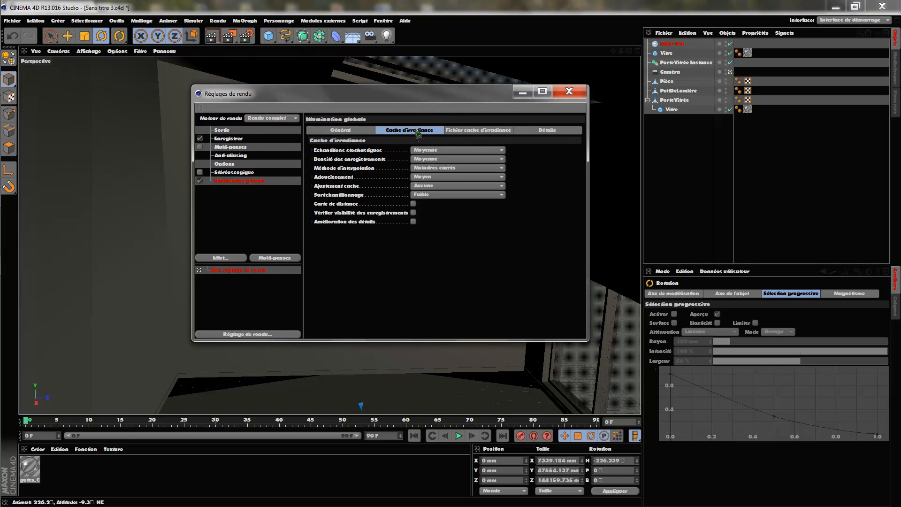
{"action": "left_click", "coordinate": [448, 150]}
{"action": "left_click", "coordinate": [449, 180]}
{"action": "left_click", "coordinate": [452, 159]}
{"action": "left_click", "coordinate": [445, 189]}
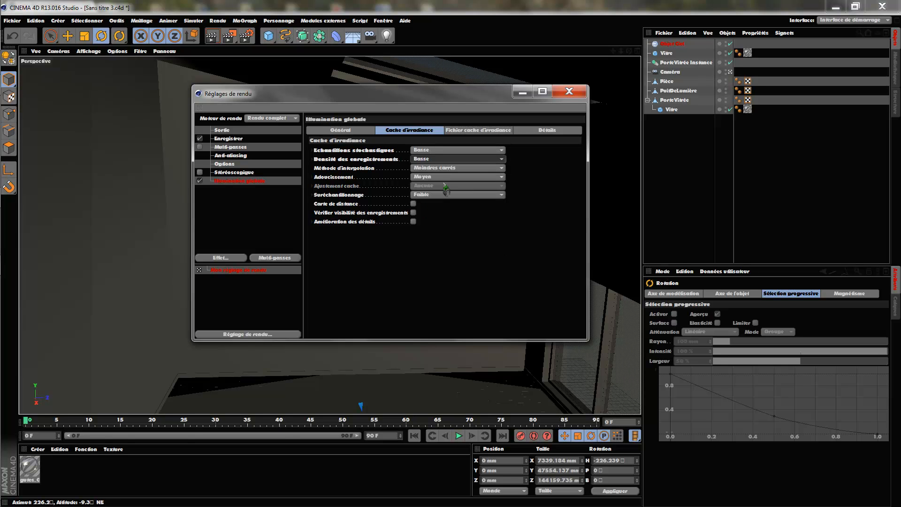
{"action": "left_click", "coordinate": [451, 177]}
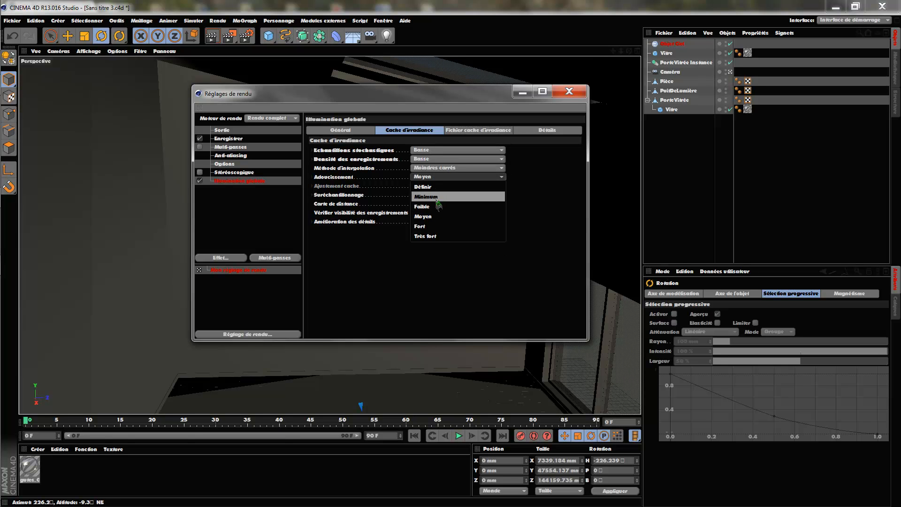
{"action": "left_click", "coordinate": [436, 207]}
{"action": "left_click", "coordinate": [449, 195]}
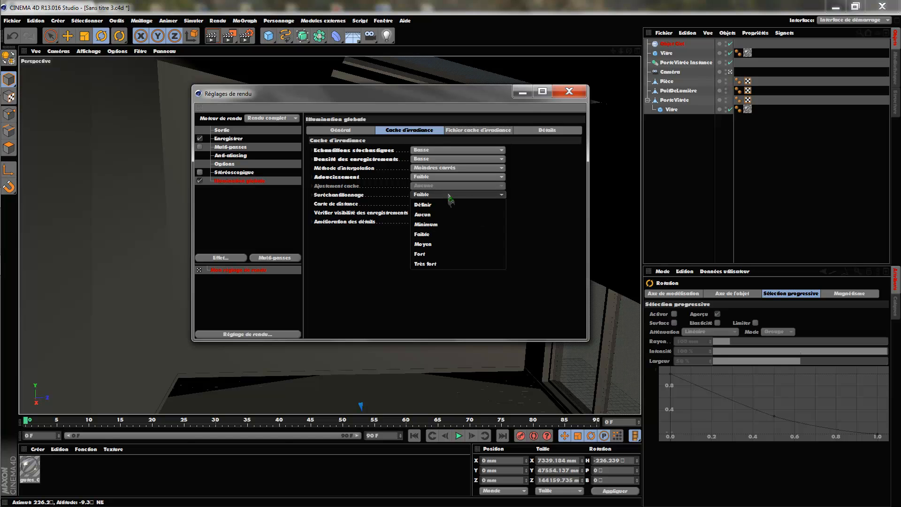
{"action": "left_click", "coordinate": [537, 190]}
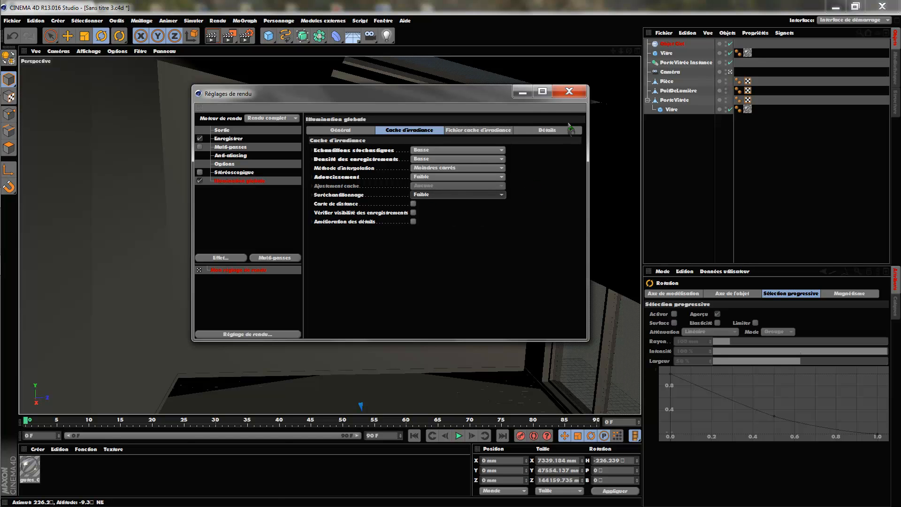
Test-render the camera view, rotate the physical sky to a heading of about -196.7° and pitch of about -4.7°, and return to the Caméra view.
{"action": "left_click", "coordinate": [569, 91]}
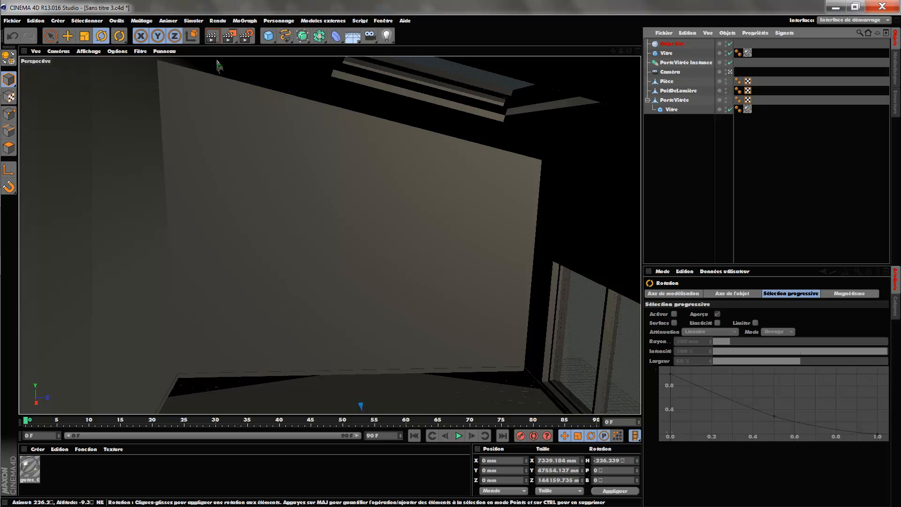
{"action": "left_click", "coordinate": [212, 35]}
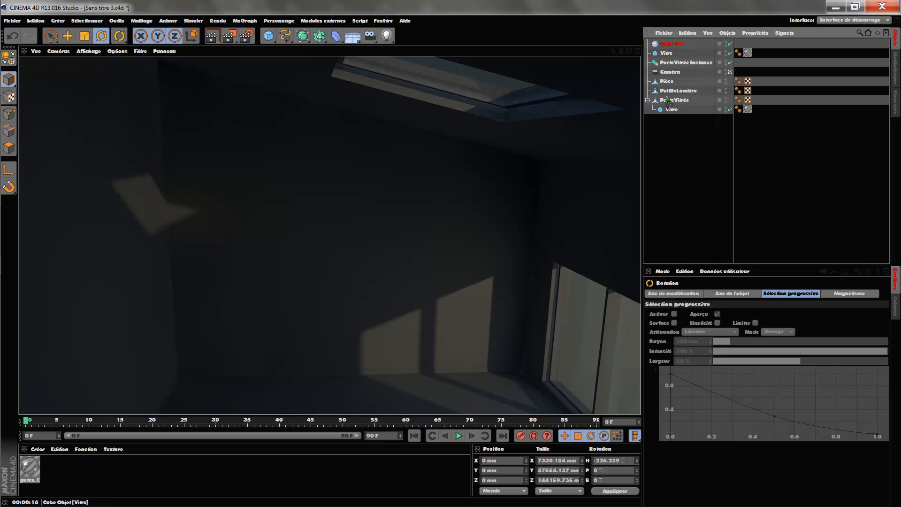
{"action": "left_click", "coordinate": [673, 45]}
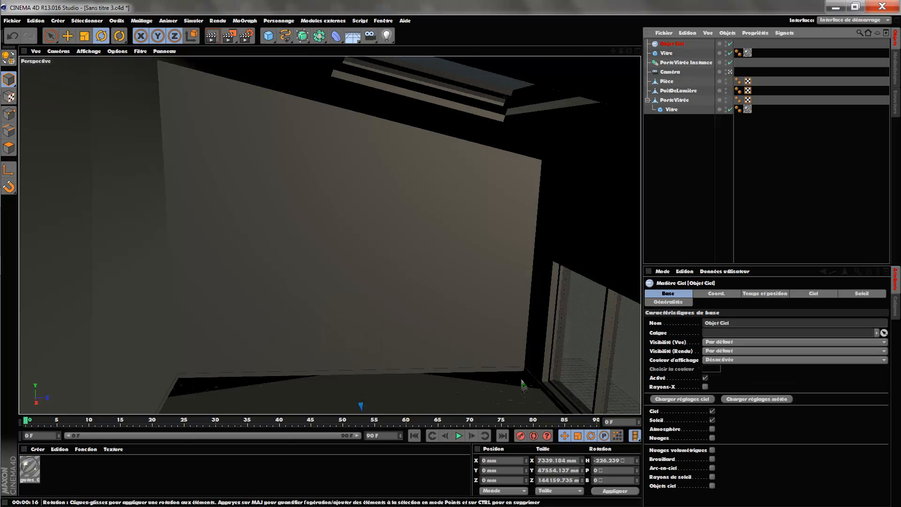
{"action": "left_click", "coordinate": [730, 71]}
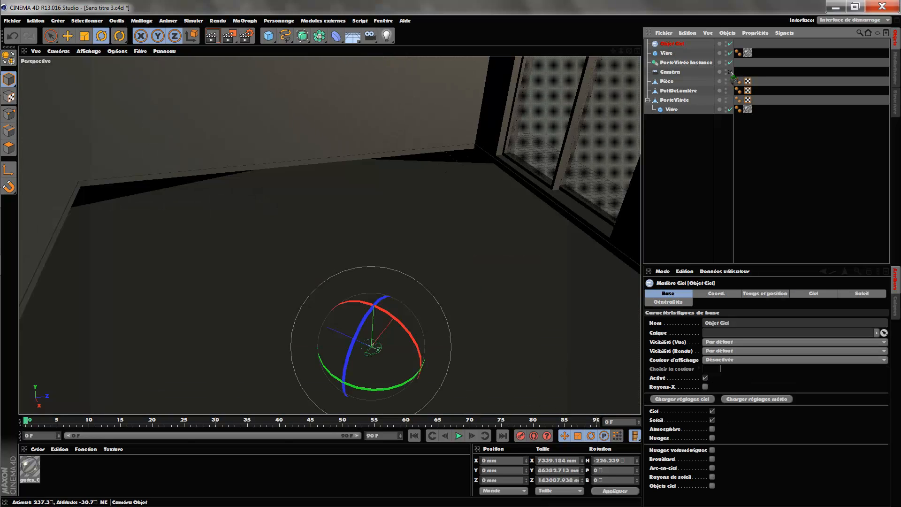
{"action": "left_click_drag", "start_coordinate": [402, 379], "coordinate": [439, 287]}
{"action": "left_click", "coordinate": [730, 72]}
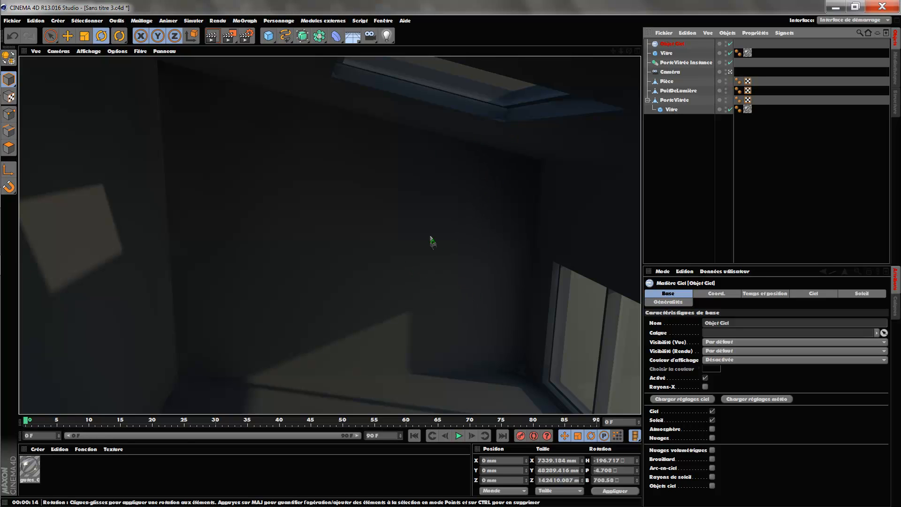
Add the Occlusion ambiante effect to the render settings.
{"action": "left_click", "coordinate": [247, 36]}
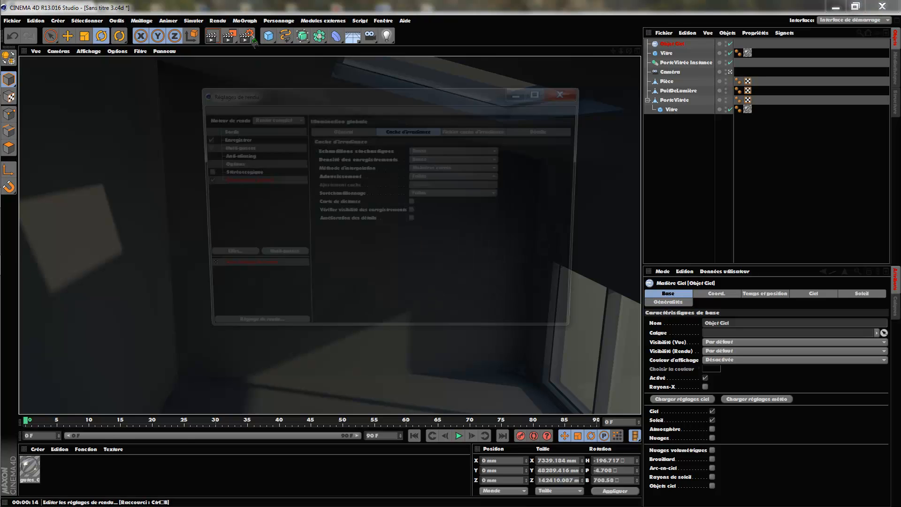
{"action": "left_click_drag", "start_coordinate": [376, 90], "coordinate": [357, 121]}
{"action": "right_click", "coordinate": [216, 239]}
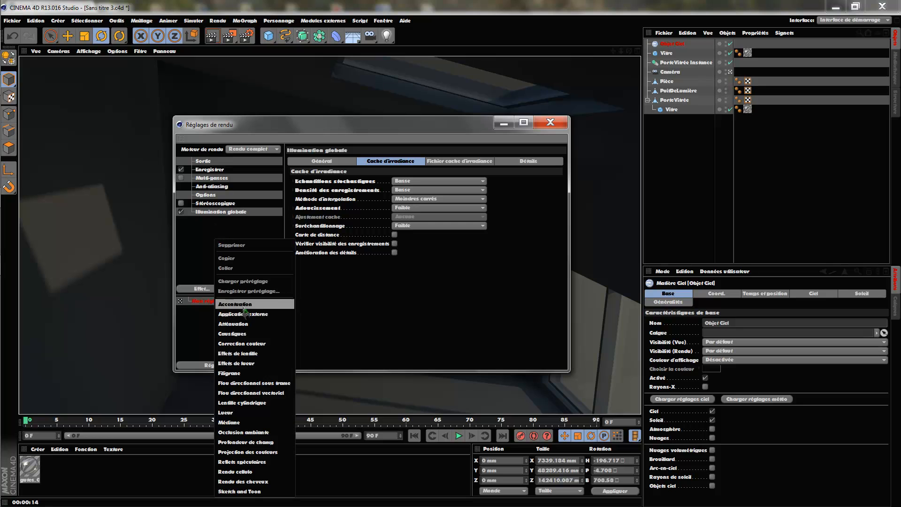
{"action": "left_click", "coordinate": [264, 434]}
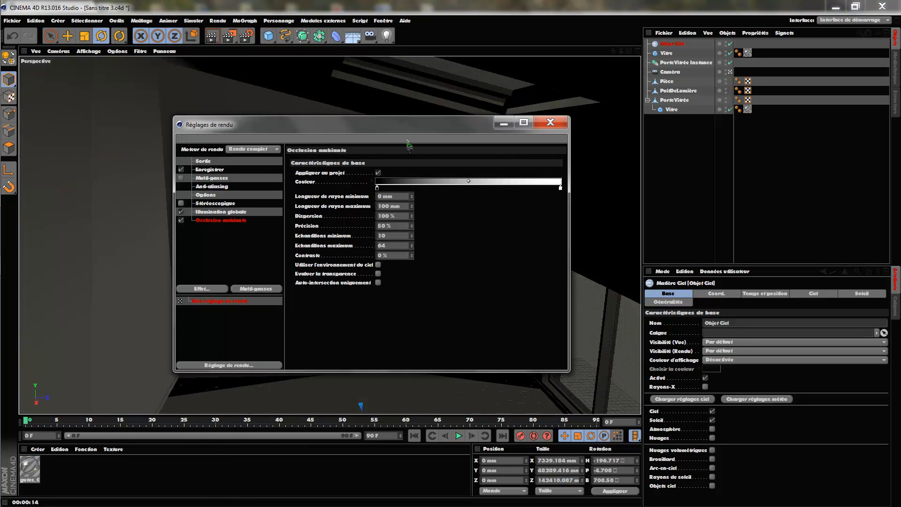
{"action": "left_click_drag", "start_coordinate": [417, 125], "coordinate": [384, 124]}
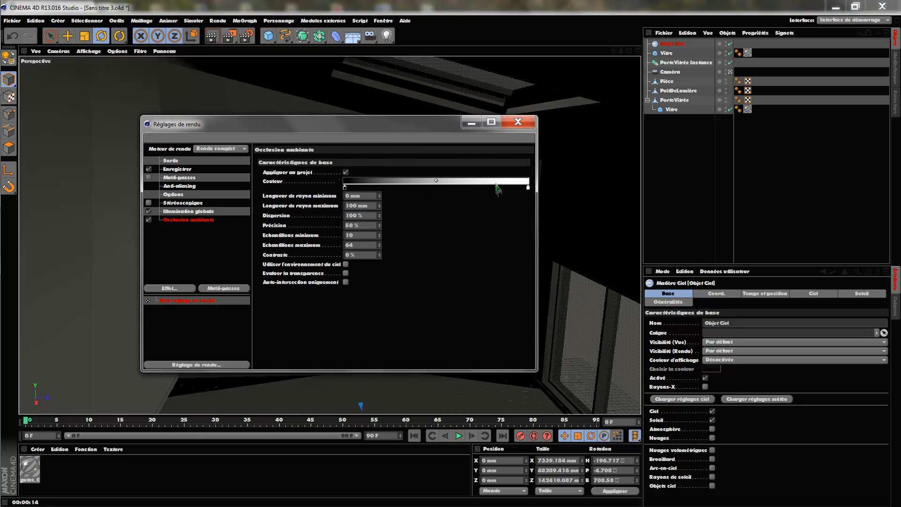
Change the dark end of the ambient occlusion's Couleur gradient to light grey, RGB 180, 180, 180.
{"action": "double_click", "coordinate": [345, 188]}
{"action": "left_click_drag", "start_coordinate": [303, 191], "coordinate": [290, 177]}
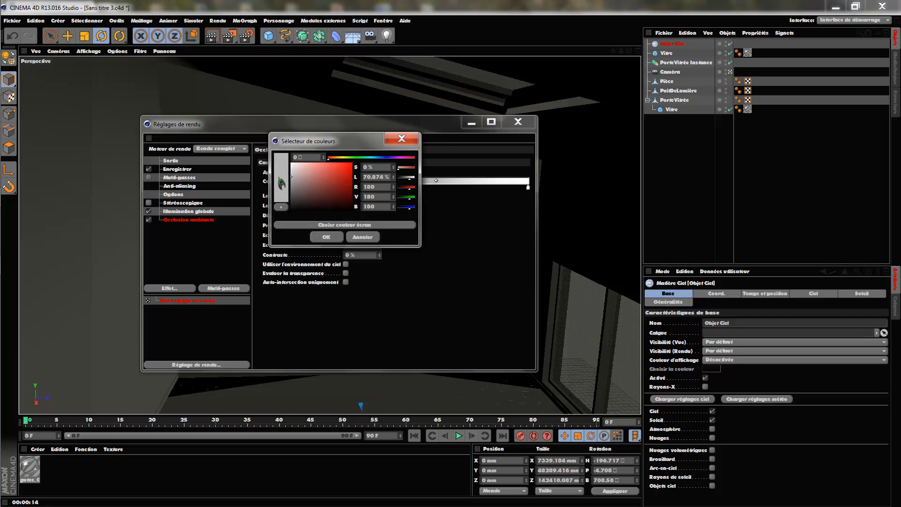
{"action": "left_click", "coordinate": [326, 237]}
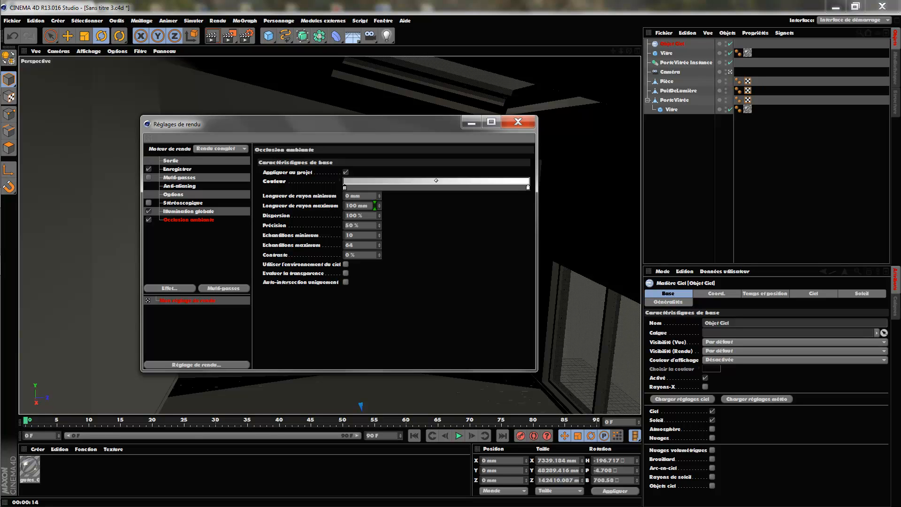
Set the ambient occlusion's Longueur de rayon maximum to 1000 mm, close the render settings and test-render the view.
{"action": "left_click", "coordinate": [374, 205]}
{"action": "type", "text": "1"}
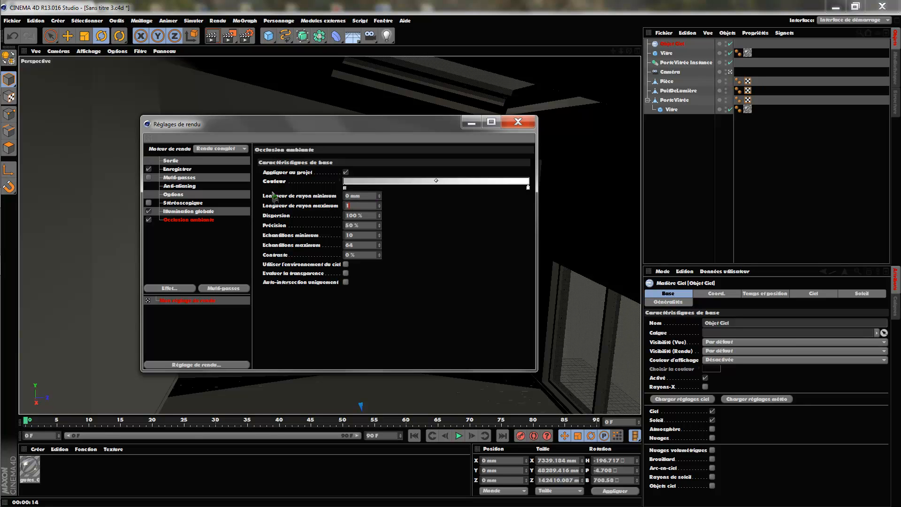
{"action": "key", "text": "Return"}
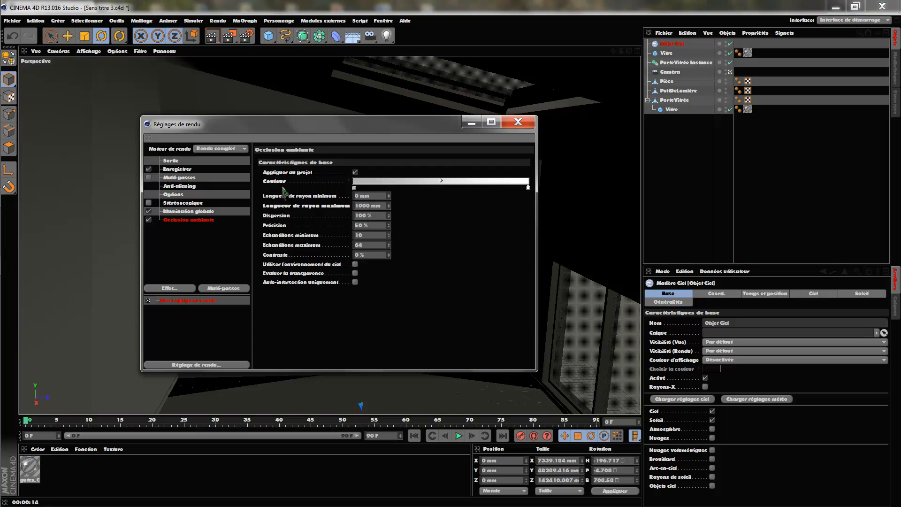
{"action": "left_click", "coordinate": [518, 123]}
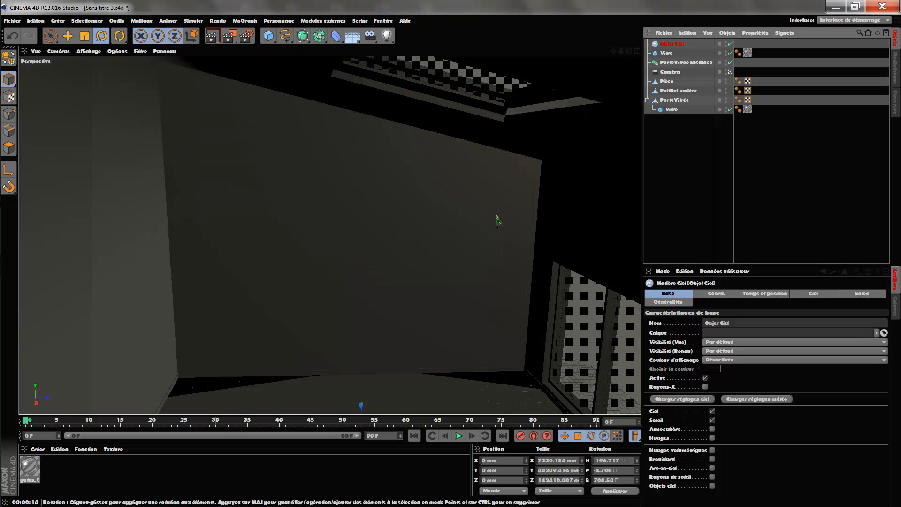
{"action": "left_click", "coordinate": [211, 35]}
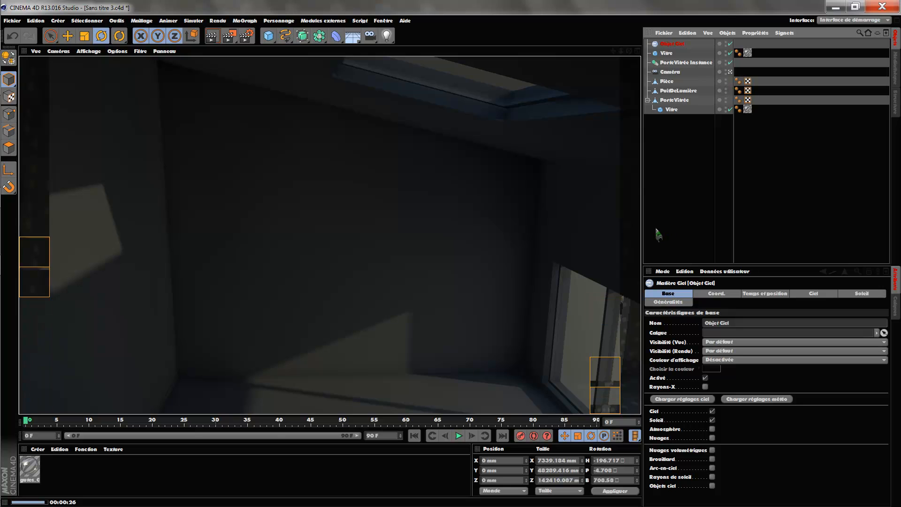
Set the Ciel intensity of the physical sky to 200 %.
{"action": "left_click", "coordinate": [678, 44]}
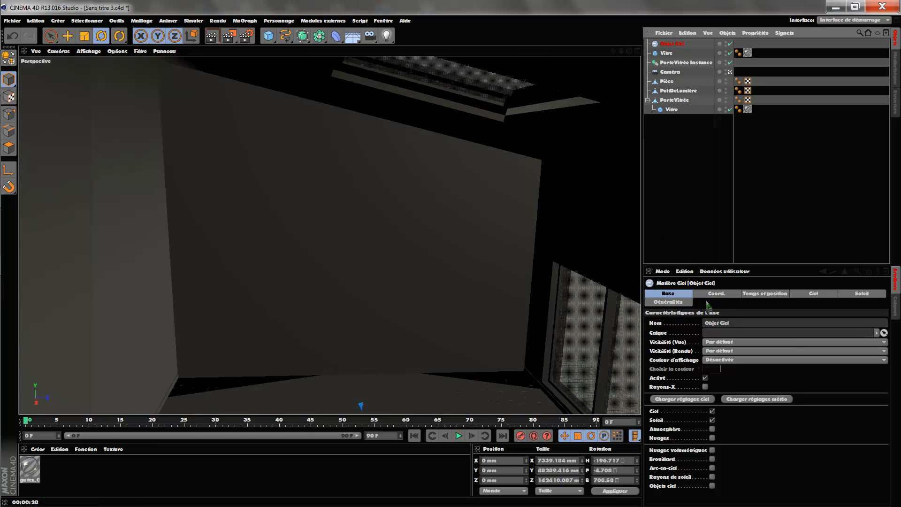
{"action": "left_click", "coordinate": [819, 296]}
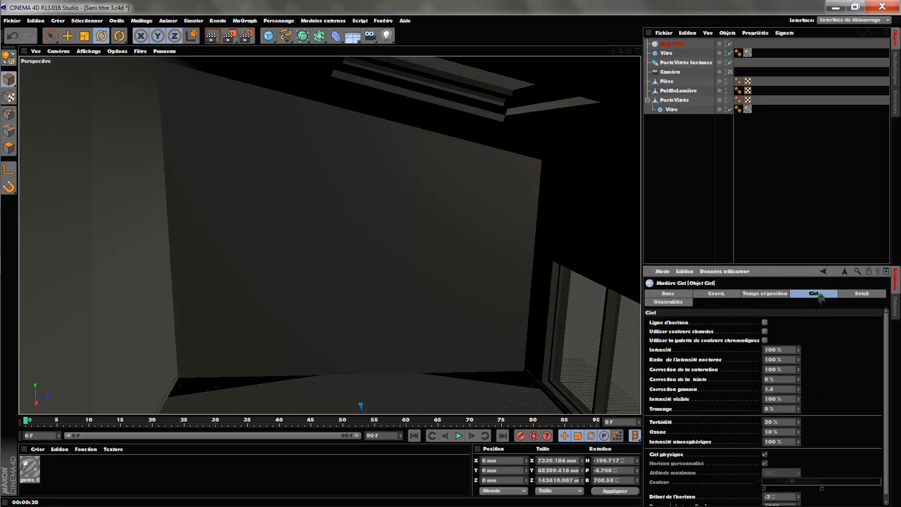
{"action": "left_click", "coordinate": [785, 349]}
{"action": "type", "text": "200"}
{"action": "key", "text": "Return"}
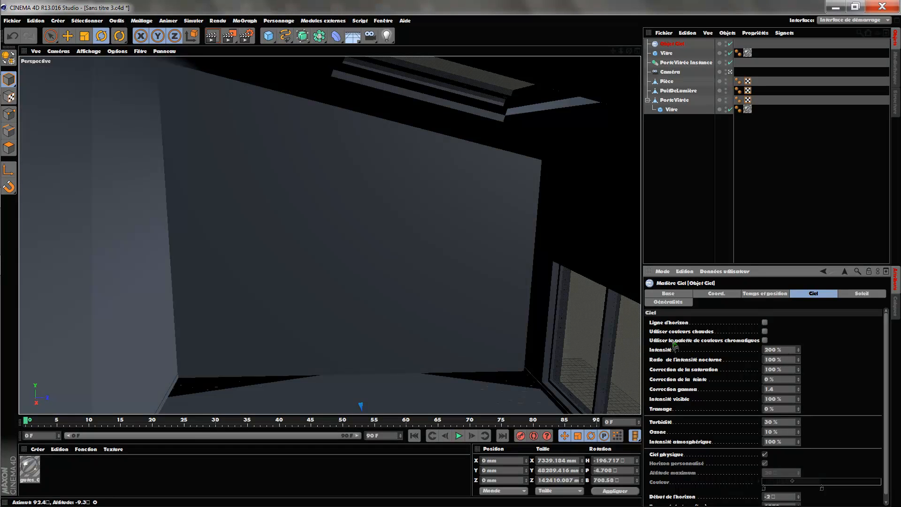
Set the Soleil intensity of the physical sky to 250 % and test-render the view.
{"action": "left_click", "coordinate": [863, 295]}
{"action": "left_click", "coordinate": [738, 344]}
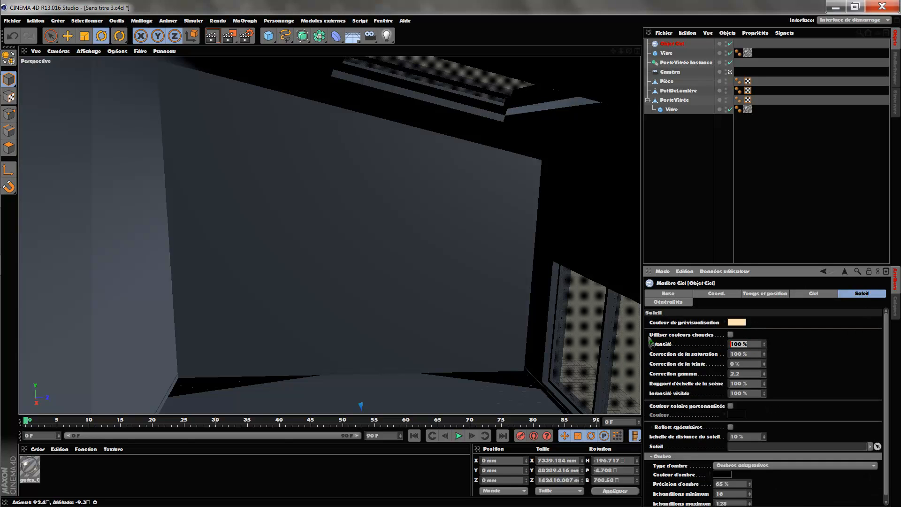
{"action": "type", "text": "250"}
{"action": "key", "text": "Return"}
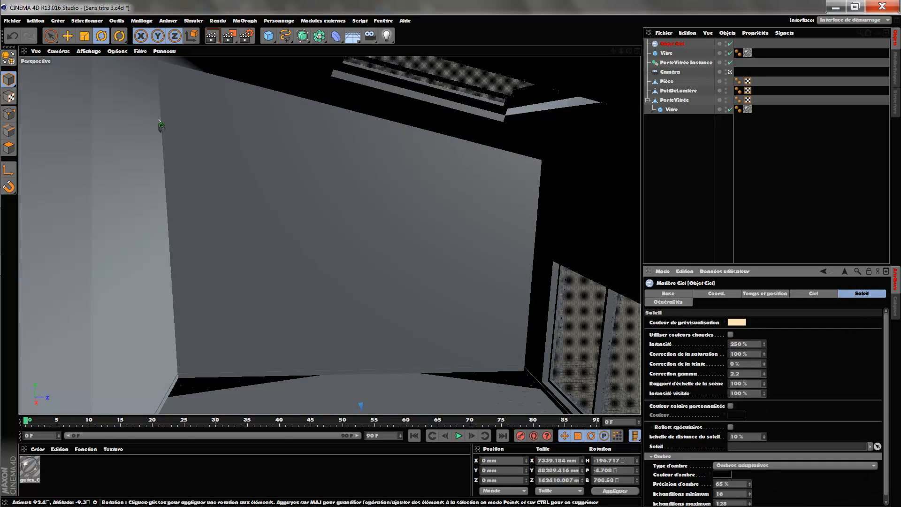
{"action": "left_click", "coordinate": [212, 36]}
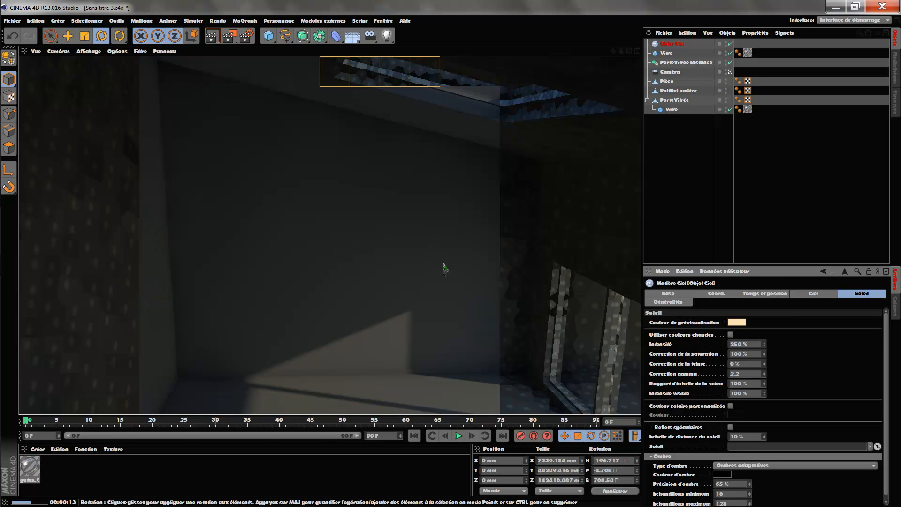
Set the Ciel intensity of the physical sky to 300 %.
{"action": "left_click", "coordinate": [816, 295]}
{"action": "left_click", "coordinate": [775, 349]}
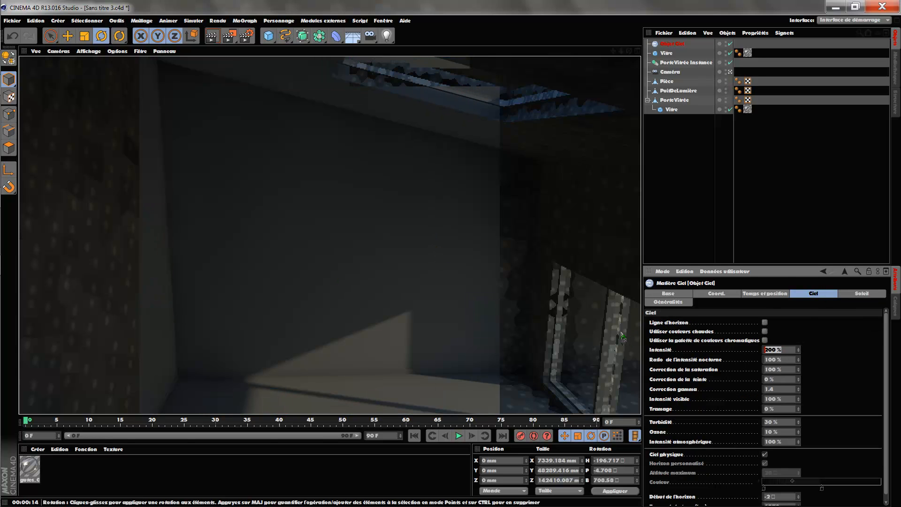
{"action": "key", "text": "Return"}
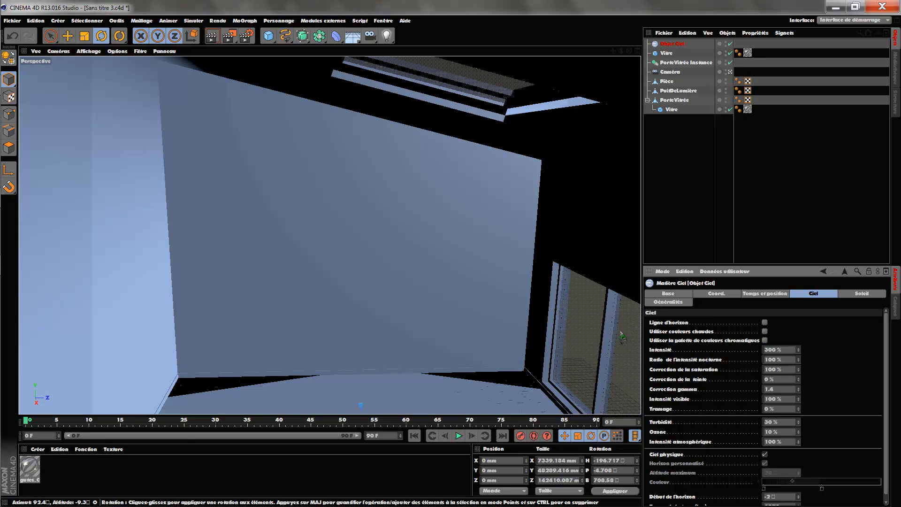
Set the Soleil intensity of the physical sky to 400 % and test-render the view.
{"action": "left_click", "coordinate": [875, 295]}
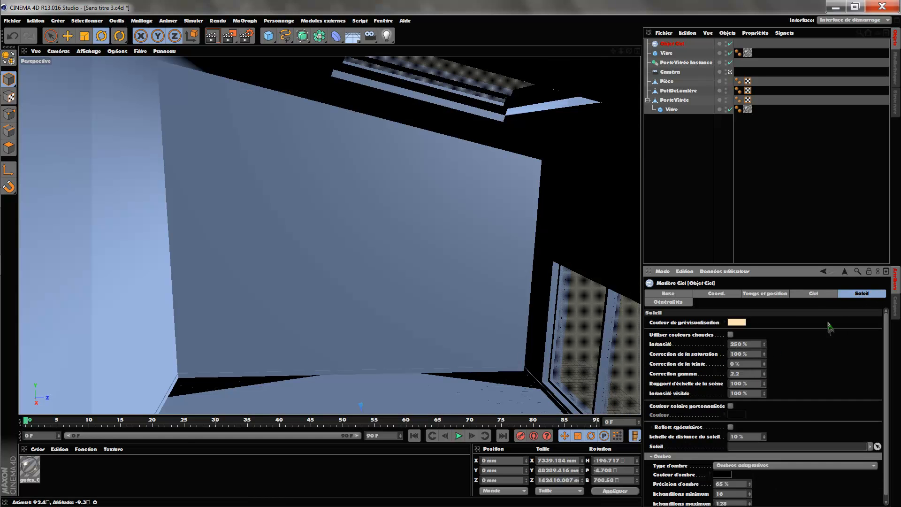
{"action": "left_click", "coordinate": [757, 344]}
{"action": "type", "text": "400"}
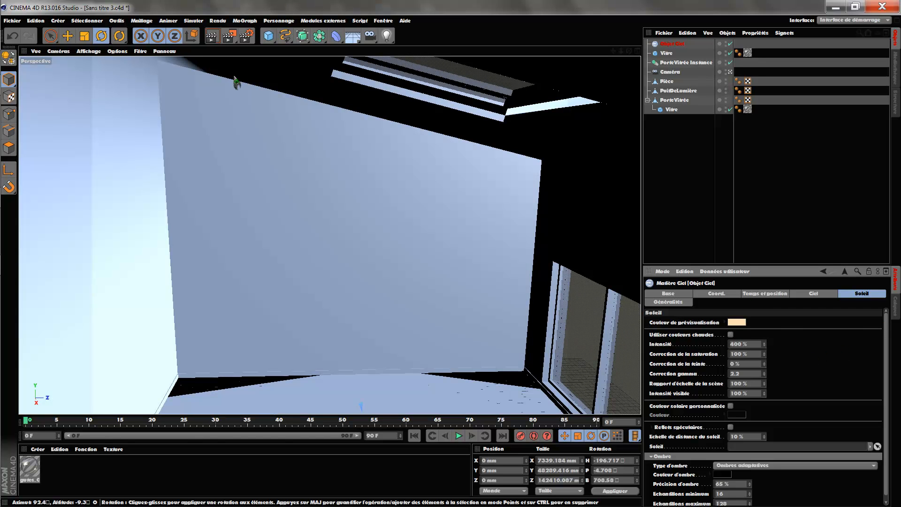
{"action": "left_click", "coordinate": [211, 36]}
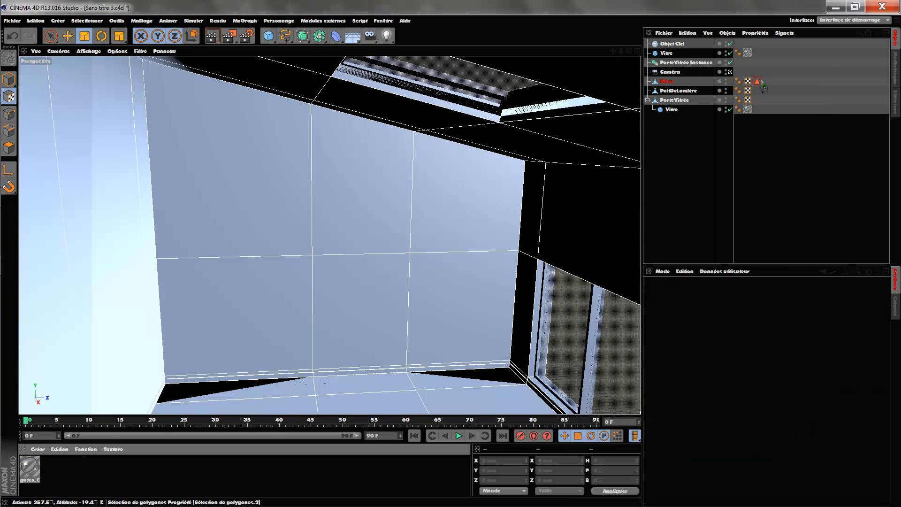
Delete the polygon selection tag from the Pièce object and select the polygons of the room's back and side walls.
{"action": "left_click", "coordinate": [757, 81]}
{"action": "key", "text": "Delete"}
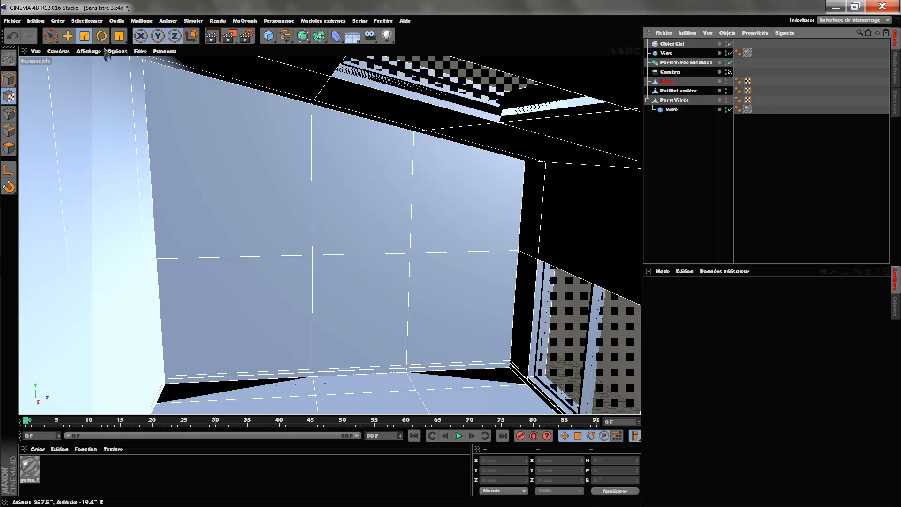
{"action": "left_click", "coordinate": [9, 79]}
{"action": "left_click", "coordinate": [17, 146]}
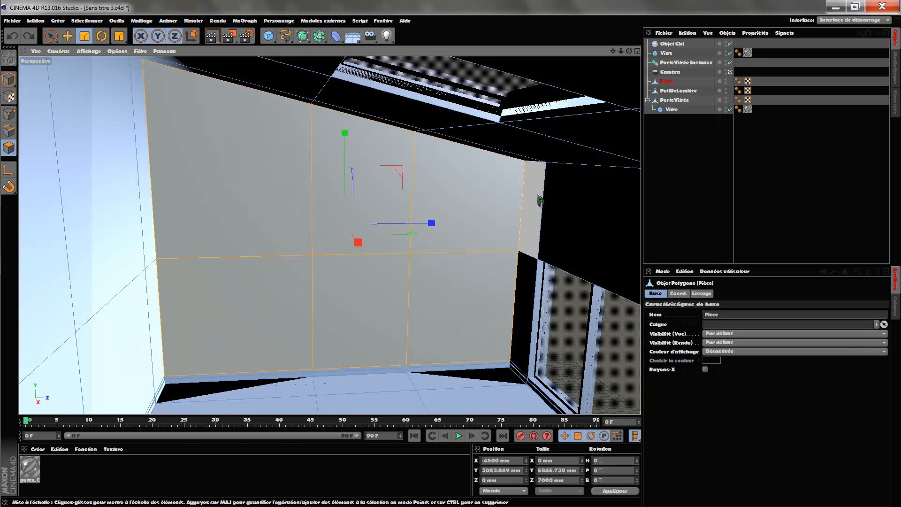
{"action": "left_click", "coordinate": [603, 218], "text": "shift"}
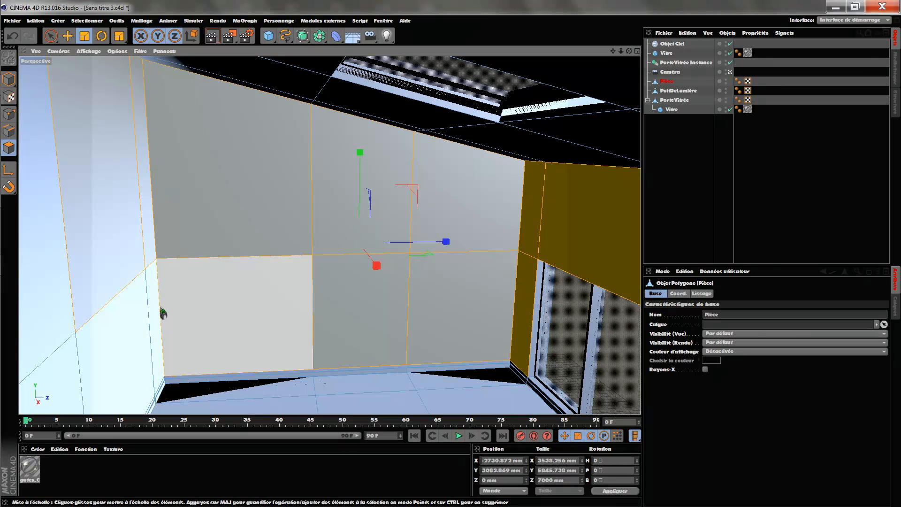
{"action": "left_click", "coordinate": [47, 357], "text": "shift"}
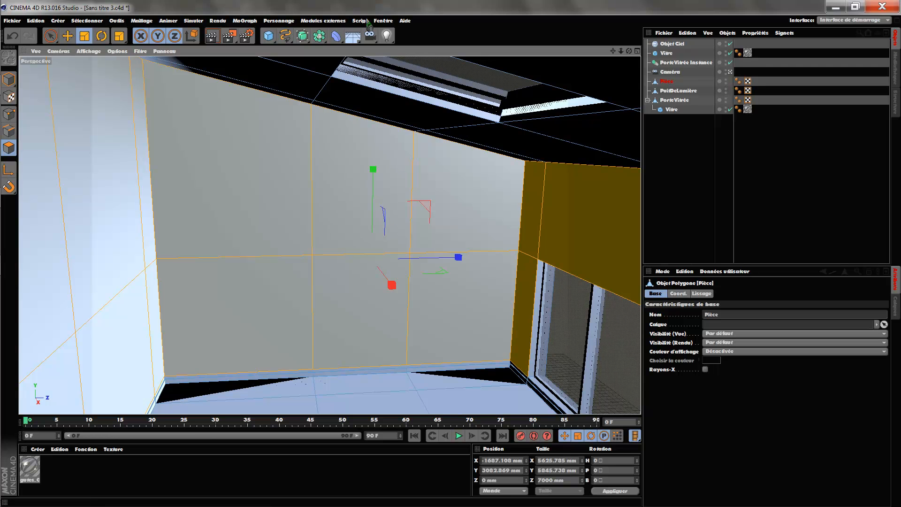
Load the Rough-Cast-02 material from the Walls folder of the Visualize presets in the media library.
{"action": "left_click", "coordinate": [383, 20]}
{"action": "mouse_move", "coordinate": [405, 21]}
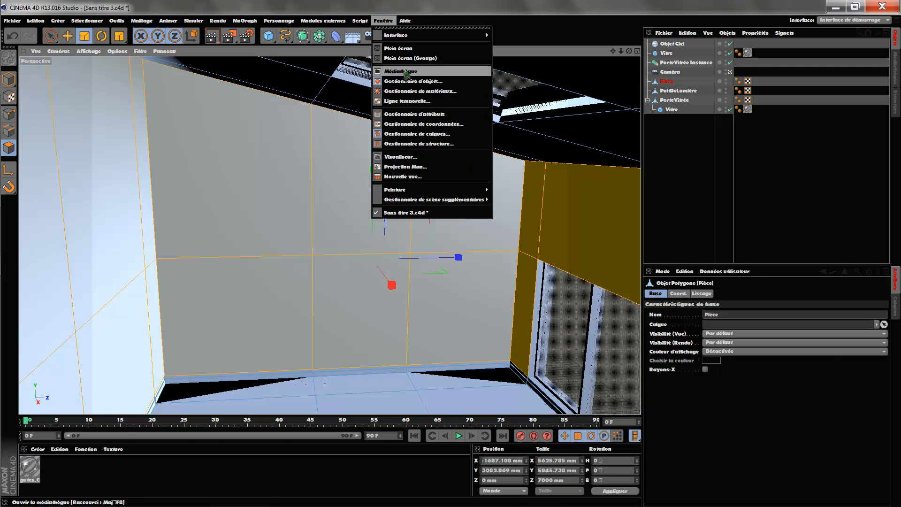
{"action": "left_click", "coordinate": [391, 73]}
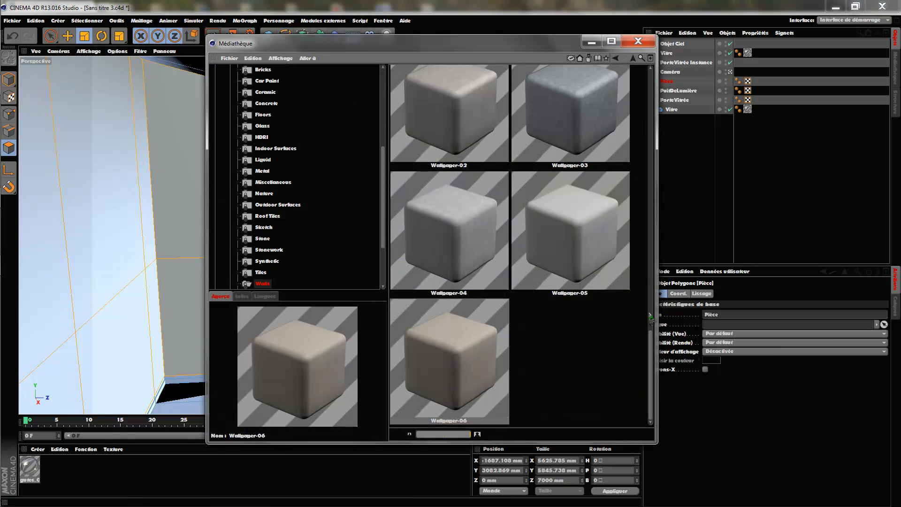
{"action": "scroll", "coordinate": [652, 343], "scroll_direction": "up", "scroll_amount": 5}
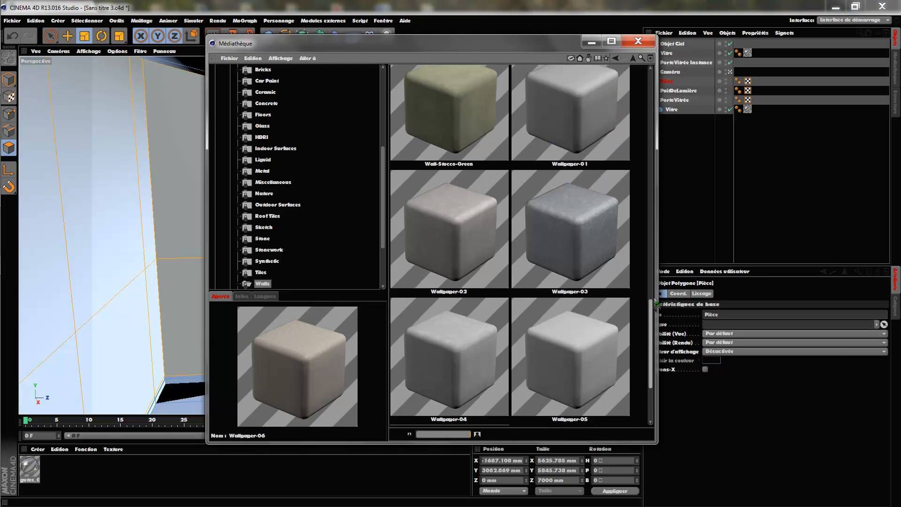
{"action": "left_click", "coordinate": [585, 245]}
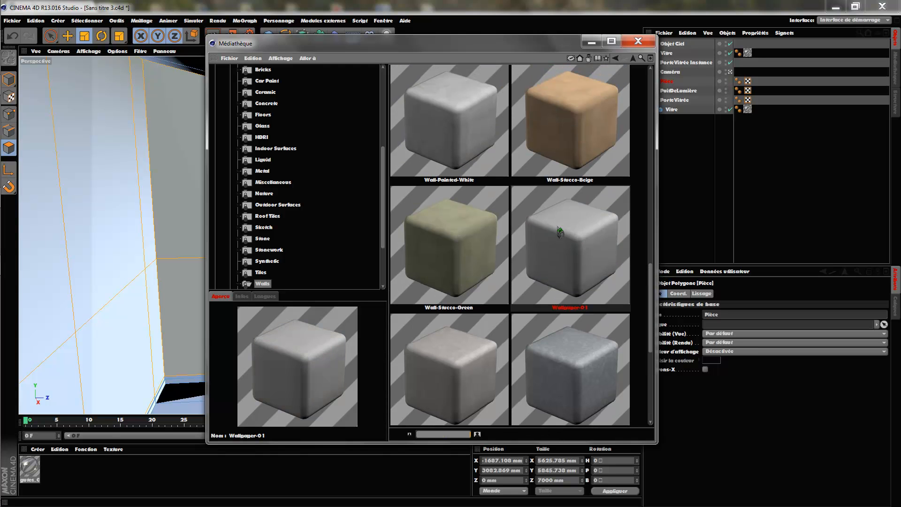
{"action": "left_click_drag", "start_coordinate": [387, 215], "coordinate": [384, 130]}
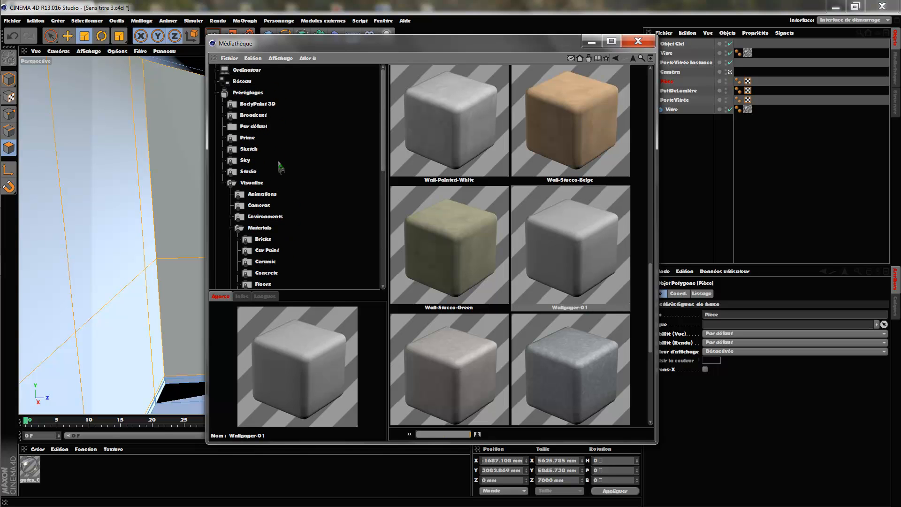
{"action": "scroll", "coordinate": [259, 134], "scroll_direction": "down", "scroll_amount": 5}
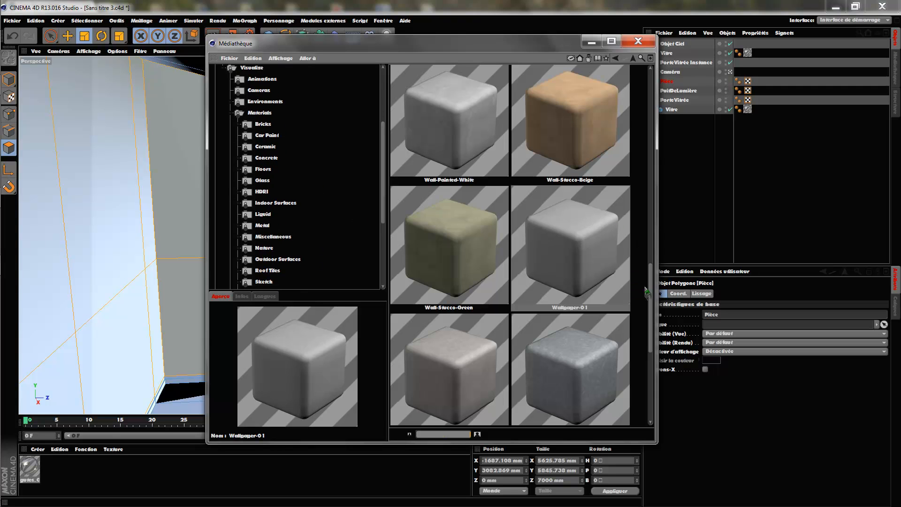
{"action": "left_click_drag", "start_coordinate": [650, 291], "coordinate": [652, 156]}
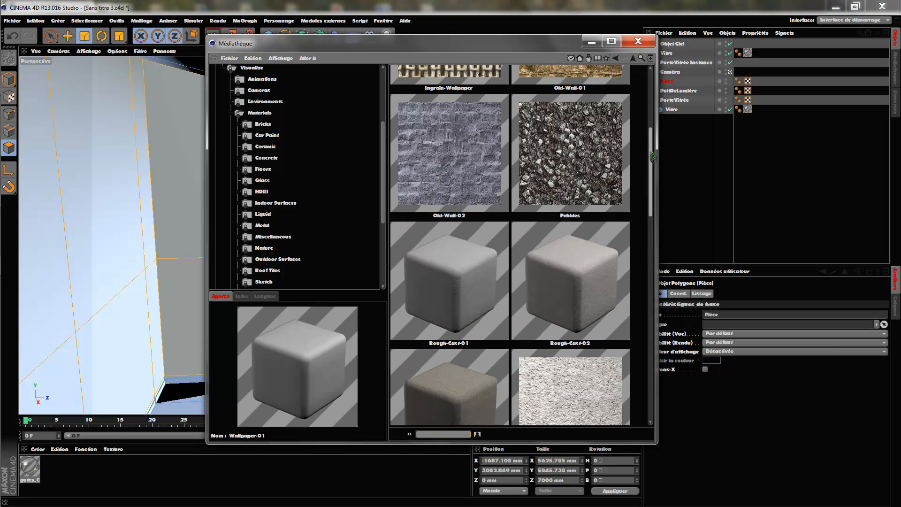
{"action": "double_click", "coordinate": [566, 268]}
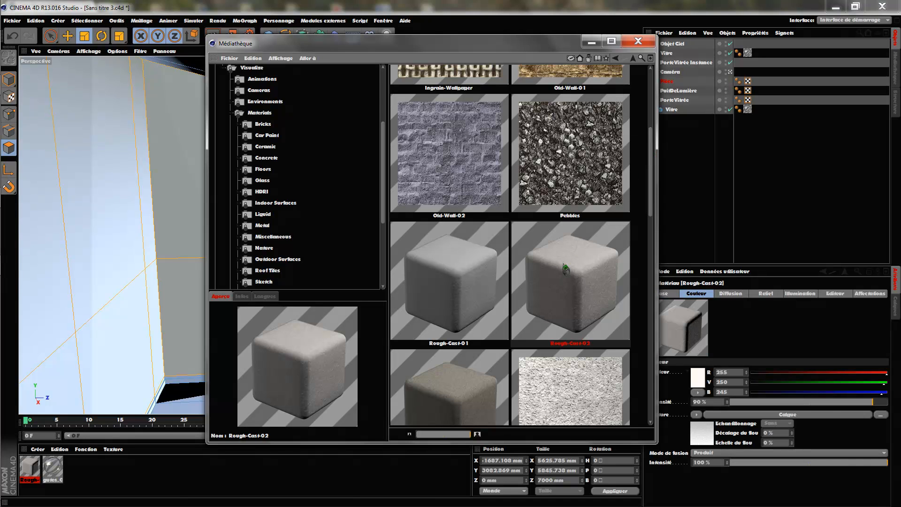
{"action": "left_click", "coordinate": [638, 41]}
Apply Rough-Cast-02 to the selected wall polygons with Cubique projection and test-render the view.
{"action": "left_click_drag", "start_coordinate": [32, 468], "coordinate": [201, 248]}
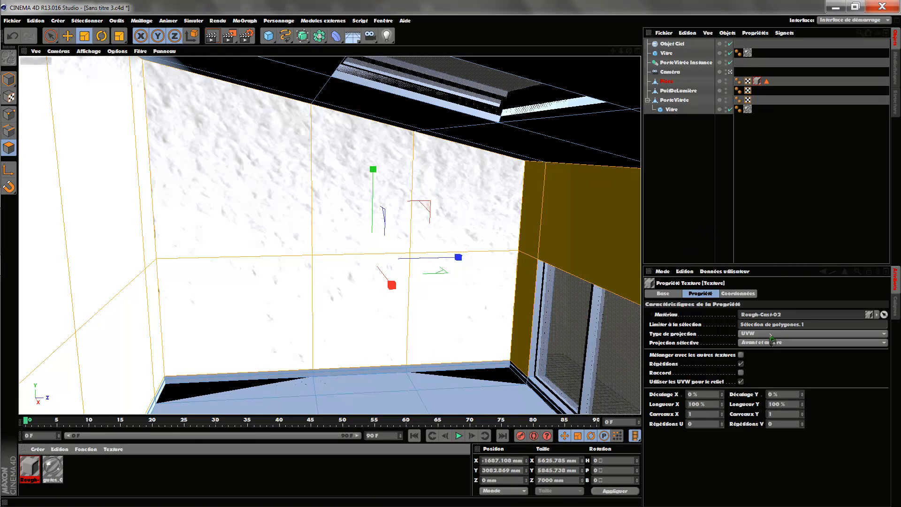
{"action": "left_click", "coordinate": [770, 334]}
{"action": "left_click", "coordinate": [762, 374]}
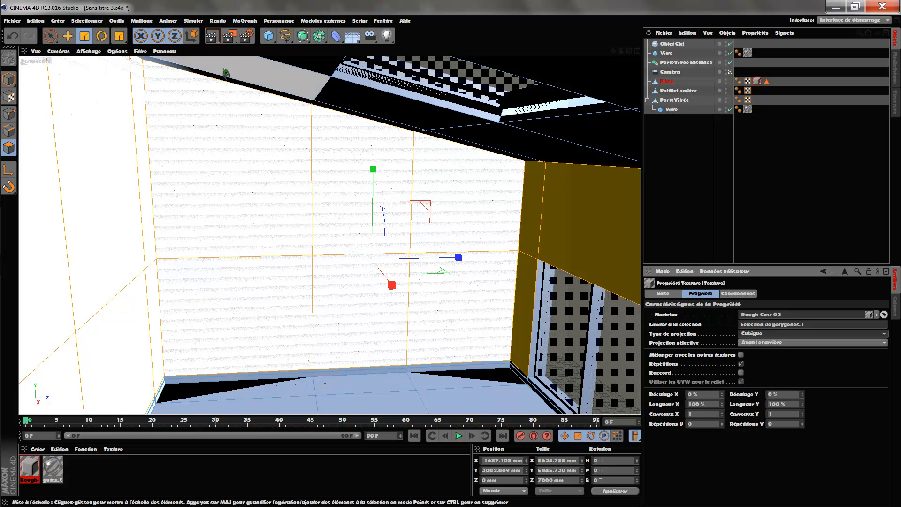
{"action": "left_click", "coordinate": [212, 40]}
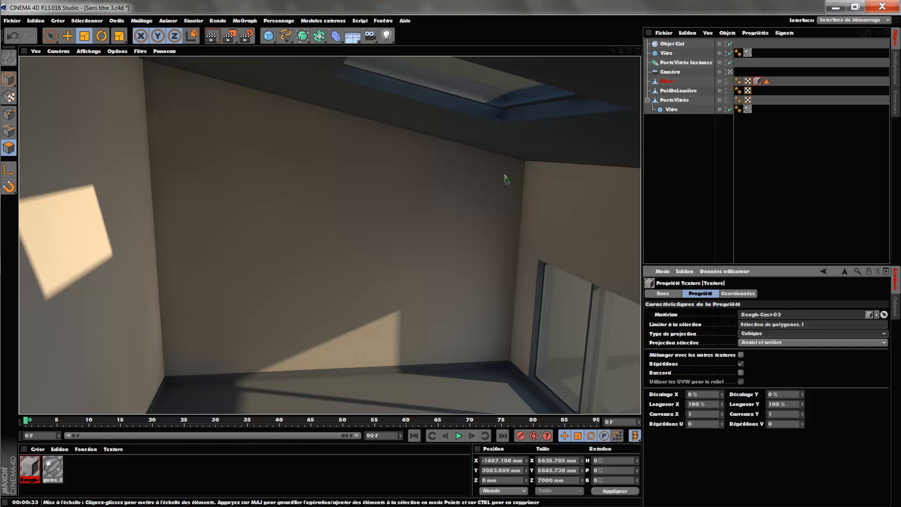
Delete the Rough-Cast-02 texture tag and its polygon selection tag from the Pièce object.
{"action": "left_click", "coordinate": [757, 83]}
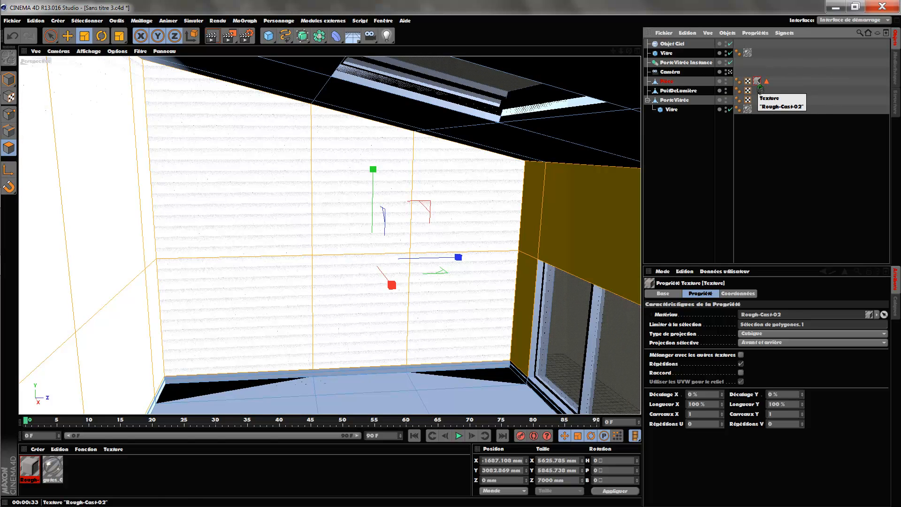
{"action": "left_click", "coordinate": [766, 82]}
{"action": "key", "text": "Delete"}
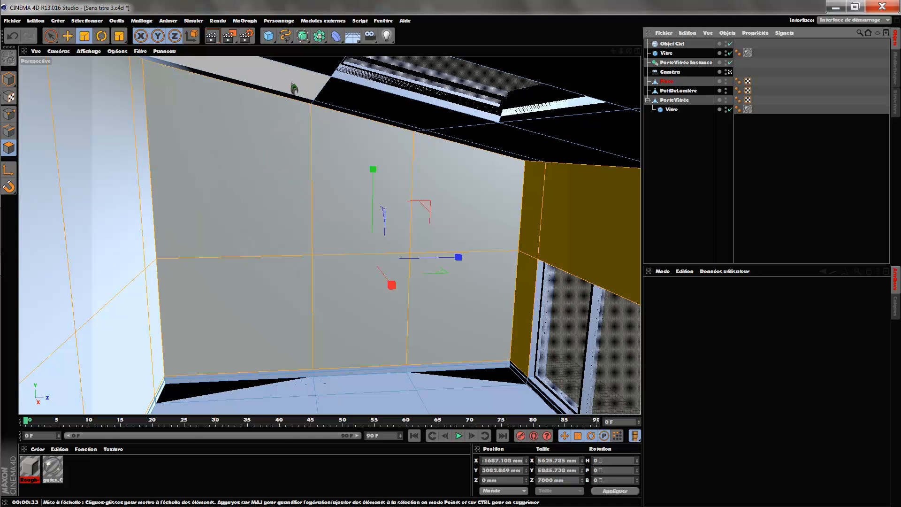
Add the ceiling polygons around the skylight to the current selection of the room's walls.
{"action": "left_click", "coordinate": [308, 70], "text": "shift"}
{"action": "left_click", "coordinate": [345, 105], "text": "shift"}
{"action": "left_click", "coordinate": [343, 112], "text": "shift"}
{"action": "left_click", "coordinate": [306, 100], "text": "shift"}
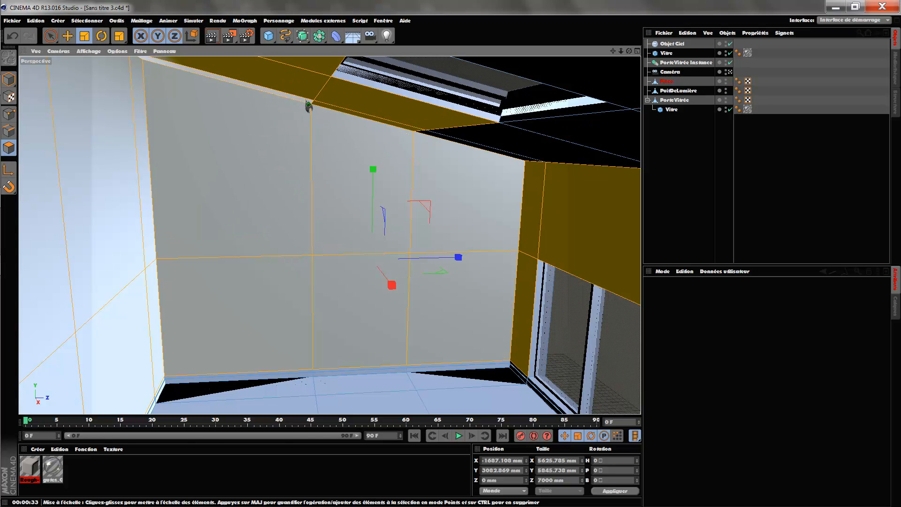
{"action": "left_click", "coordinate": [52, 36]}
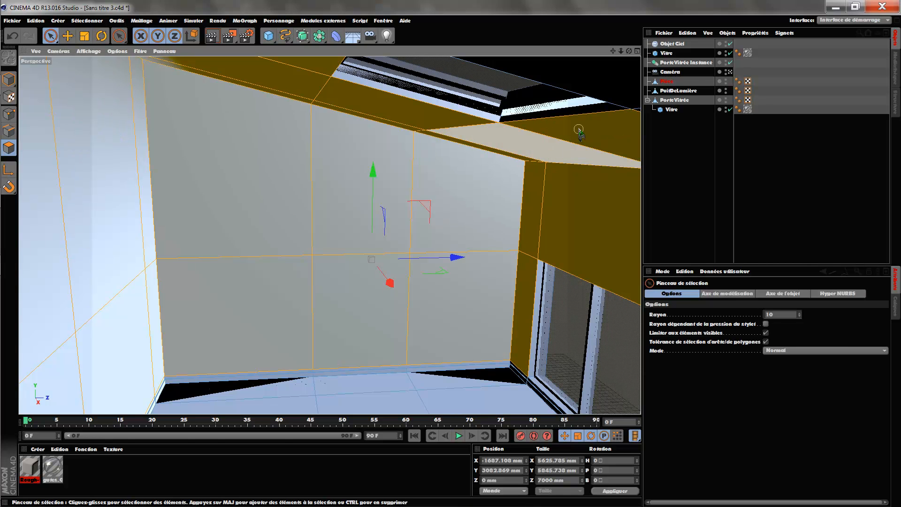
{"action": "left_click", "coordinate": [583, 144], "text": "shift"}
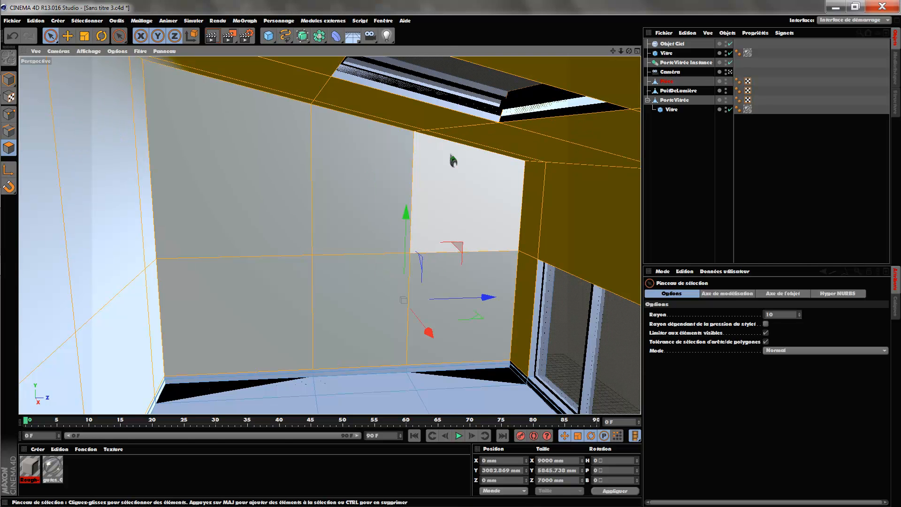
{"action": "key", "text": "ctrl+z"}
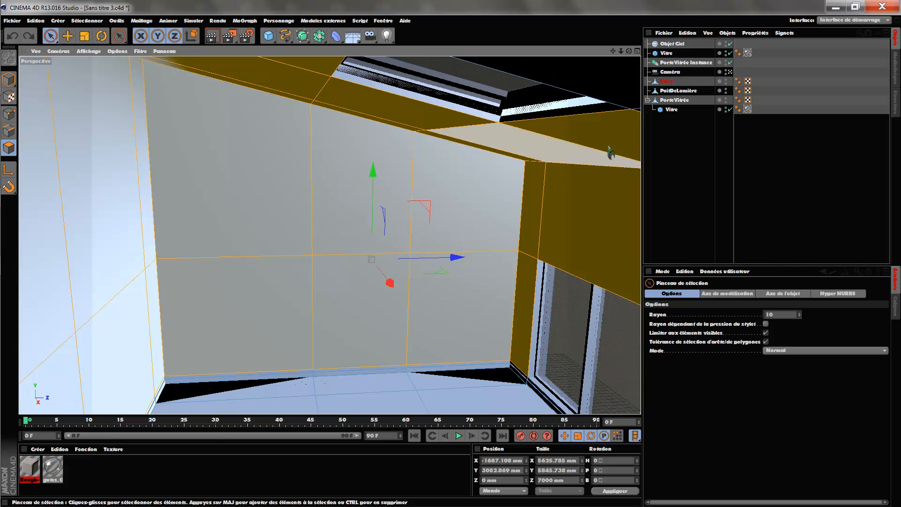
{"action": "key", "text": "ctrl+y"}
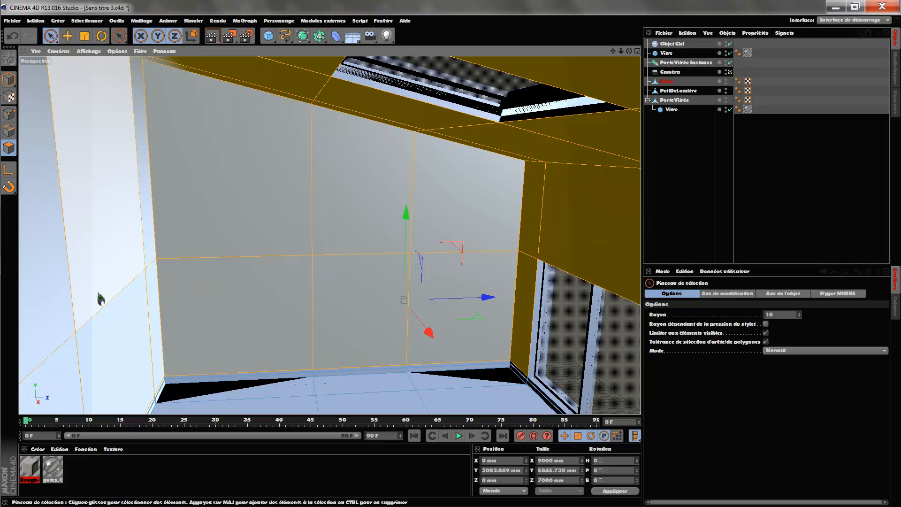
Apply Rough-Cast-02 to the selected wall and ceiling polygons and set its projection type to Cubique.
{"action": "left_click_drag", "start_coordinate": [29, 469], "coordinate": [230, 312]}
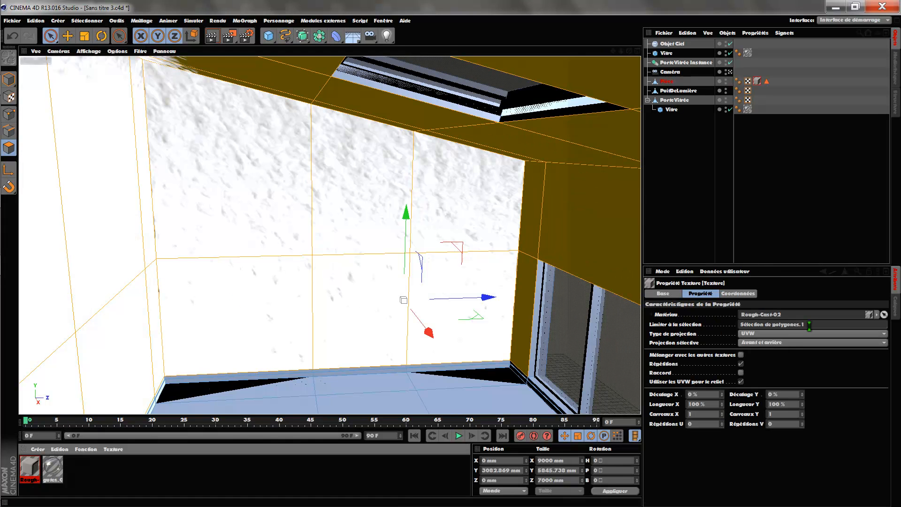
{"action": "left_click", "coordinate": [791, 334]}
{"action": "left_click", "coordinate": [757, 374]}
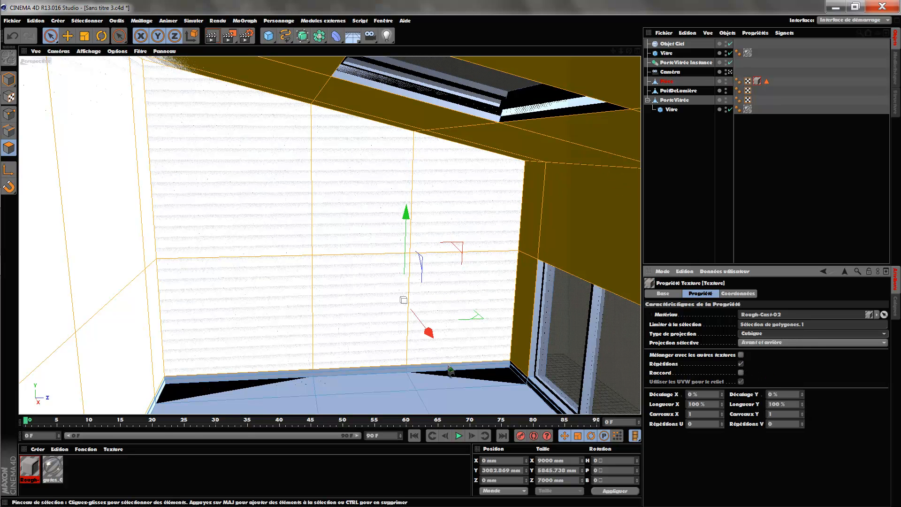
Clear the wall and ceiling selection on the Pièce object and select its floor polygons.
{"action": "left_click", "coordinate": [670, 84]}
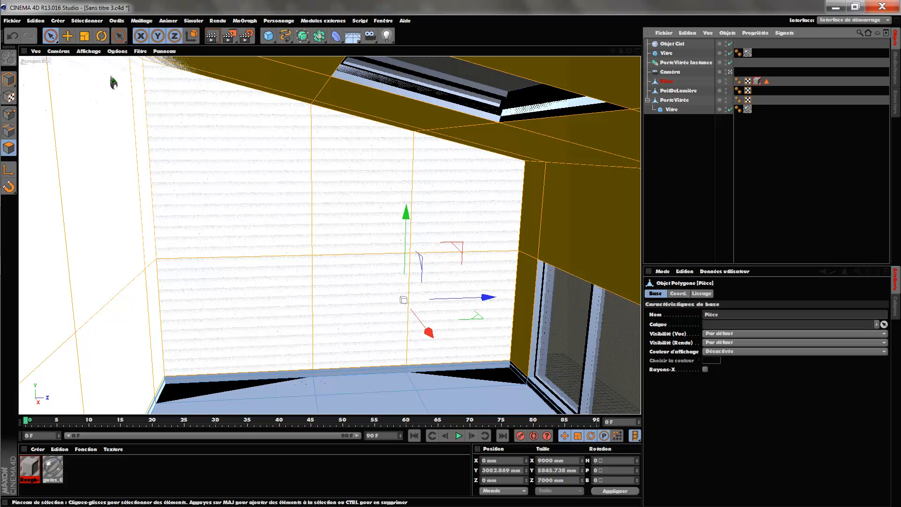
{"action": "left_click", "coordinate": [578, 332]}
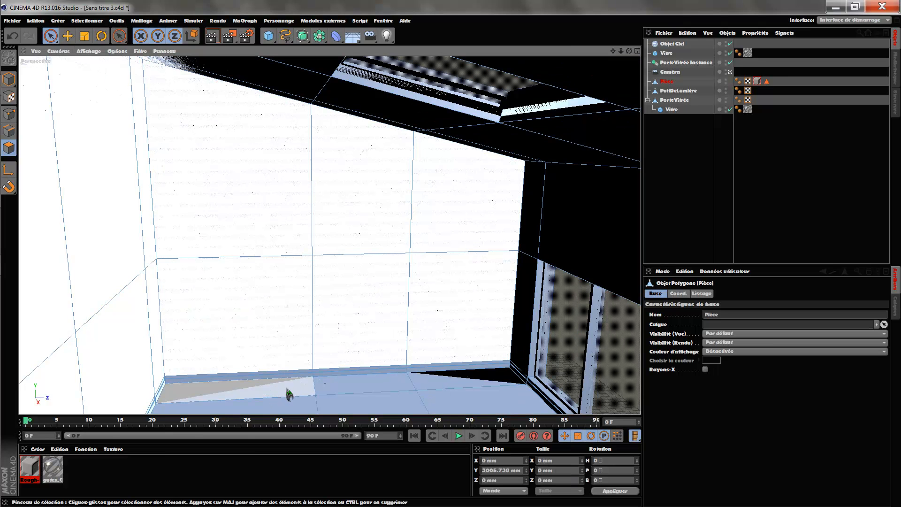
{"action": "left_click_drag", "start_coordinate": [286, 392], "coordinate": [488, 392]}
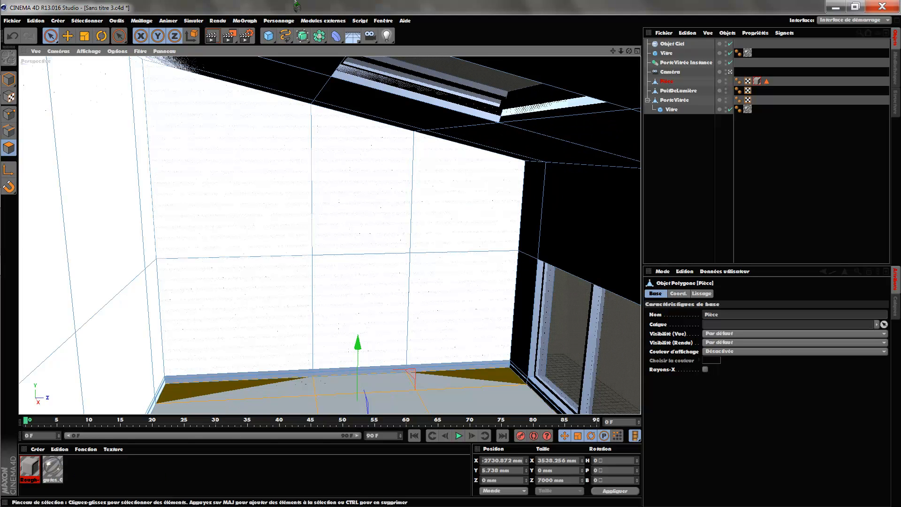
Load the Wood-F007 material from the Wood folder of the media library.
{"action": "left_click", "coordinate": [384, 21]}
{"action": "left_click", "coordinate": [417, 73]}
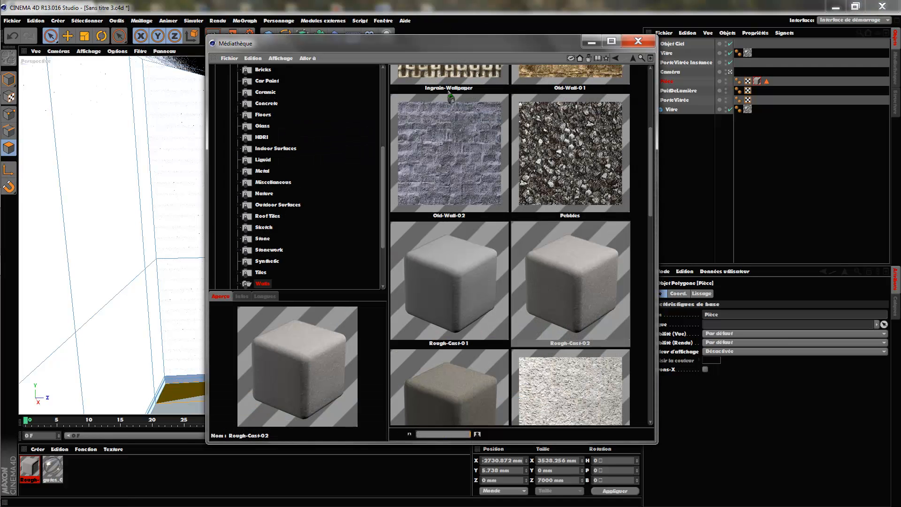
{"action": "mouse_move", "coordinate": [383, 222]}
{"action": "left_mouse_down"}
{"action": "mouse_move", "coordinate": [390, 244]}
{"action": "mouse_move", "coordinate": [386, 235]}
{"action": "left_mouse_up"}
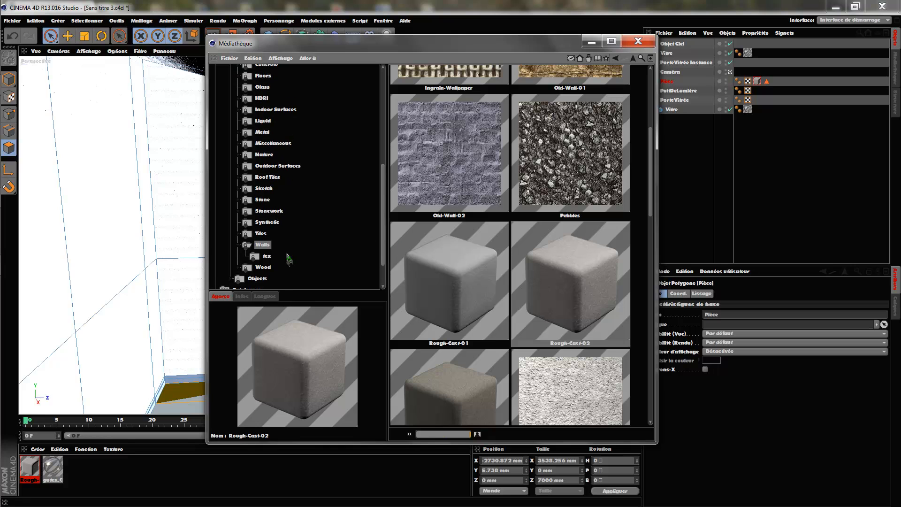
{"action": "left_click", "coordinate": [263, 267]}
{"action": "left_click_drag", "start_coordinate": [653, 234], "coordinate": [661, 323]}
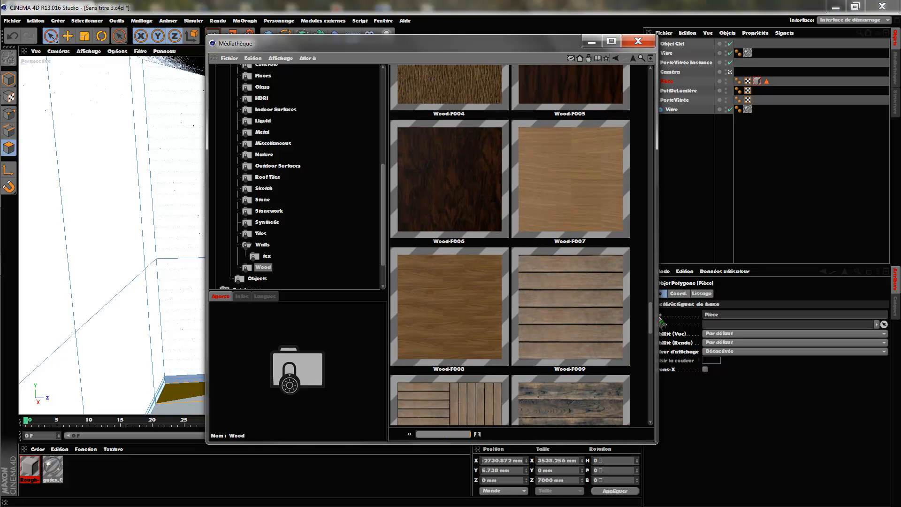
{"action": "double_click", "coordinate": [575, 167]}
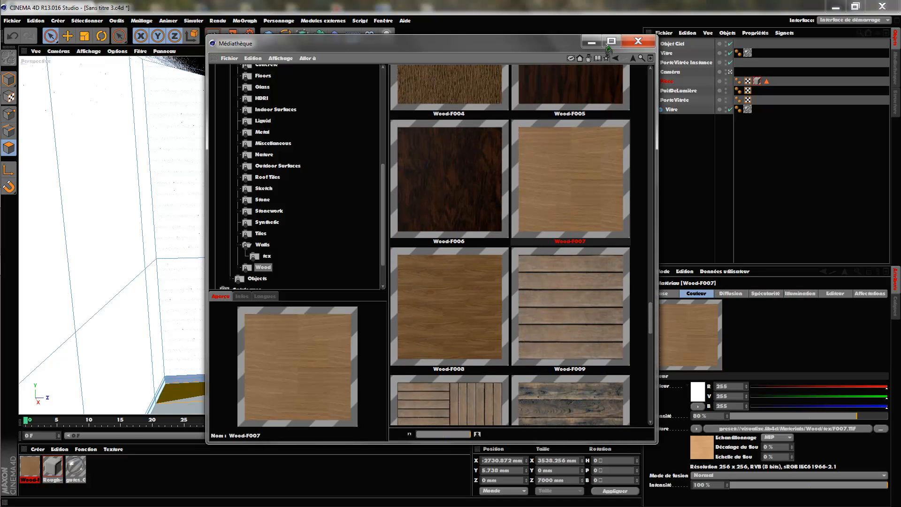
{"action": "left_click", "coordinate": [638, 41]}
Apply Wood-F007 to the selected floor polygons and test-render a region of the floor.
{"action": "left_click_drag", "start_coordinate": [31, 468], "coordinate": [280, 403]}
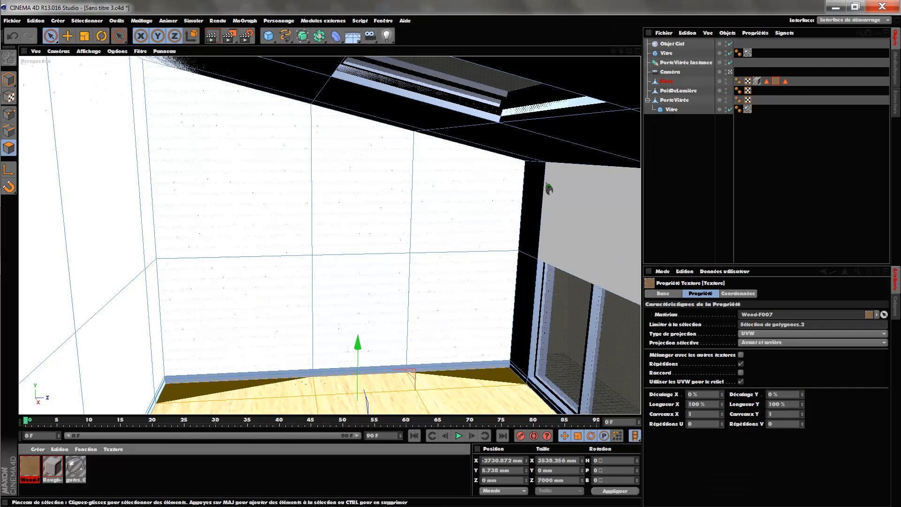
{"action": "left_click_drag", "start_coordinate": [229, 36], "coordinate": [295, 49]}
{"action": "left_click_drag", "start_coordinate": [263, 357], "coordinate": [471, 448]}
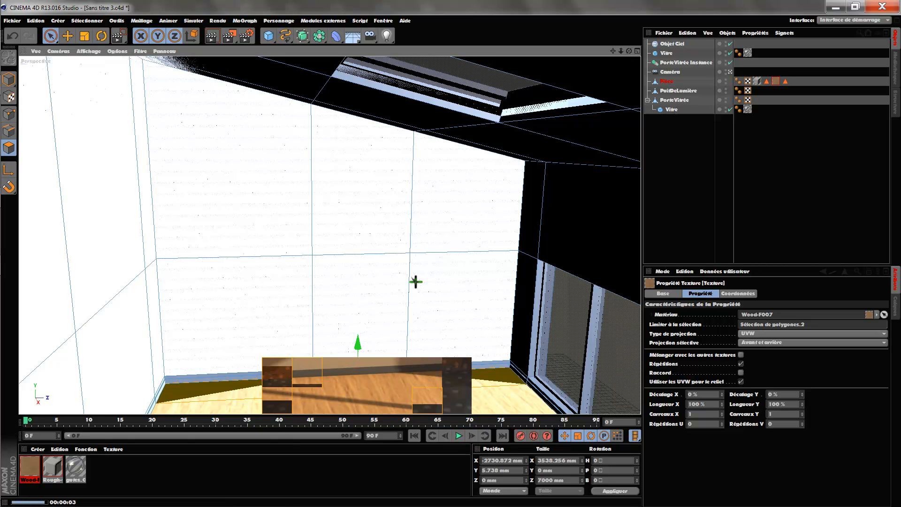
Set the Wood-F007 texture's projection type to Cubique and test-render a region covering the floor again.
{"action": "left_click", "coordinate": [807, 333]}
{"action": "left_click", "coordinate": [764, 374]}
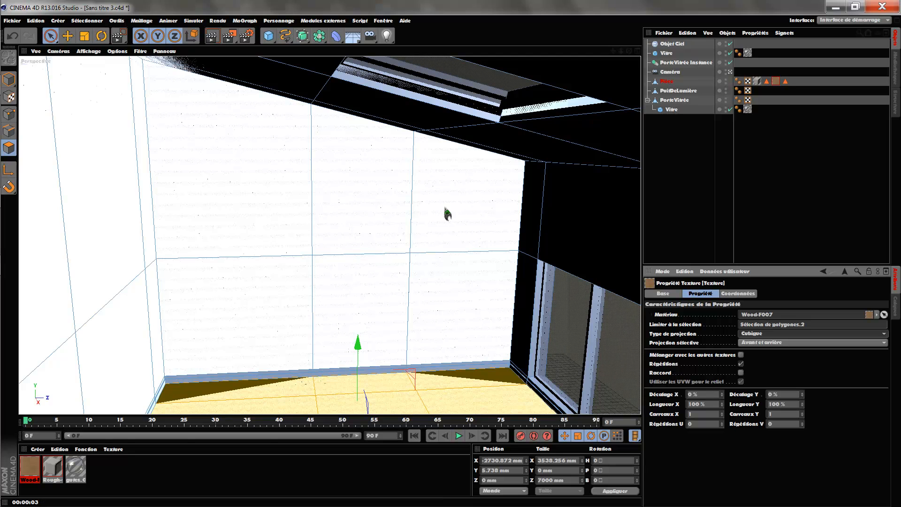
{"action": "left_click", "coordinate": [290, 45]}
{"action": "left_click_drag", "start_coordinate": [277, 344], "coordinate": [437, 414]}
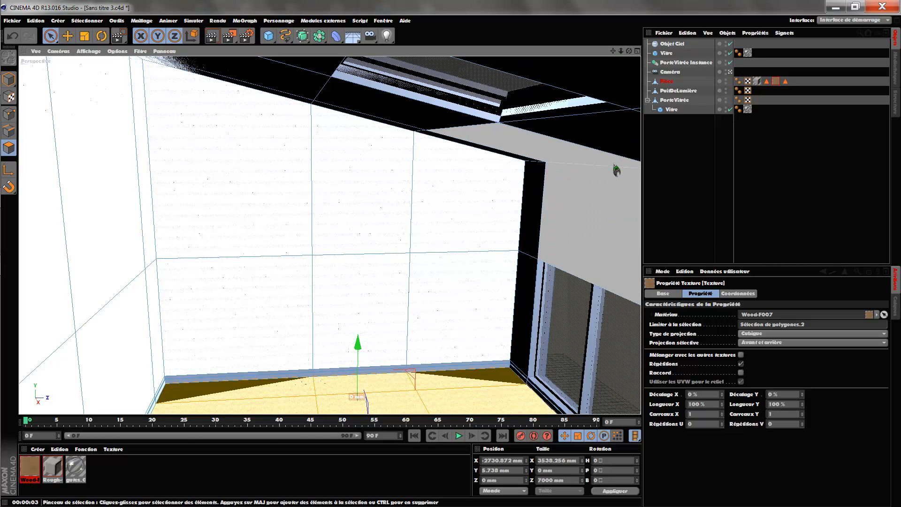
Create a new material and set its colour to pure white, RGB 255, 255, 255.
{"action": "left_click", "coordinate": [706, 160]}
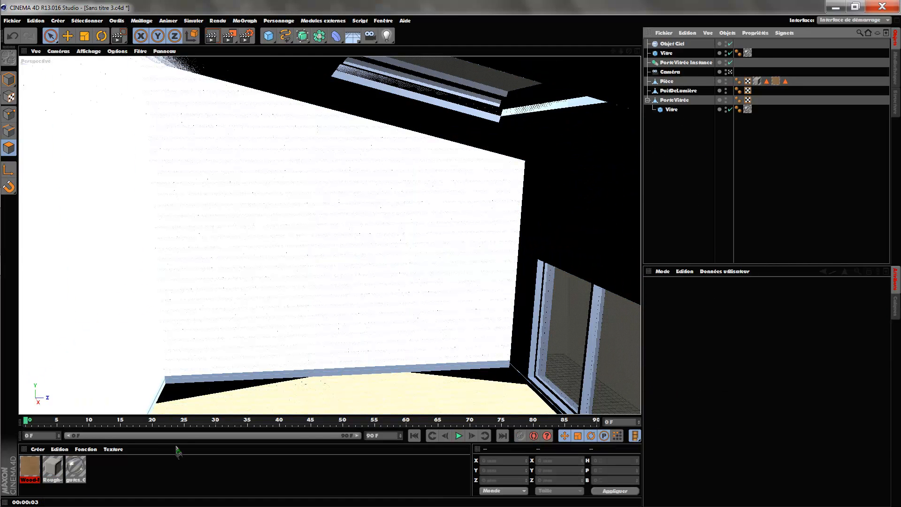
{"action": "double_click", "coordinate": [123, 474]}
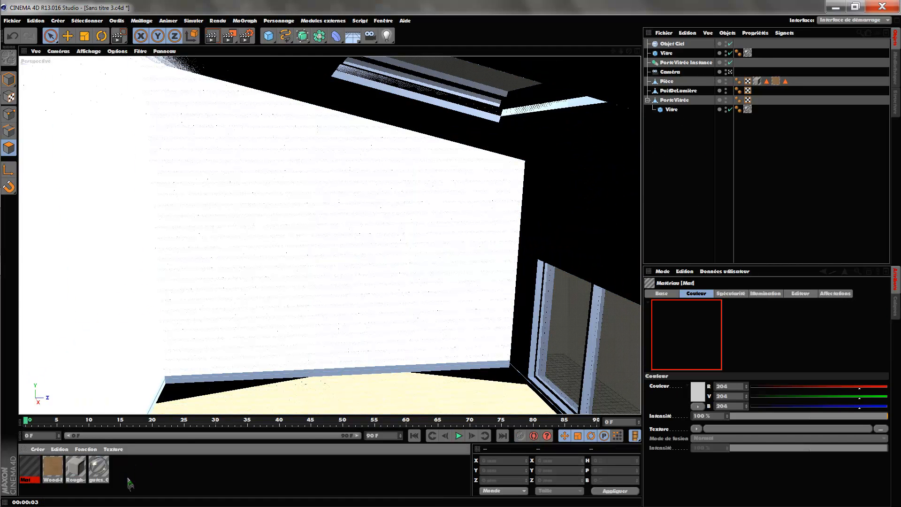
{"action": "double_click", "coordinate": [30, 470]}
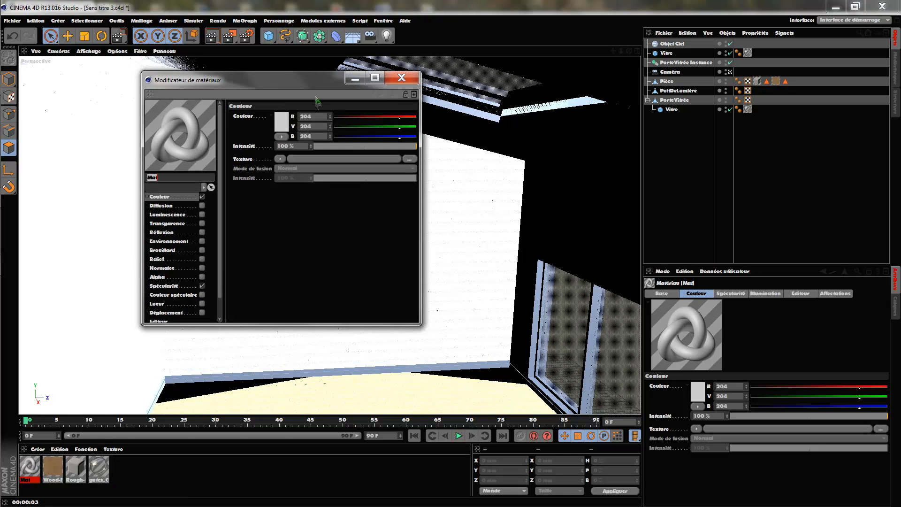
{"action": "left_click", "coordinate": [282, 123]}
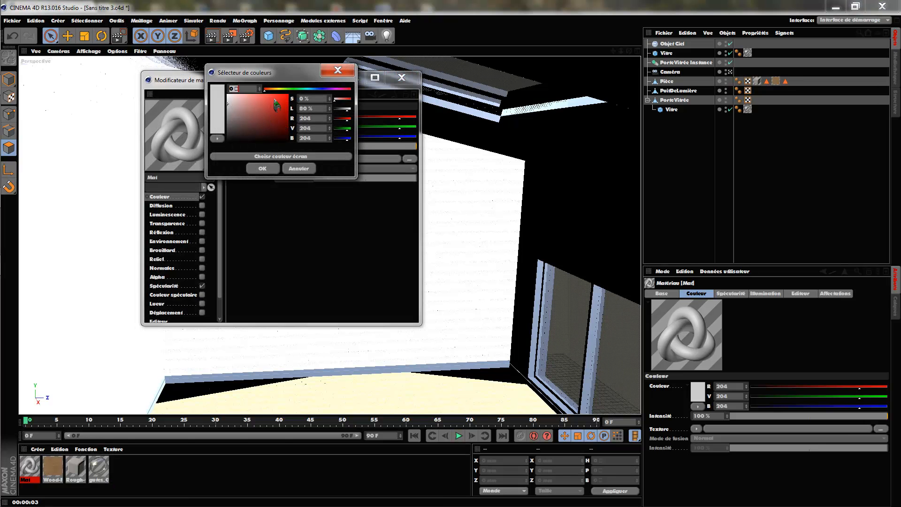
{"action": "left_click_drag", "start_coordinate": [282, 73], "coordinate": [352, 95]}
{"action": "left_click_drag", "start_coordinate": [307, 132], "coordinate": [236, 79]}
{"action": "left_click", "coordinate": [329, 191]}
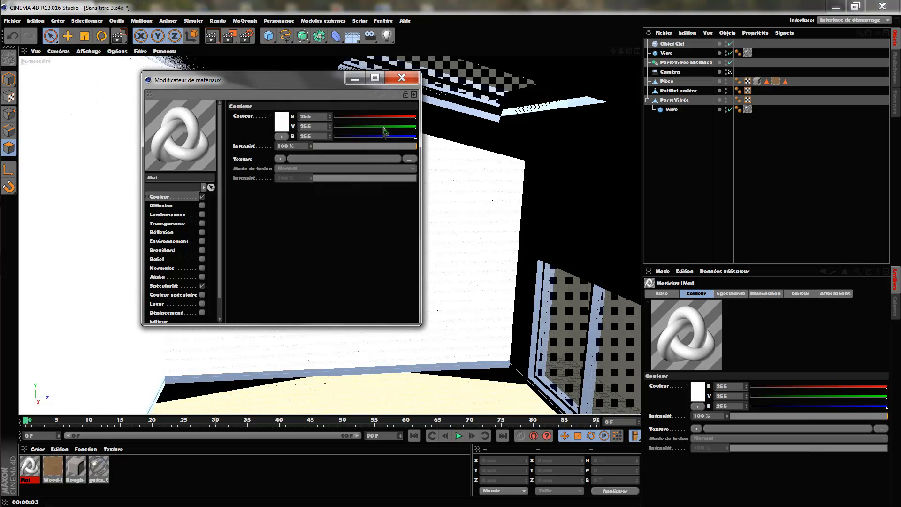
{"action": "left_click", "coordinate": [401, 78]}
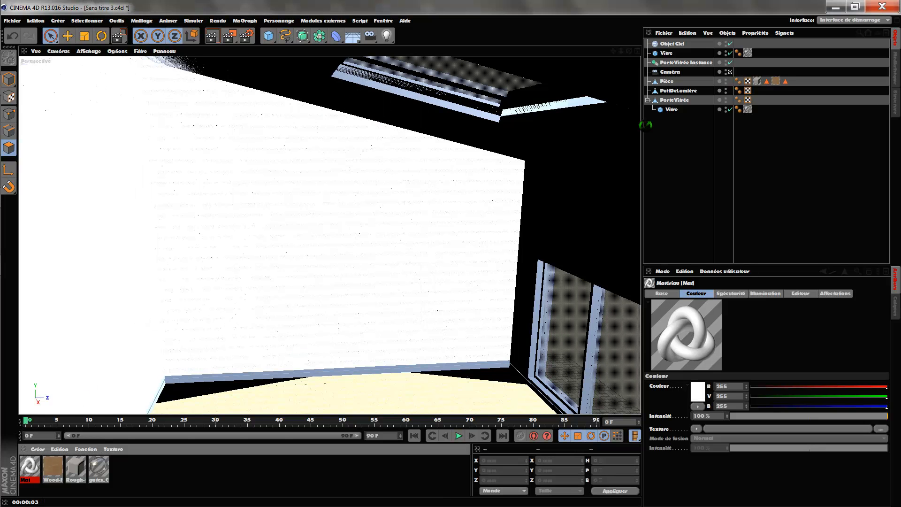
Apply the white Mat material to Pièce, place its texture tag before the other textures, and test-render the view.
{"action": "left_click_drag", "start_coordinate": [667, 82], "coordinate": [668, 83]}
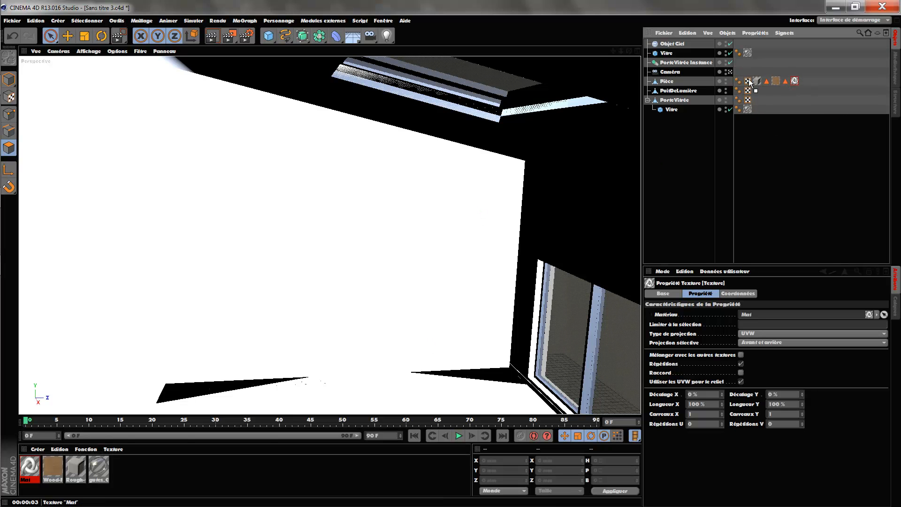
{"action": "left_click_drag", "start_coordinate": [754, 83], "coordinate": [754, 83]}
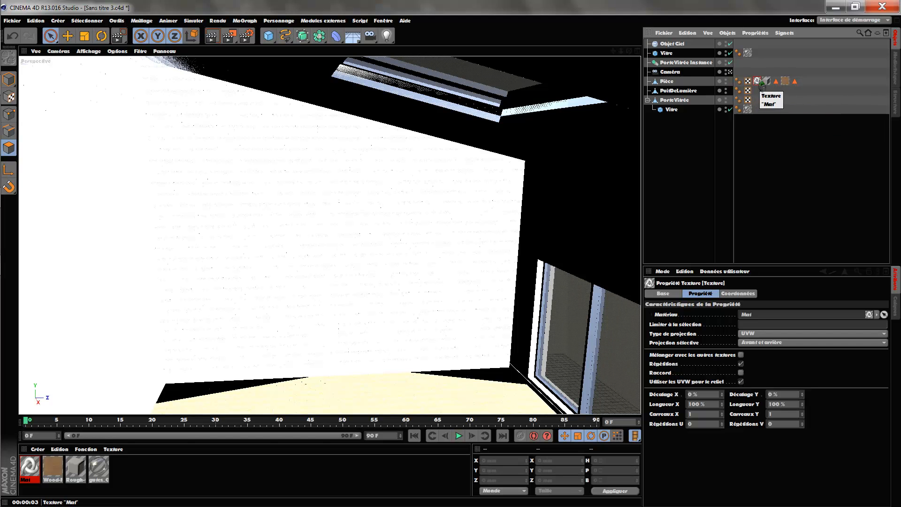
{"action": "left_click", "coordinate": [214, 39]}
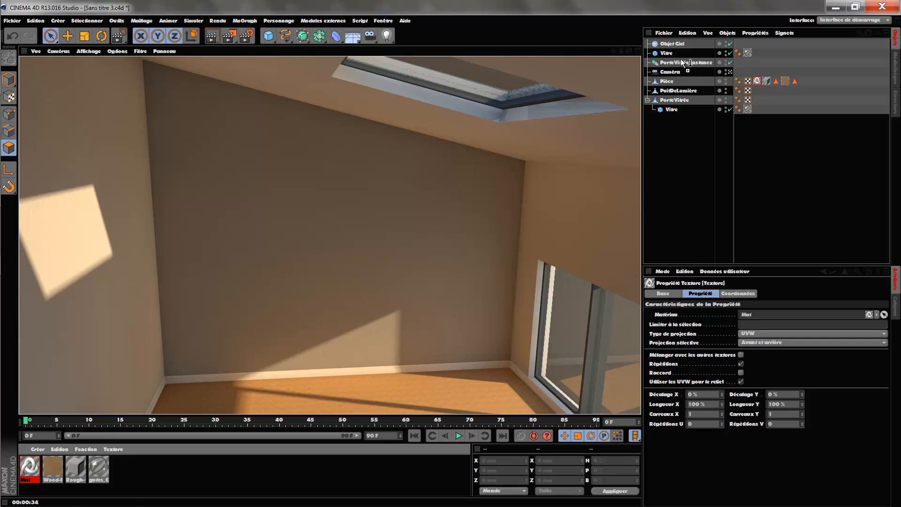
Apply the white Mat material to PorteVitrée Instance and PorteVitrée, and test-render the glass door region and the full view.
{"action": "left_click_drag", "start_coordinate": [681, 60], "coordinate": [682, 61]}
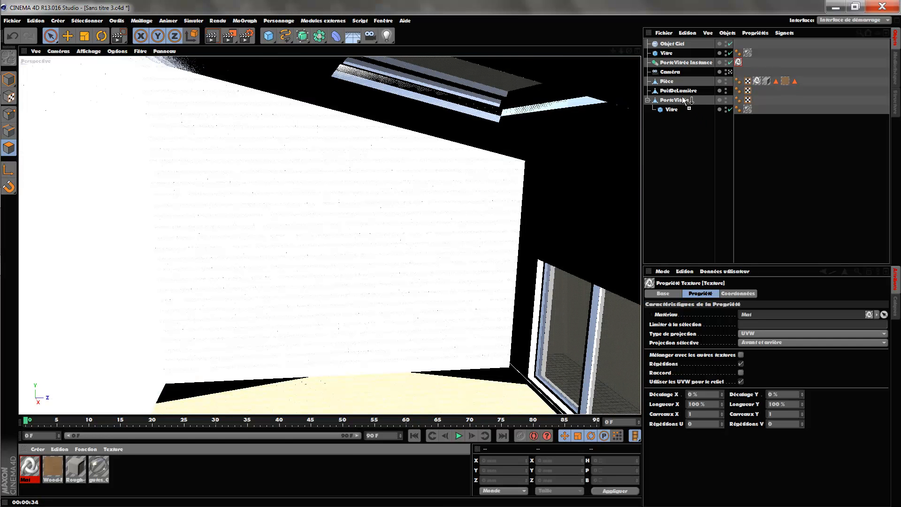
{"action": "left_click_drag", "start_coordinate": [684, 100], "coordinate": [683, 100]}
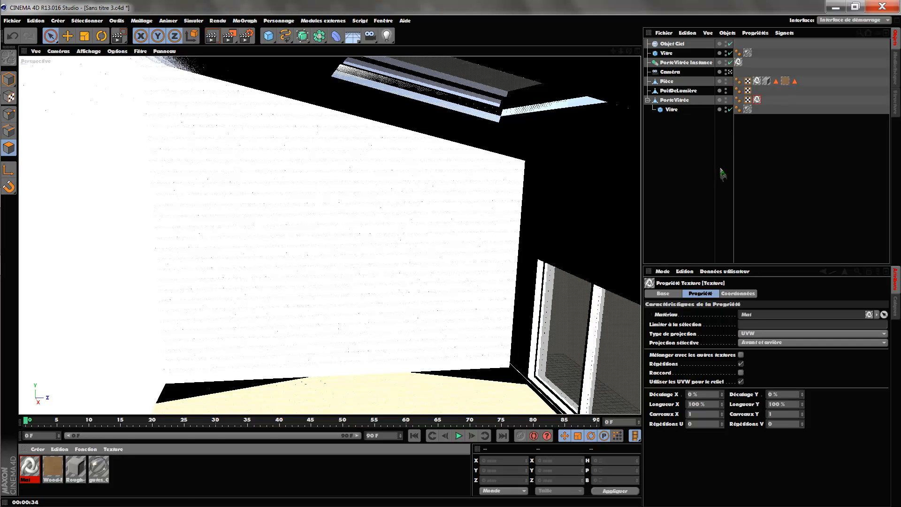
{"action": "left_click", "coordinate": [245, 35]}
{"action": "left_click", "coordinate": [234, 34]}
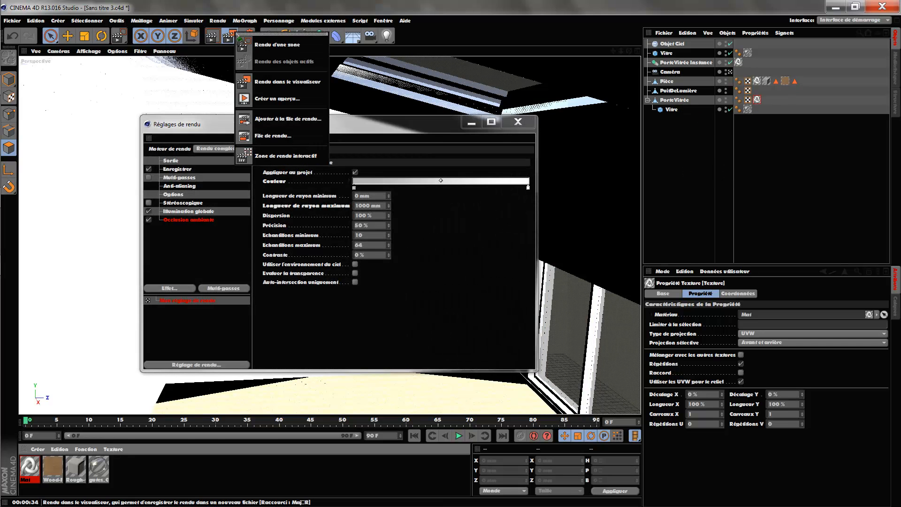
{"action": "left_click", "coordinate": [518, 121]}
{"action": "left_click", "coordinate": [232, 36]}
{"action": "left_click", "coordinate": [281, 44]}
{"action": "left_click_drag", "start_coordinate": [498, 239], "coordinate": [605, 399]}
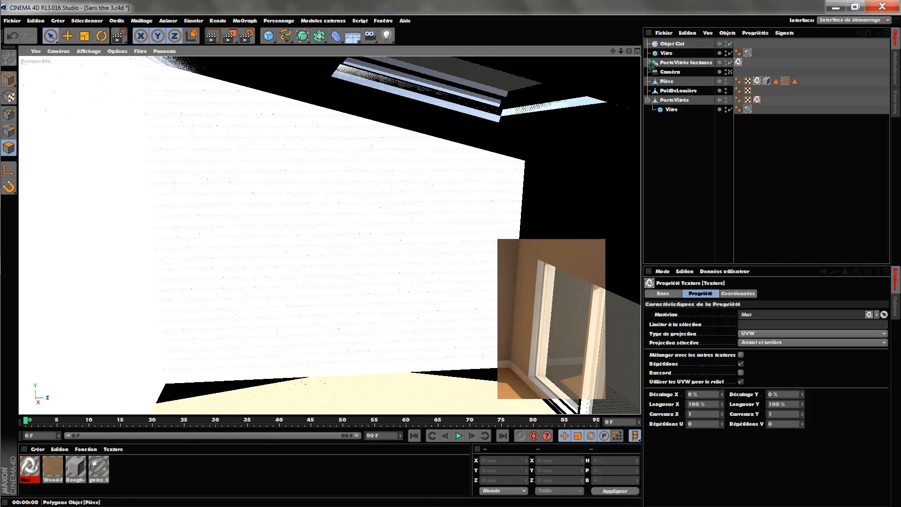
{"action": "left_click", "coordinate": [613, 52]}
{"action": "left_click", "coordinate": [218, 41]}
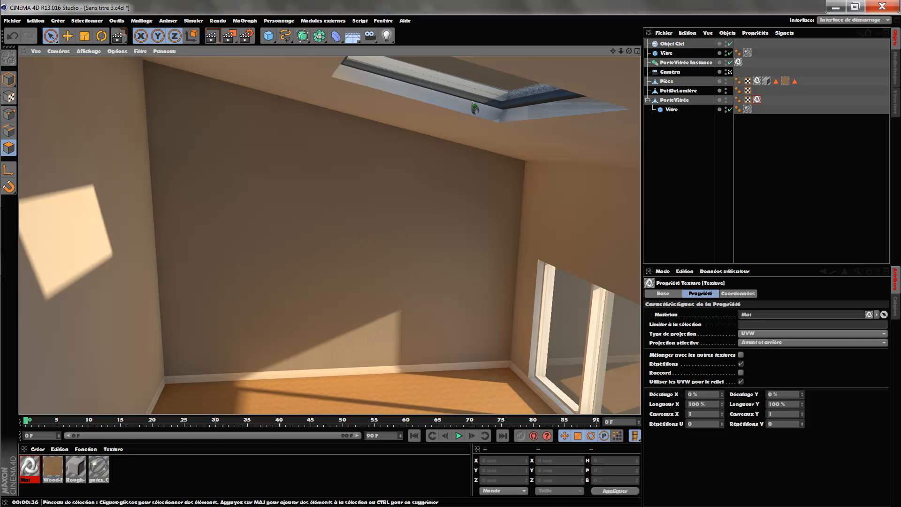
Apply the white Mat material to the skylight shaft object and leave the Caméra view to frame the room's floor.
{"action": "left_click_drag", "start_coordinate": [31, 469], "coordinate": [611, 162]}
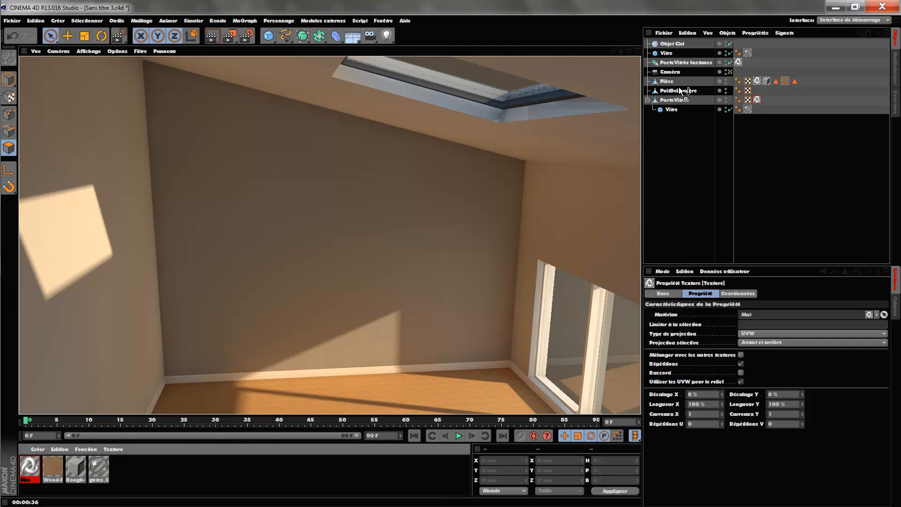
{"action": "left_click_drag", "start_coordinate": [679, 87], "coordinate": [679, 90]}
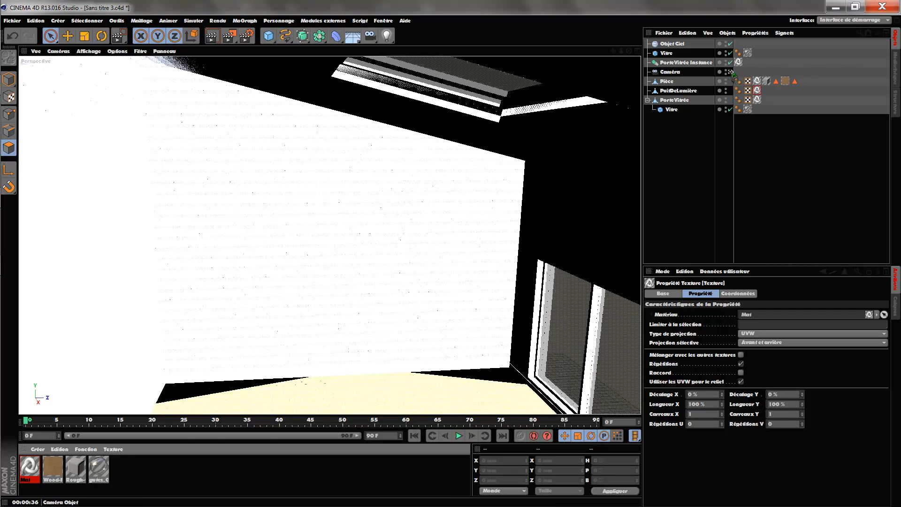
{"action": "left_click", "coordinate": [730, 71]}
{"action": "left_click_drag", "start_coordinate": [620, 51], "coordinate": [746, 51]}
{"action": "left_click_drag", "start_coordinate": [613, 51], "coordinate": [623, 70]}
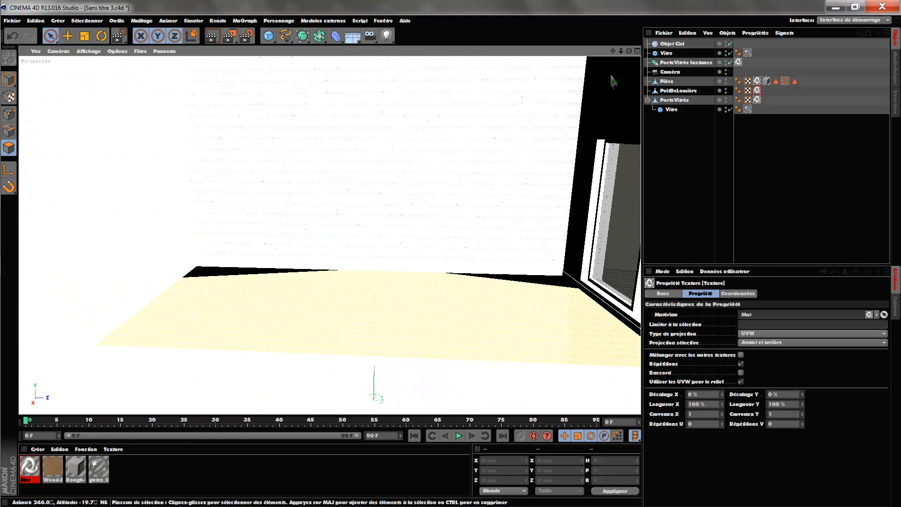
Merge the sofa scene from the 3D folder on the DATA (D:) drive into the project.
{"action": "left_click", "coordinate": [667, 33]}
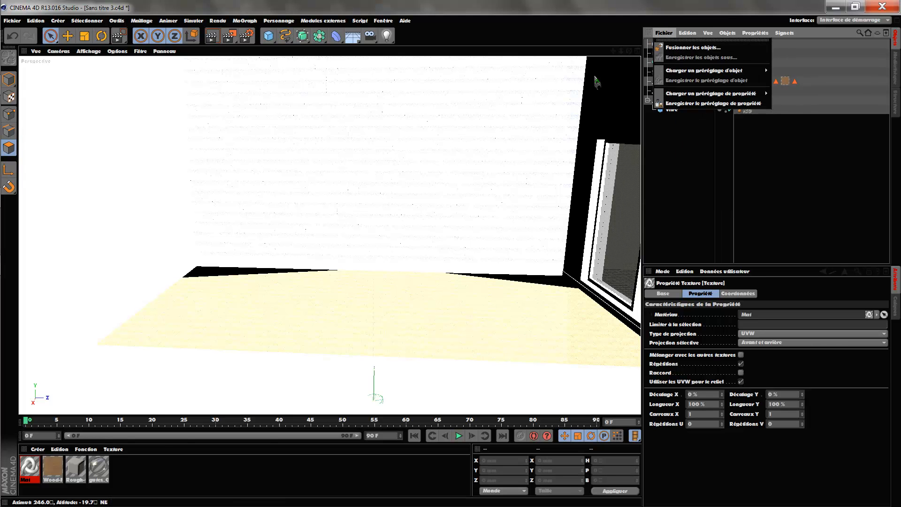
{"action": "left_click", "coordinate": [590, 36]}
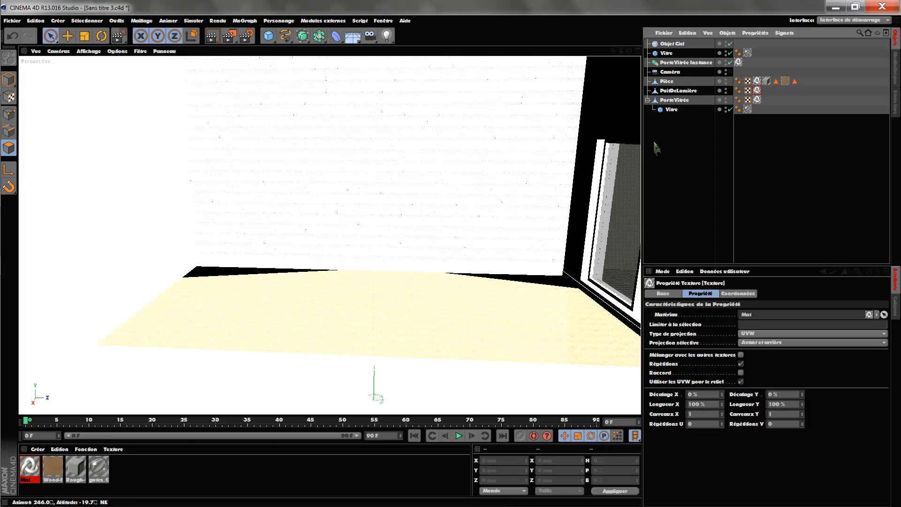
{"action": "left_click", "coordinate": [666, 34]}
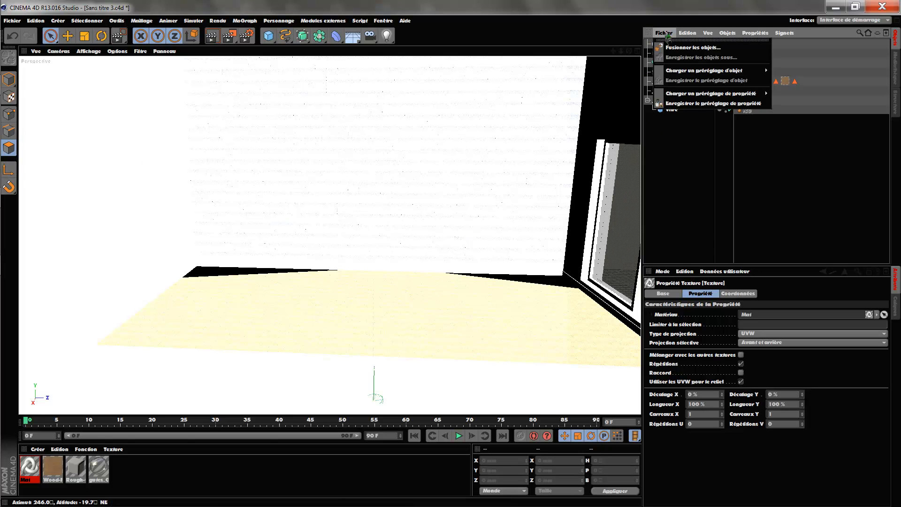
{"action": "left_click", "coordinate": [693, 48]}
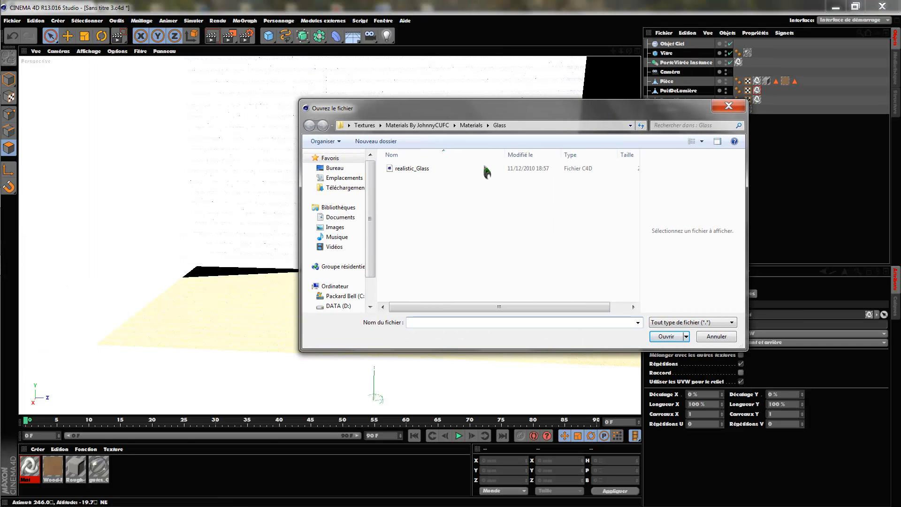
{"action": "left_click", "coordinate": [345, 305]}
{"action": "double_click", "coordinate": [418, 179]}
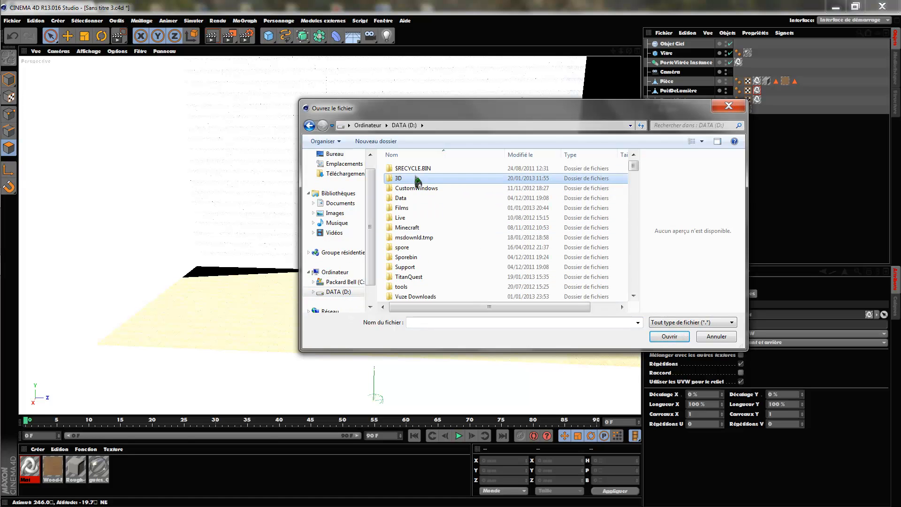
{"action": "left_click_drag", "start_coordinate": [634, 179], "coordinate": [634, 216]}
{"action": "double_click", "coordinate": [548, 244]}
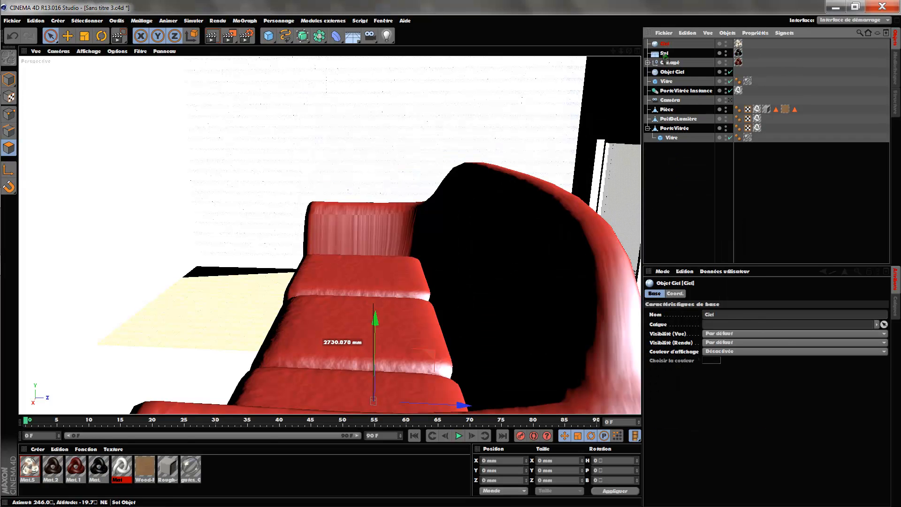
Delete the Sol and Ciel objects that came with the merged sofa scene.
{"action": "key", "text": "Delete"}
{"action": "left_click", "coordinate": [665, 45]}
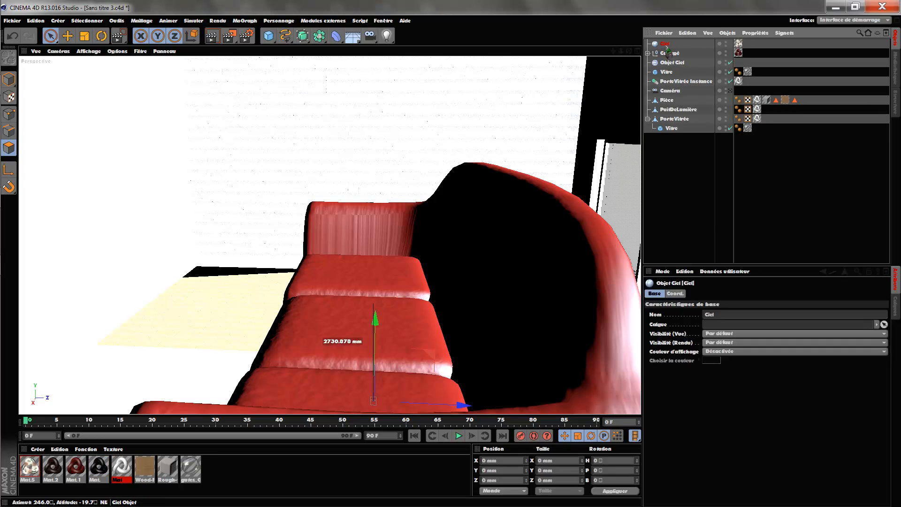
{"action": "key", "text": "Delete"}
Scale the Canapé object down to suit the room and remove its red Mat.1 texture.
{"action": "left_click", "coordinate": [671, 44]}
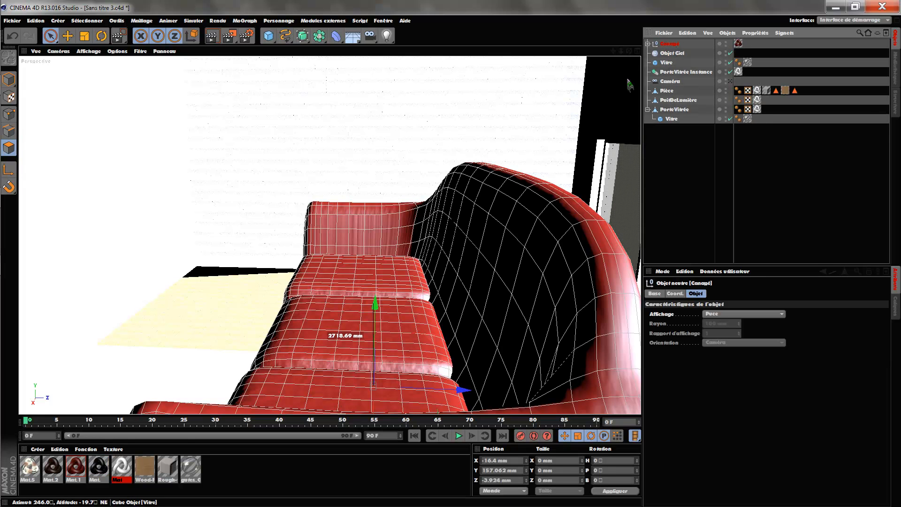
{"action": "left_click", "coordinate": [85, 35]}
{"action": "left_click_drag", "start_coordinate": [551, 106], "coordinate": [516, 207]}
{"action": "left_click", "coordinate": [738, 44]}
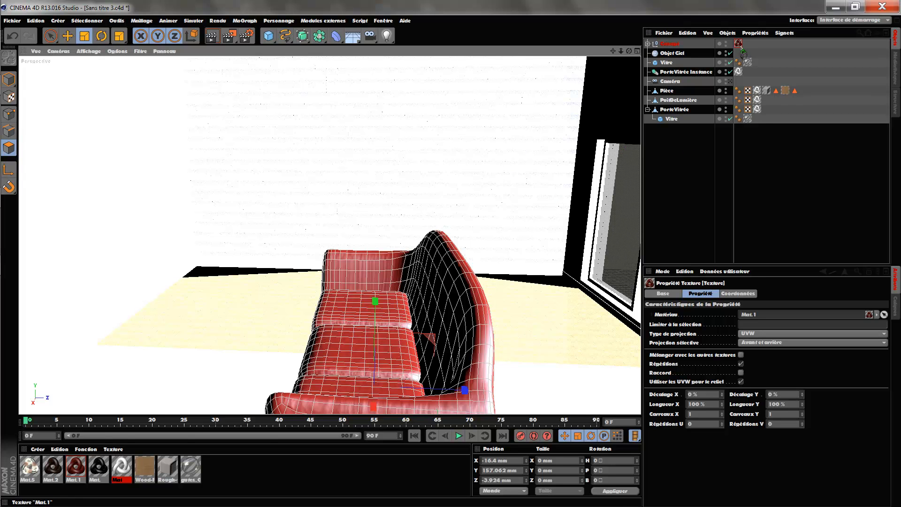
{"action": "left_click", "coordinate": [739, 44]}
{"action": "key", "text": "Delete"}
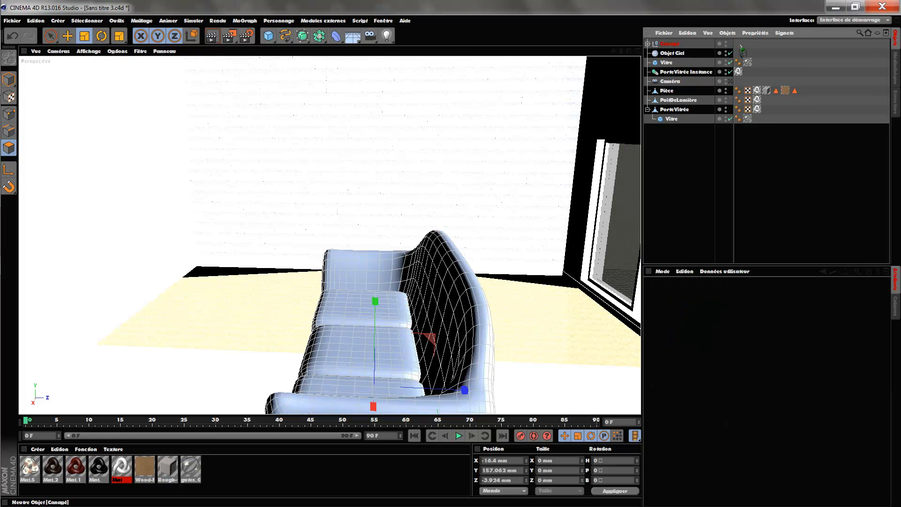
Lower the Canapé in the front view to about Y 87 mm so its feet rest on the floor.
{"action": "left_click", "coordinate": [678, 45]}
{"action": "middle_click", "coordinate": [443, 255]}
{"action": "scroll", "coordinate": [595, 294], "scroll_direction": "down", "scroll_amount": 3}
{"action": "left_click_drag", "start_coordinate": [612, 236], "coordinate": [477, 290]}
{"action": "scroll", "coordinate": [504, 304], "scroll_direction": "up", "scroll_amount": 2}
{"action": "scroll", "coordinate": [503, 304], "scroll_direction": "up", "scroll_amount": 2}
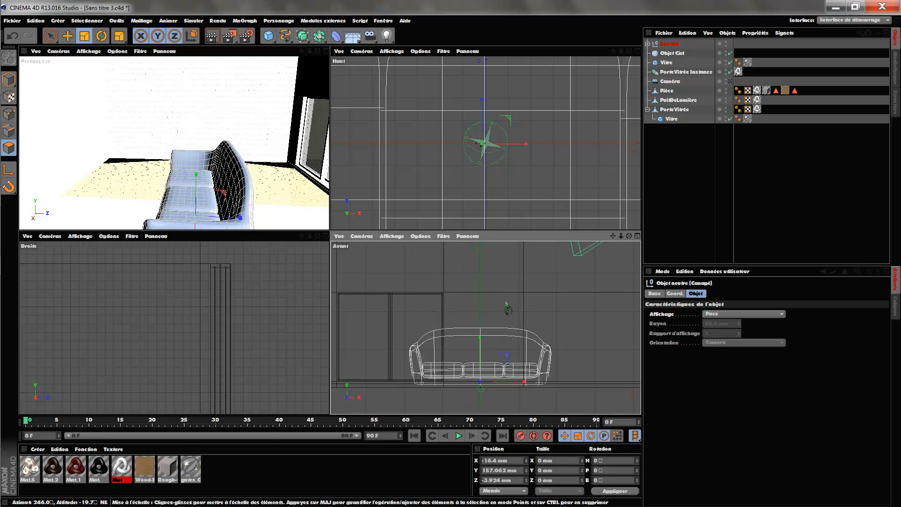
{"action": "scroll", "coordinate": [499, 293], "scroll_direction": "up", "scroll_amount": 1}
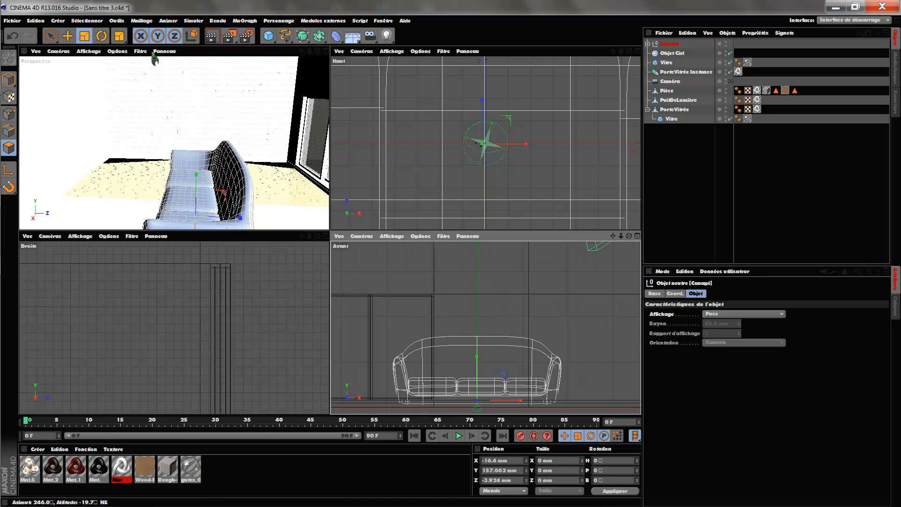
{"action": "left_click", "coordinate": [637, 237]}
{"action": "left_click", "coordinate": [69, 40]}
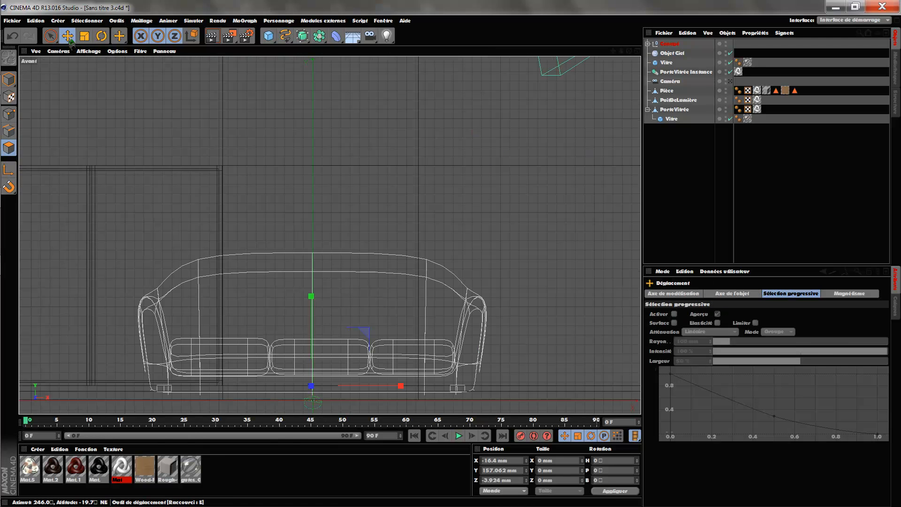
{"action": "left_click_drag", "start_coordinate": [613, 50], "coordinate": [707, 18]}
{"action": "left_click_drag", "start_coordinate": [406, 265], "coordinate": [408, 275]}
{"action": "middle_click", "coordinate": [344, 277]}
{"action": "scroll", "coordinate": [263, 275], "scroll_direction": "down", "scroll_amount": 12}
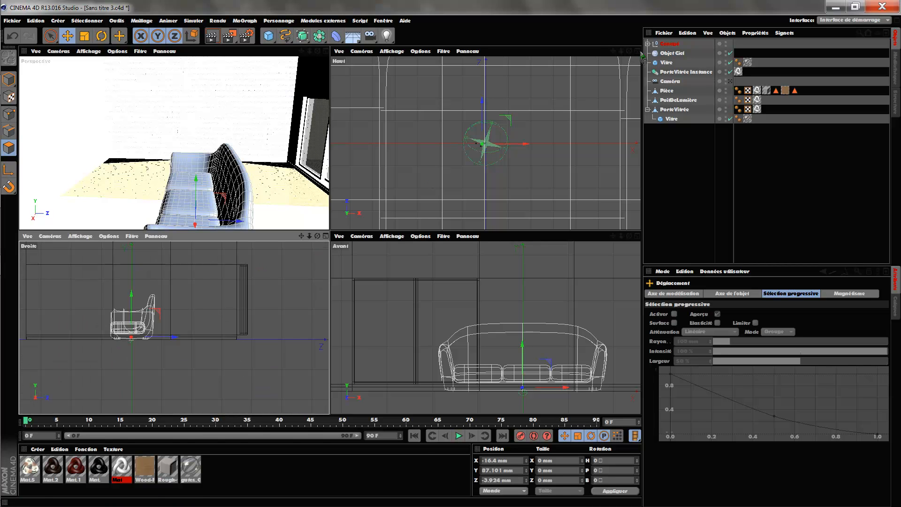
Move the Canapé in the top view to about X -2345 mm, Z -1252 mm and rotate it diagonally to face the camera.
{"action": "middle_click", "coordinate": [625, 59]}
{"action": "scroll", "coordinate": [429, 137], "scroll_direction": "up", "scroll_amount": 10}
{"action": "scroll", "coordinate": [427, 137], "scroll_direction": "down", "scroll_amount": 10}
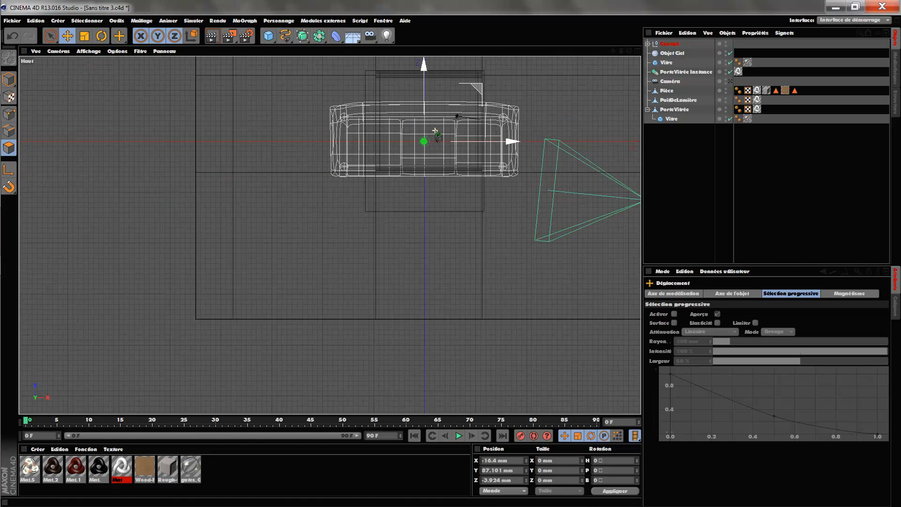
{"action": "middle_click_drag", "start_coordinate": [360, 136], "coordinate": [348, 227], "text": "alt"}
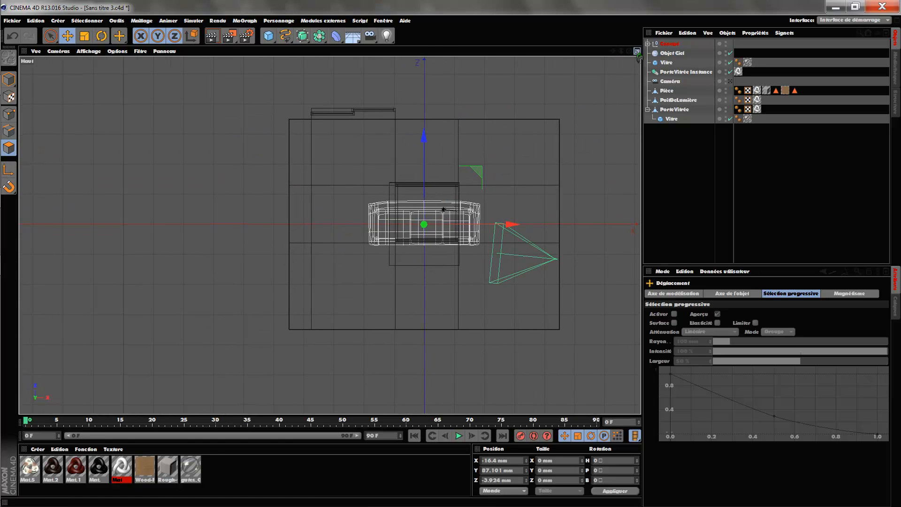
{"action": "left_click", "coordinate": [637, 51]}
{"action": "left_click_drag", "start_coordinate": [579, 140], "coordinate": [535, 147]}
{"action": "key", "text": "r"}
{"action": "left_click_drag", "start_coordinate": [534, 147], "coordinate": [474, 125]}
{"action": "key", "text": "e"}
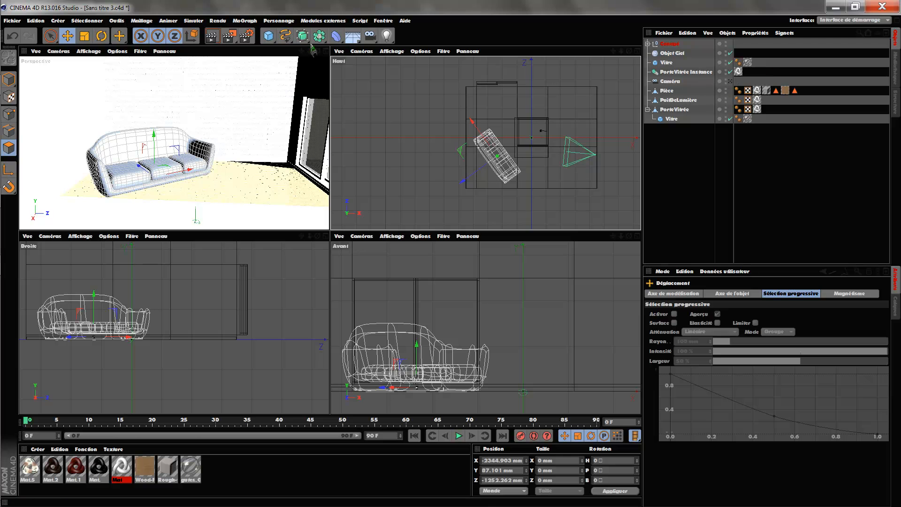
{"action": "left_click", "coordinate": [326, 51]}
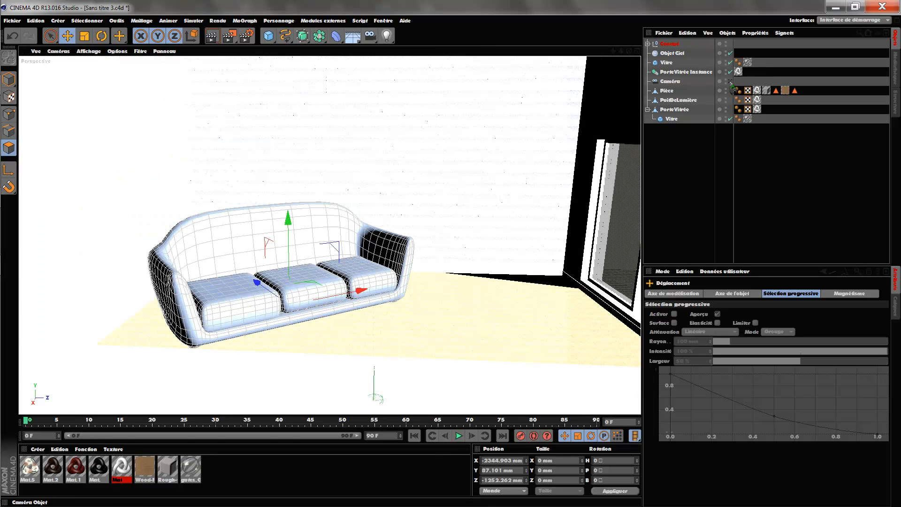
Switch the perspective view to the scene camera and render it to check the sofa in the room.
{"action": "left_click", "coordinate": [730, 81]}
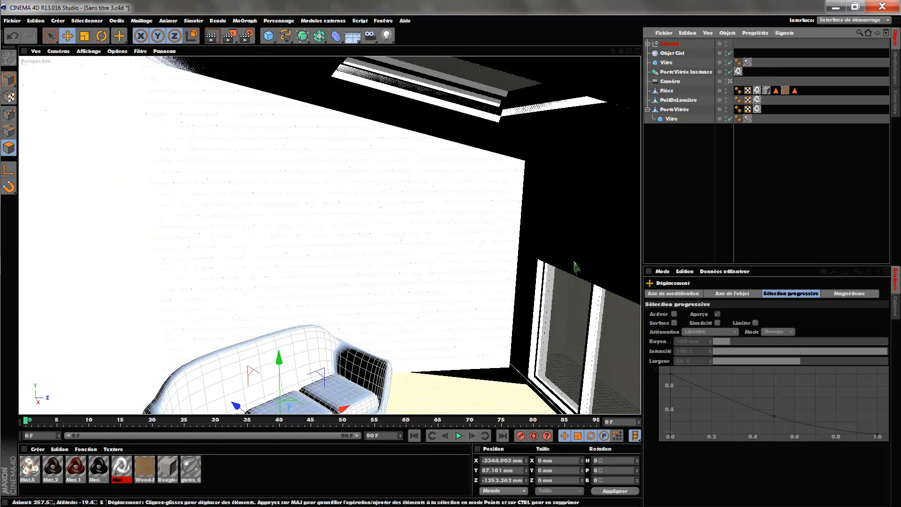
{"action": "left_click", "coordinate": [213, 39]}
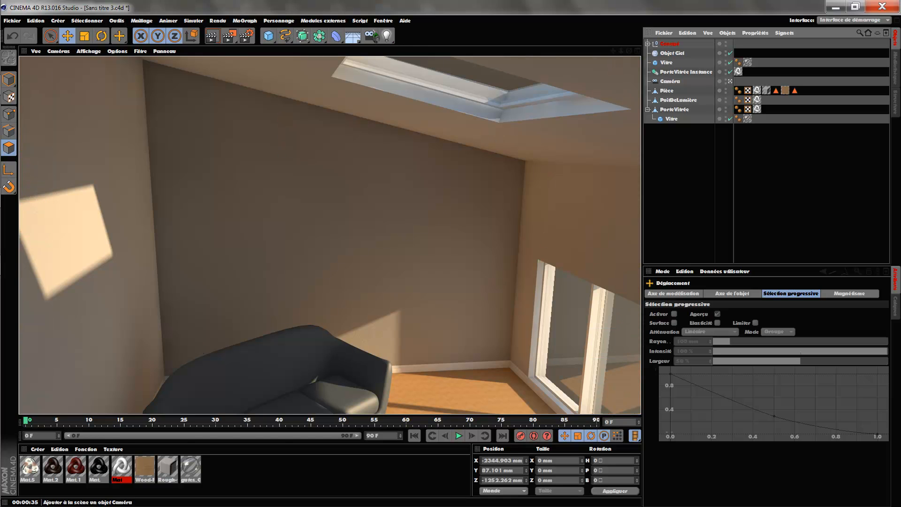
Open the media library and look through the Roof Tiles and Tiles materials for a sofa covering.
{"action": "left_click", "coordinate": [383, 21]}
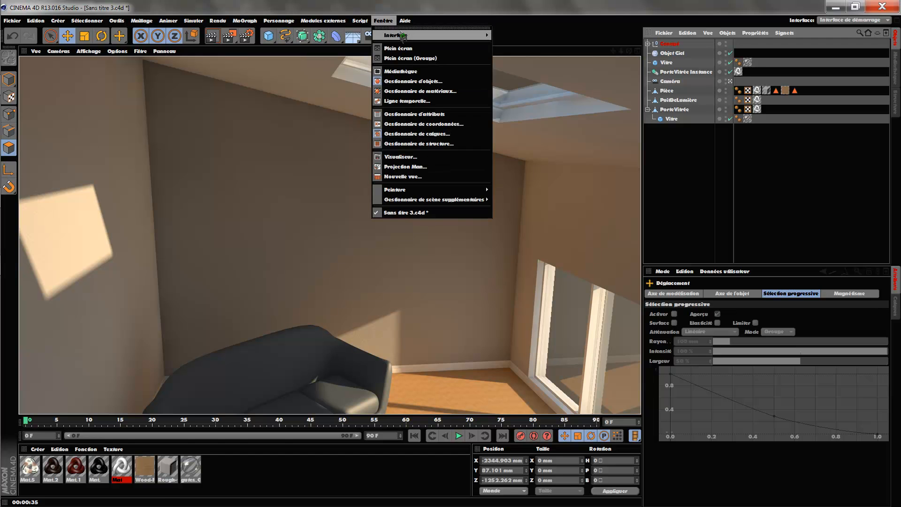
{"action": "left_click", "coordinate": [414, 72]}
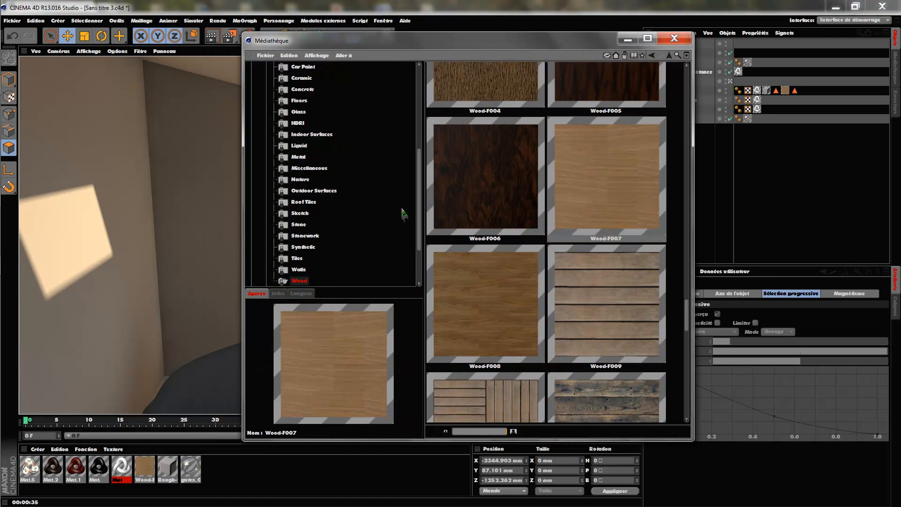
{"action": "left_click_drag", "start_coordinate": [419, 205], "coordinate": [419, 211]}
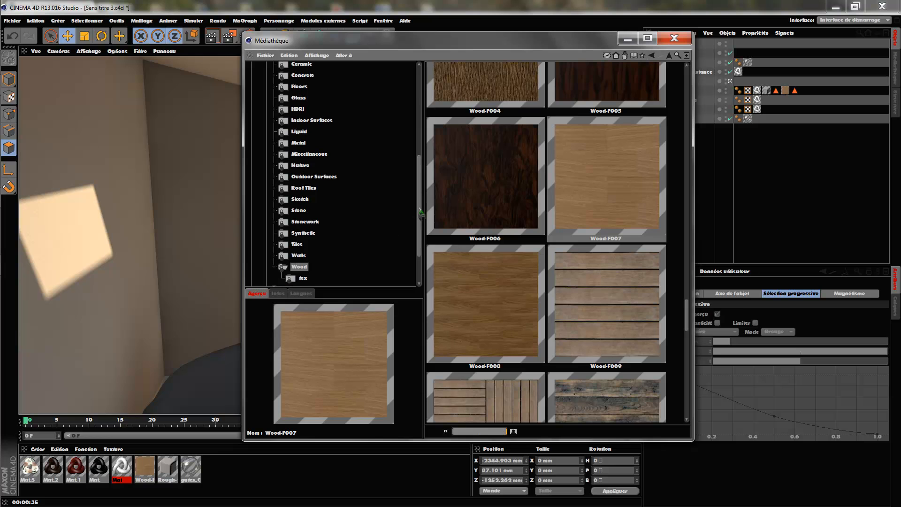
{"action": "left_click", "coordinate": [312, 188]}
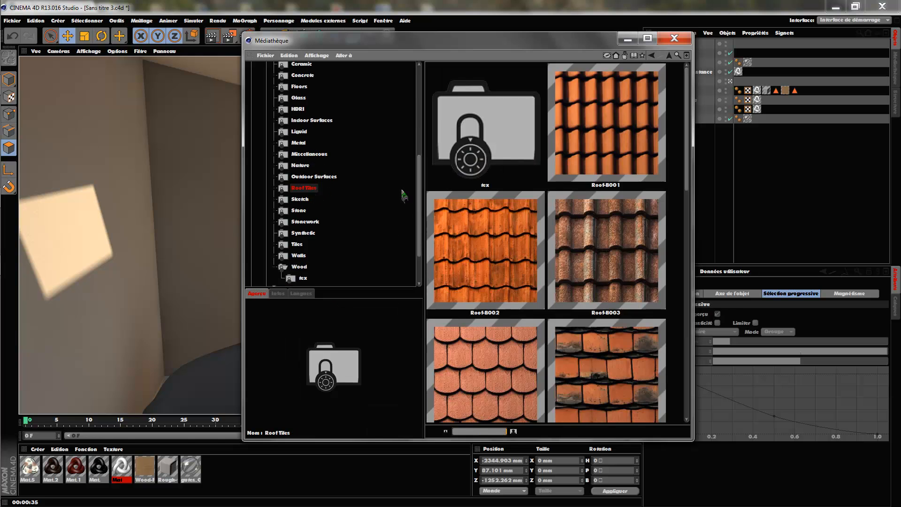
{"action": "left_click_drag", "start_coordinate": [419, 196], "coordinate": [424, 168]}
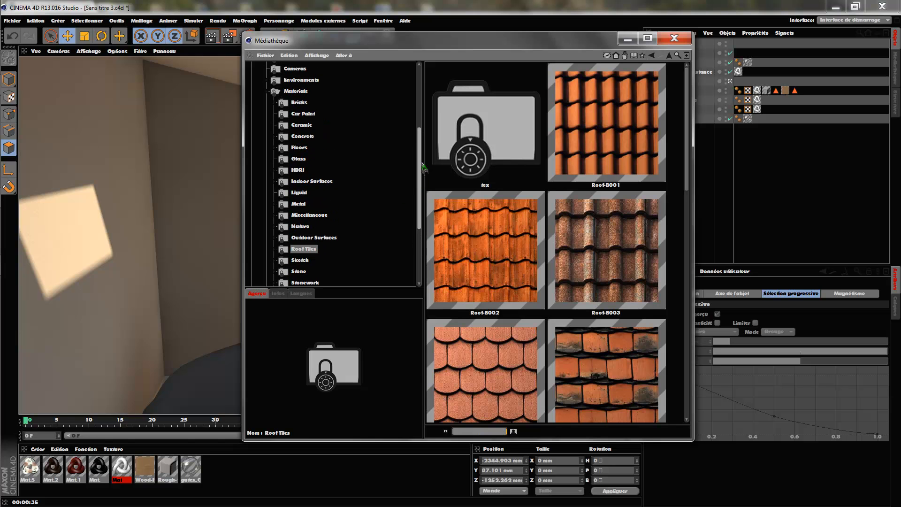
{"action": "scroll", "coordinate": [303, 208], "scroll_direction": "down", "scroll_amount": 4}
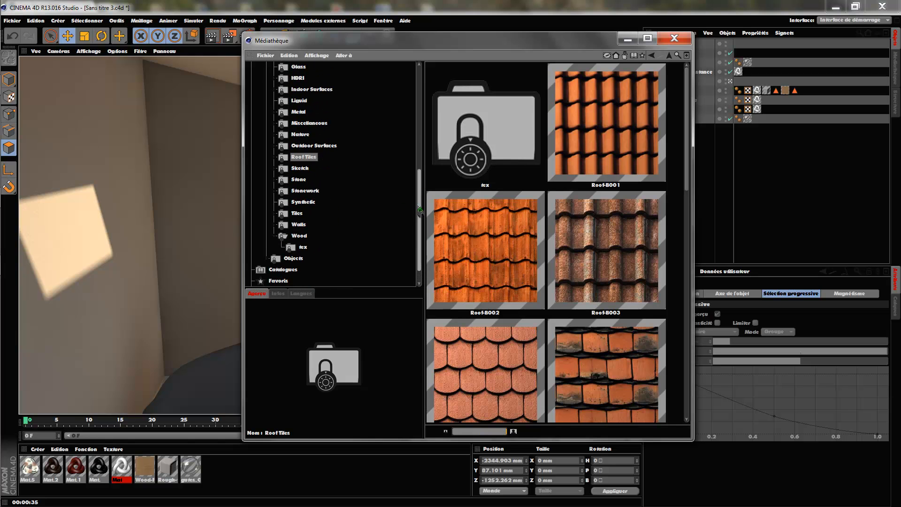
{"action": "left_click", "coordinate": [301, 214]}
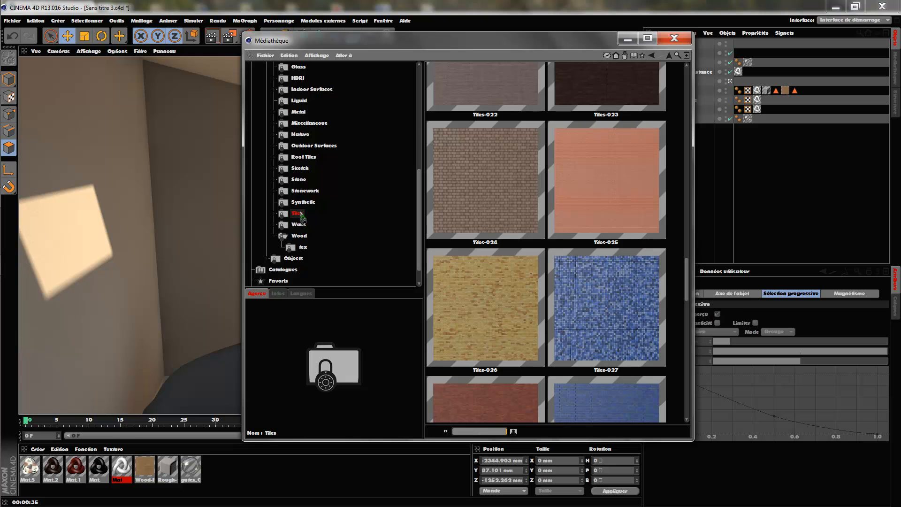
{"action": "mouse_move", "coordinate": [688, 281]}
{"action": "left_mouse_down"}
{"action": "mouse_move", "coordinate": [688, 362]}
{"action": "mouse_move", "coordinate": [688, 290]}
{"action": "left_mouse_up"}
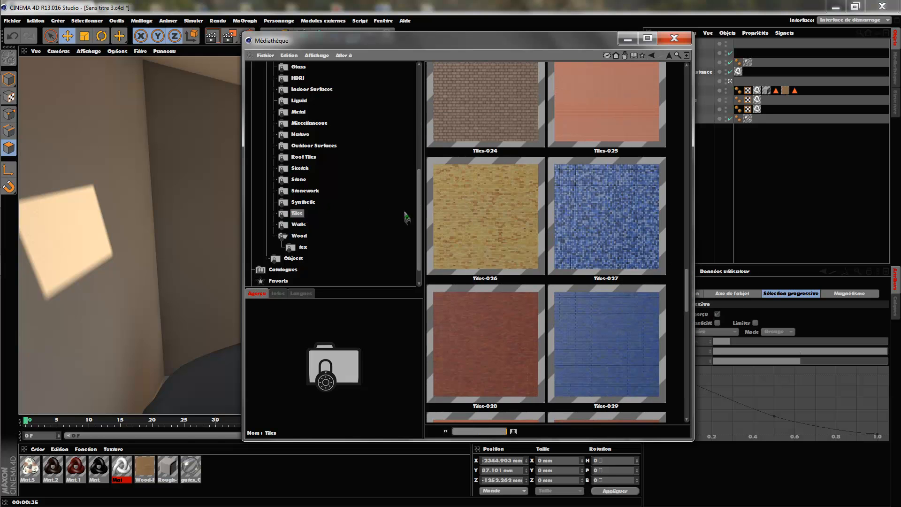
{"action": "left_click_drag", "start_coordinate": [420, 210], "coordinate": [420, 183]}
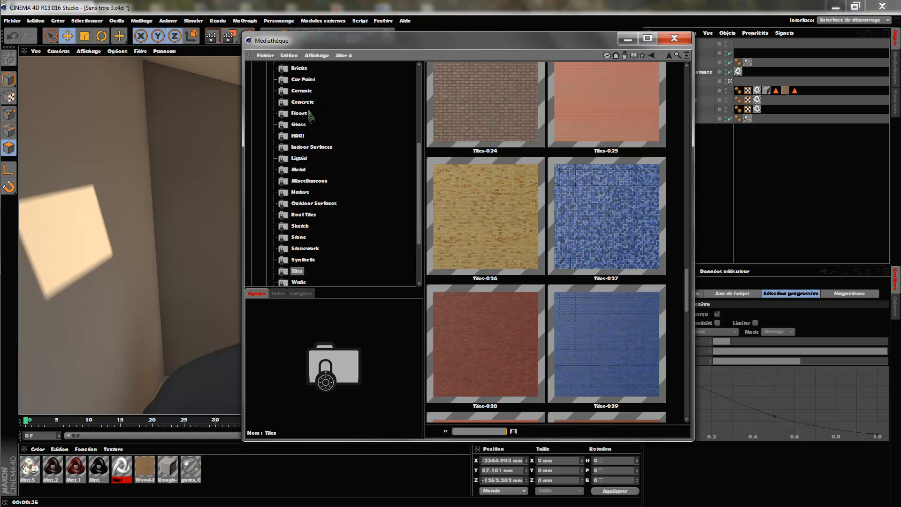
Check the Car Paint, Ceramic, Concrete, Floors, Glass and HDRI material categories for a sofa covering.
{"action": "left_click", "coordinate": [312, 147]}
{"action": "left_click", "coordinate": [304, 80]}
{"action": "left_click", "coordinate": [306, 90]}
{"action": "left_click", "coordinate": [304, 102]}
{"action": "left_click", "coordinate": [303, 114]}
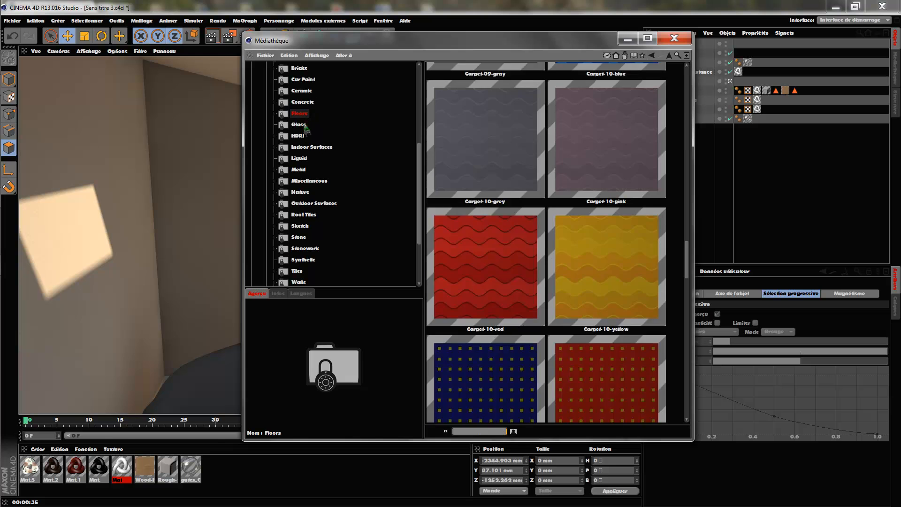
{"action": "left_click", "coordinate": [302, 125]}
{"action": "left_click", "coordinate": [303, 135]}
Load the Fabric - Leather Nagga Brown material from the Indoor Surfaces library and apply it to the Canapé object.
{"action": "left_click", "coordinate": [310, 147]}
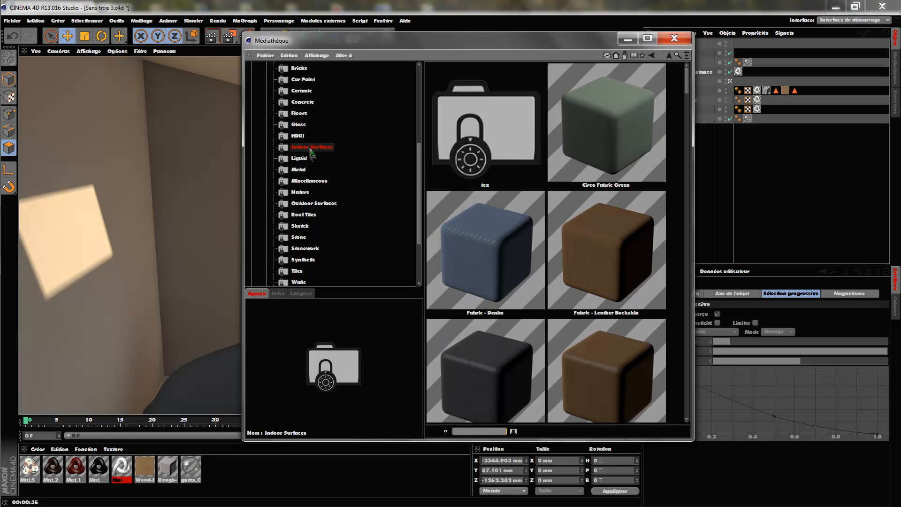
{"action": "left_click_drag", "start_coordinate": [685, 82], "coordinate": [703, 133]}
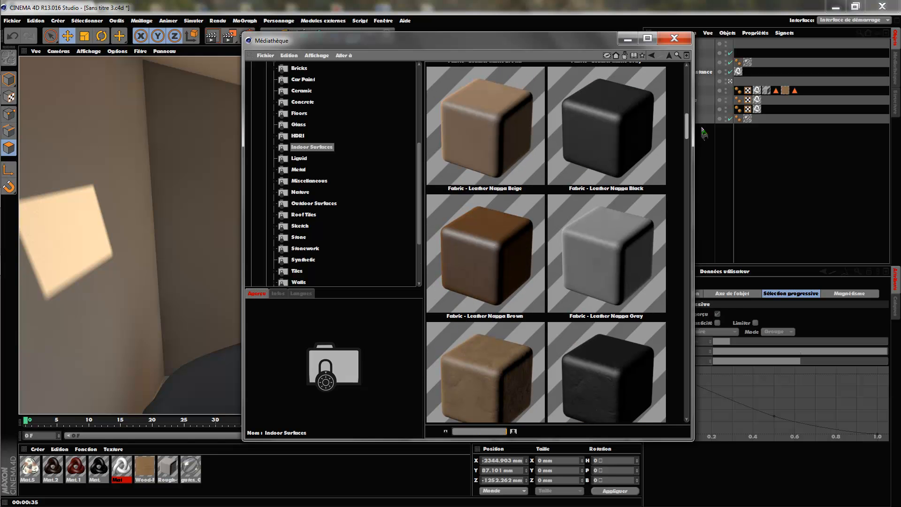
{"action": "double_click", "coordinate": [488, 254]}
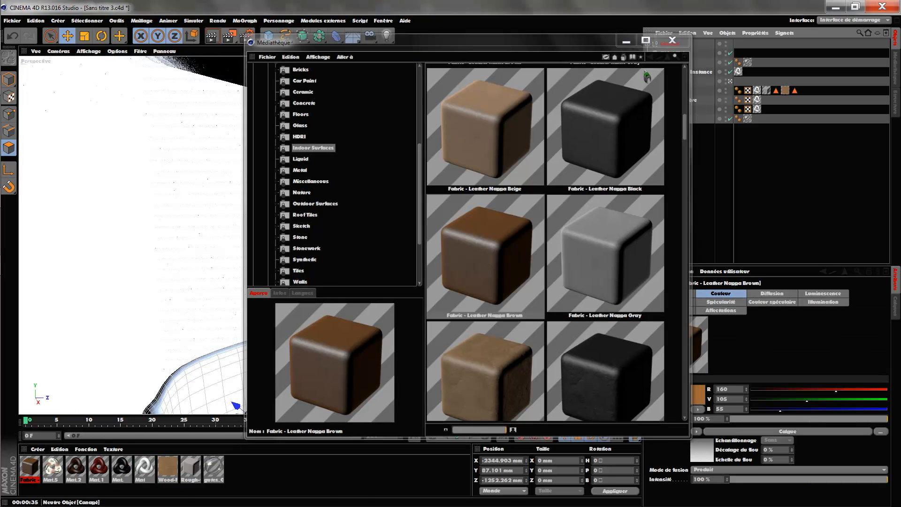
{"action": "left_click", "coordinate": [672, 40]}
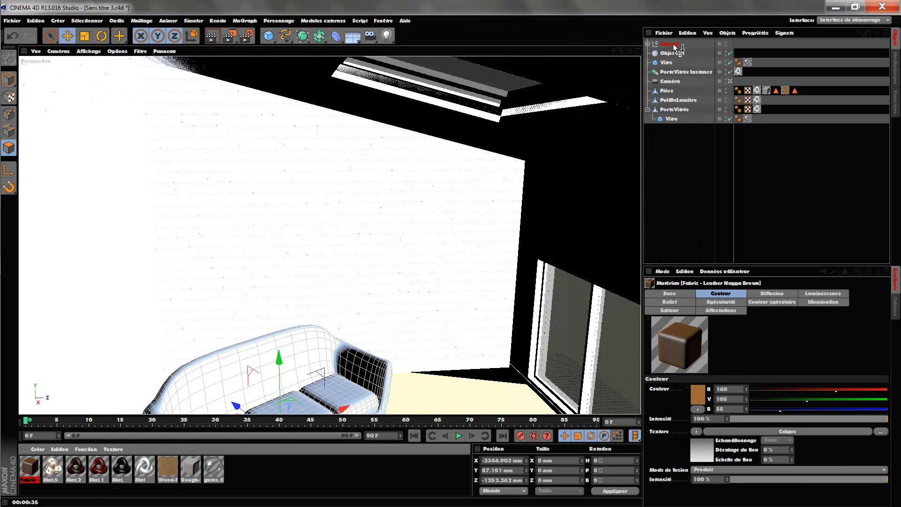
{"action": "left_click_drag", "start_coordinate": [674, 47], "coordinate": [674, 46]}
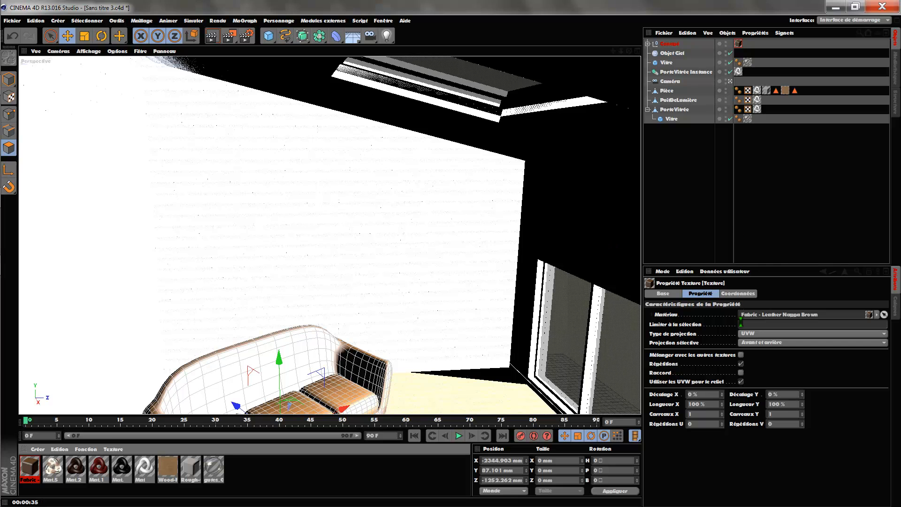